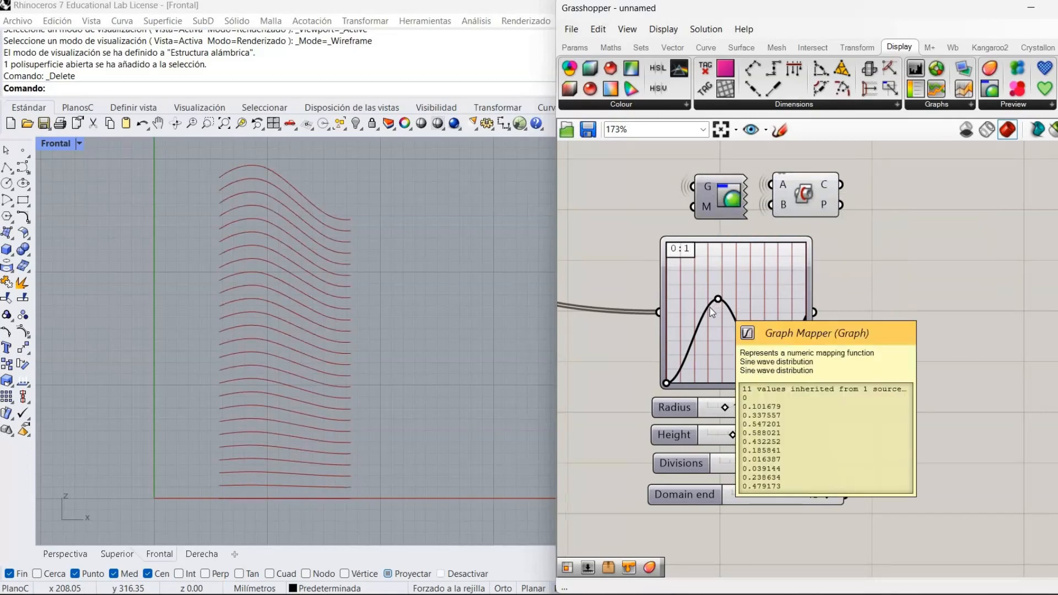
Reshape the sine graph with a lower, earlier peak, and set Radius to 160, Height to 229, Divisions to 19 and Domain end to 43
mouse_move(718, 303)
mouse_down()
mouse_move(705, 312)
mouse_move(729, 309)
mouse_move(710, 314)
mouse_up()
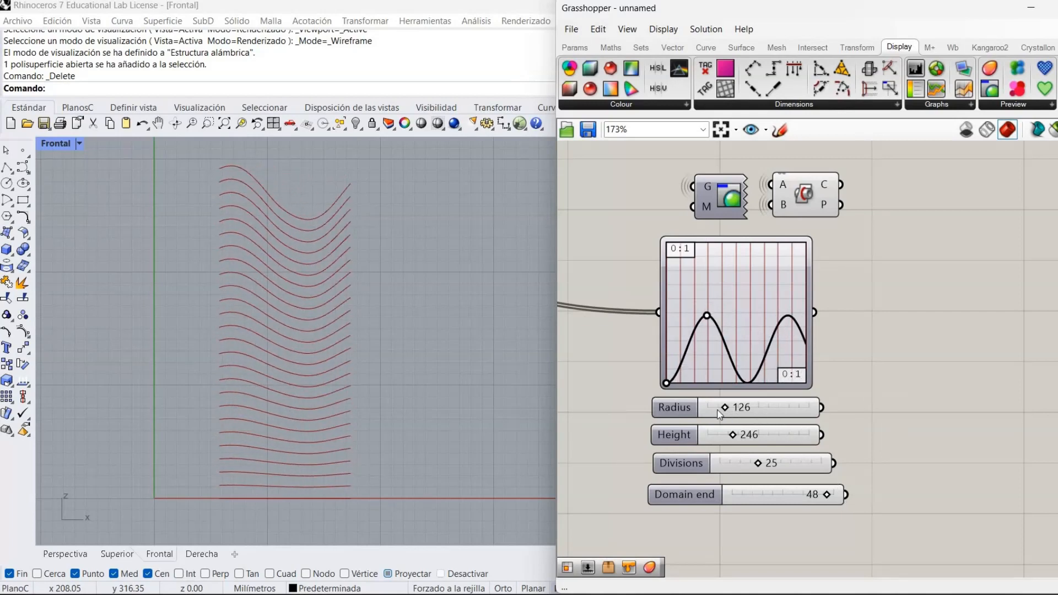
drag(758, 414, 742, 464)
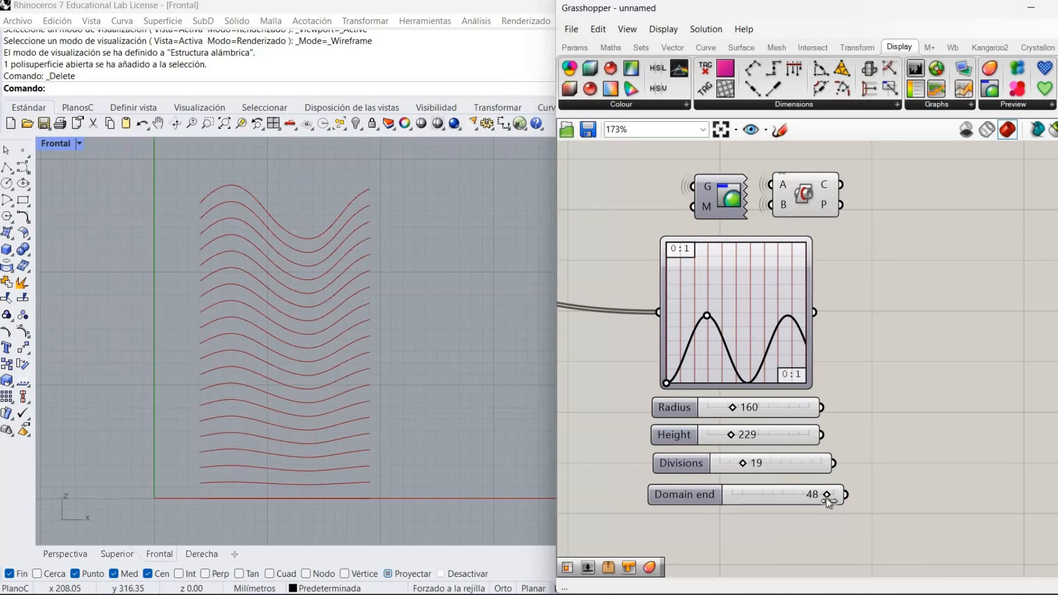
mouse_move(808, 505)
mouse_down()
mouse_move(794, 511)
mouse_move(815, 509)
mouse_up()
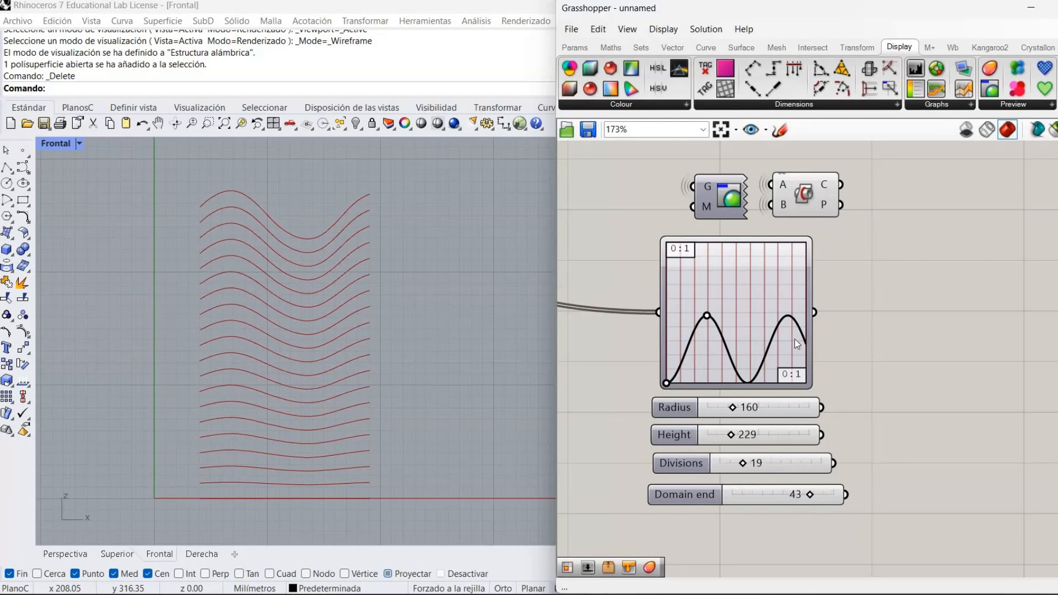
Turn off the preview of the BBX intersection component and turn on the preview of the Custom Preview component
right_click(800, 196)
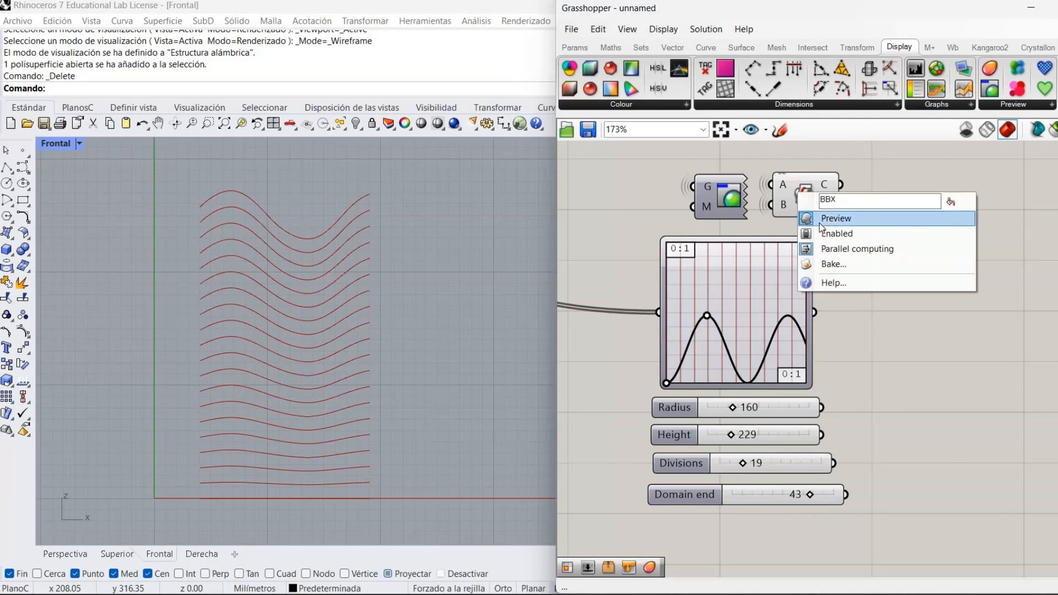
click(829, 215)
right_click(733, 199)
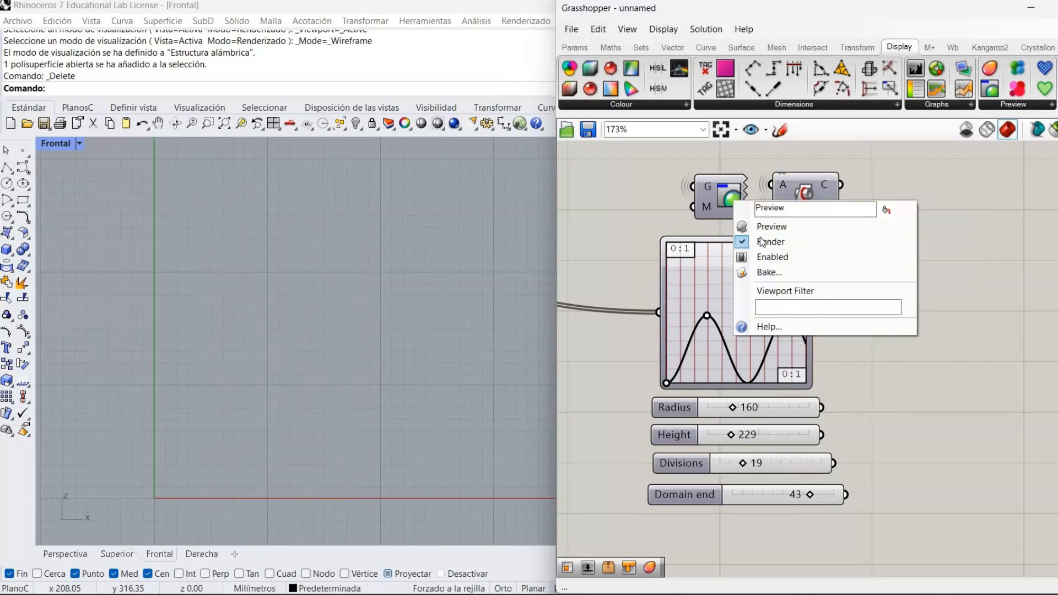
click(765, 228)
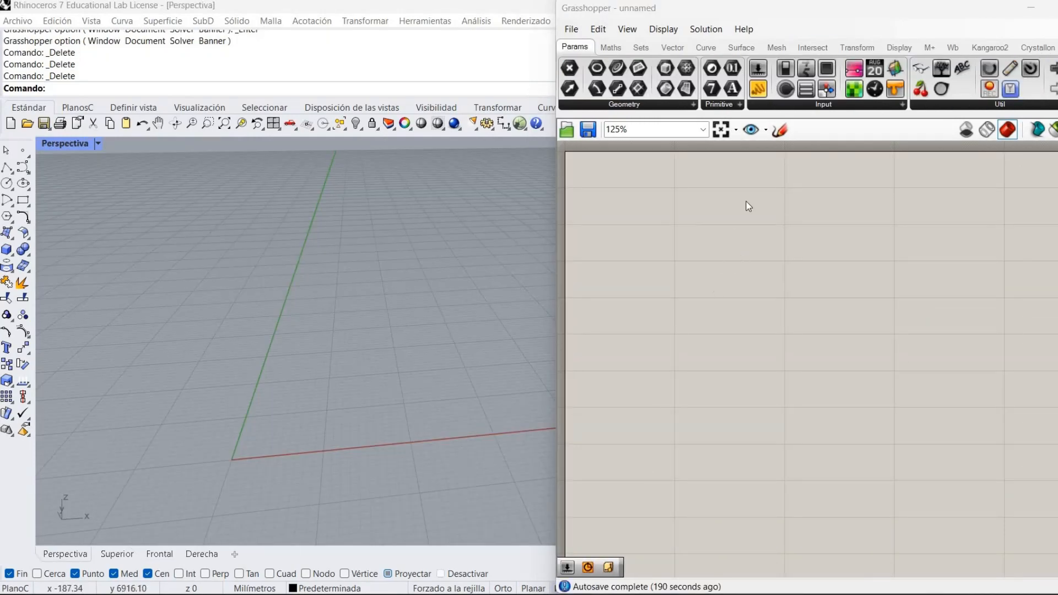
Add a Tween Curve component to the empty canvas and place it with free space before its inputs
double_click(725, 202)
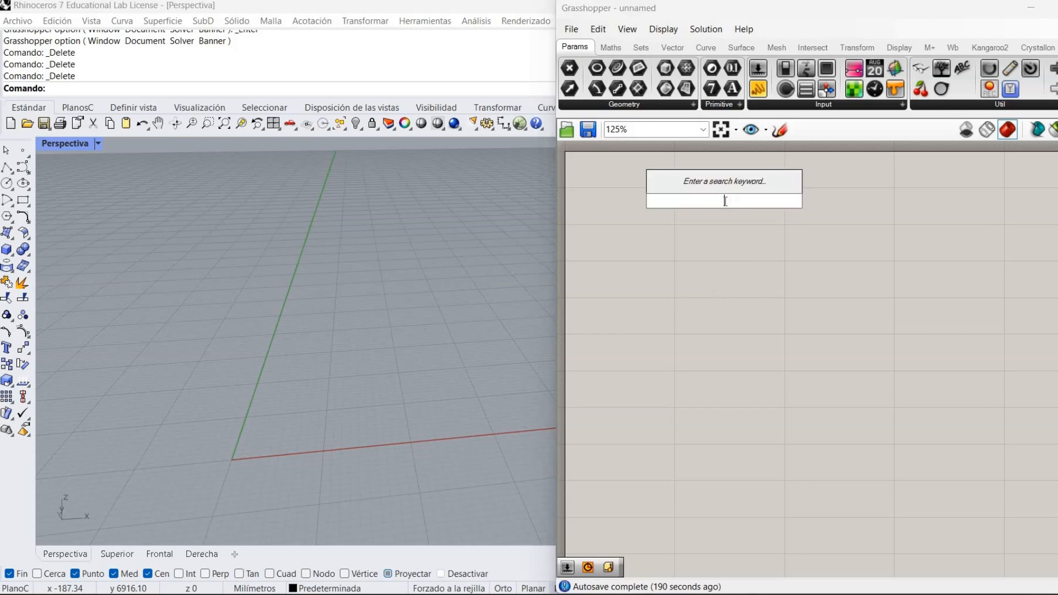
text(twee)
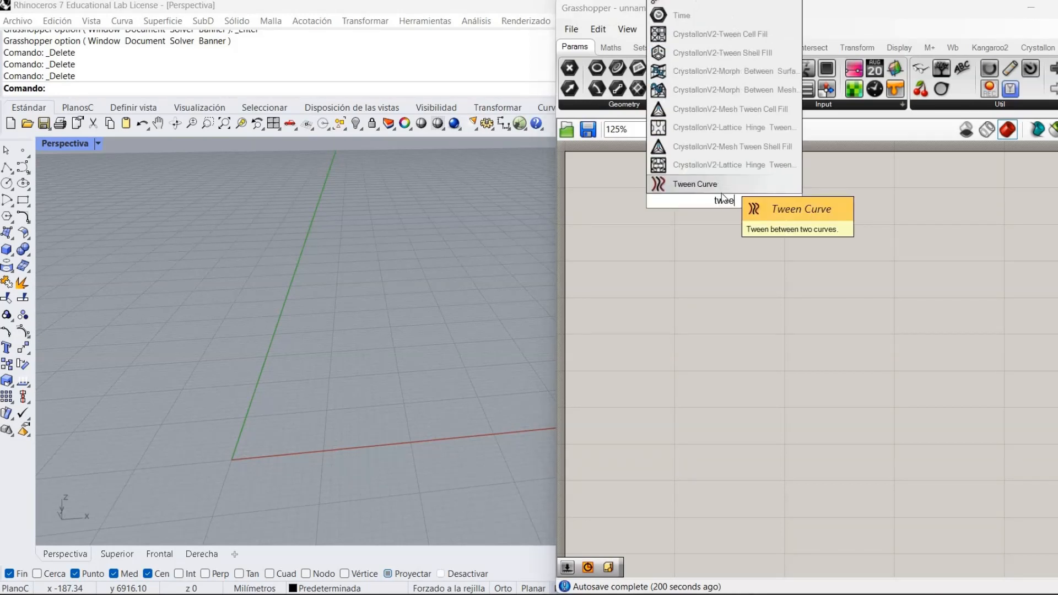
key(Return)
drag(726, 201, 799, 294)
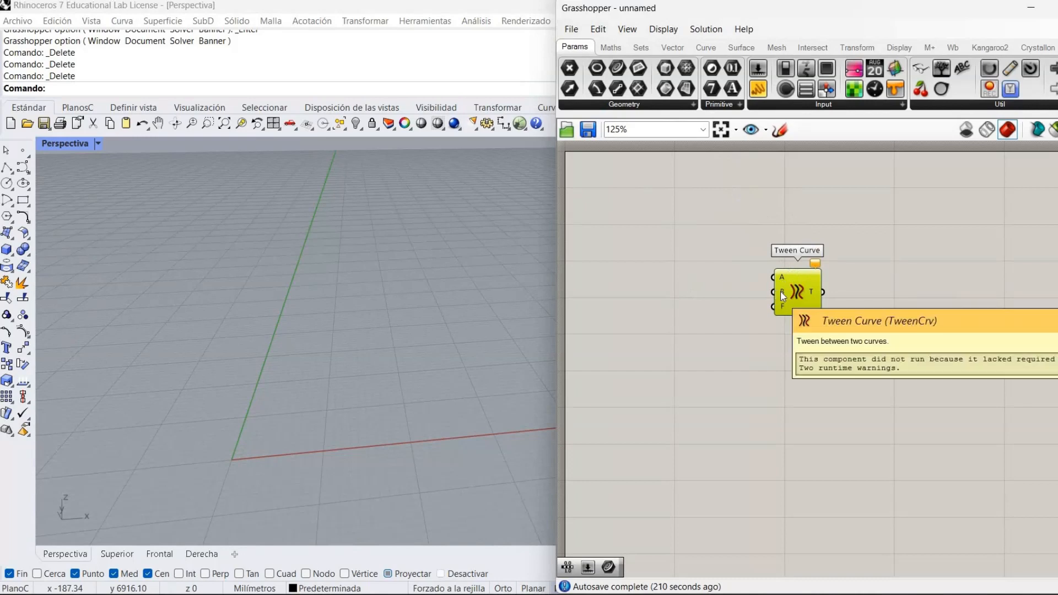
drag(810, 292, 853, 281)
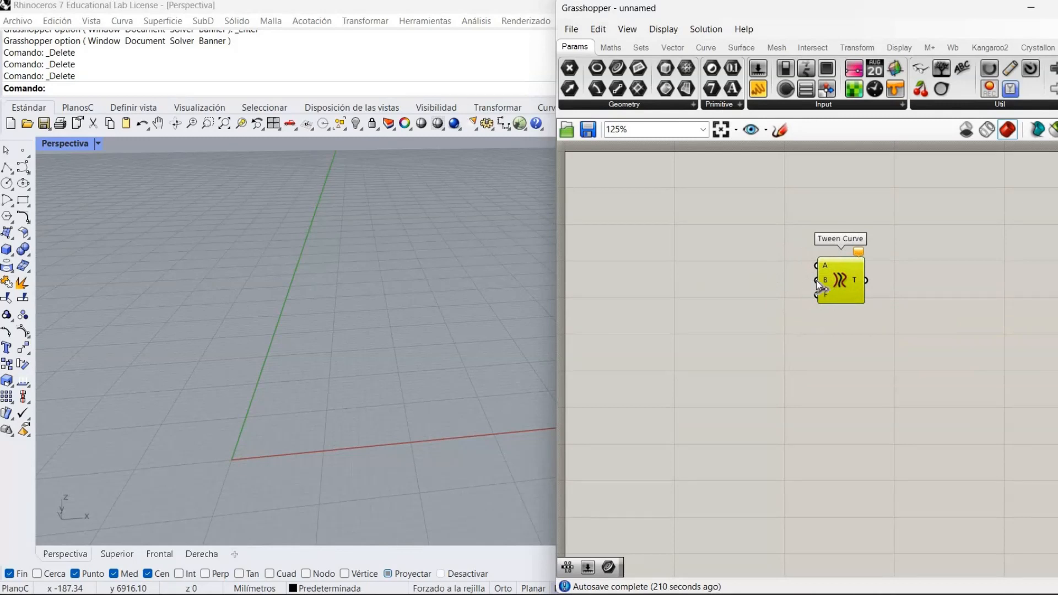
drag(841, 285, 857, 285)
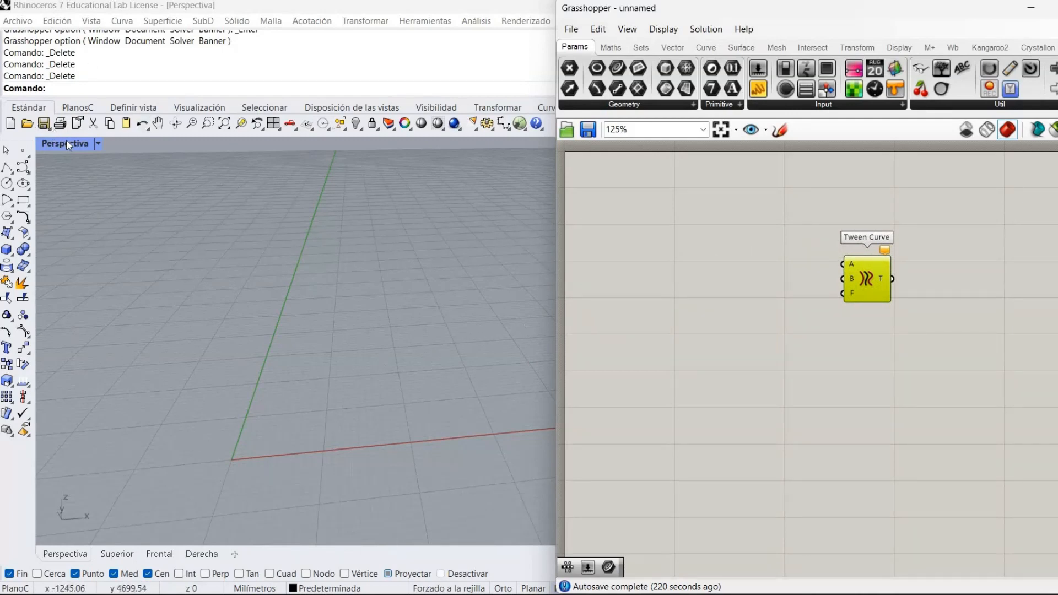
Switch the Rhino view from Perspectiva to a maximized Frontal viewport framed around the origin
click(82, 144)
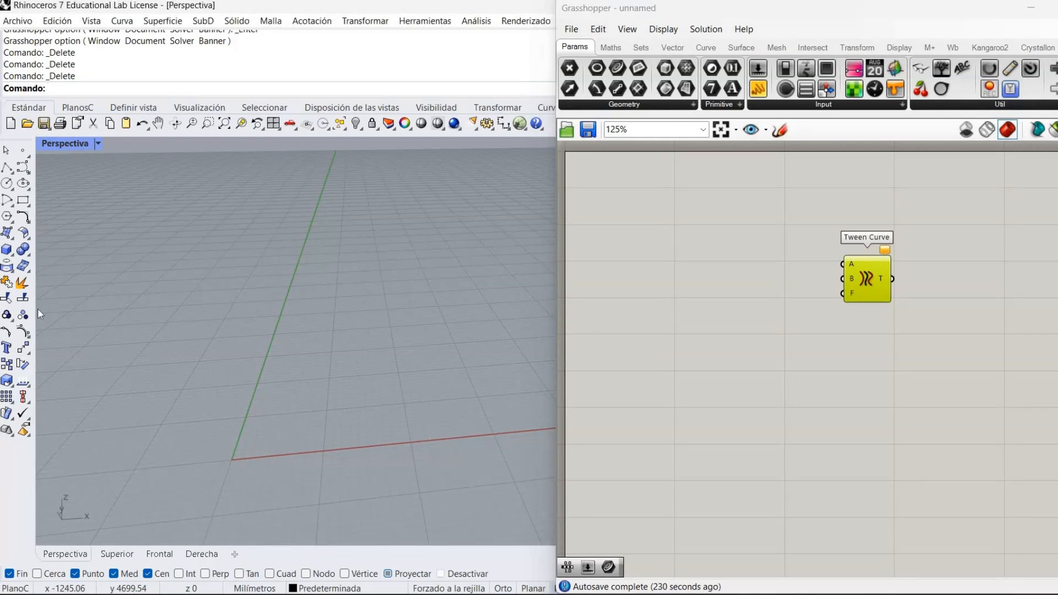
key(ctrl+m)
click(73, 345)
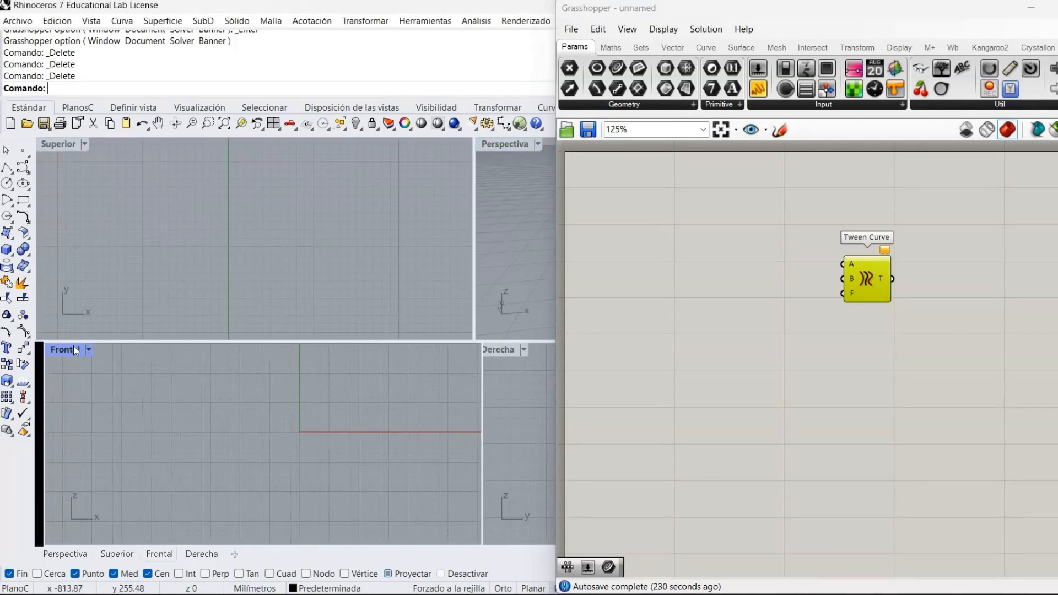
key(ctrl+m)
right_drag(442, 291, 78, 339)
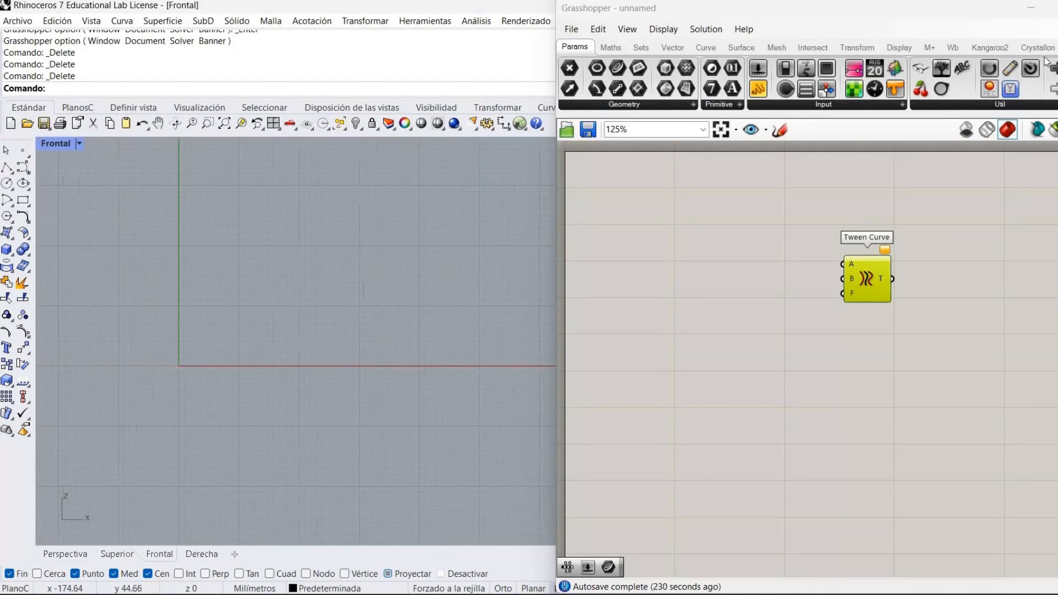
scroll(78, 340, down, 2)
Add a Construct Point component ahead of the Tween Curve component
double_click(676, 319)
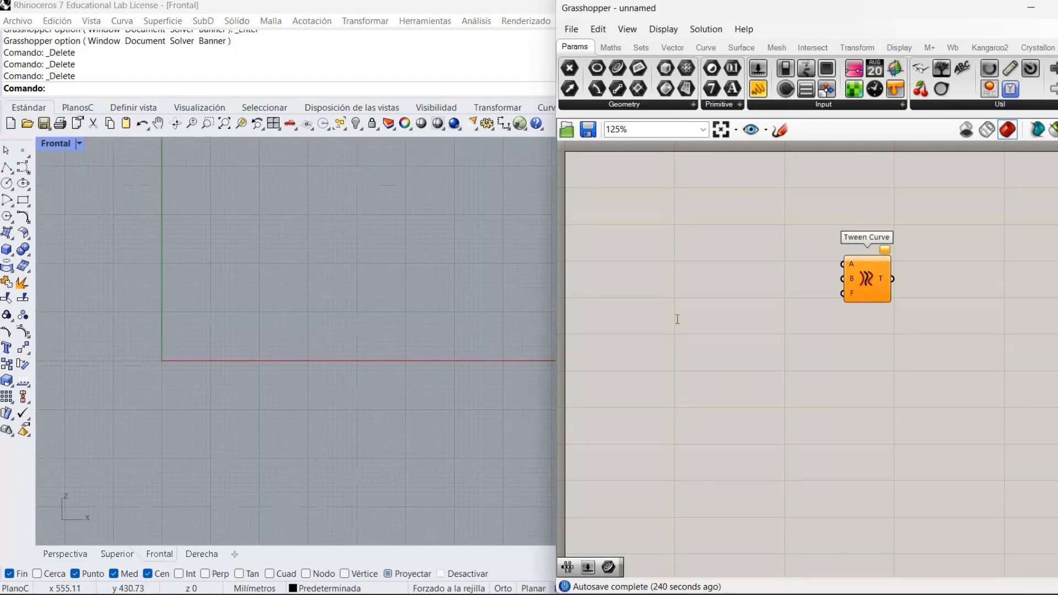
text(xyz)
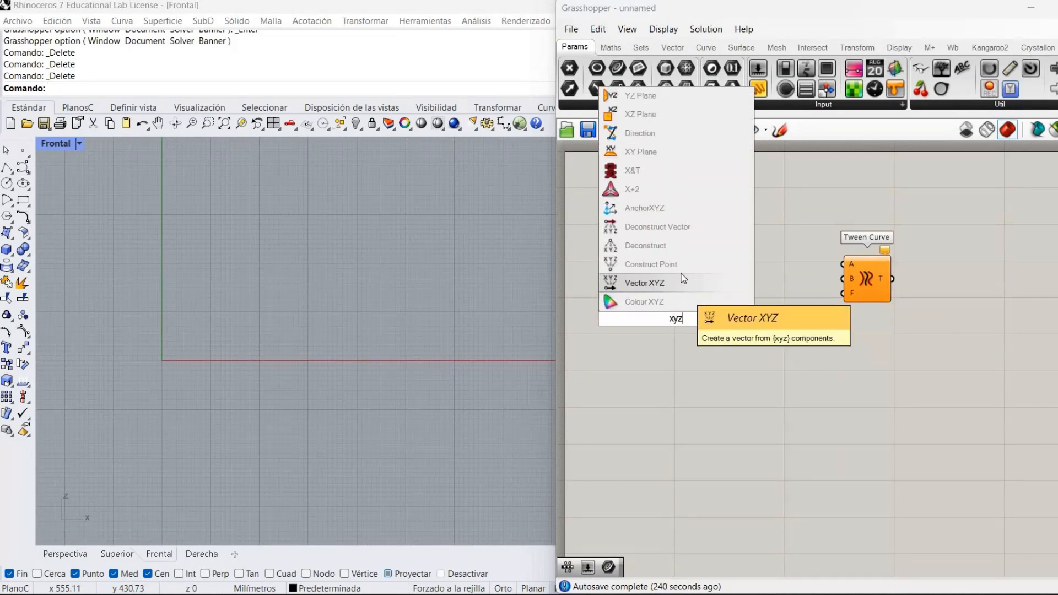
click(683, 265)
drag(676, 318, 627, 317)
Add a Line SDL component and connect the Construct Point output to its start input
double_click(693, 355)
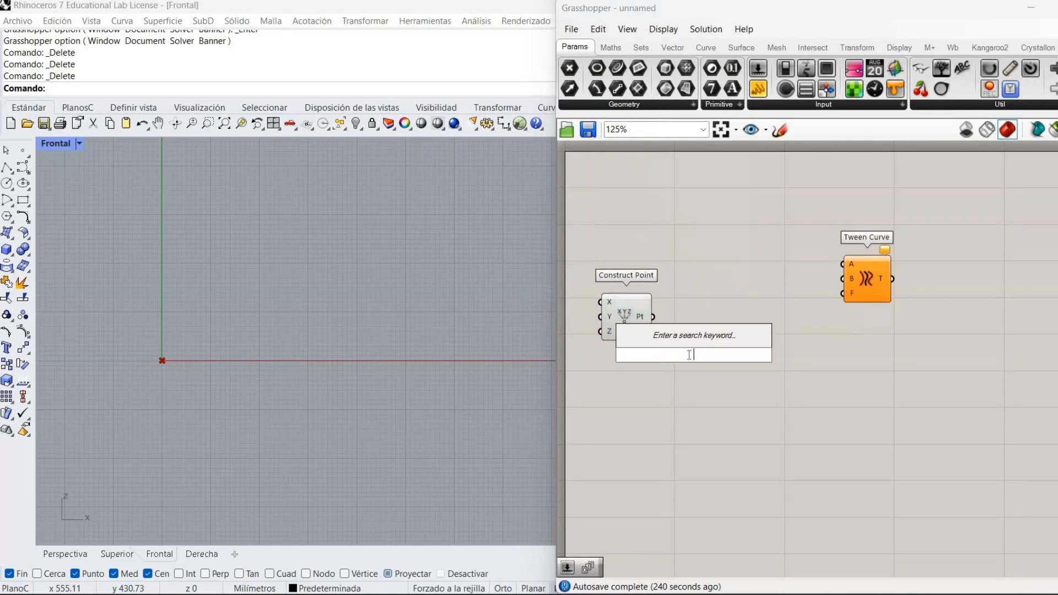
text(sd)
click(683, 338)
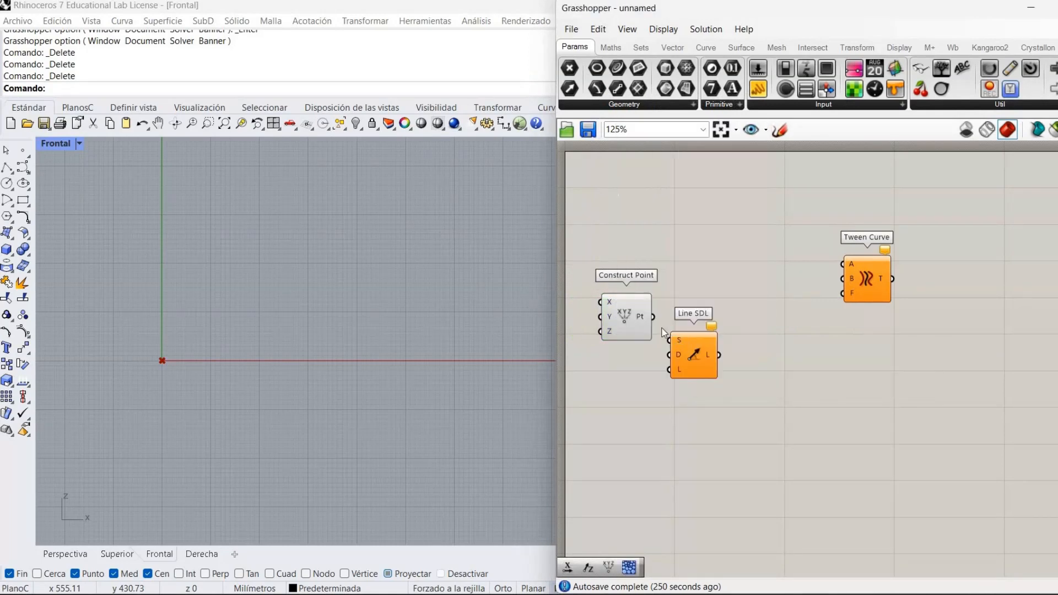
drag(688, 341, 653, 316)
drag(703, 357, 744, 367)
Add a Unit X vector component and connect it to the direction input of Line SDL
click(653, 363)
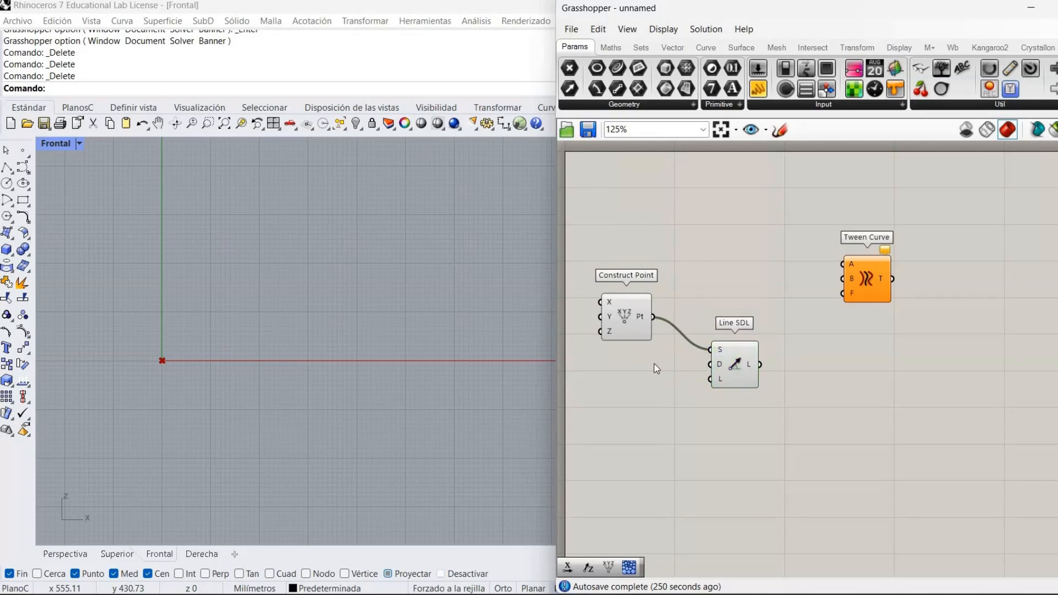
double_click(655, 363)
text(x)
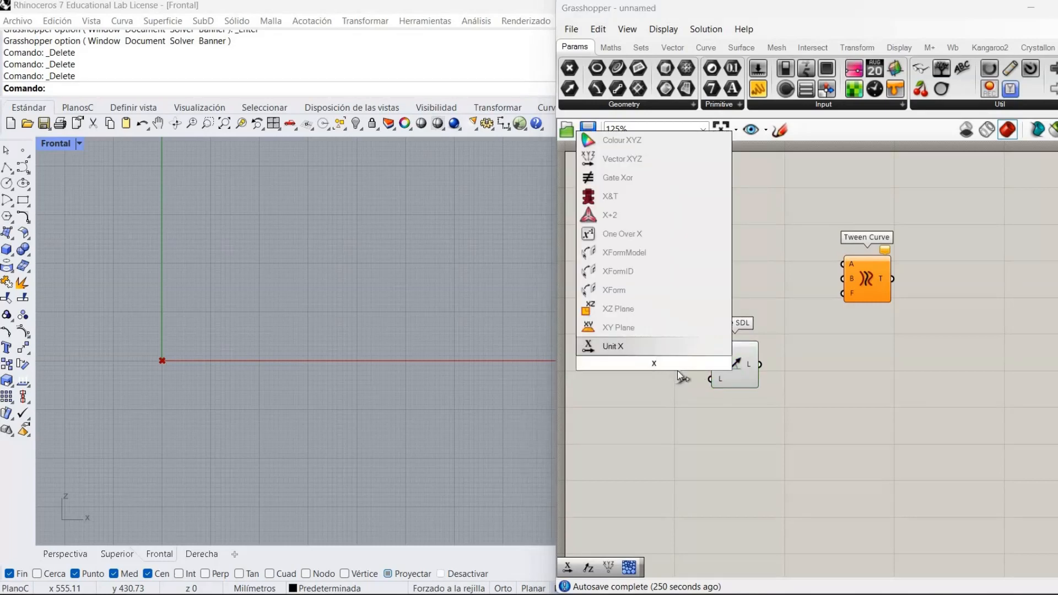
key(Return)
drag(678, 363, 651, 387)
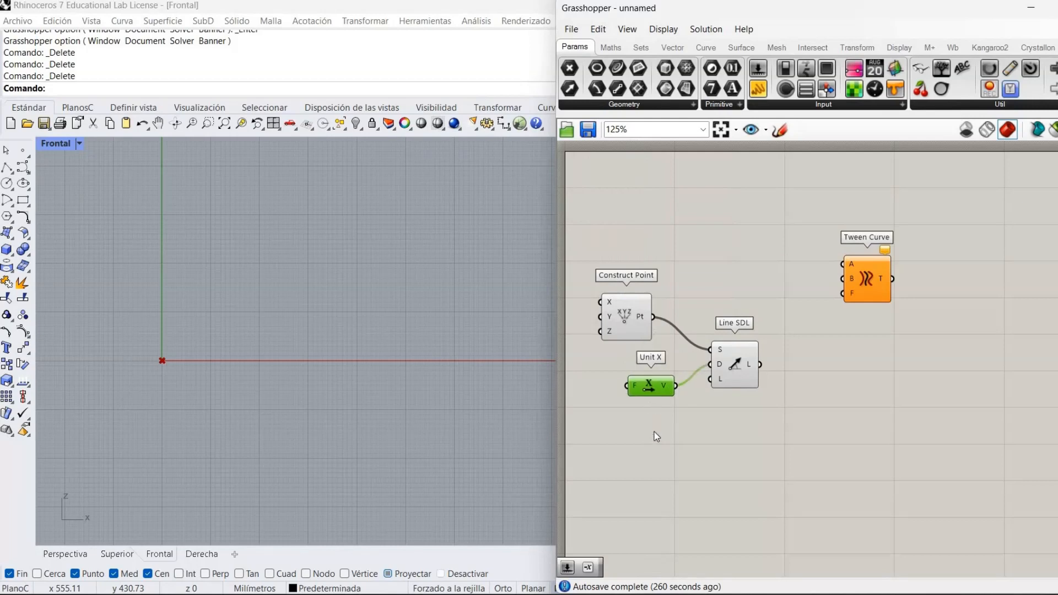
Create a number slider ranging from 100 to 500, connect it to the Line SDL length input and set it to 231
click(653, 431)
double_click(654, 433)
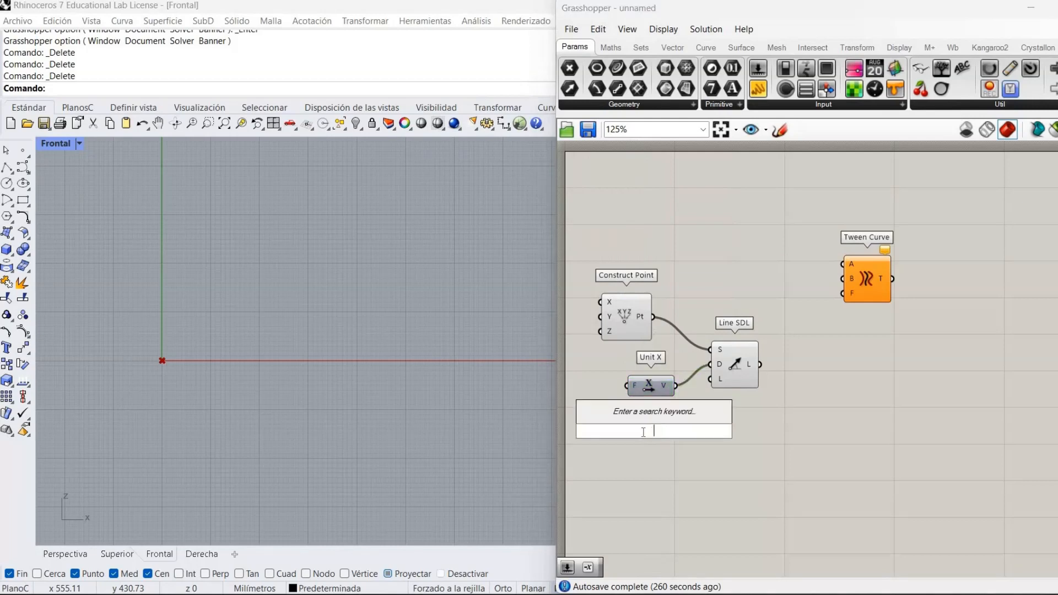
text(100..)
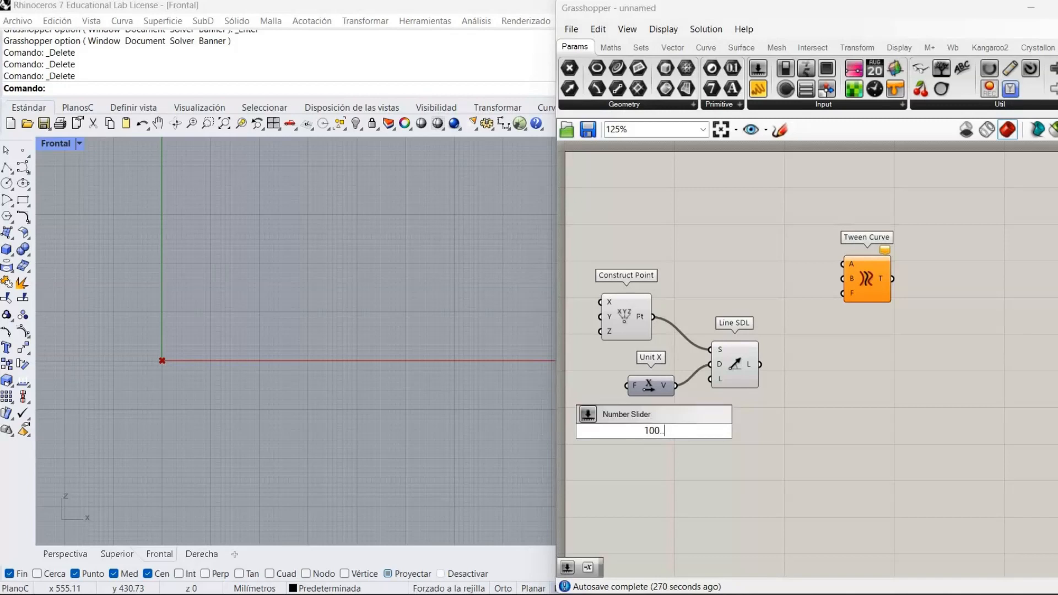
text(500)
key(Return)
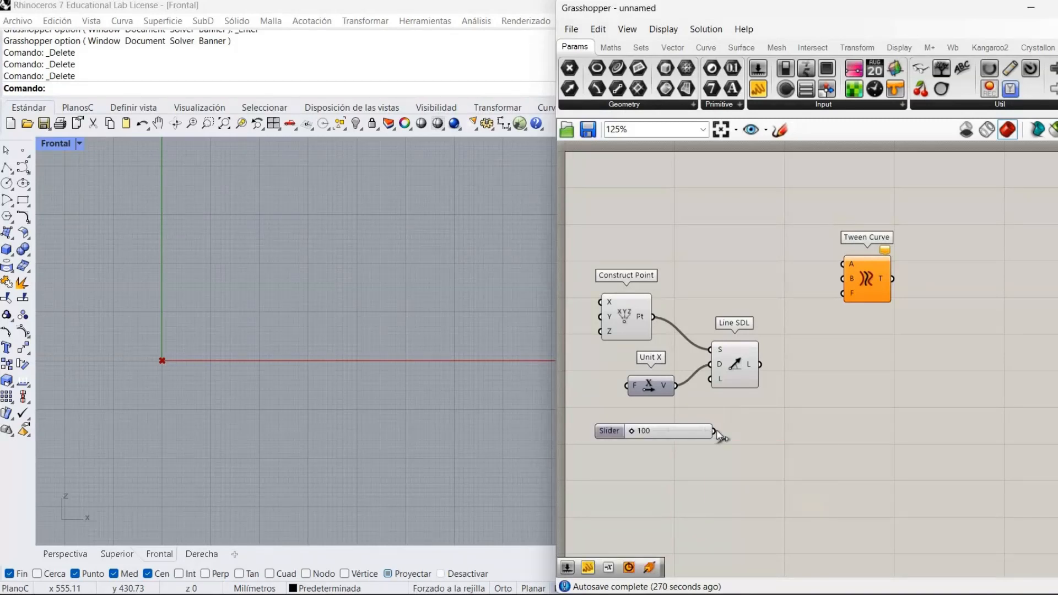
drag(714, 431, 736, 368)
drag(637, 431, 659, 434)
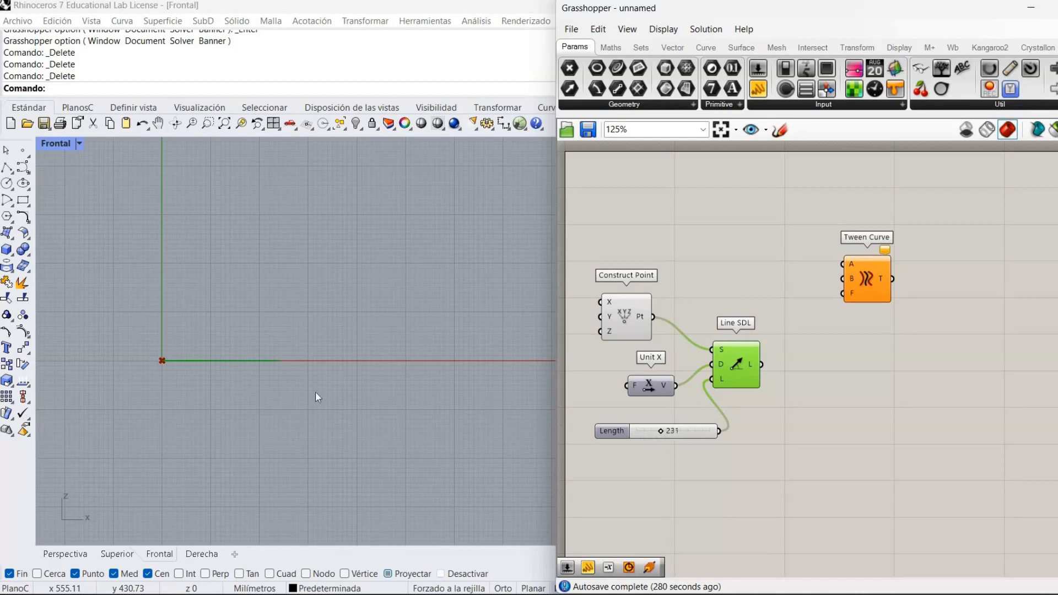
click(299, 381)
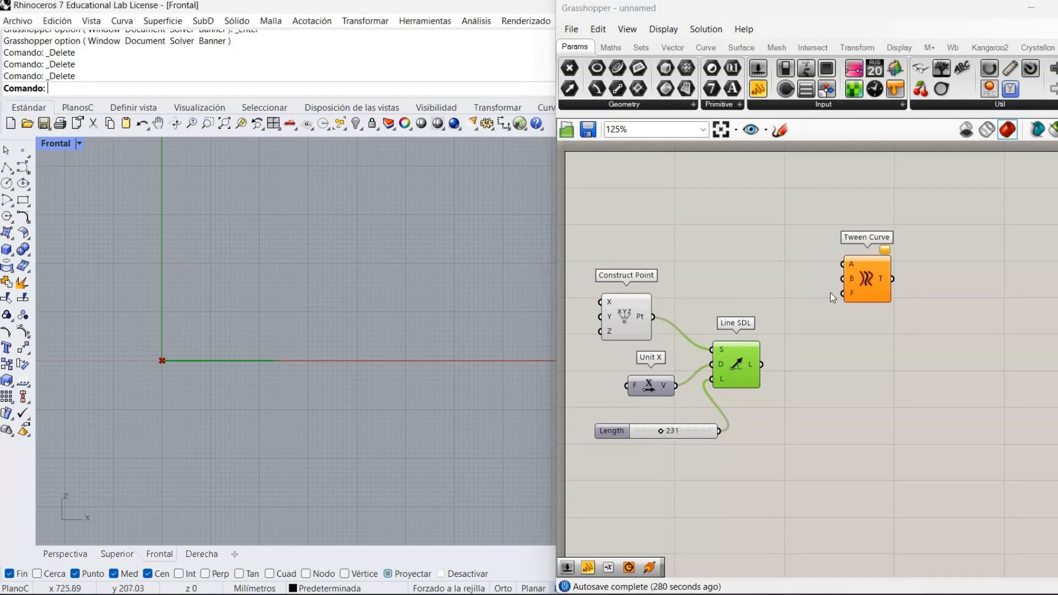
click(900, 259)
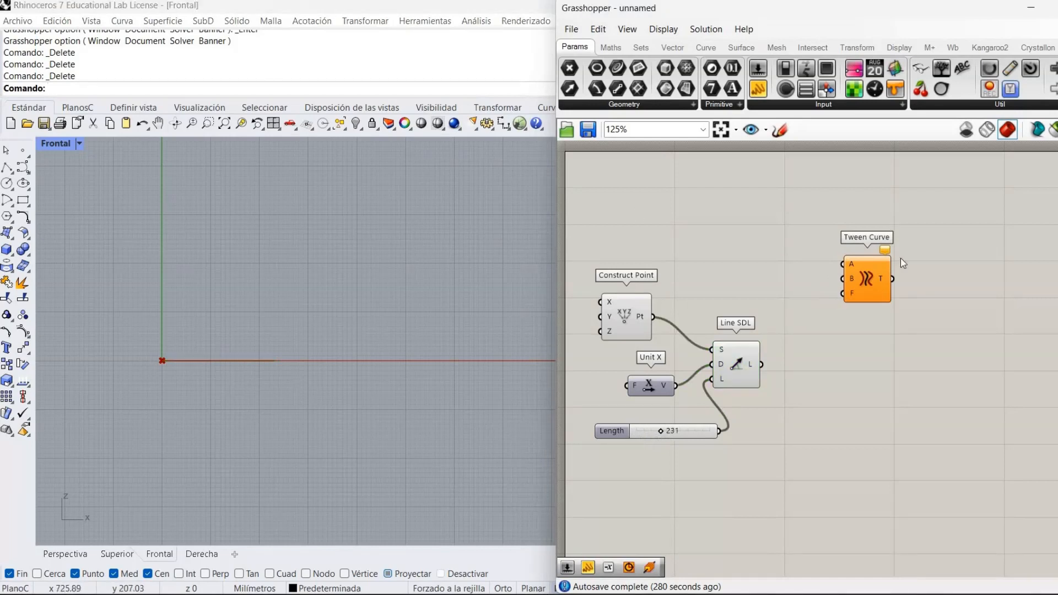
Turn off the preview of the Construct Point component and move Tween Curve farther from the line components
scroll(624, 315, down, 1)
right_click(633, 316)
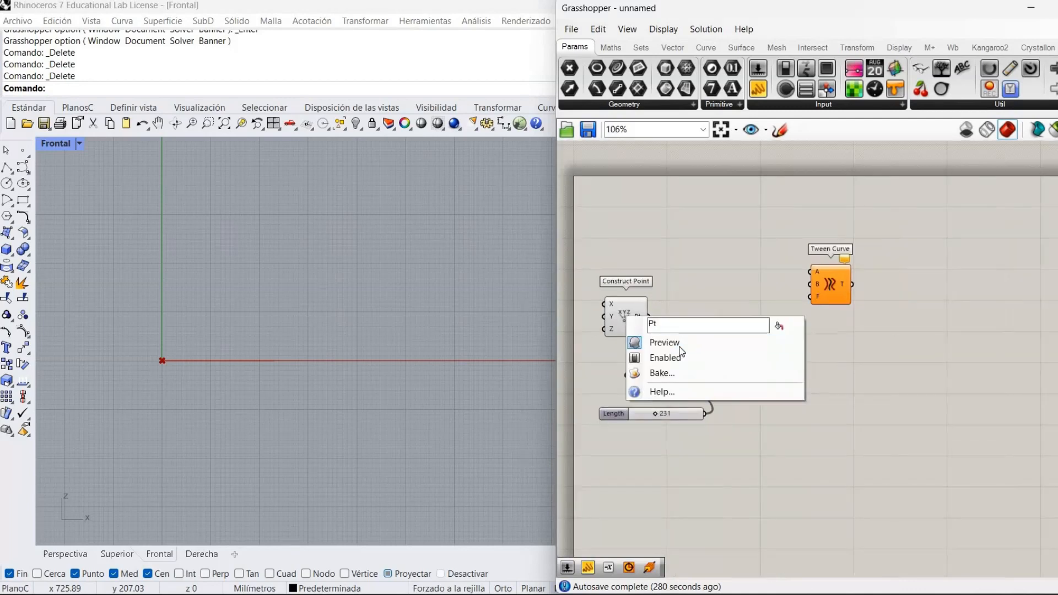
click(680, 347)
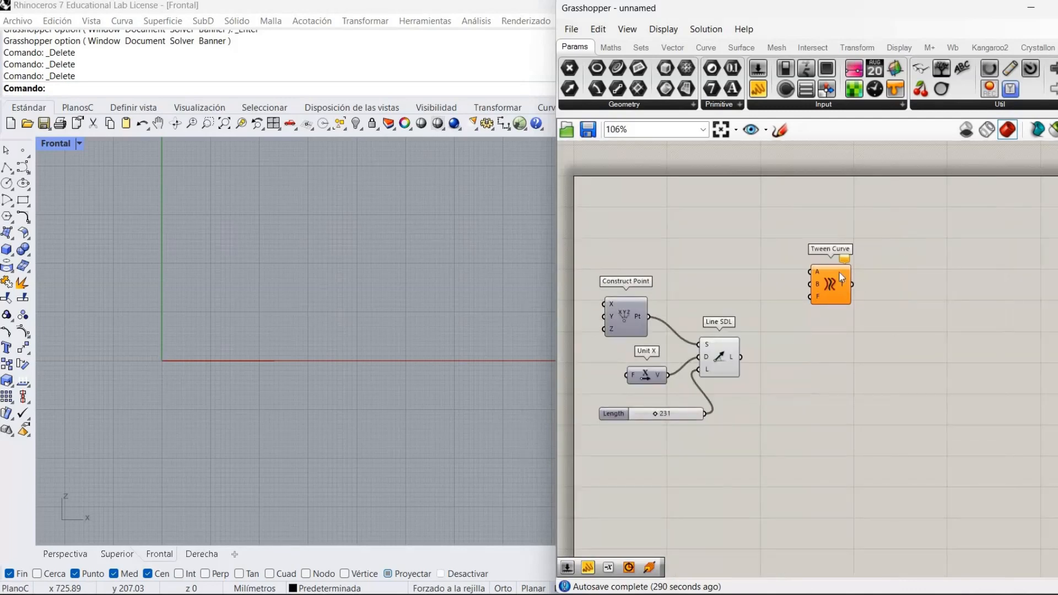
drag(827, 292, 930, 385)
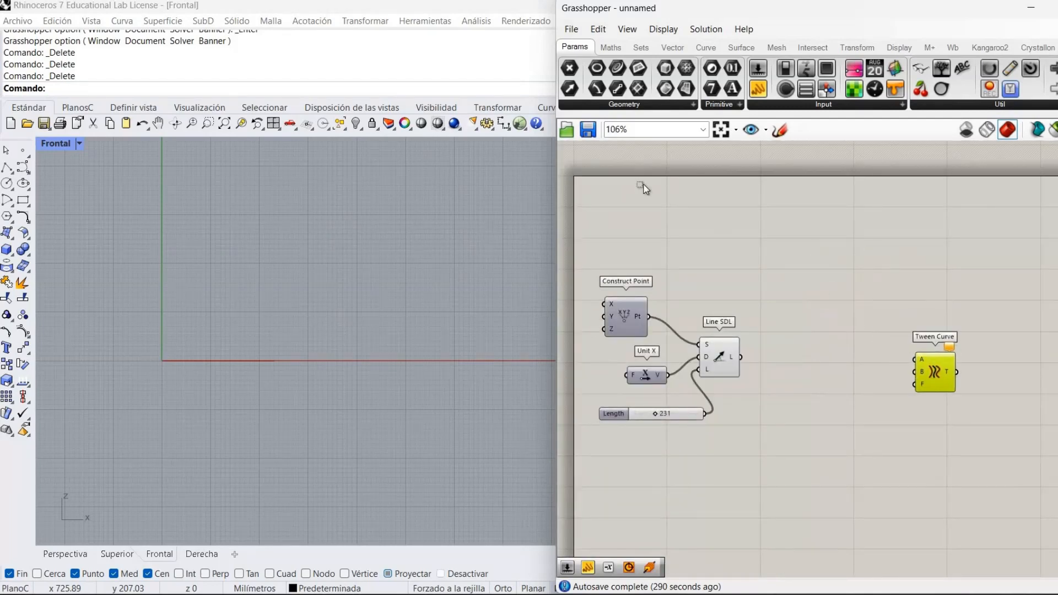
Add a second Construct Point component in the free area above the first one
click(690, 214)
double_click(688, 209)
text(xy)
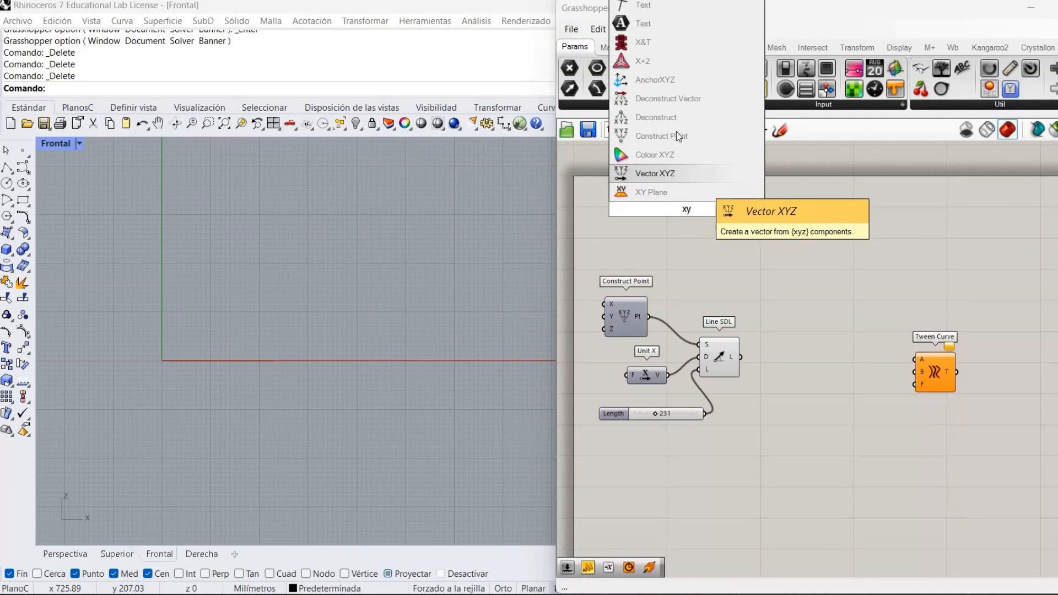
key(Down)
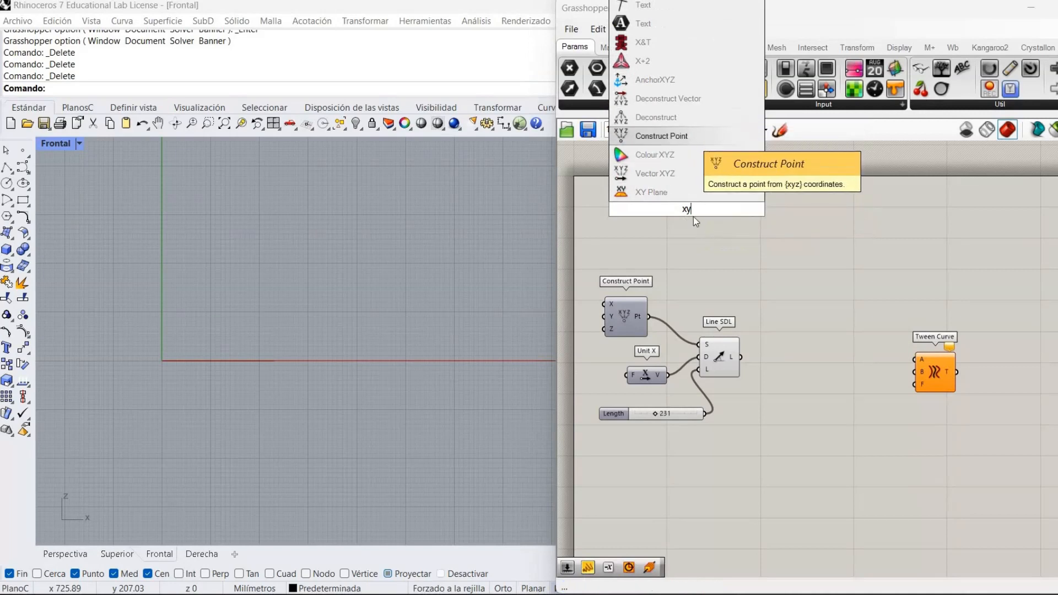
key(Return)
Add a Graph Mapper component beside the second Construct Point component
click(711, 224)
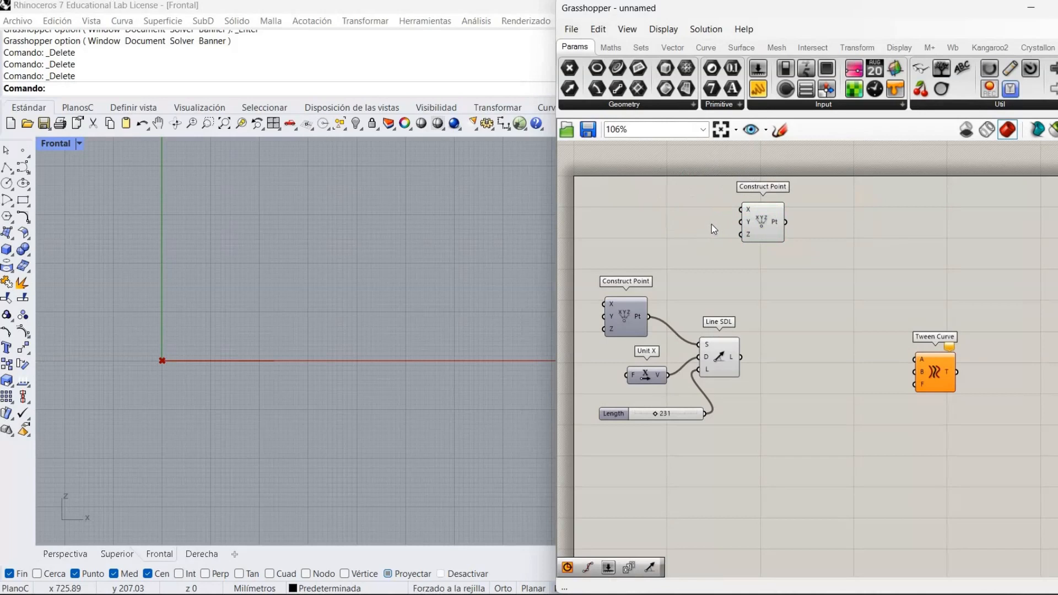
double_click(712, 224)
text(gr)
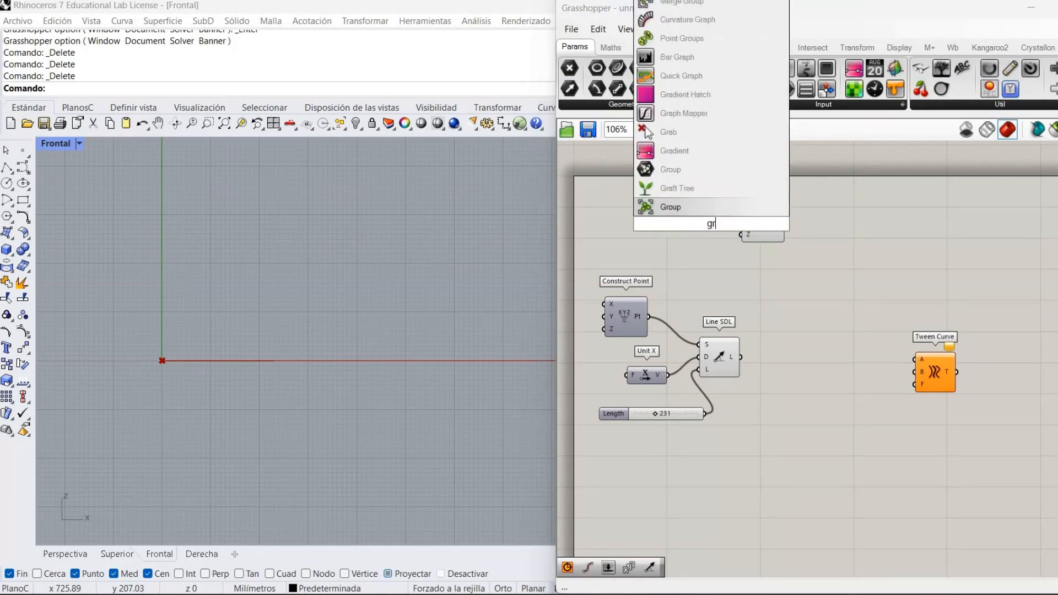
text(aph)
click(683, 207)
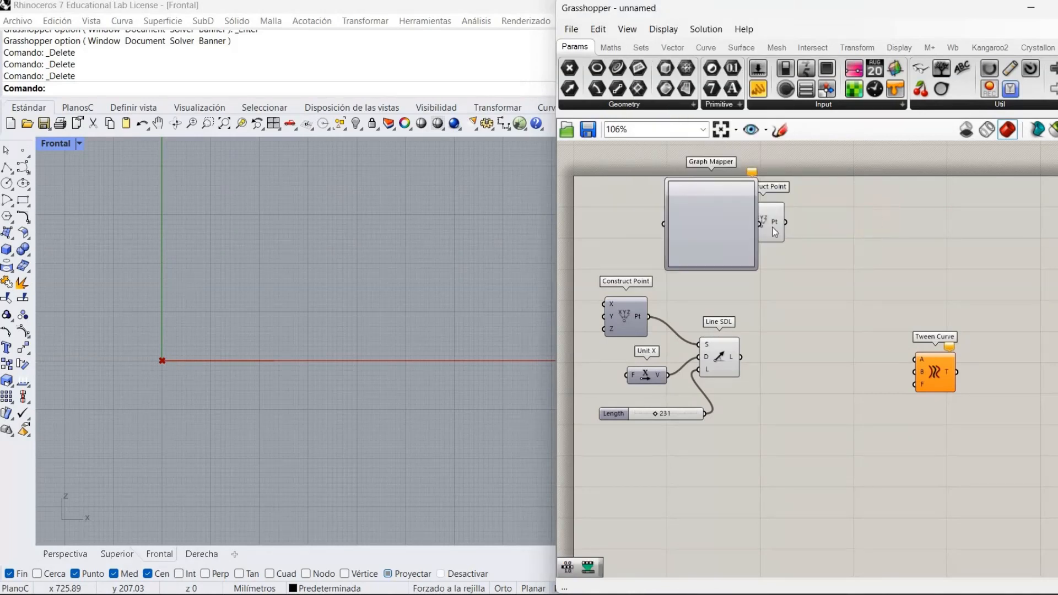
Move the new Construct Point clear of the Graph Mapper, shift the line component group down, and lower the Graph Mapper into the freed space
drag(772, 223, 870, 236)
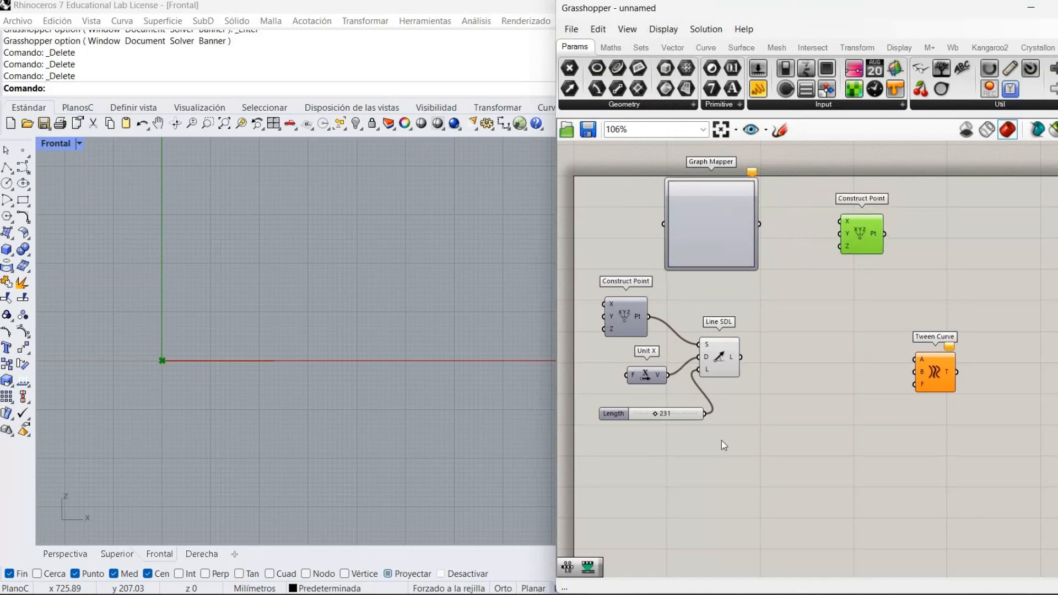
drag(558, 275, 736, 442)
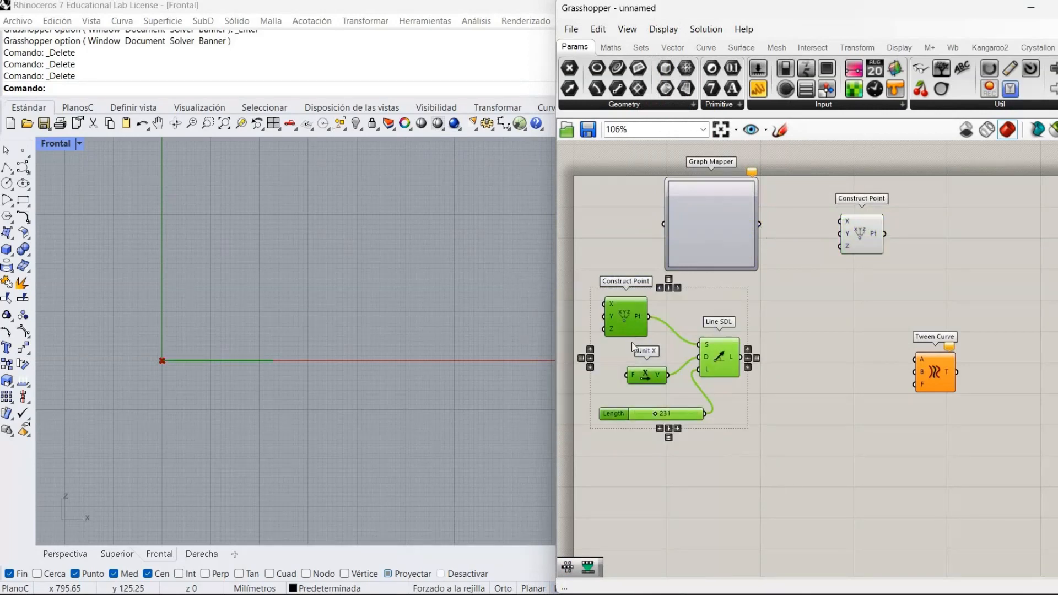
drag(646, 374, 677, 506)
click(680, 321)
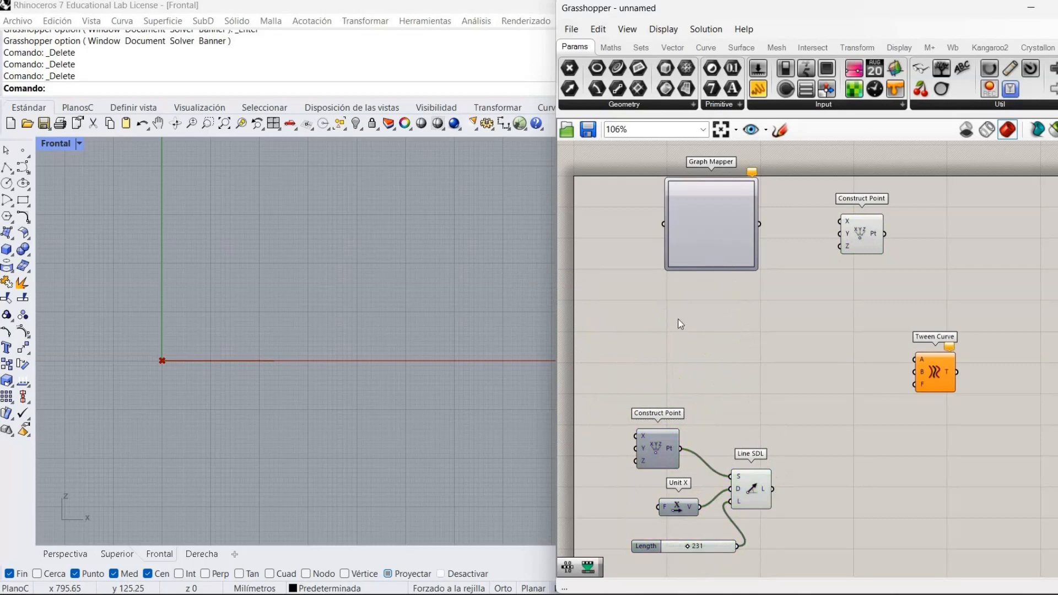
drag(712, 228, 731, 288)
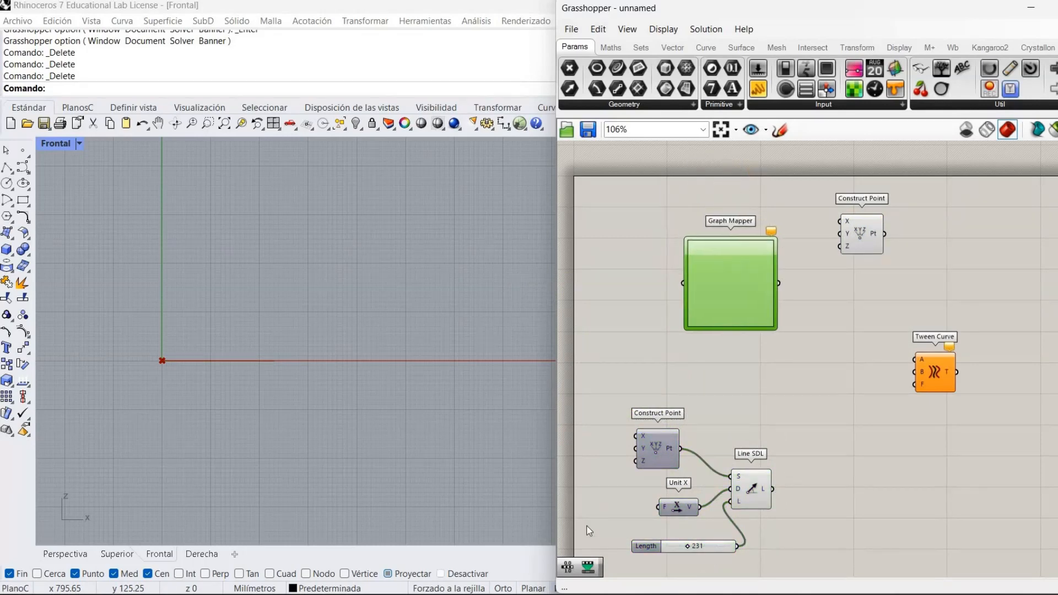
Add a Range component before the Graph Mapper and connect its R output to the Graph Mapper input
click(615, 257)
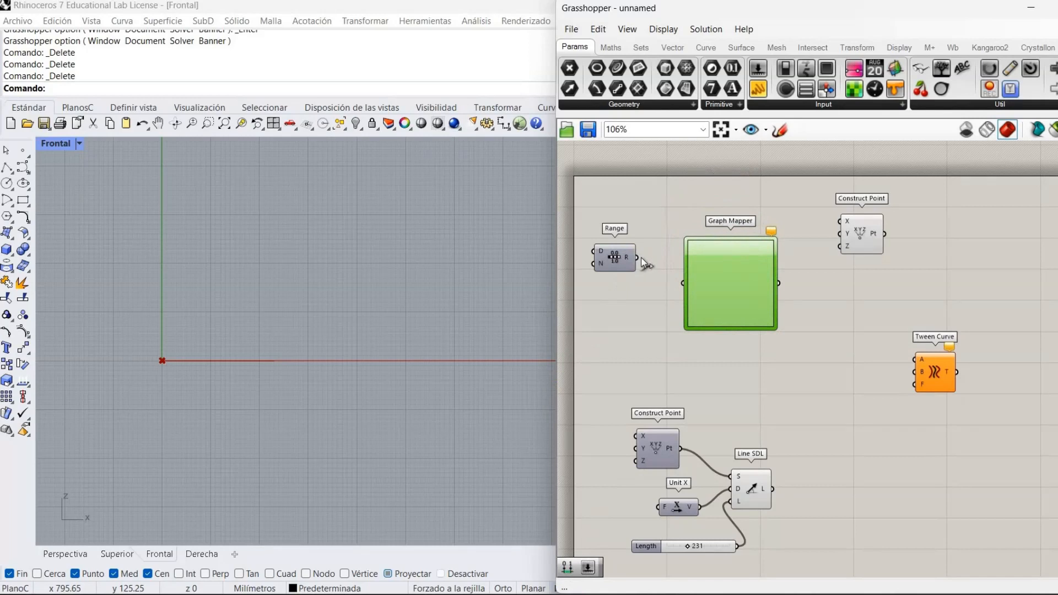
drag(682, 282, 684, 283)
click(601, 465)
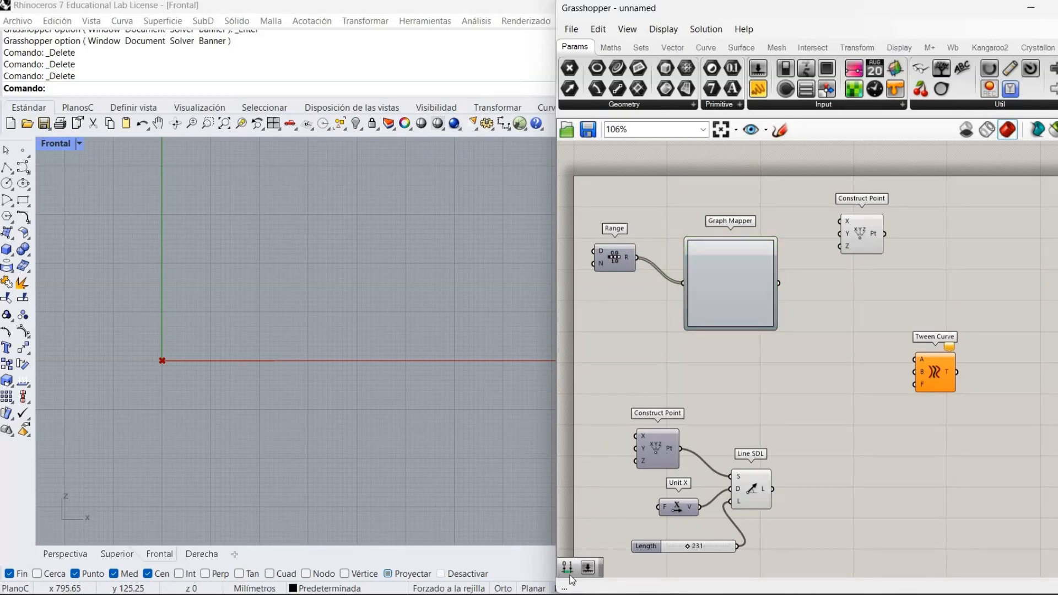
Add Construct Domain, Remap Numbers and Bounds components after the Graph Mapper, moving Tween Curve out of their way
drag(649, 434, 834, 356)
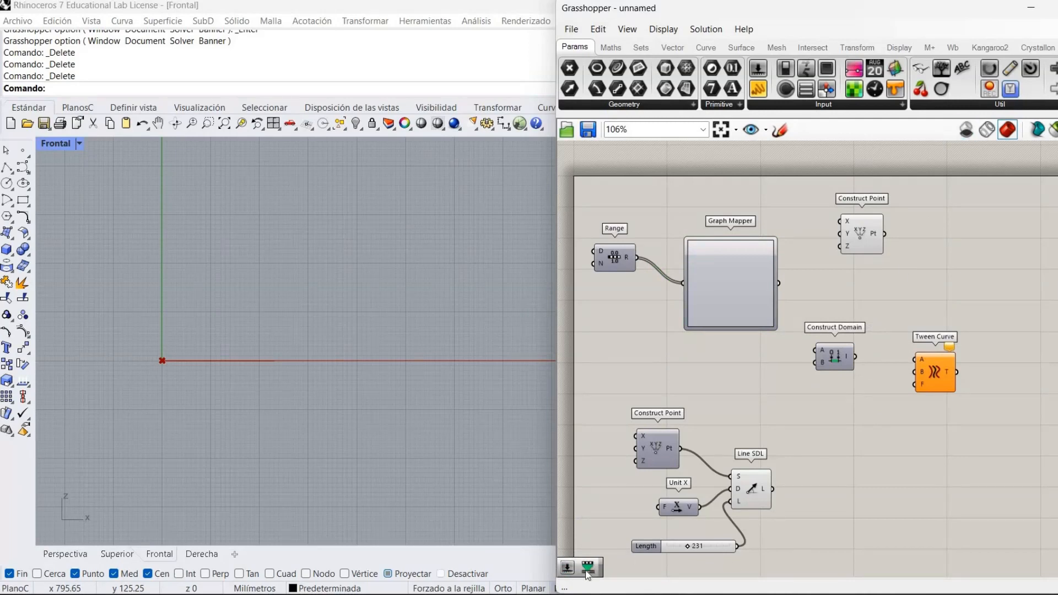
drag(587, 568, 910, 291)
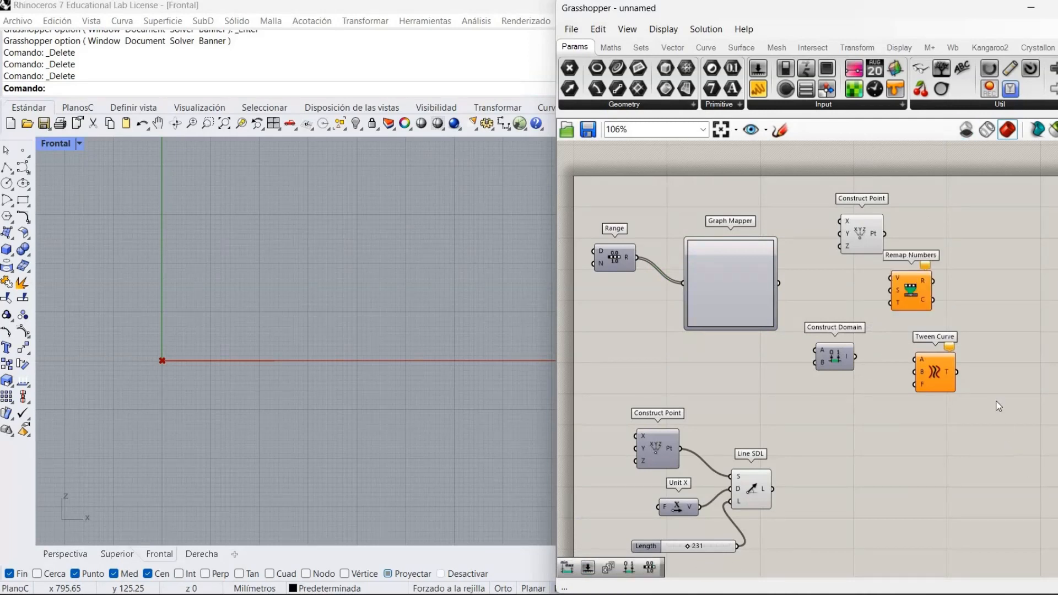
drag(934, 375, 837, 401)
drag(571, 569, 748, 333)
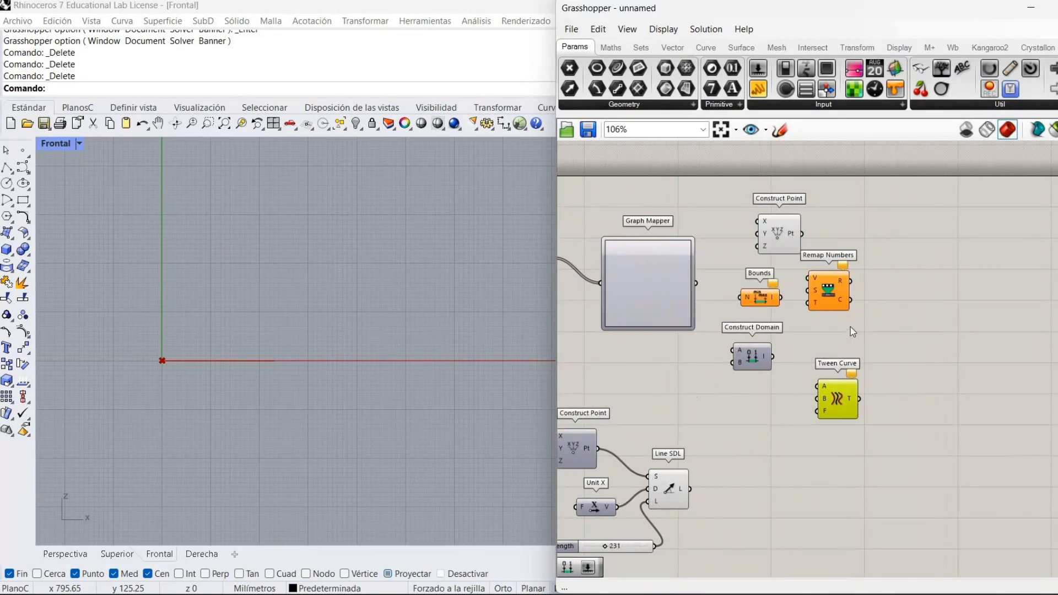
Space out Remap Numbers, Tween Curve, Construct Domain, the upper Construct Point and Range around the Graph Mapper
drag(829, 292, 869, 318)
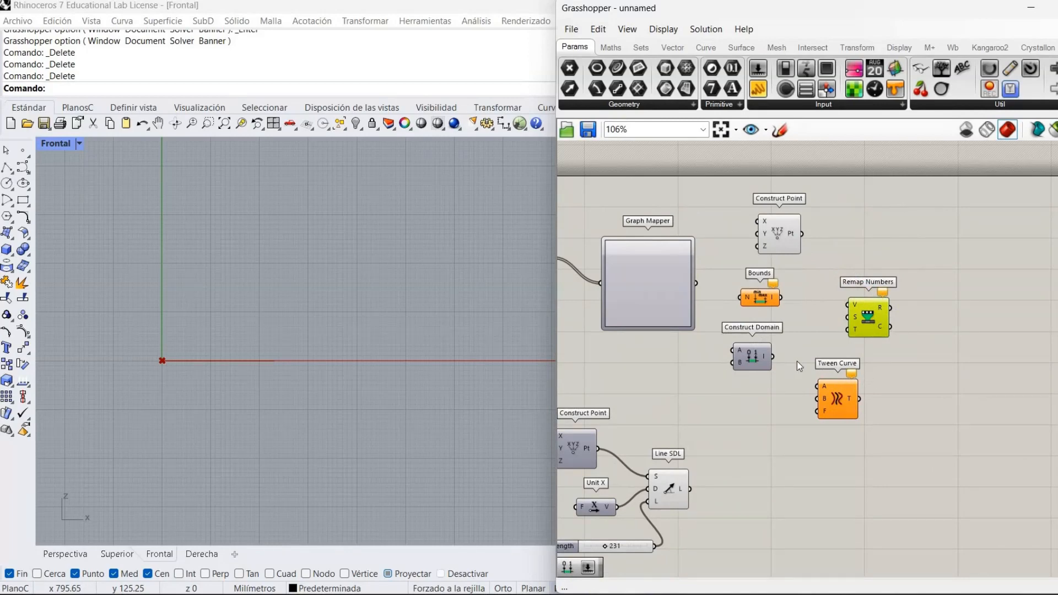
right_drag(797, 361, 892, 421)
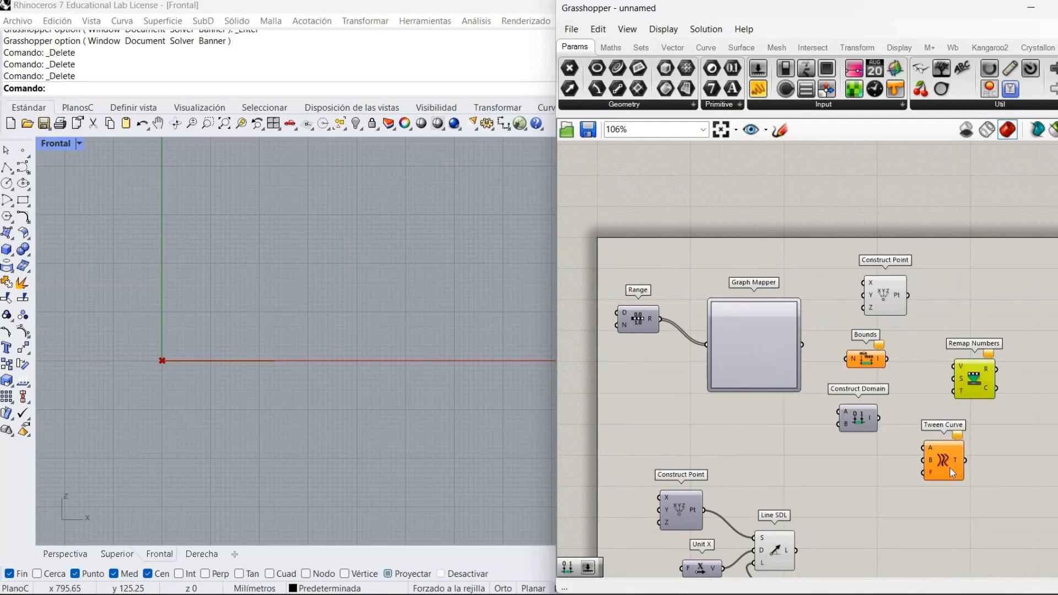
drag(950, 466, 994, 485)
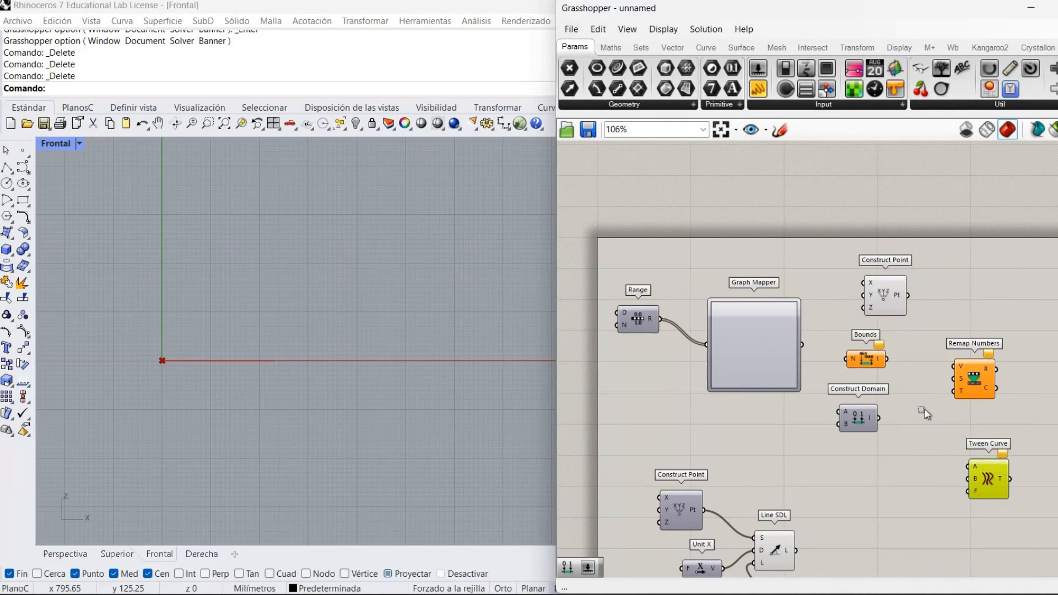
drag(978, 436, 835, 368)
drag(967, 365, 959, 362)
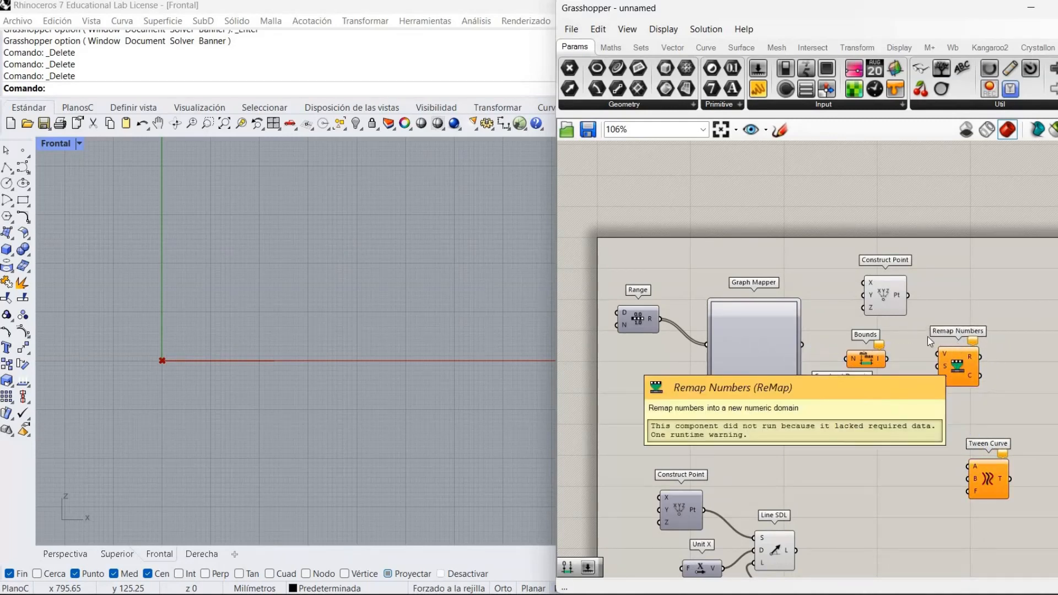
drag(891, 298, 898, 234)
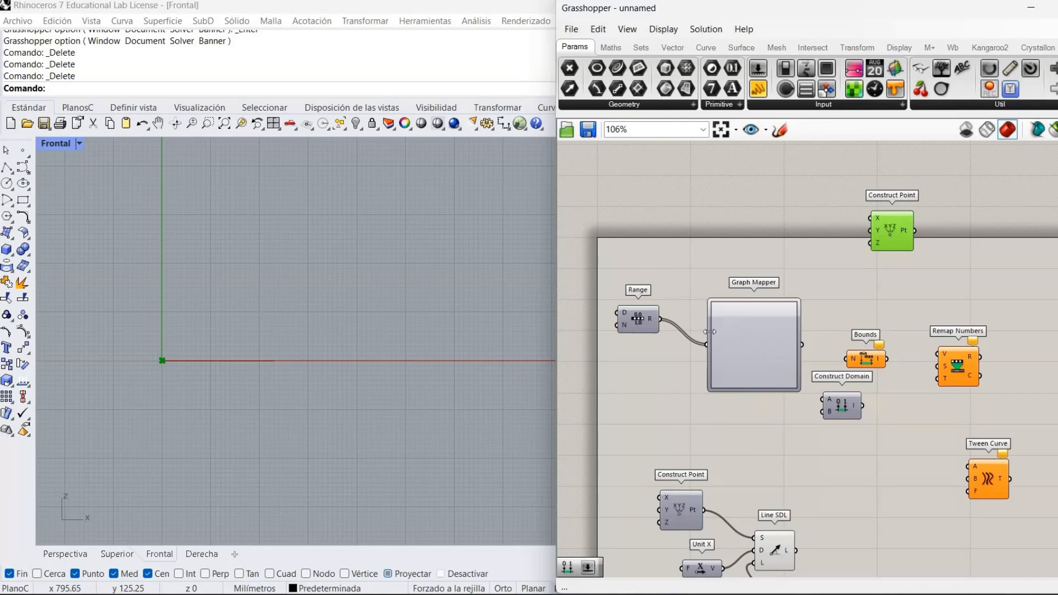
drag(638, 320, 648, 366)
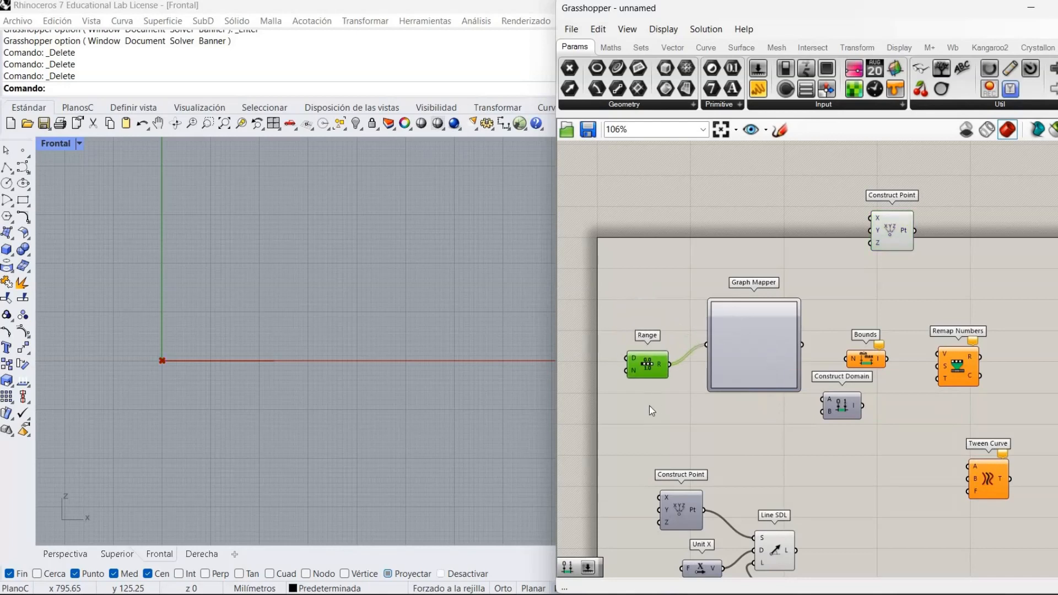
Add a Panel, connect the Graph Mapper output to it, and enlarge it to show its whole list
mouse_move(637, 359)
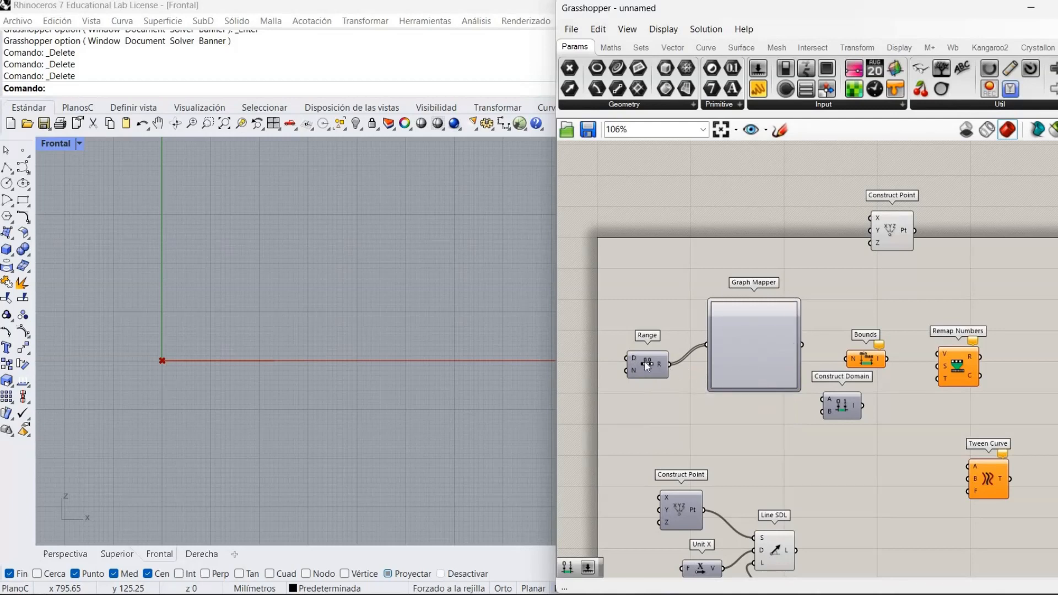
scroll(891, 465, up, 2)
double_click(892, 464)
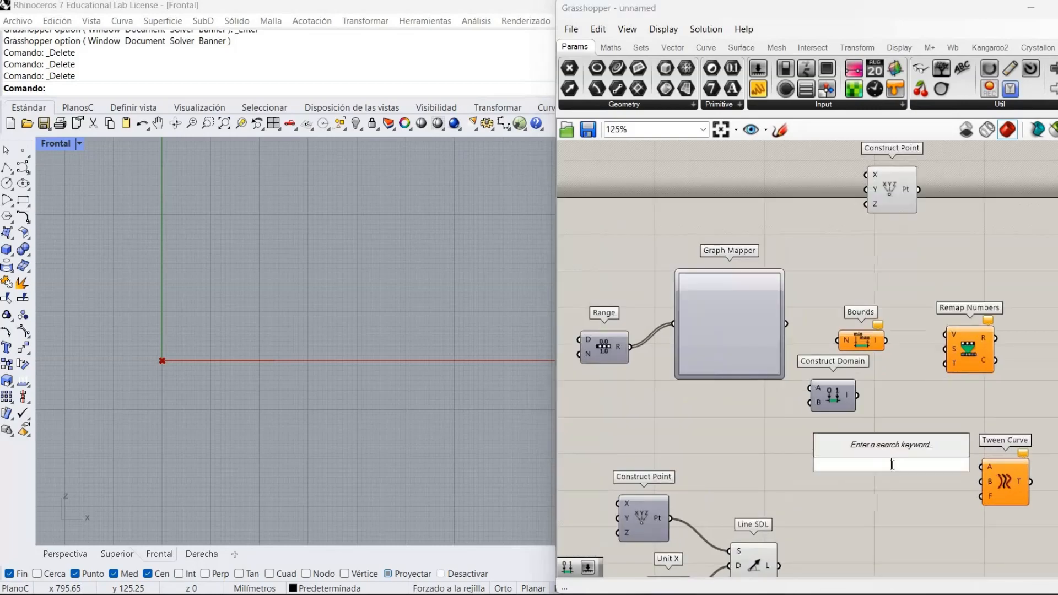
text(pan)
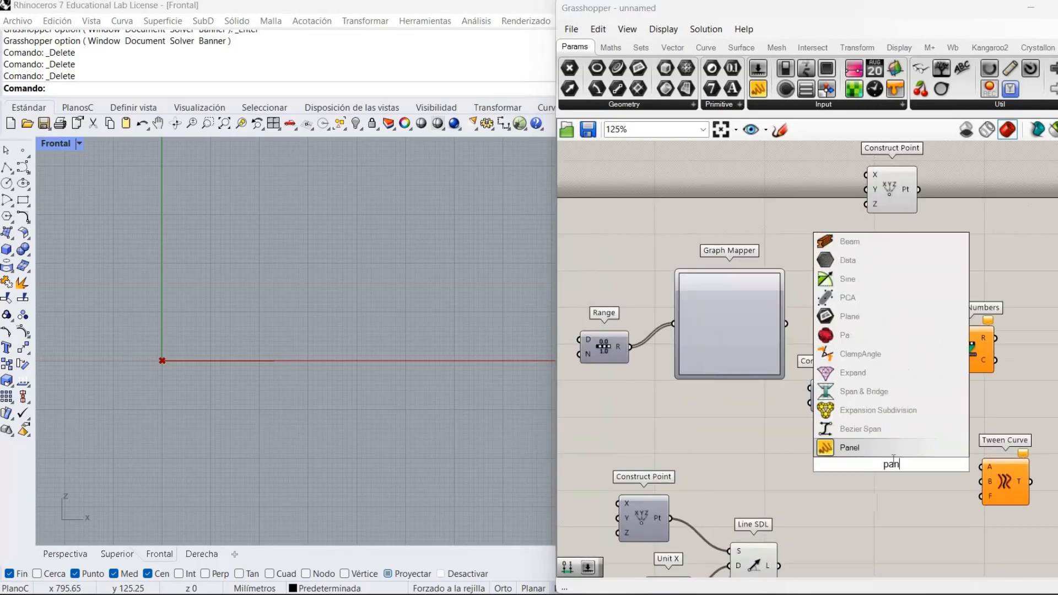
key(Return)
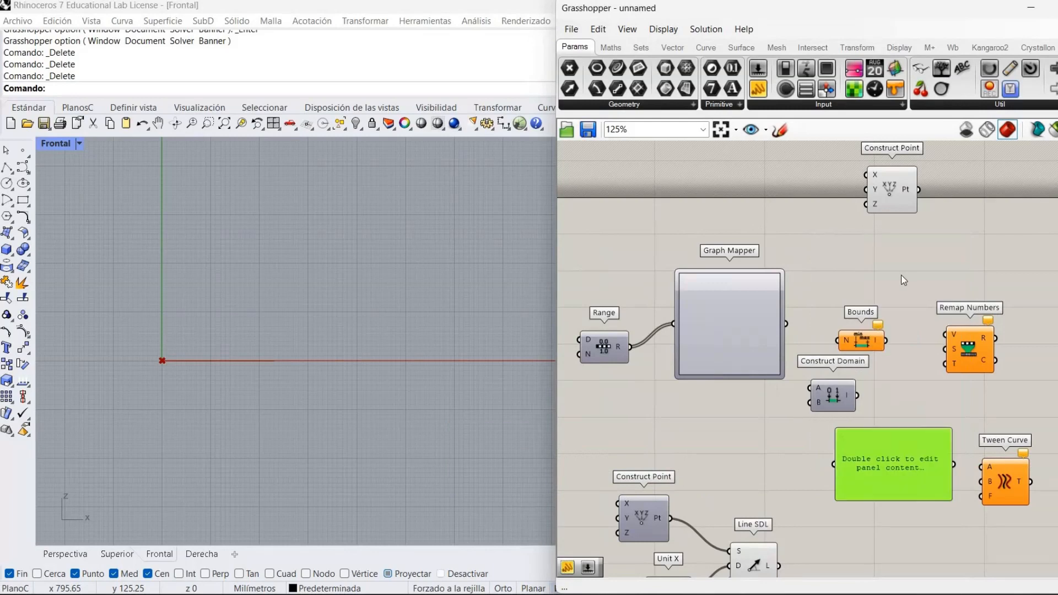
drag(890, 464, 831, 284)
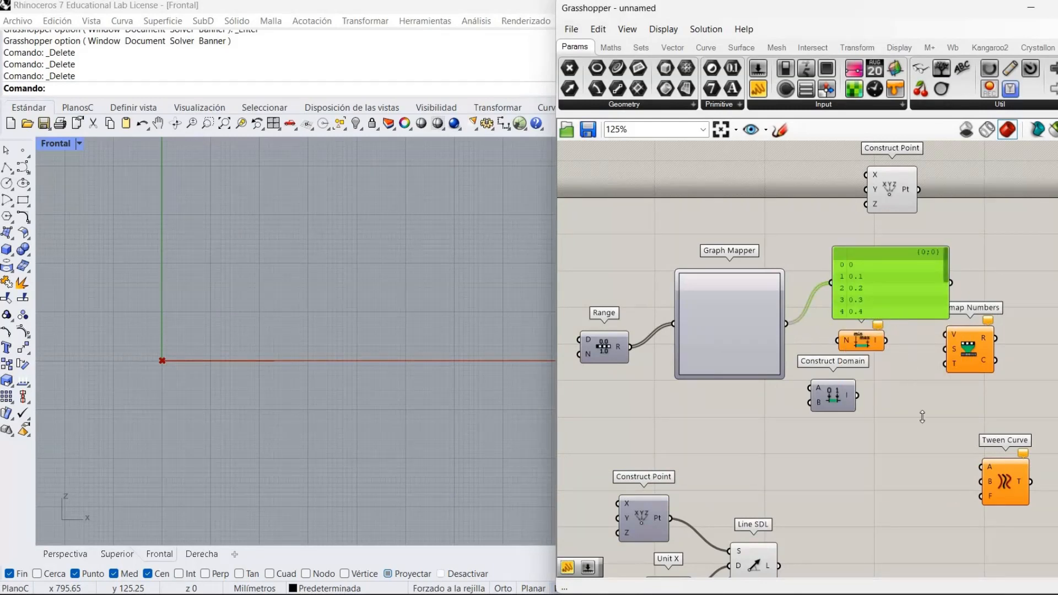
drag(922, 417, 922, 418)
click(810, 451)
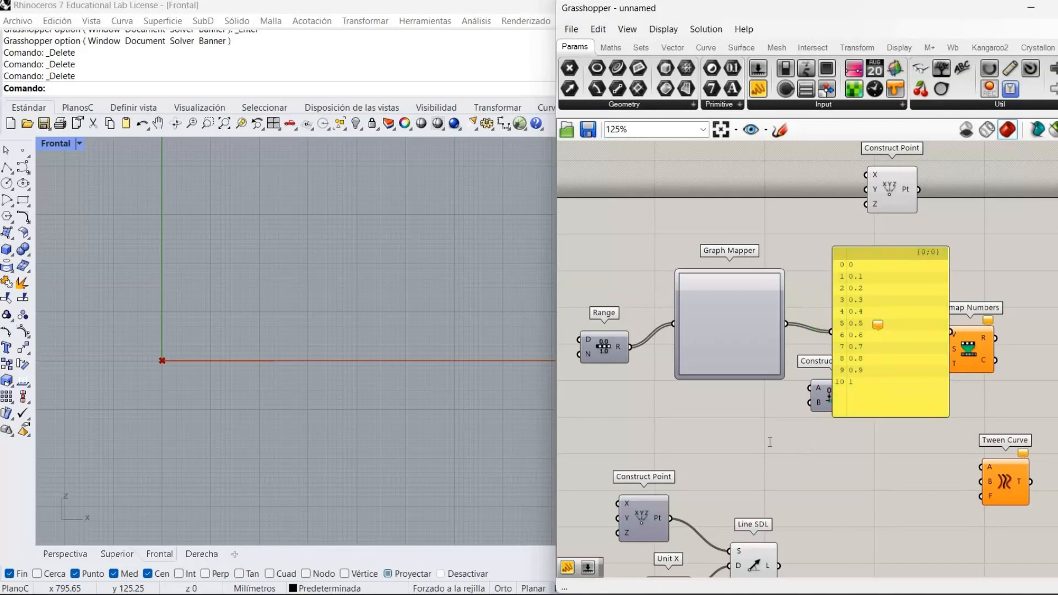
Add a second Panel, connect the Range R output to it, and enlarge it to show its full list
double_click(788, 442)
text(panel)
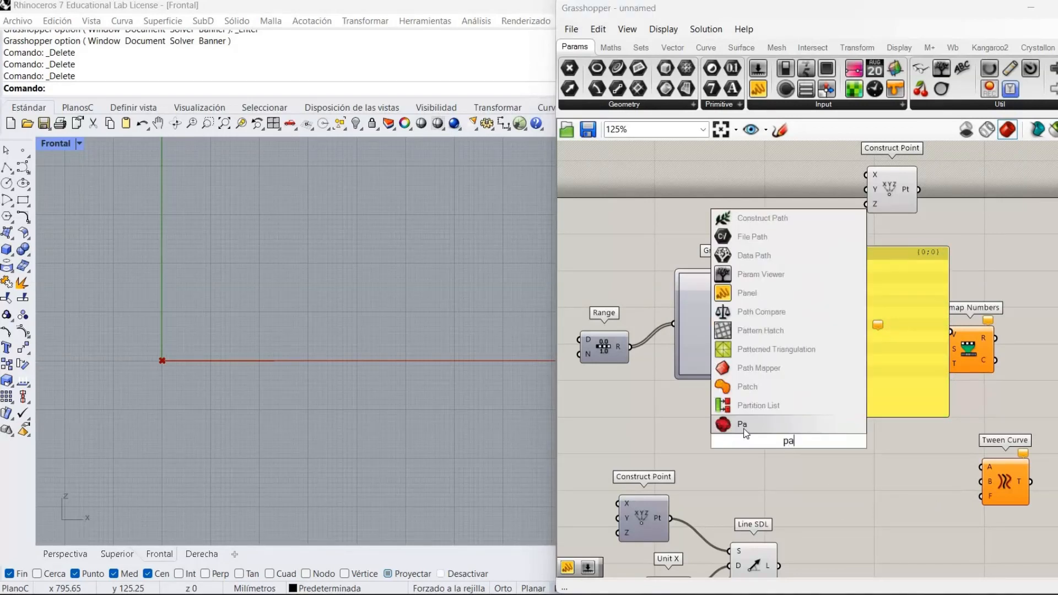
key(Return)
drag(631, 347, 729, 441)
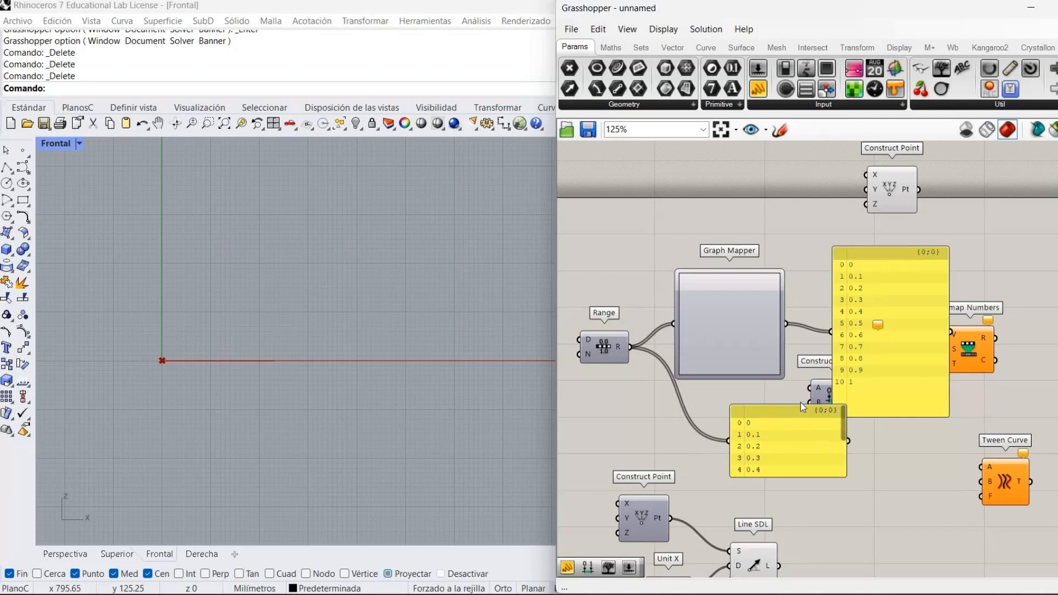
drag(799, 342, 798, 331)
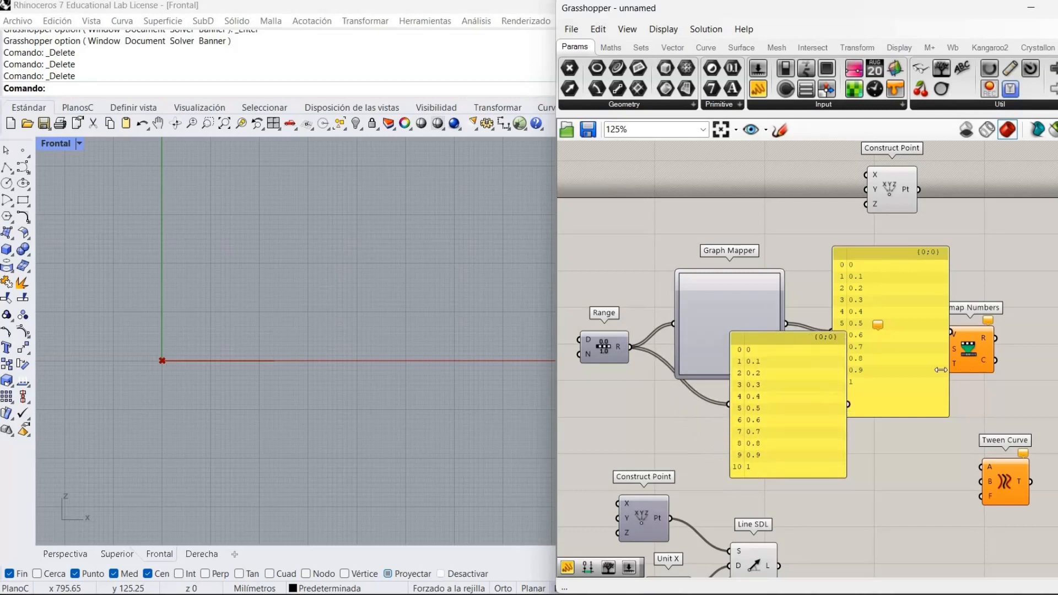
Arrange the two panels next to each other after the Graph Mapper so the Range and mapped values can be compared
drag(937, 407, 843, 401)
drag(890, 372, 967, 316)
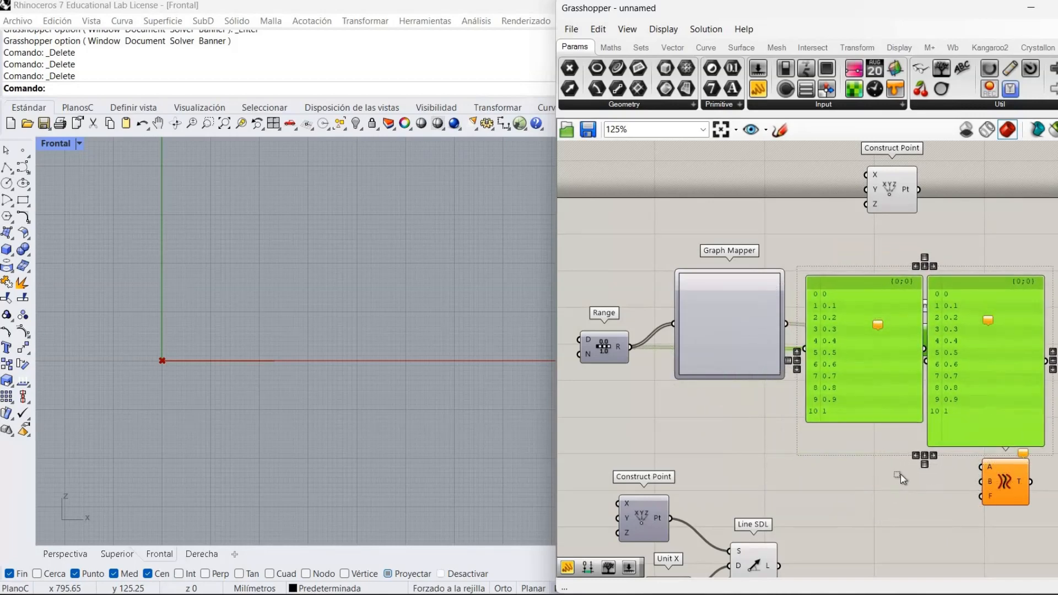
click(924, 296)
scroll(924, 296, up, 2)
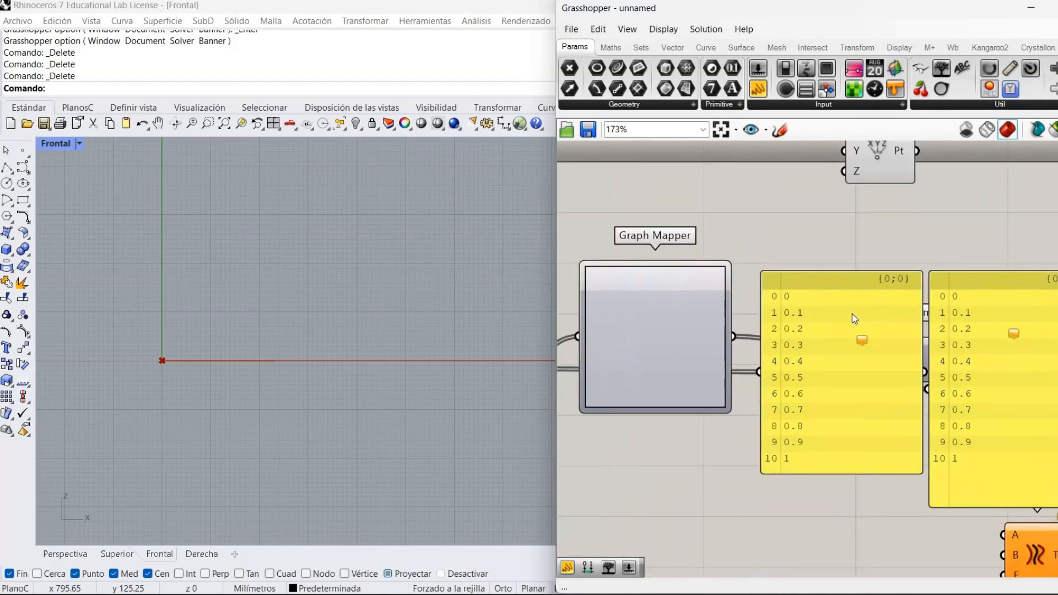
scroll(852, 313, down, 2)
scroll(852, 313, up, 1)
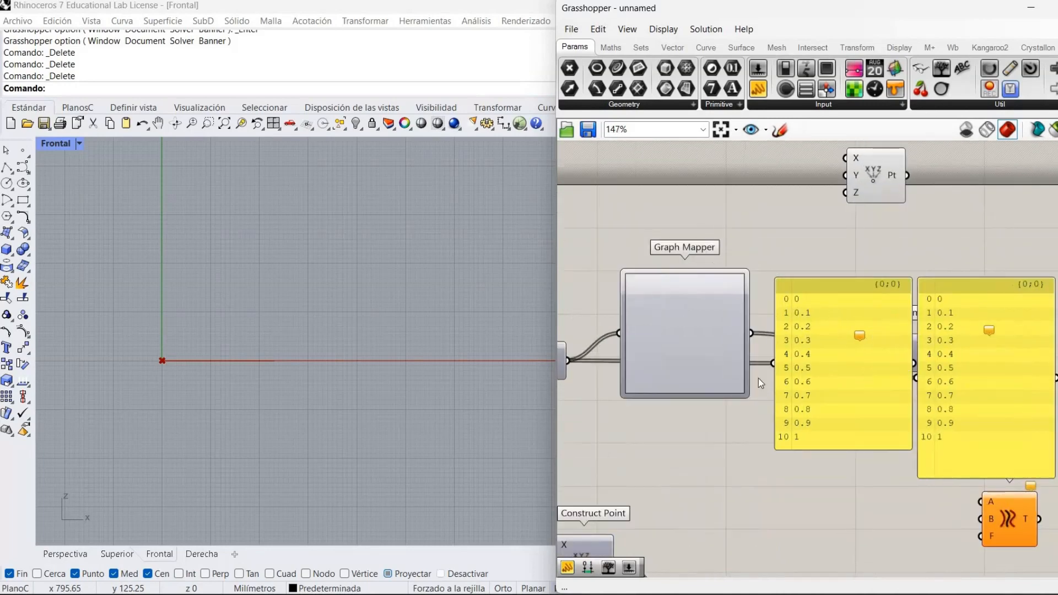
Set the Graph Mapper's graph type to Parabola
right_click(704, 350)
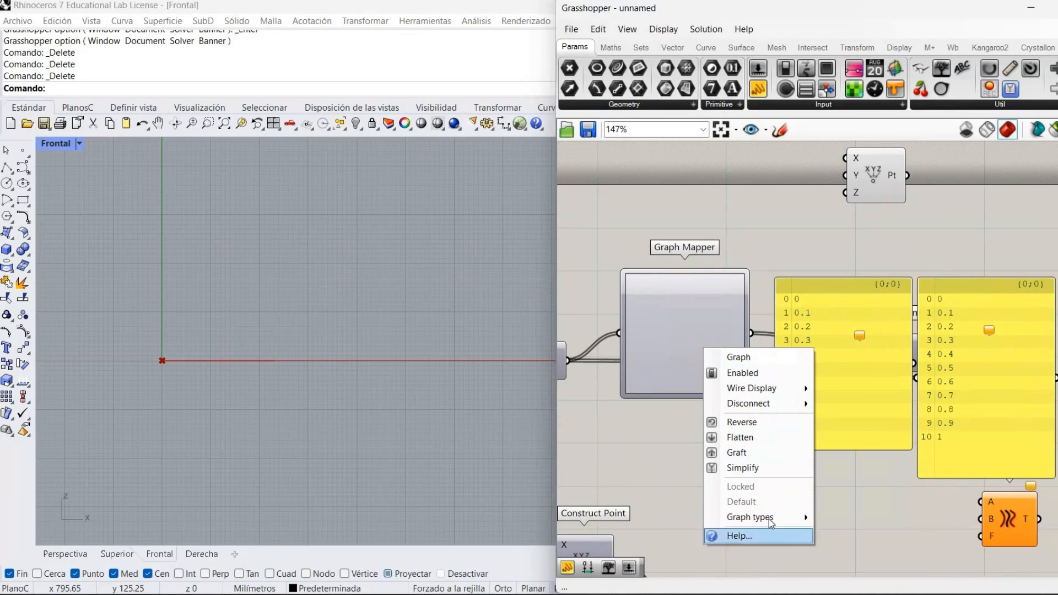
mouse_move(881, 494)
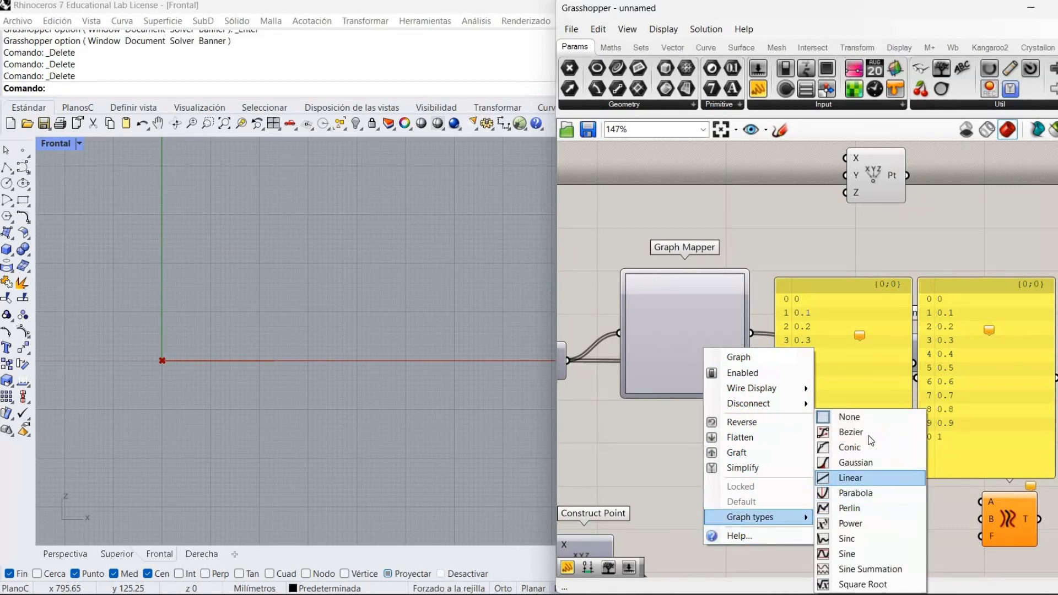
click(886, 498)
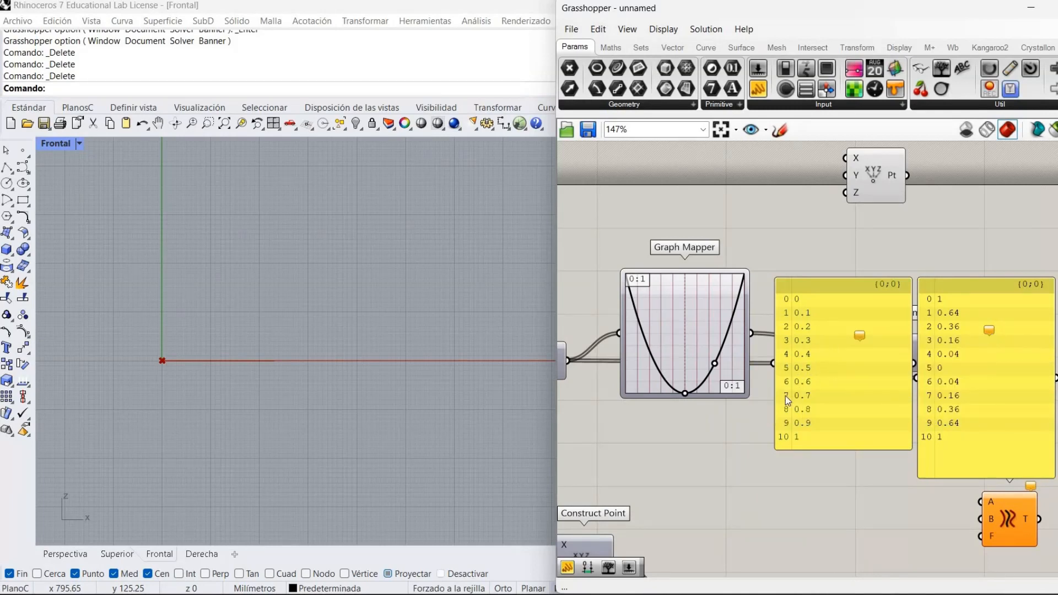
right_drag(665, 445, 736, 446)
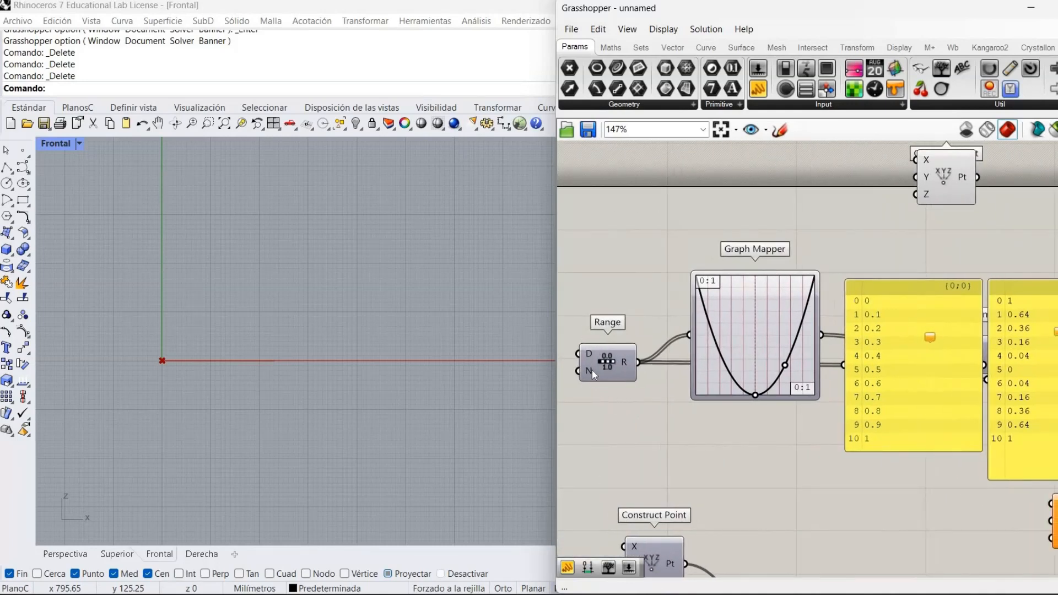
mouse_move(591, 369)
right_drag(698, 456, 635, 448)
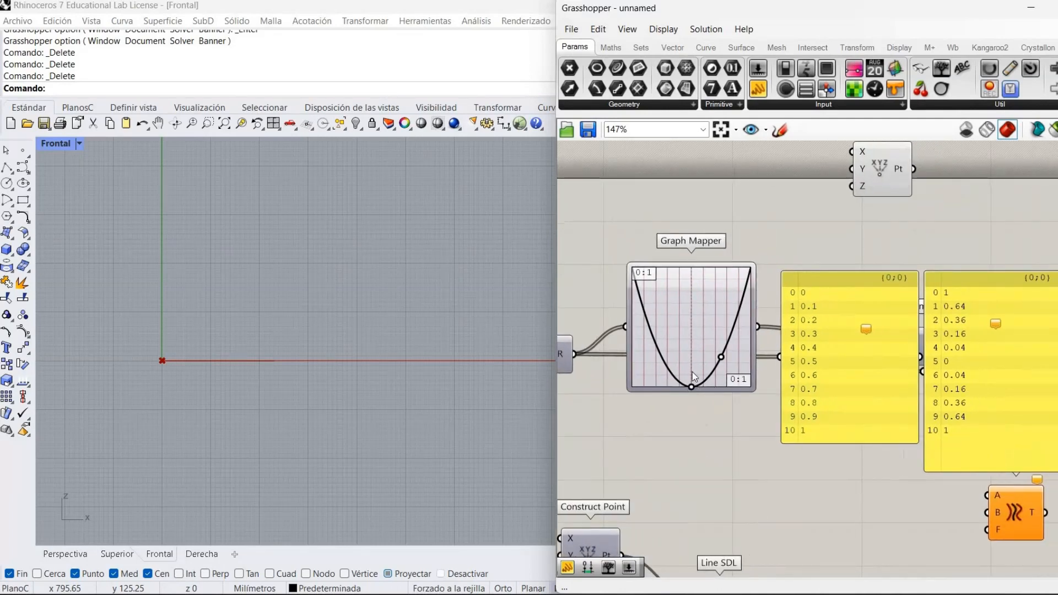
click(779, 129)
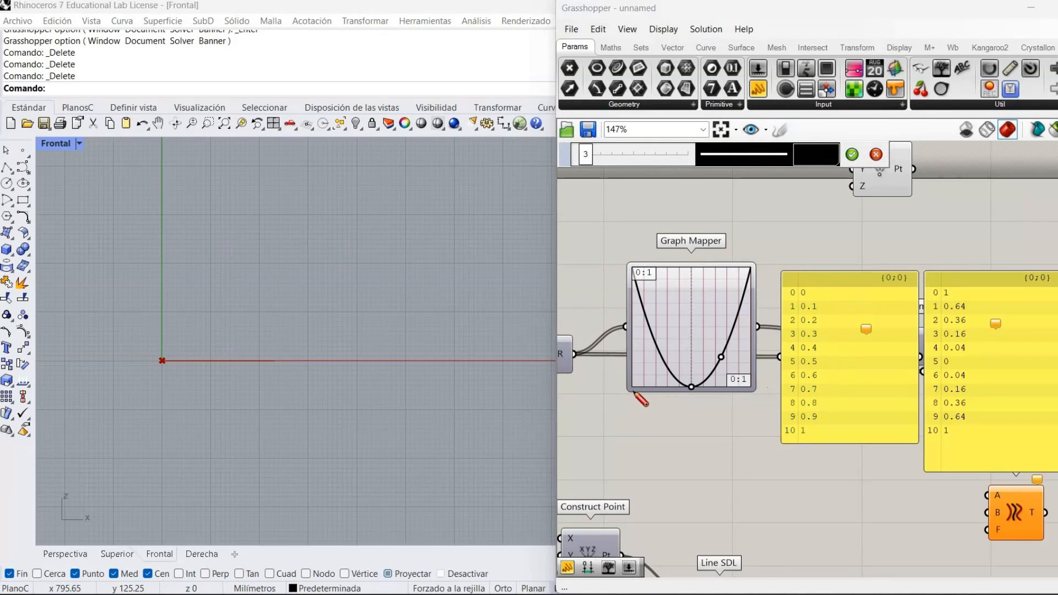
mouse_move(635, 393)
mouse_down()
mouse_move(673, 395)
mouse_move(718, 361)
mouse_move(747, 369)
mouse_up()
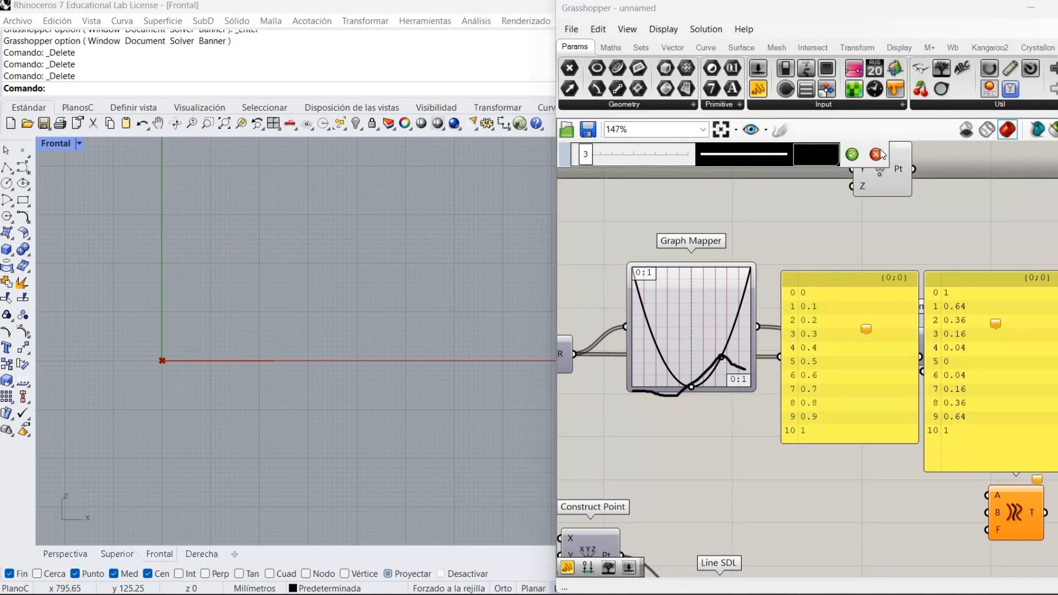
key(Escape)
Mark the Graph Mapper's horizontal and vertical axes with temporary freehand strokes, and discard the markup
click(781, 133)
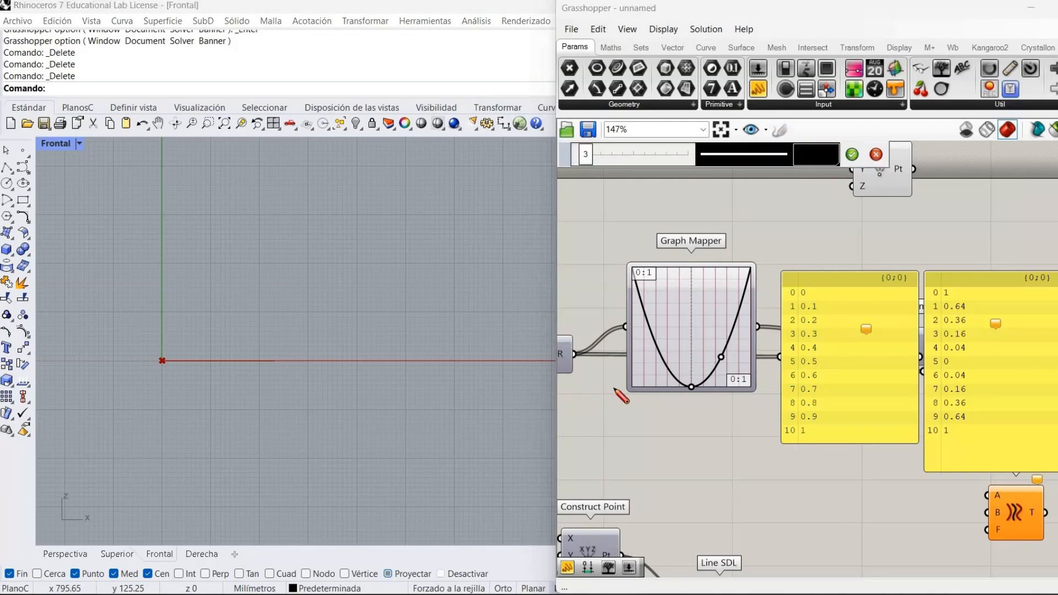
drag(639, 393, 719, 391)
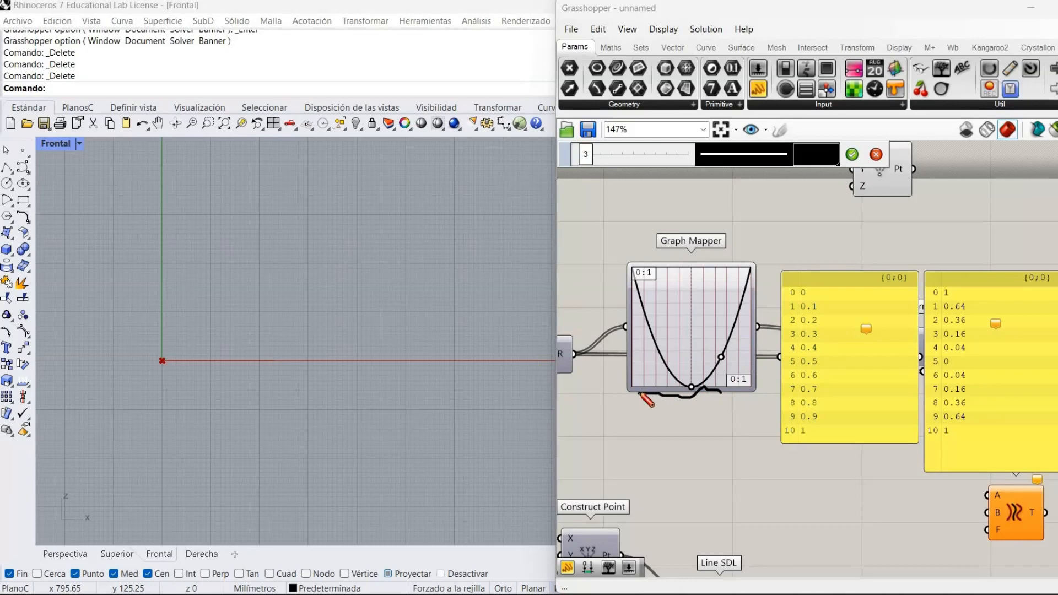
drag(639, 394, 638, 409)
drag(641, 374, 640, 381)
drag(644, 339, 642, 353)
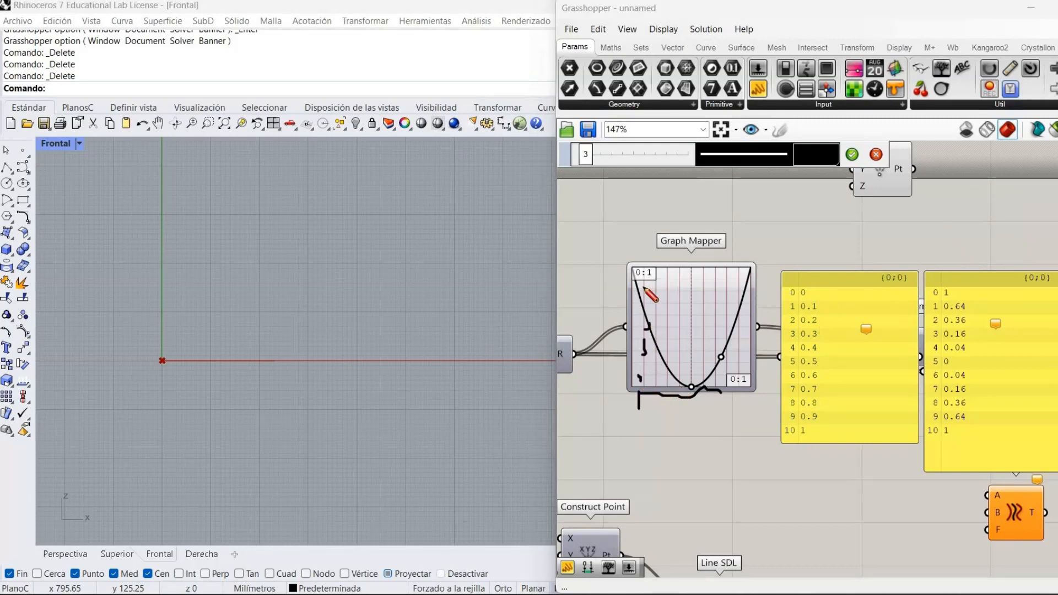
drag(640, 287, 638, 309)
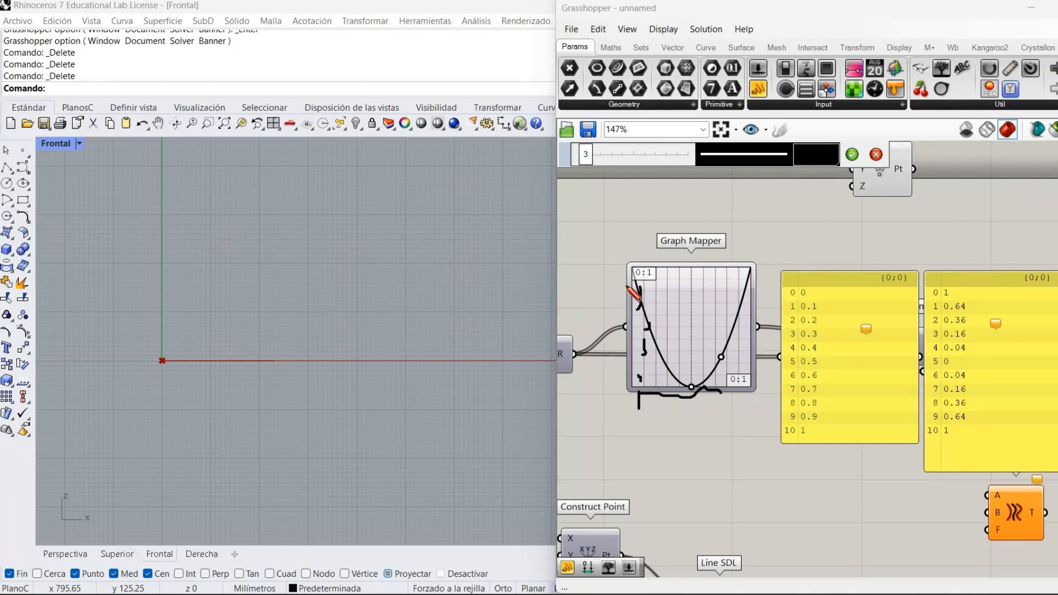
drag(621, 286, 633, 287)
click(876, 155)
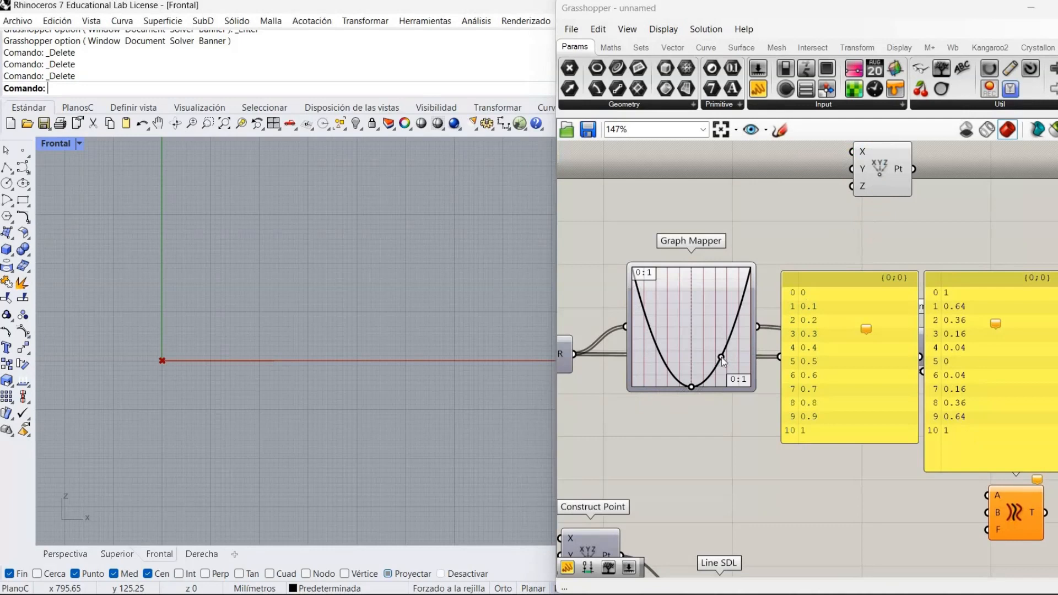
Flatten and raise the Graph Mapper's parabola, and move both value panels below it to uncover the Bounds, Construct Domain and Remap Numbers components
drag(721, 357, 693, 361)
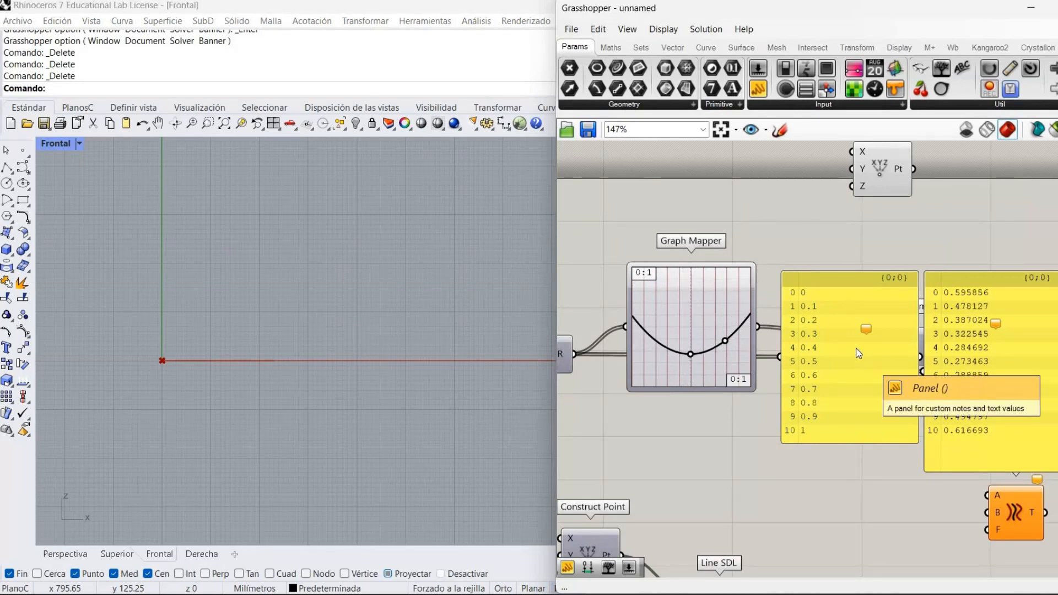
drag(829, 408, 821, 437)
drag(734, 429, 617, 498)
click(904, 392)
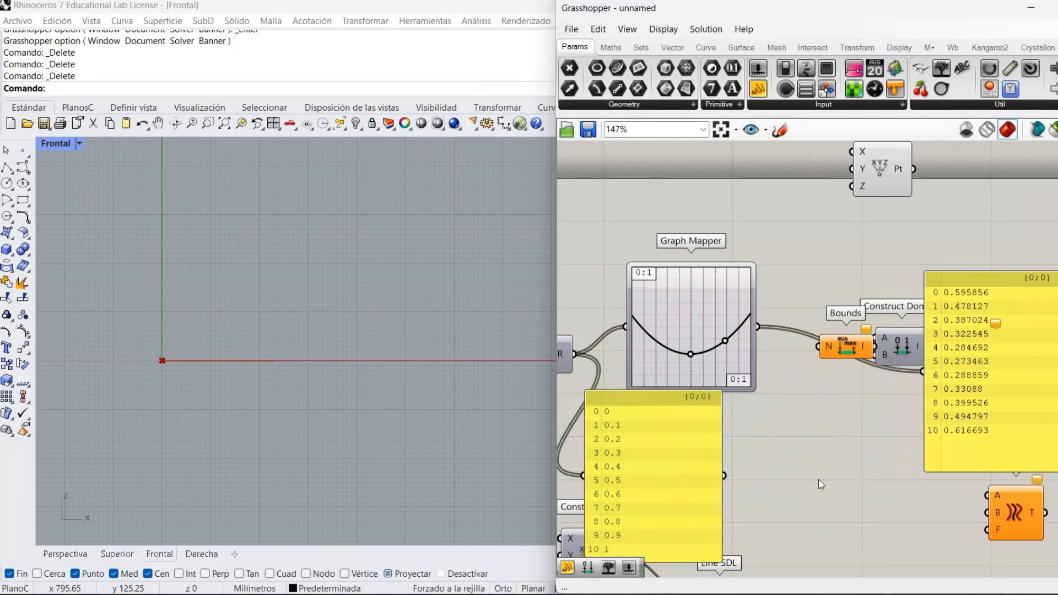
drag(996, 336, 834, 443)
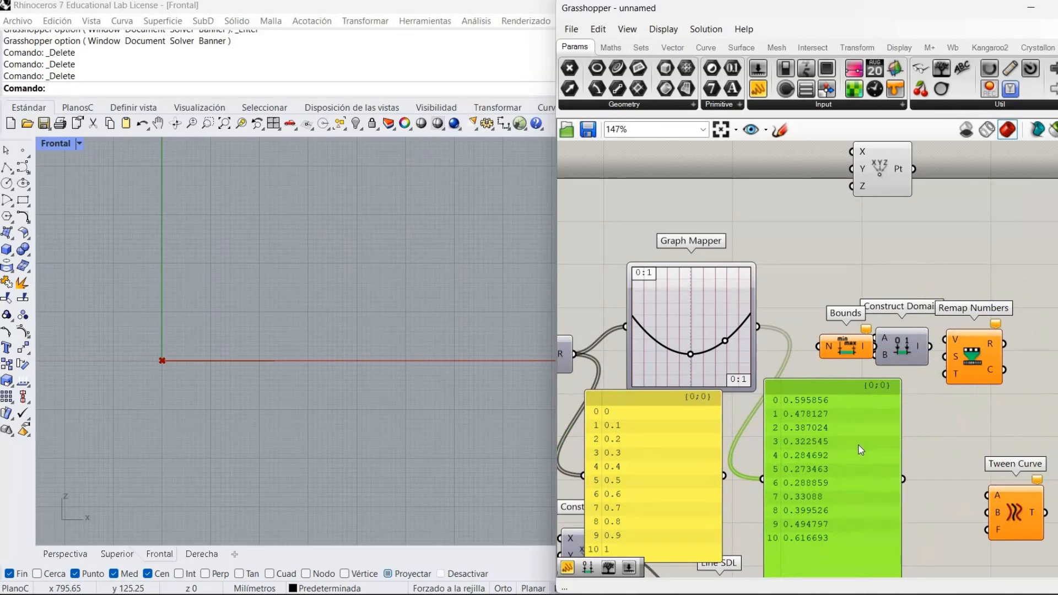
click(927, 429)
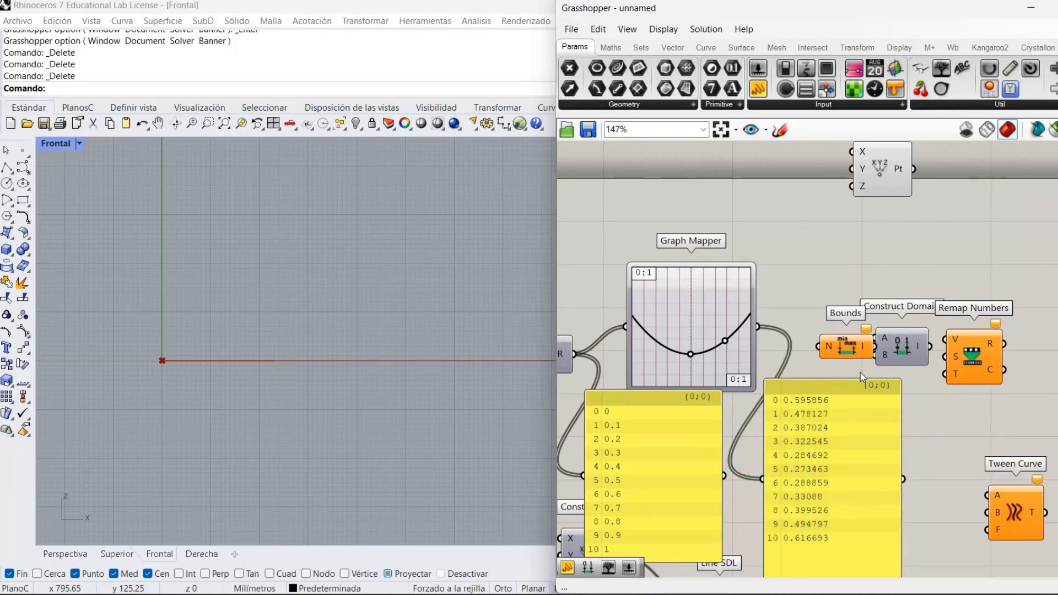
Delete both comparison panels showing the Range and Graph Mapper values
click(858, 487)
key(Delete)
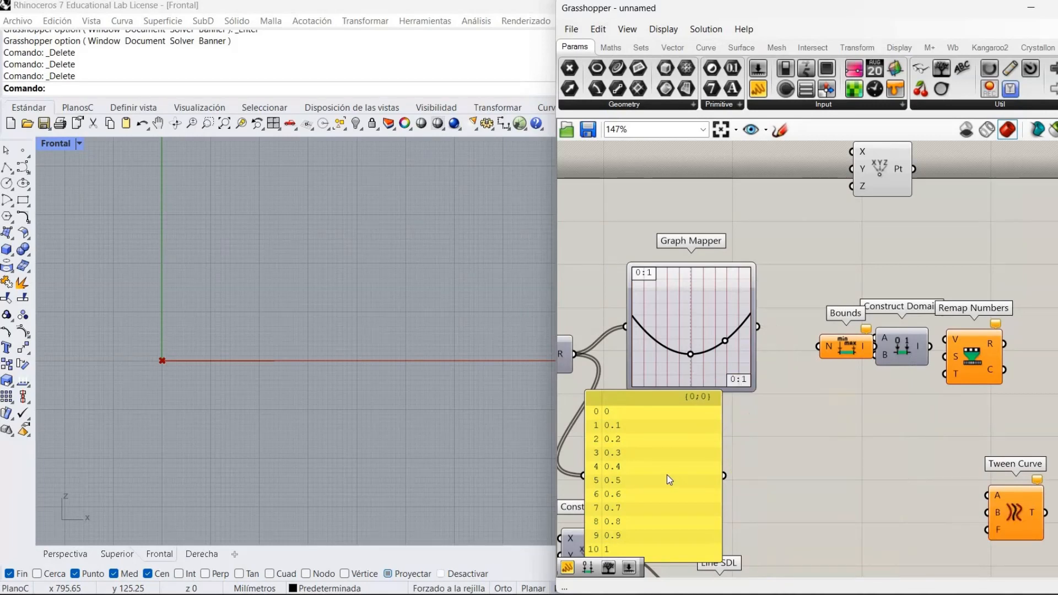
click(666, 475)
key(Delete)
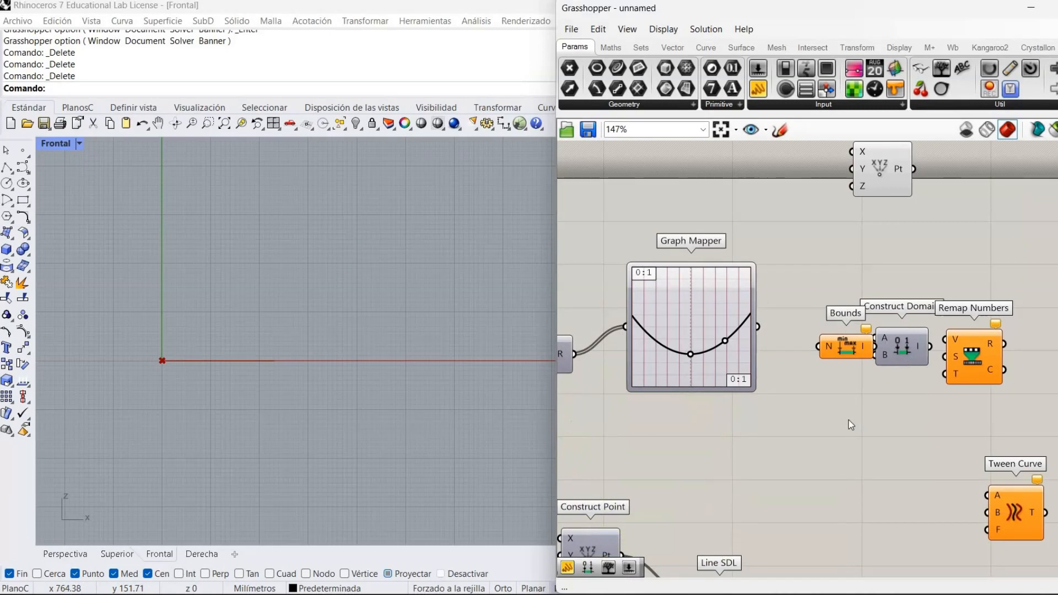
Place Construct Domain below Bounds and connect the Graph Mapper output to the V input of Remap Numbers
drag(902, 346, 852, 417)
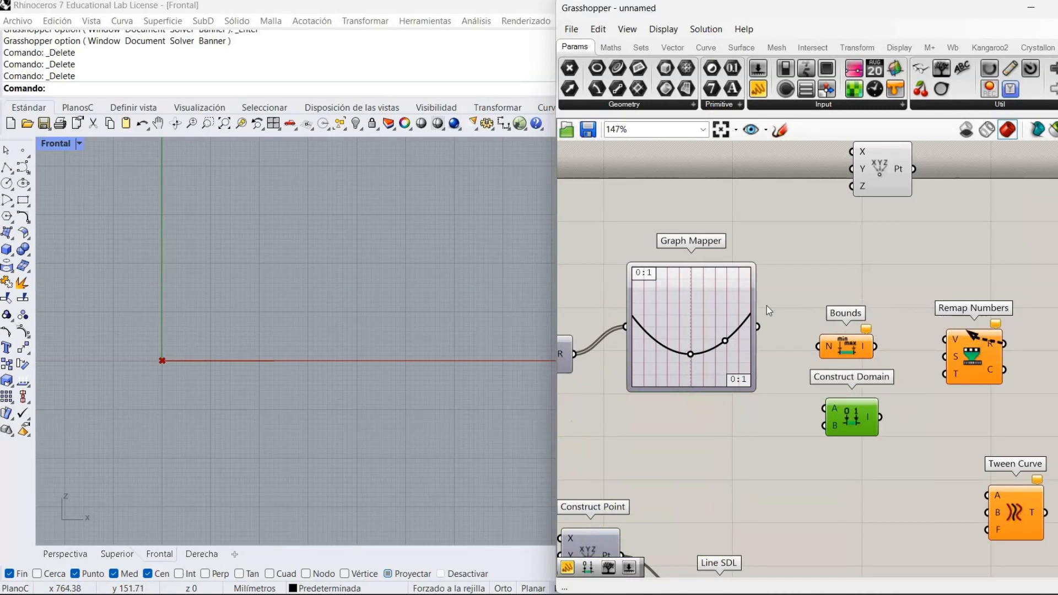
drag(758, 327, 945, 339)
drag(846, 345, 841, 366)
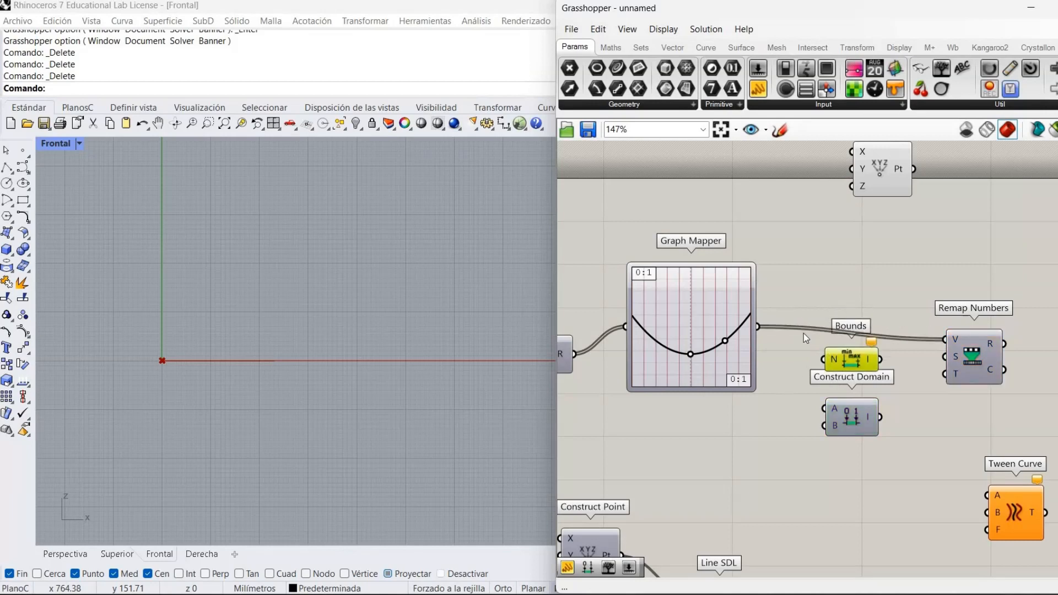
Connect the Graph Mapper through Bounds to the S input of Remap Numbers, and Construct Domain to its T input
drag(758, 327, 946, 357)
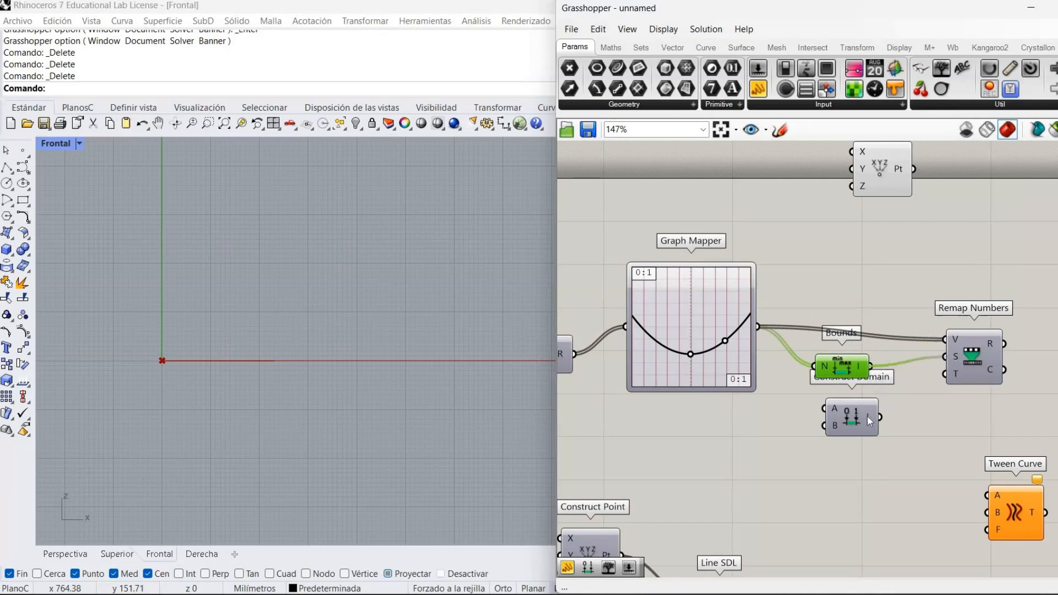
drag(862, 436, 946, 357)
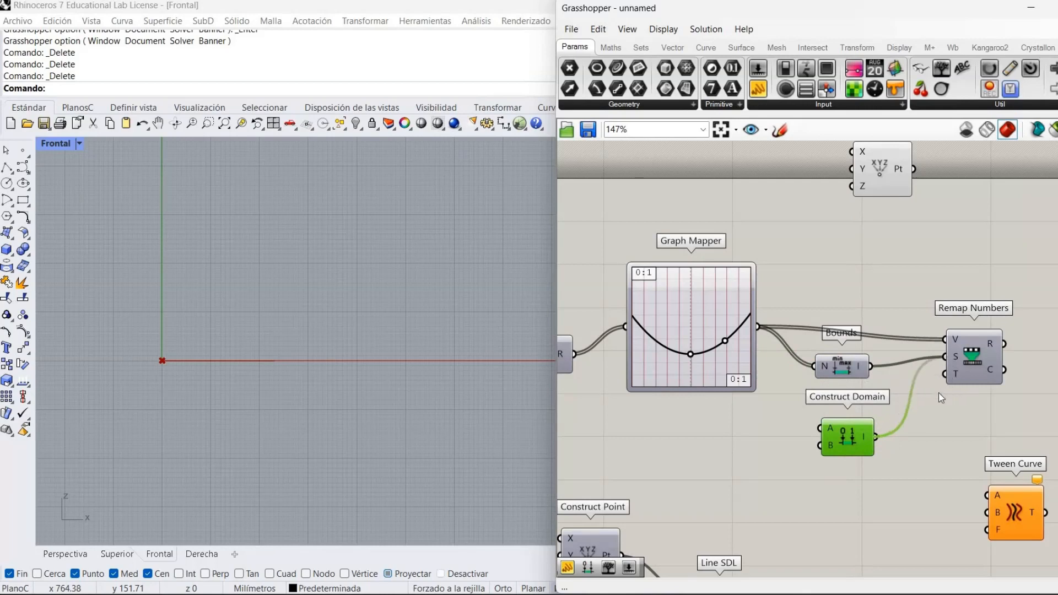
click(870, 501)
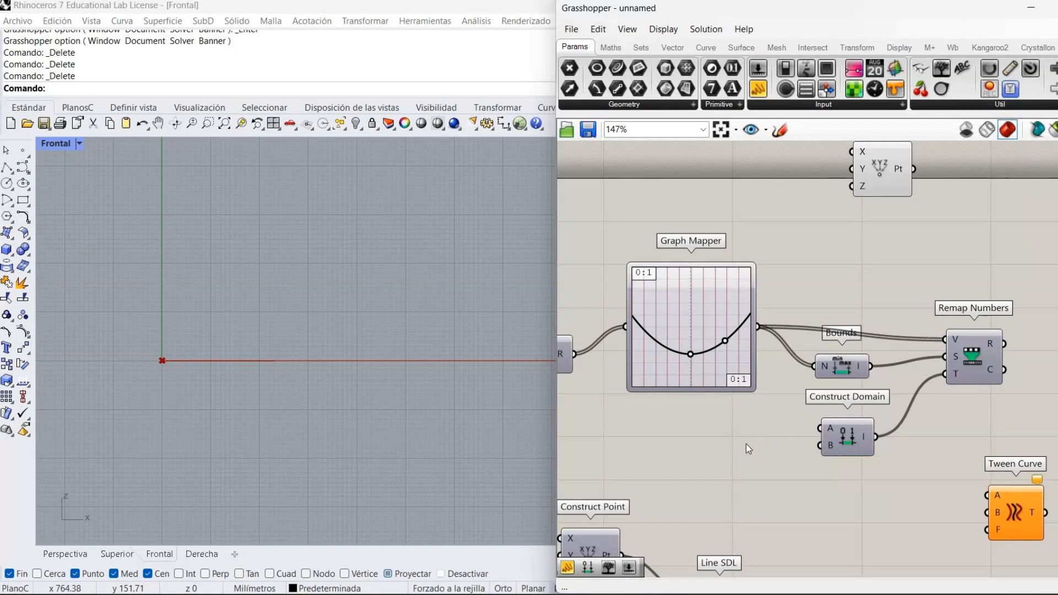
Move the unconnected upper Construct Point beyond Remap Numbers and connect the remapped R output to its Z input
right_drag(749, 440, 755, 301)
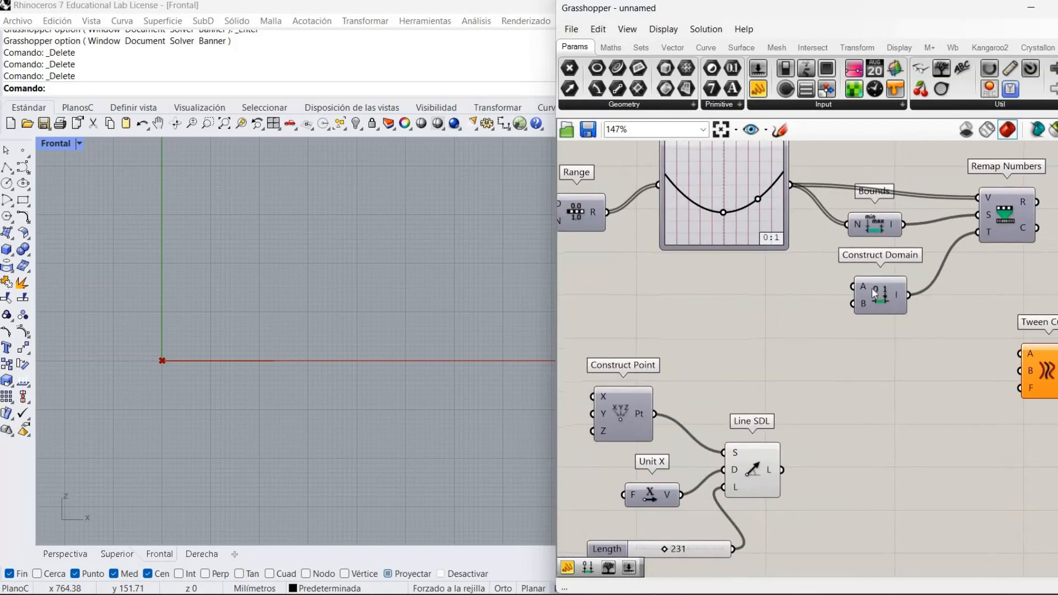
scroll(821, 325, down, 3)
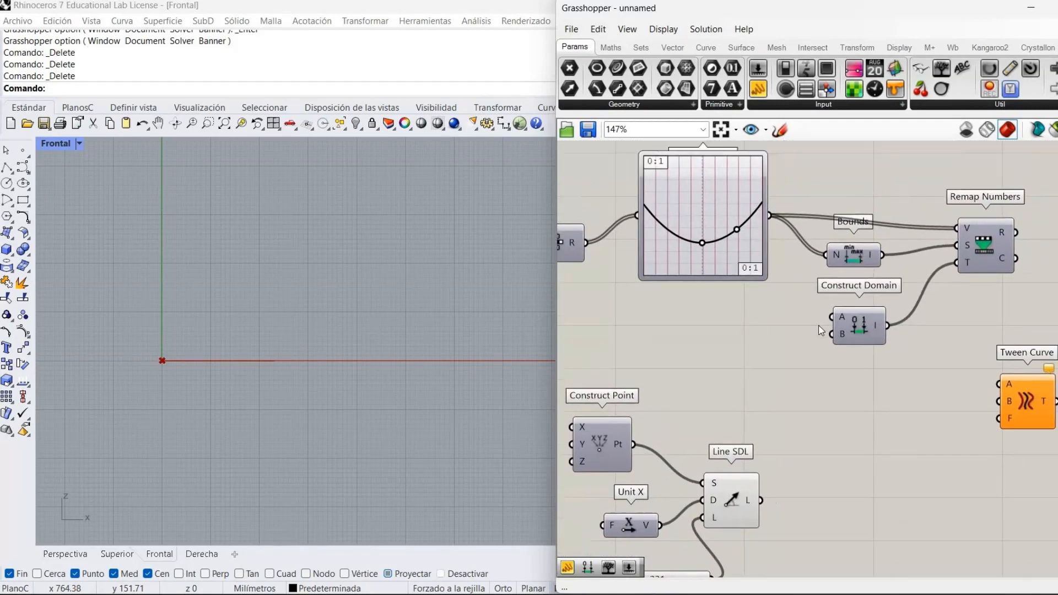
right_drag(731, 378, 676, 423)
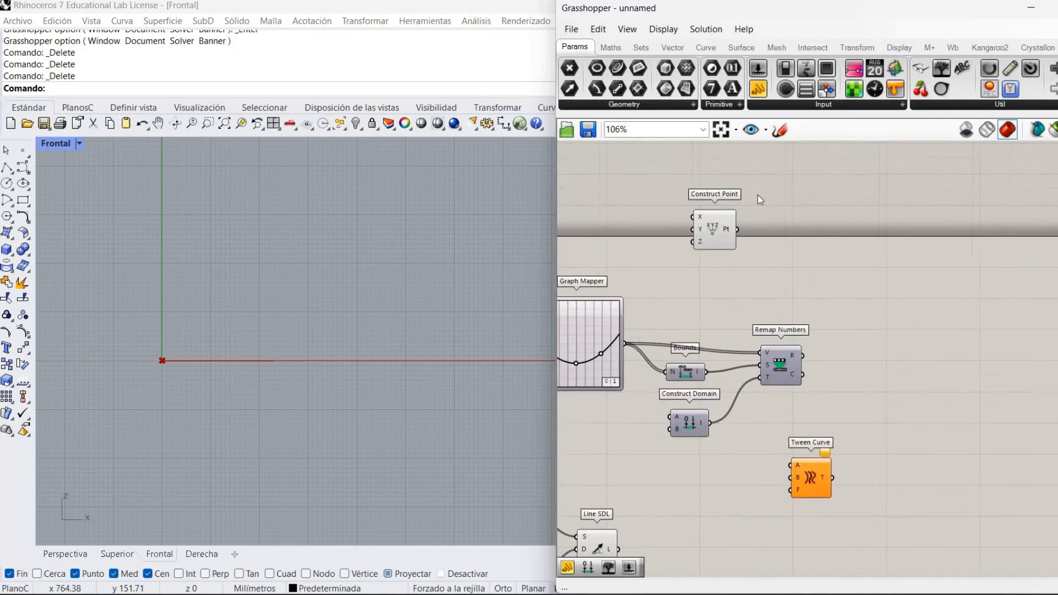
drag(734, 226, 916, 257)
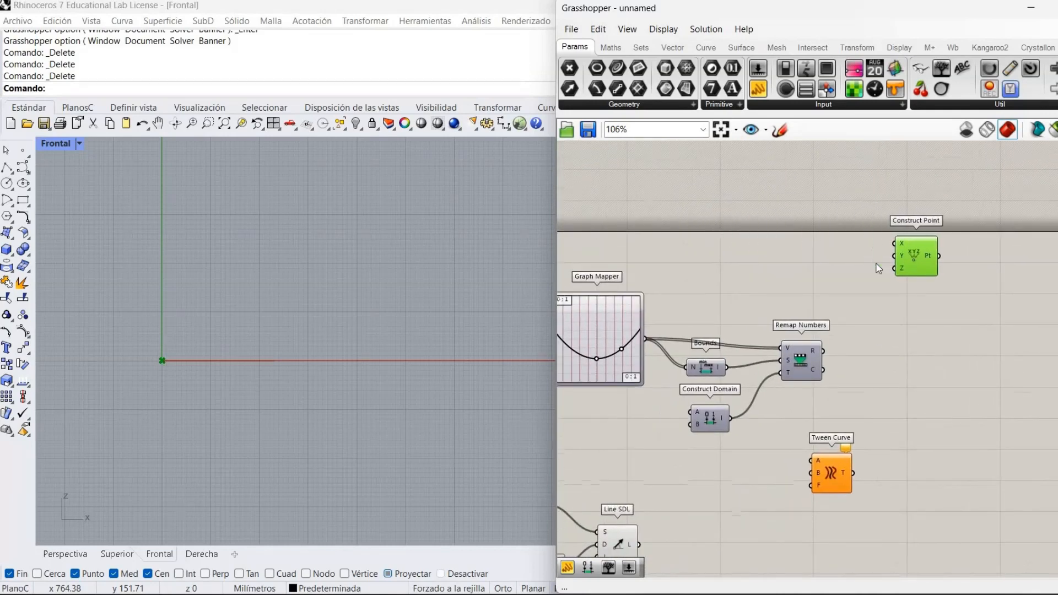
click(848, 401)
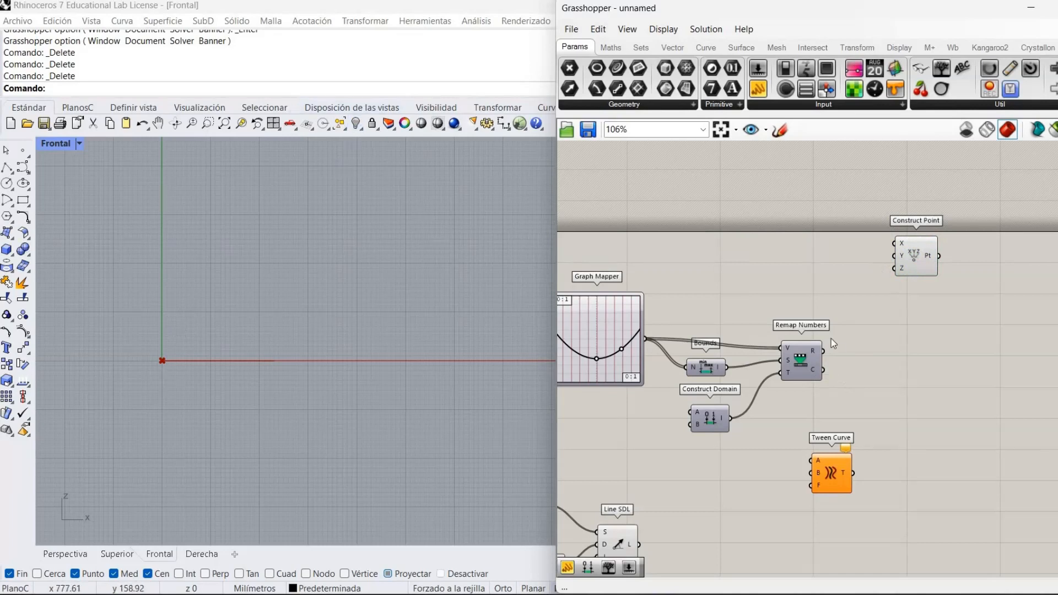
drag(825, 358, 893, 269)
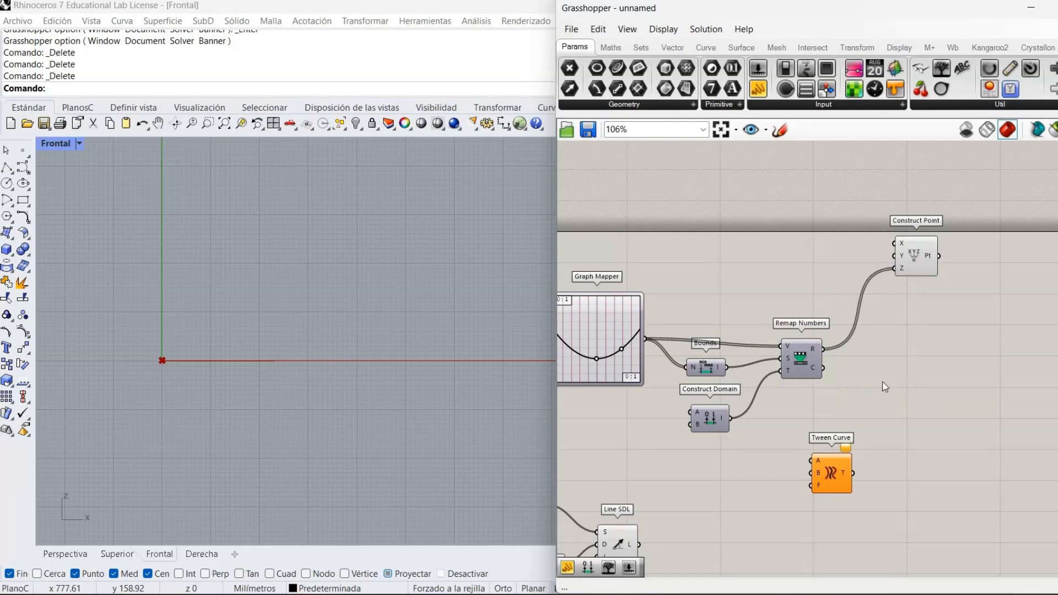
Move the existing Range component higher, ahead of the Graph Mapper
right_drag(796, 296, 1000, 318)
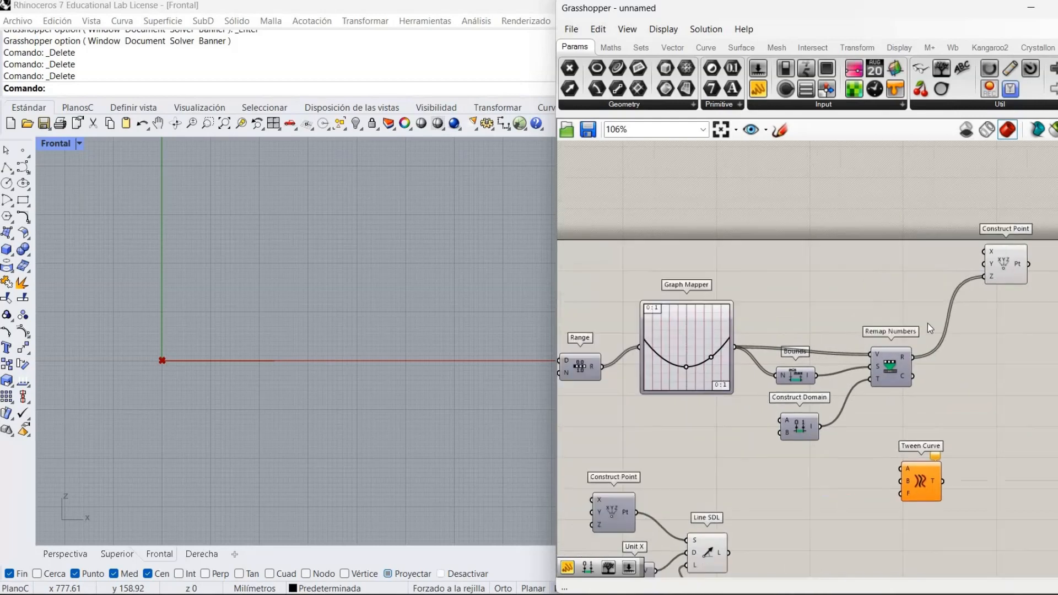
drag(676, 369, 687, 296)
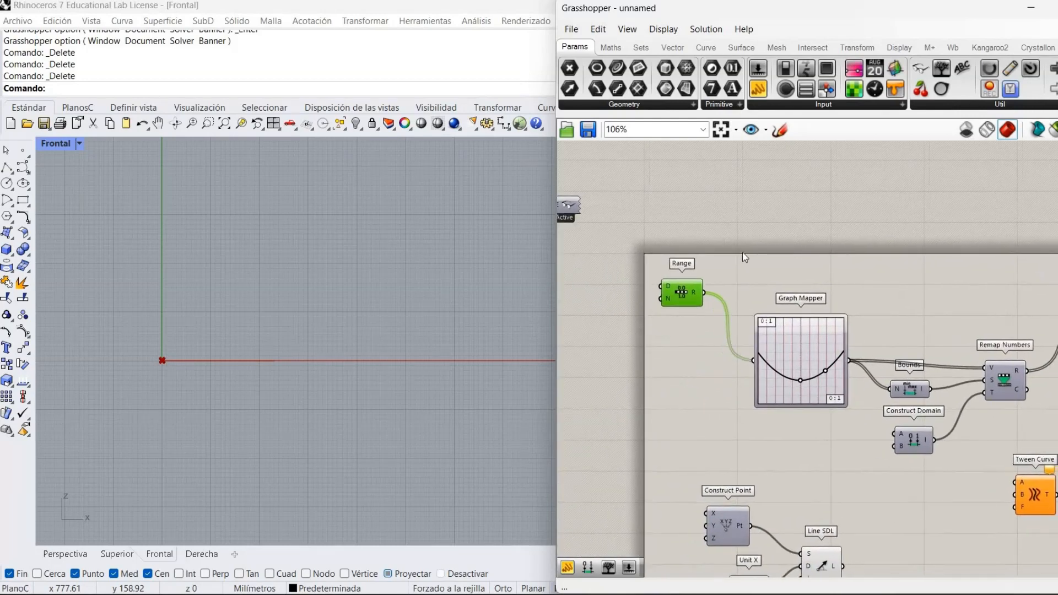
click(757, 226)
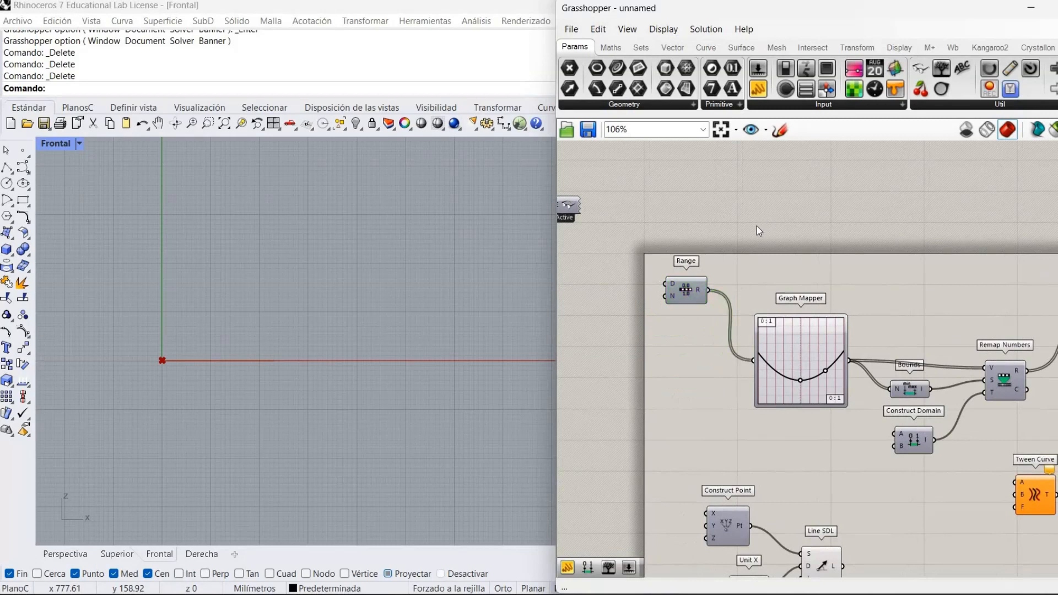
Add a second Range, connect its R output to the X input of the upper Construct Point, and place it above Bounds
double_click(757, 226)
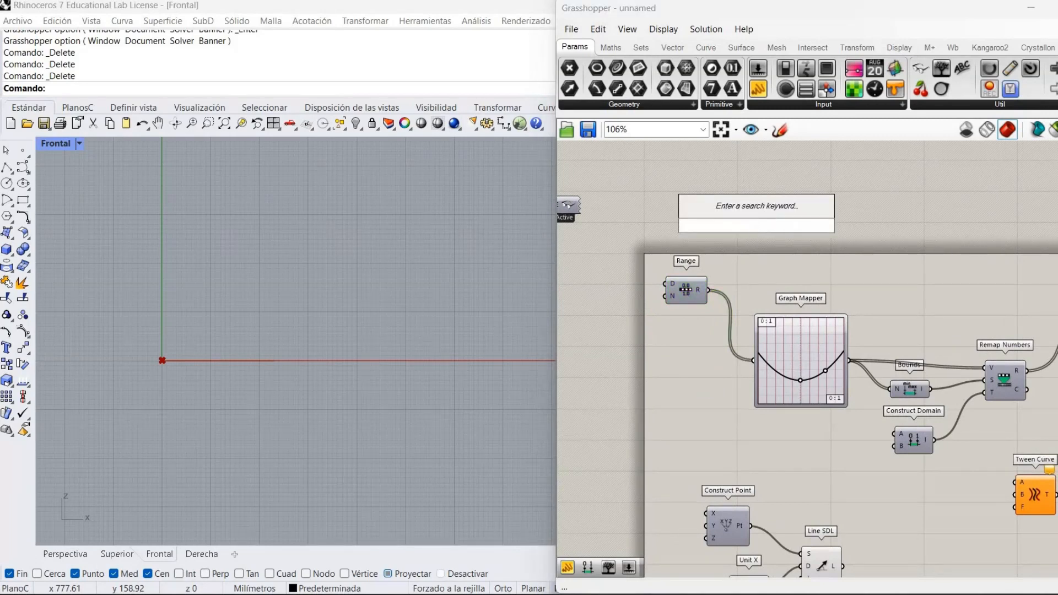
text(rang)
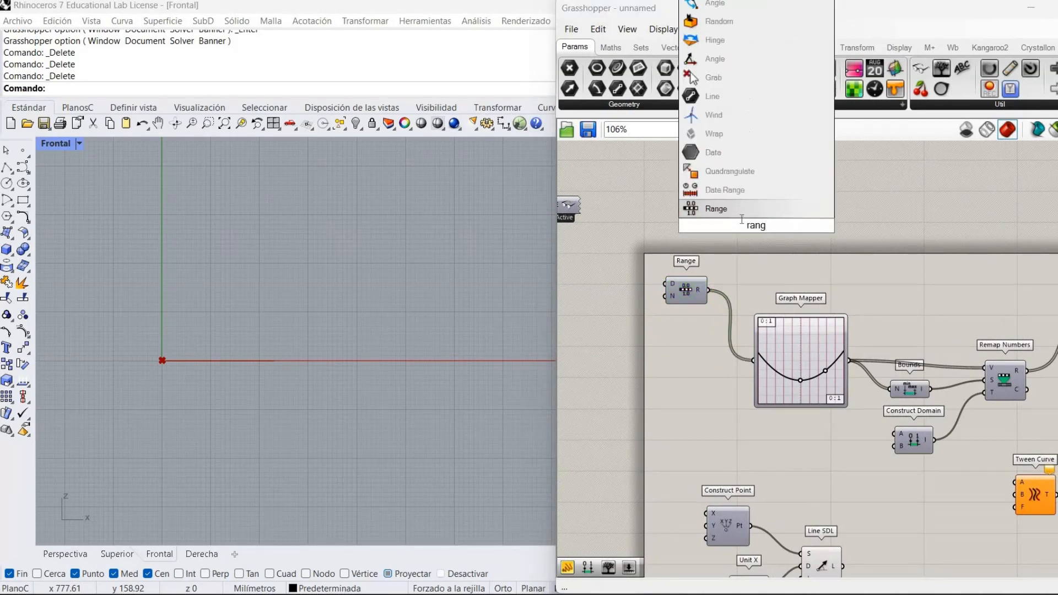
key(Return)
drag(777, 224, 1030, 265)
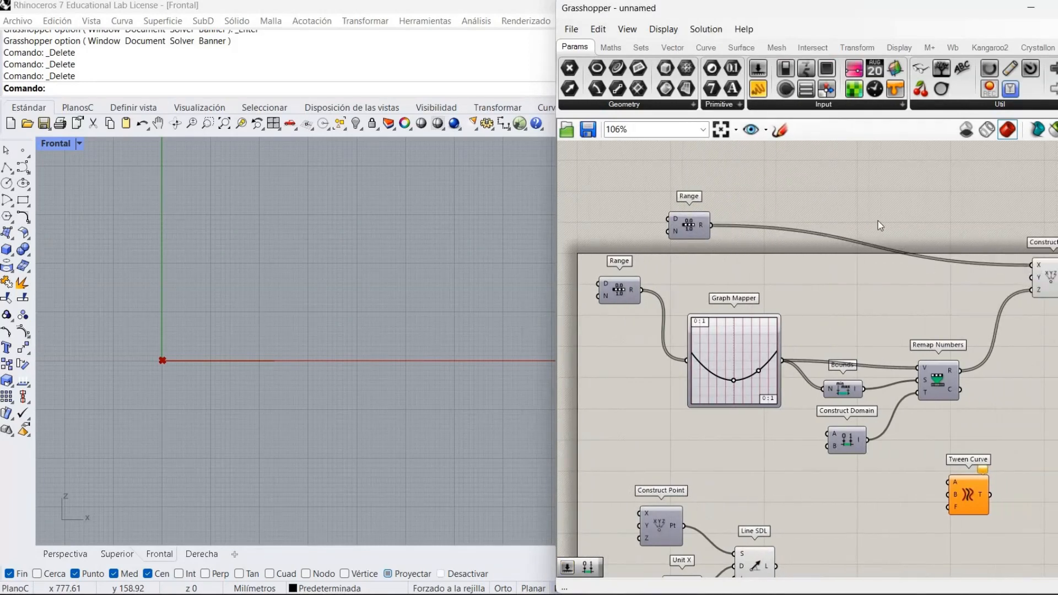
drag(686, 227, 829, 272)
click(729, 289)
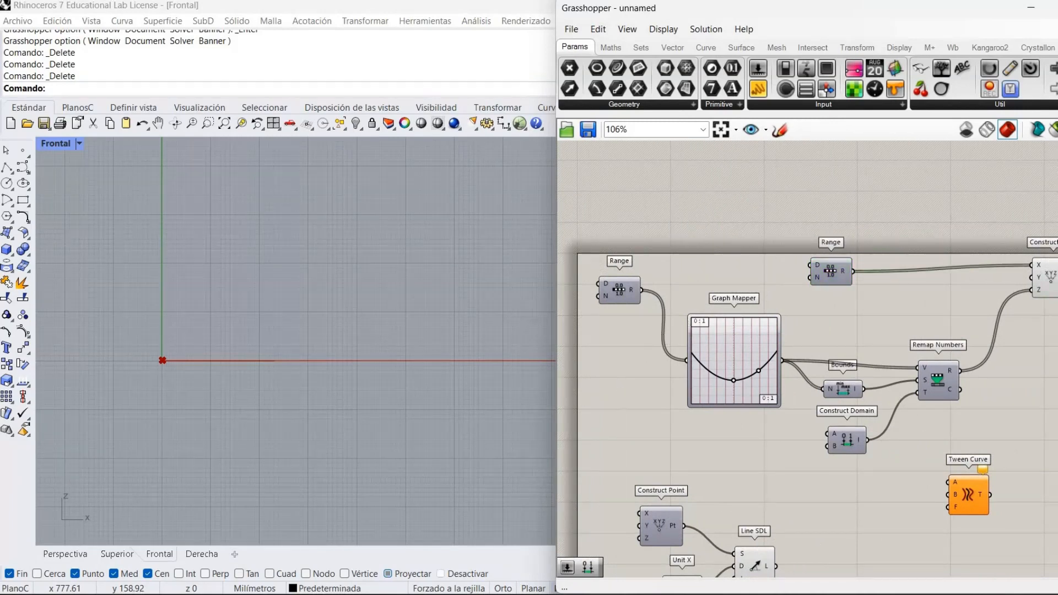
Connect the Length slider to the D input of the second Range
right_drag(1016, 524, 983, 508)
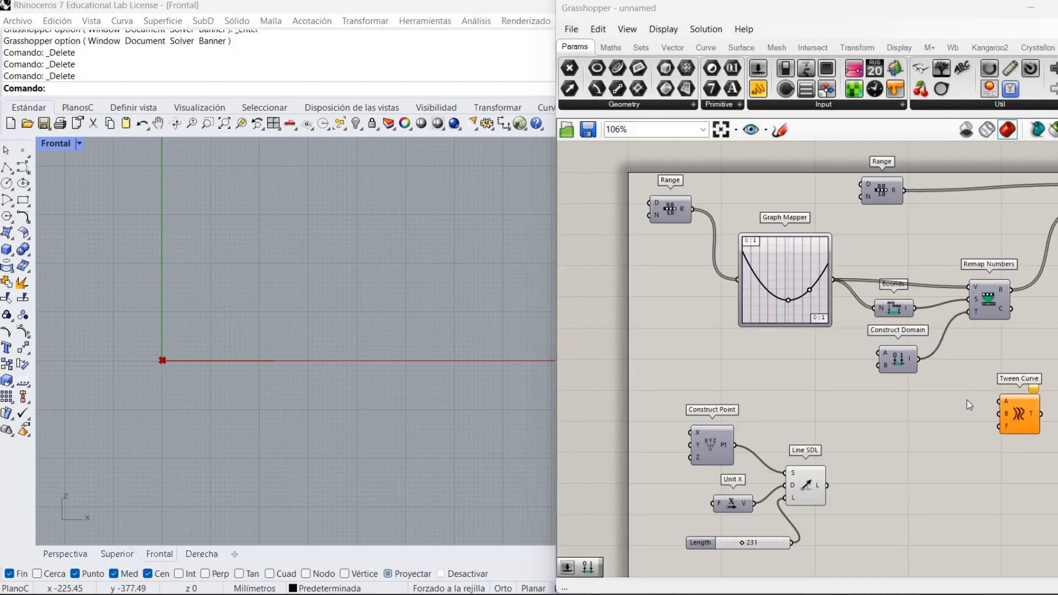
right_drag(904, 381, 851, 357)
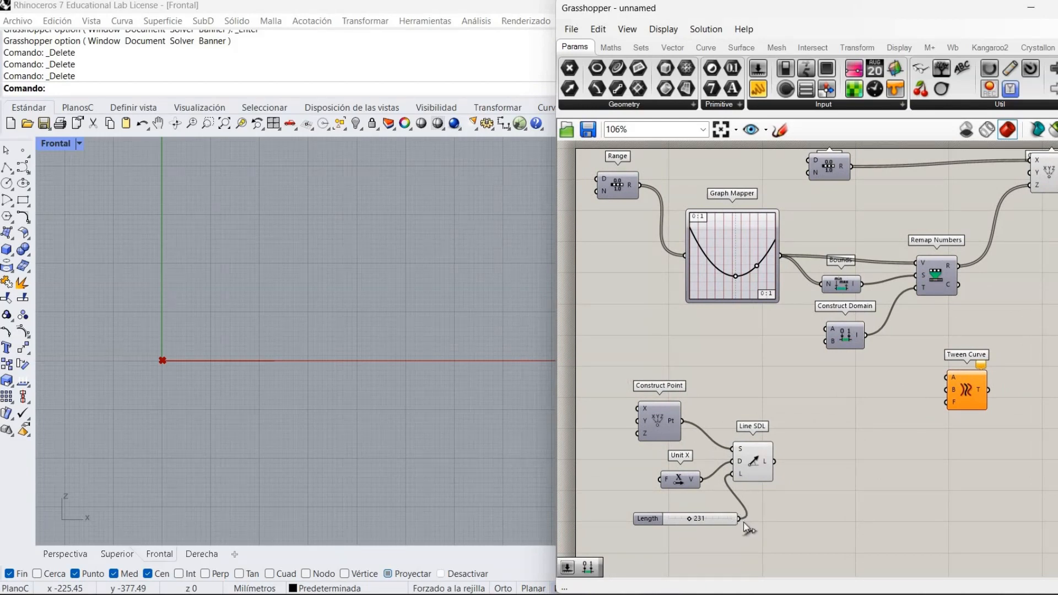
drag(738, 518, 817, 171)
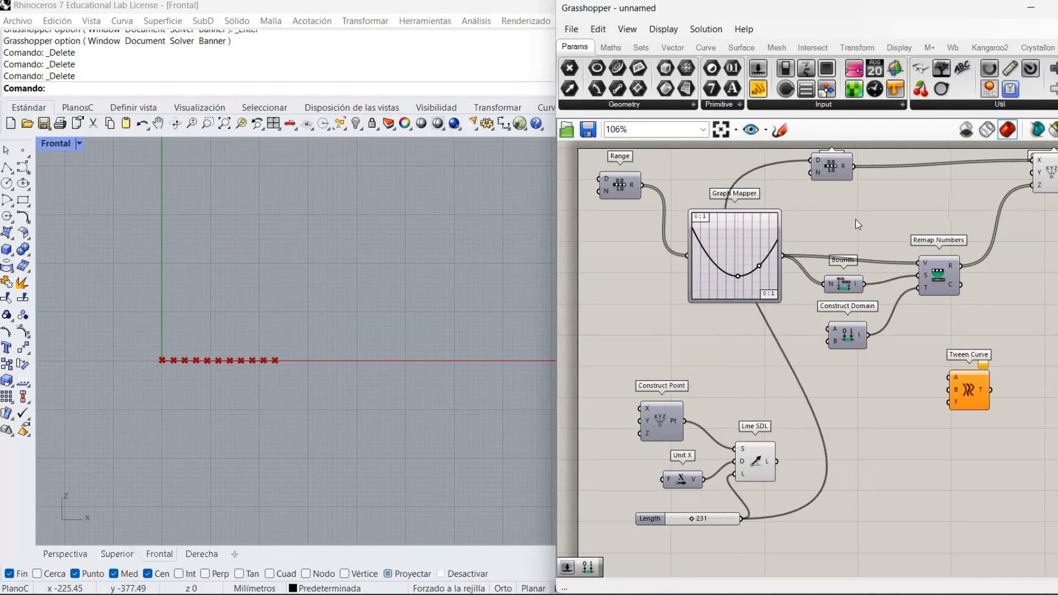
right_drag(817, 172, 860, 223)
scroll(871, 219, up, 1)
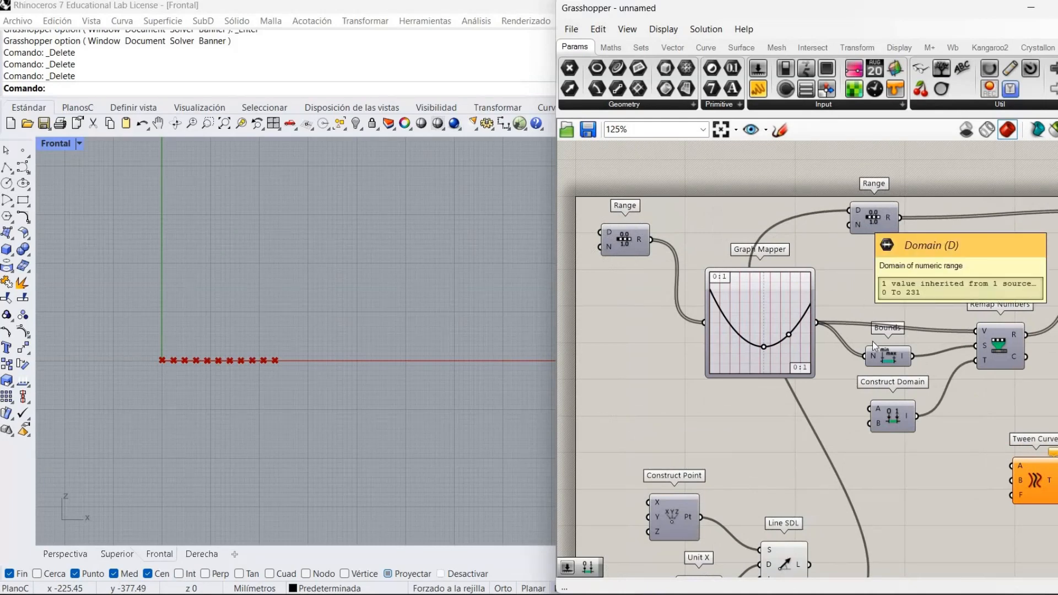
Tidy the two Range components, aligning the first one with the Graph Mapper's input
right_drag(835, 329, 733, 302)
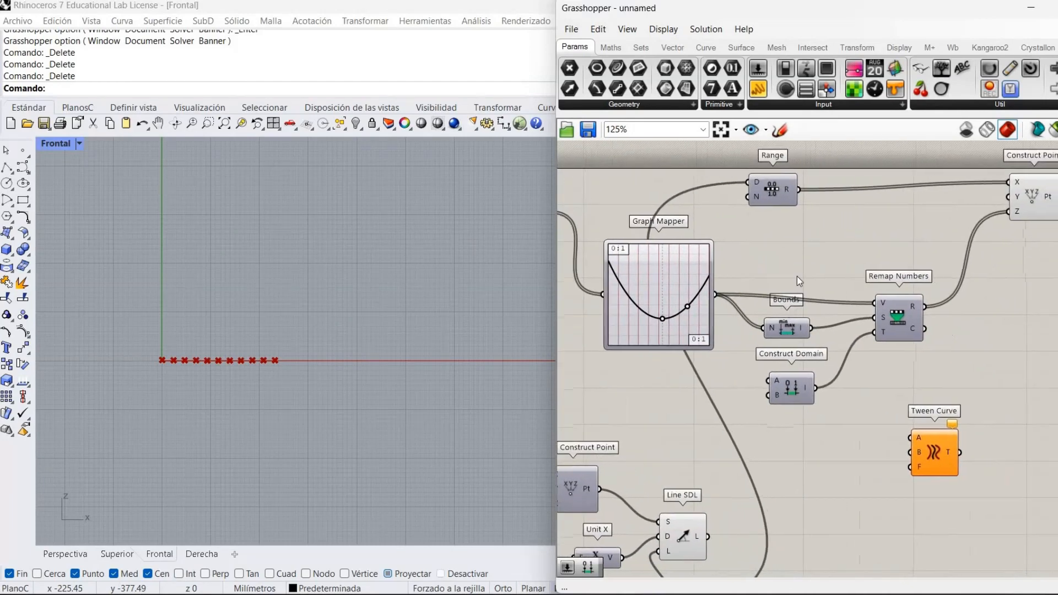
right_drag(796, 276, 810, 276)
mouse_move(789, 197)
mouse_down()
mouse_move(809, 195)
mouse_move(800, 194)
mouse_up()
right_drag(573, 246, 706, 282)
drag(674, 252, 686, 306)
click(664, 221)
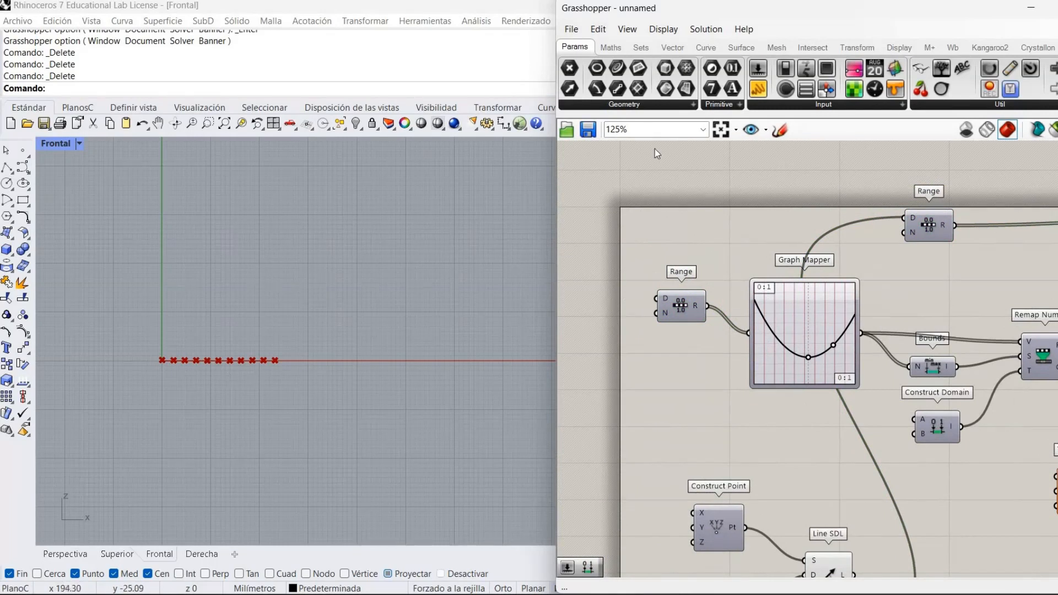
Shift the Construct Domain component slightly away from the Graph Mapper
mouse_move(665, 318)
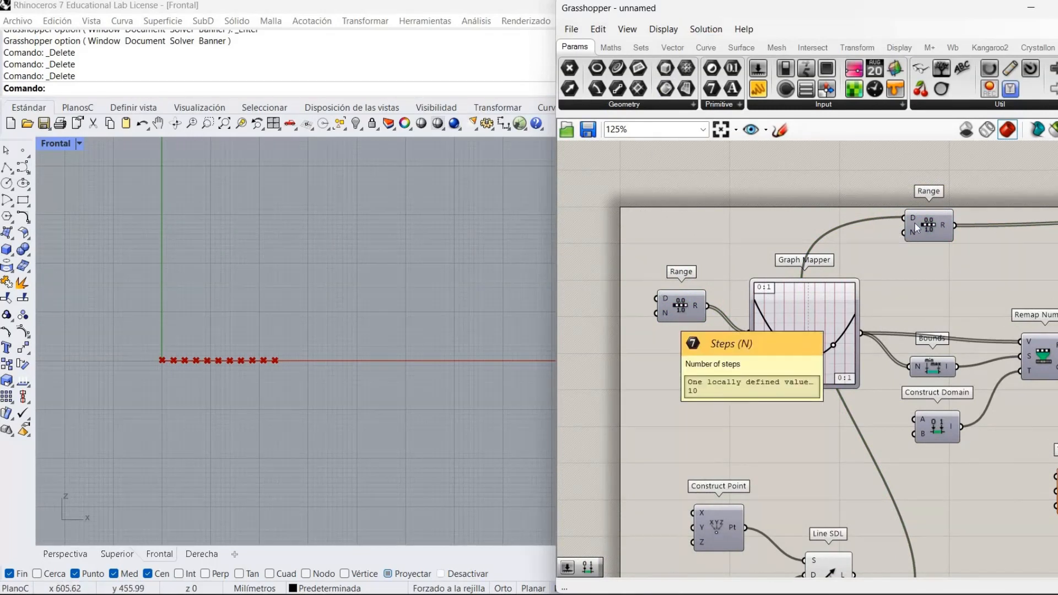
right_drag(851, 237, 757, 187)
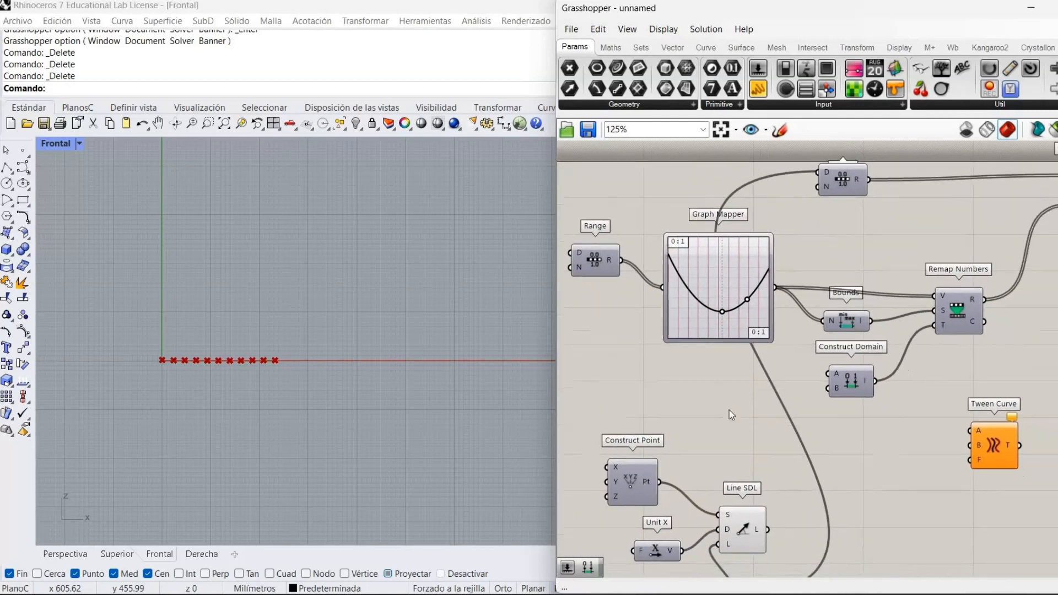
drag(841, 372, 852, 372)
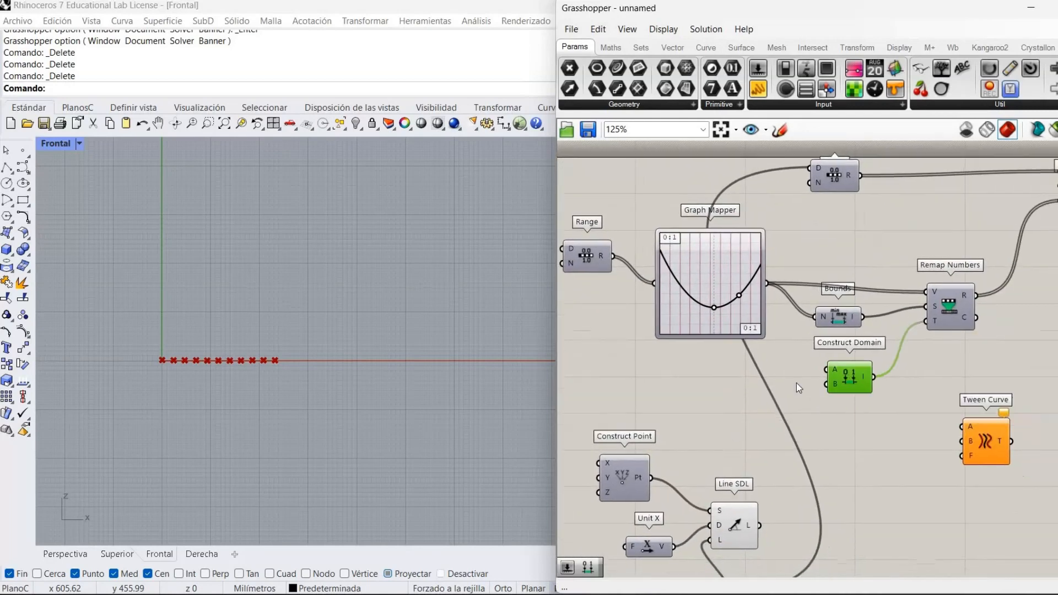
click(795, 379)
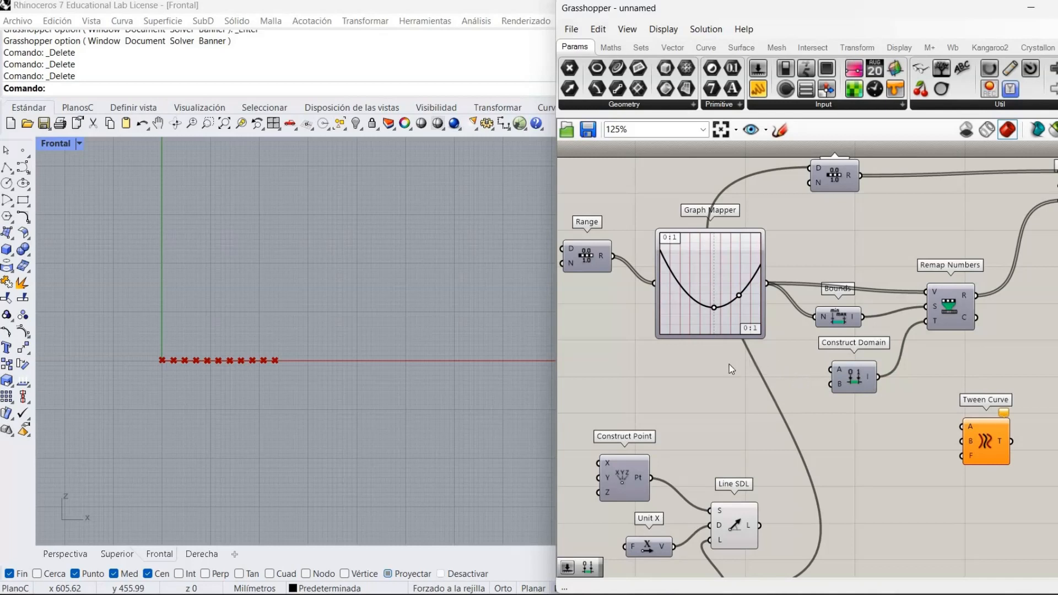
right_drag(907, 348, 866, 345)
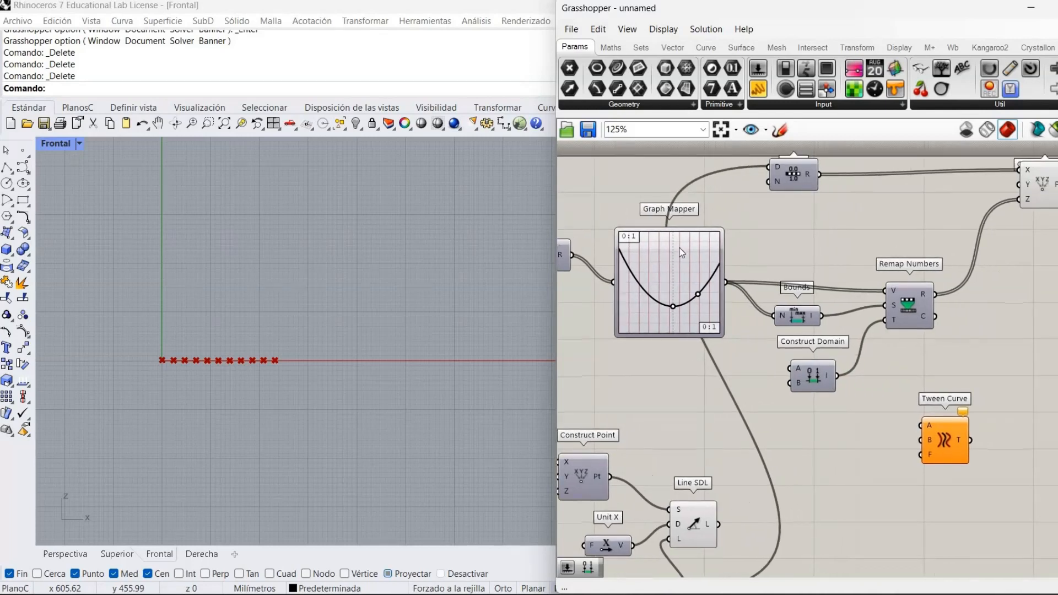
Add a number slider ranging from 20 to 50 and place it ahead of Construct Domain
double_click(737, 367)
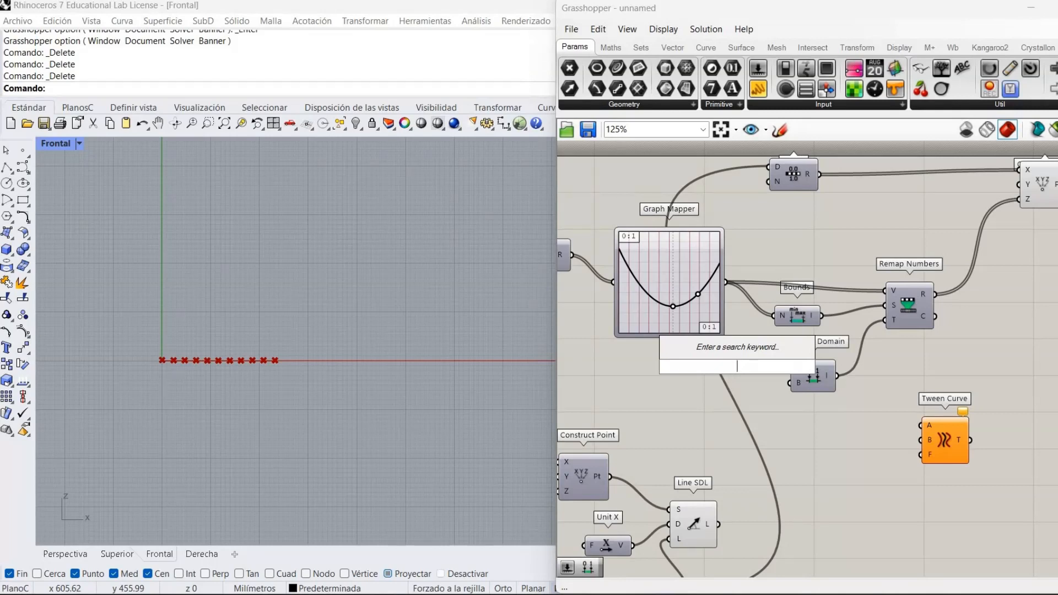
text(2)
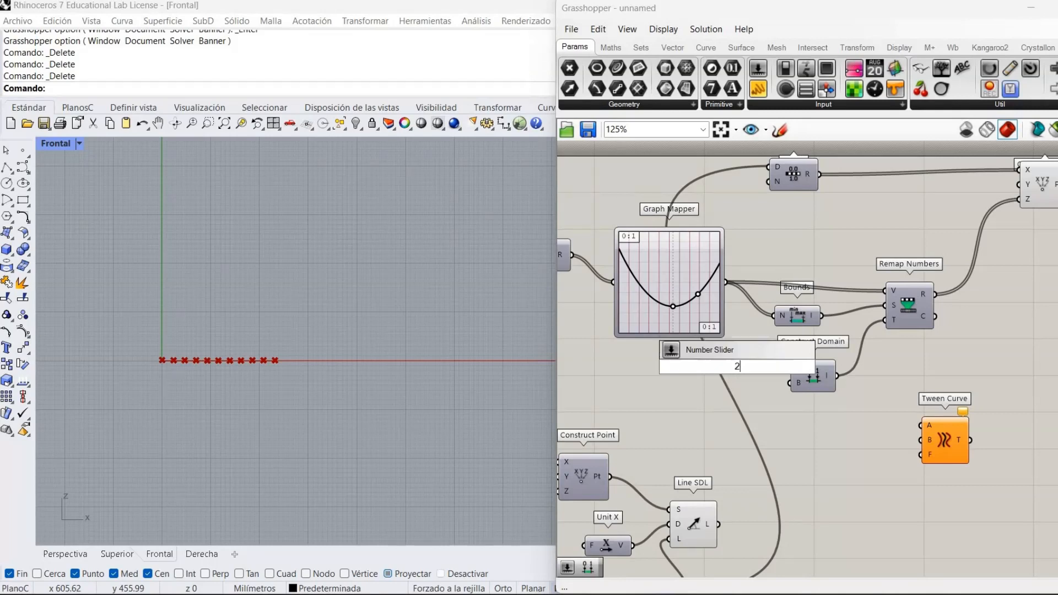
text(0..00)
key(BackSpace)
key(BackSpace)
text(50)
key(Return)
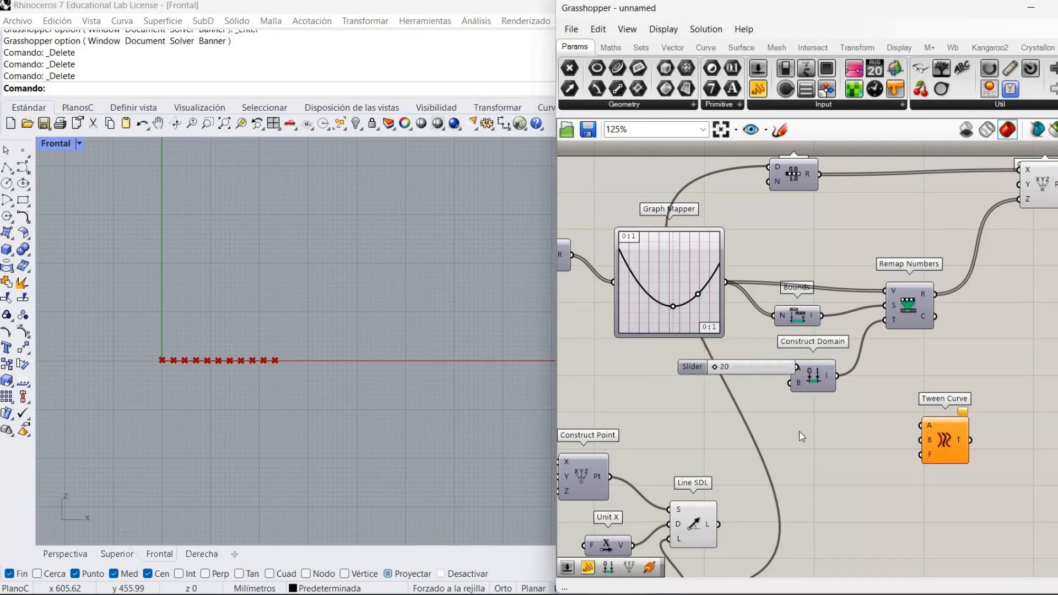
drag(752, 369, 722, 373)
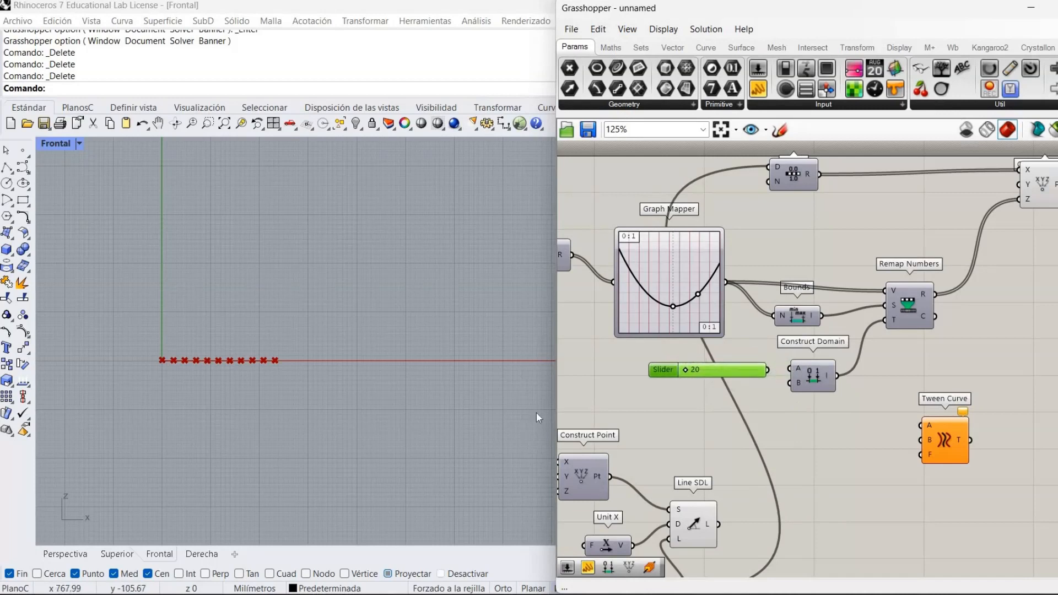
Duplicate the slider, connect one to Construct Domain's B input with value 39 and the other to its A input
key(ctrl+v)
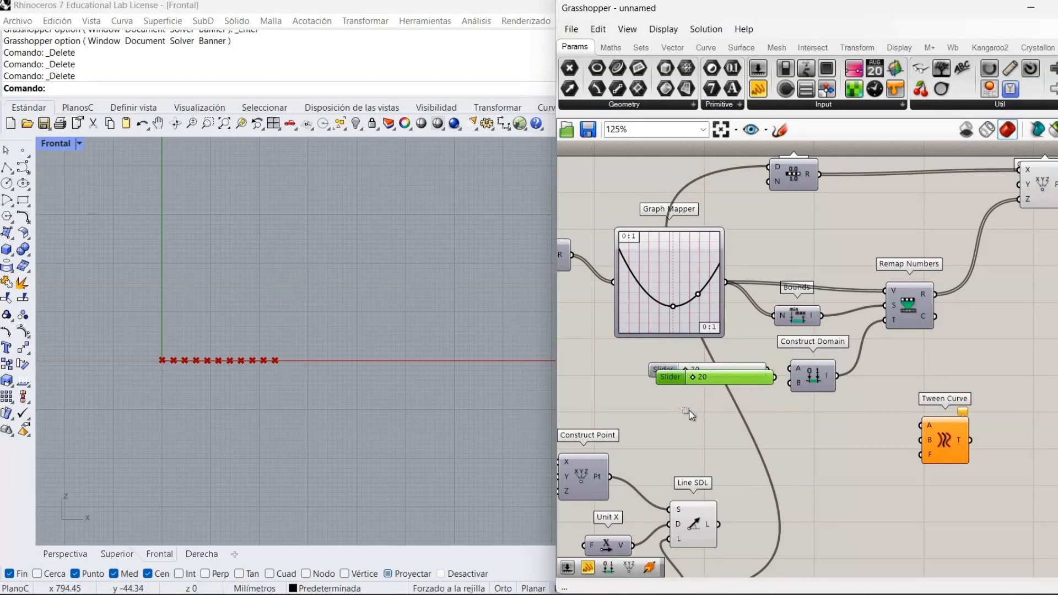
drag(677, 368, 765, 395)
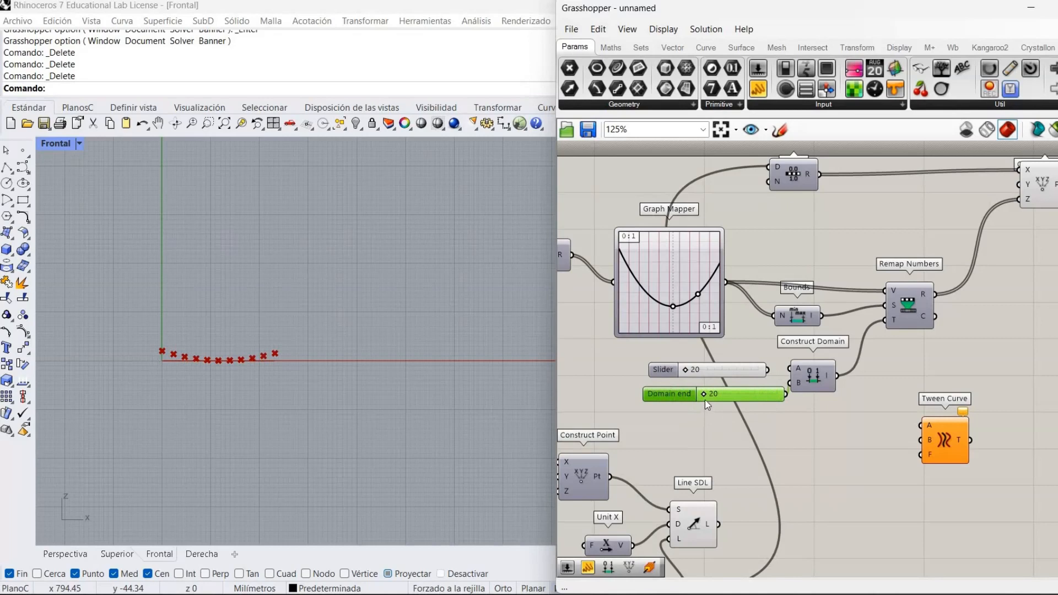
drag(705, 394, 790, 368)
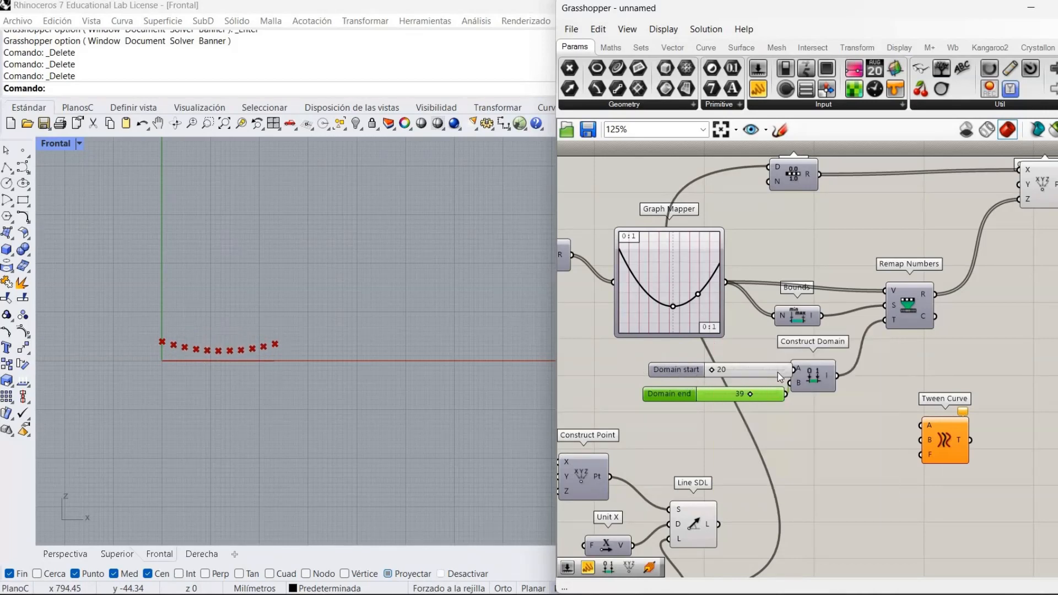
Spread out Construct Domain and its sliders, disconnect the slider from input A, and set the Domain end slider to 50
drag(747, 370, 749, 369)
key(ctrl+z)
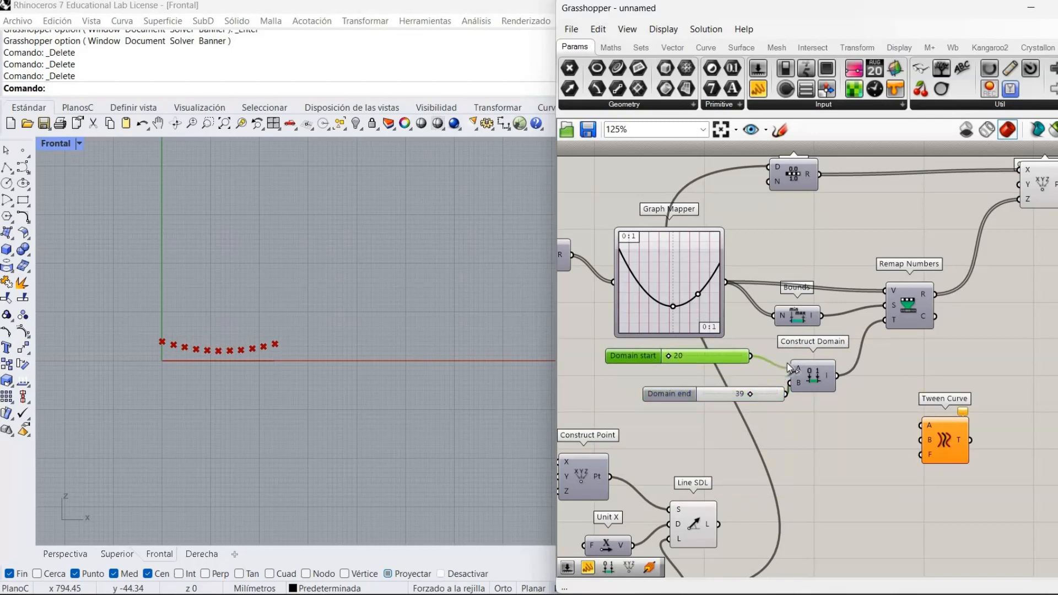
key(ctrl+z)
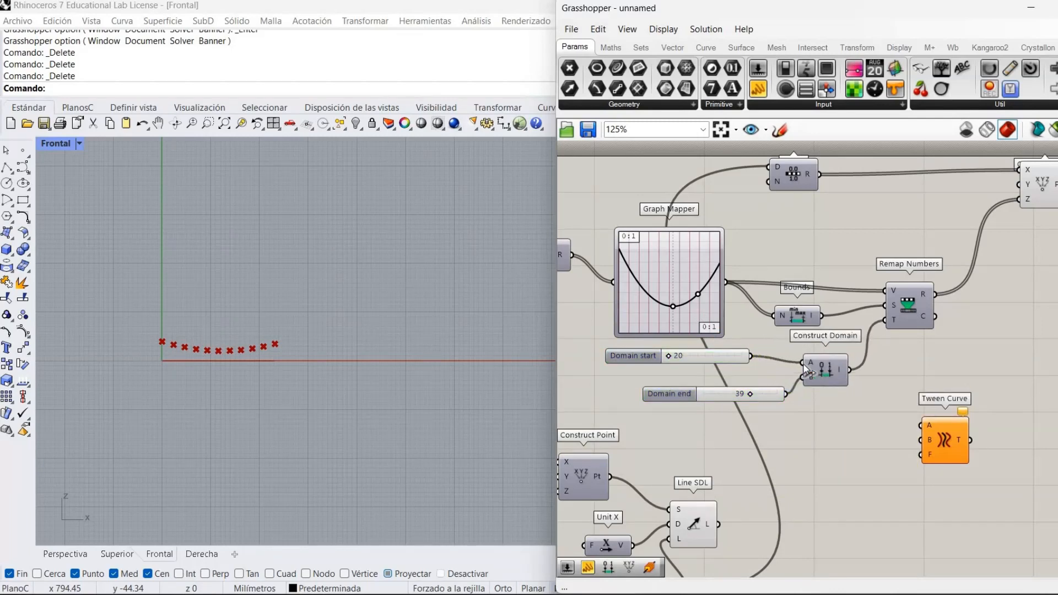
key(ctrl+z)
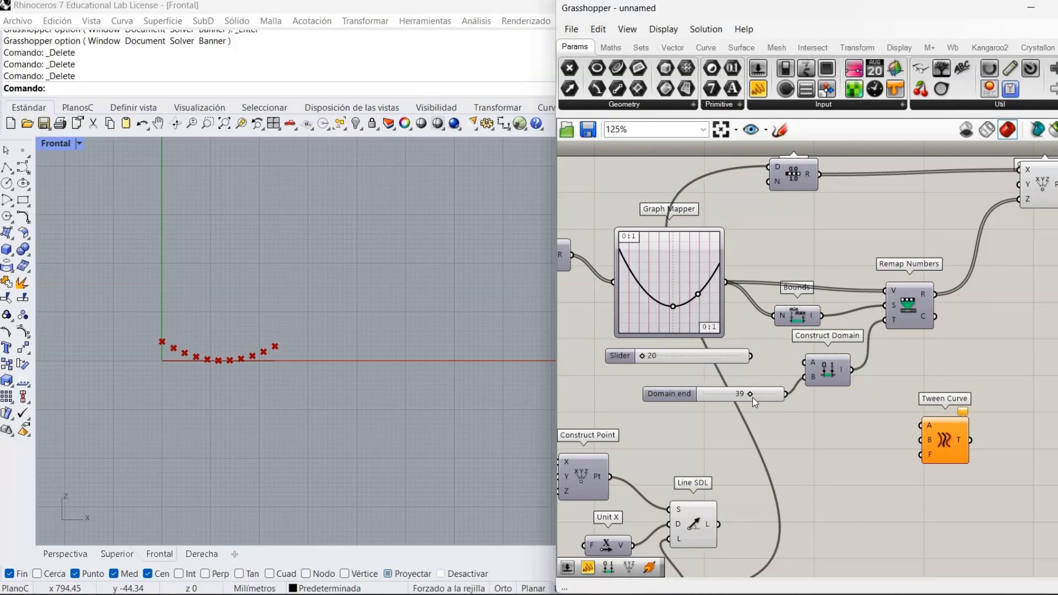
drag(748, 393, 777, 393)
Change the Graph Mapper's graph from a parabola to a sine wave and adjust its handle so the peak sits near mid-width
drag(673, 307, 655, 287)
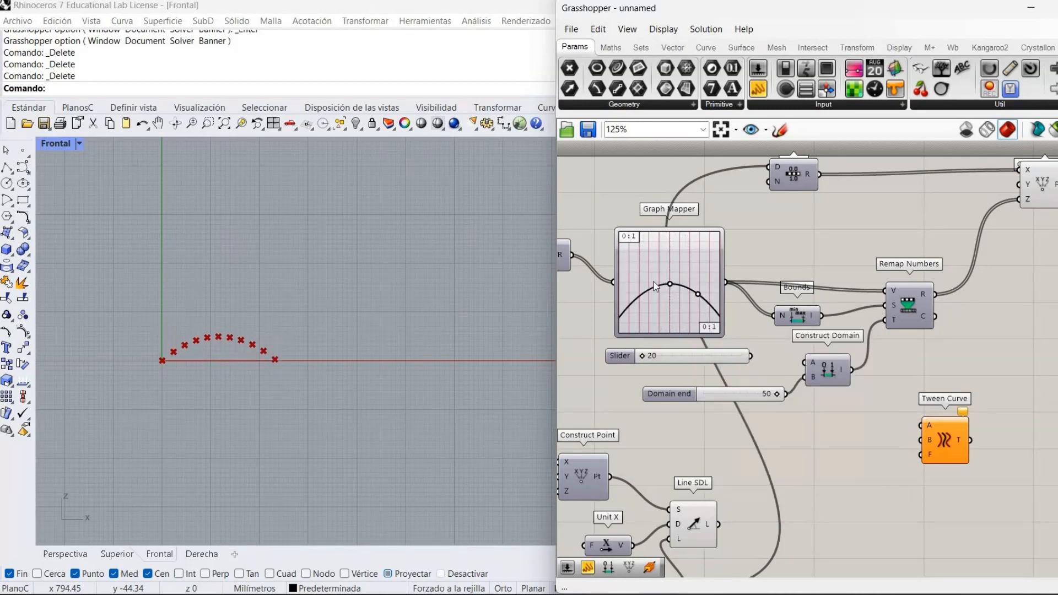
right_click(632, 279)
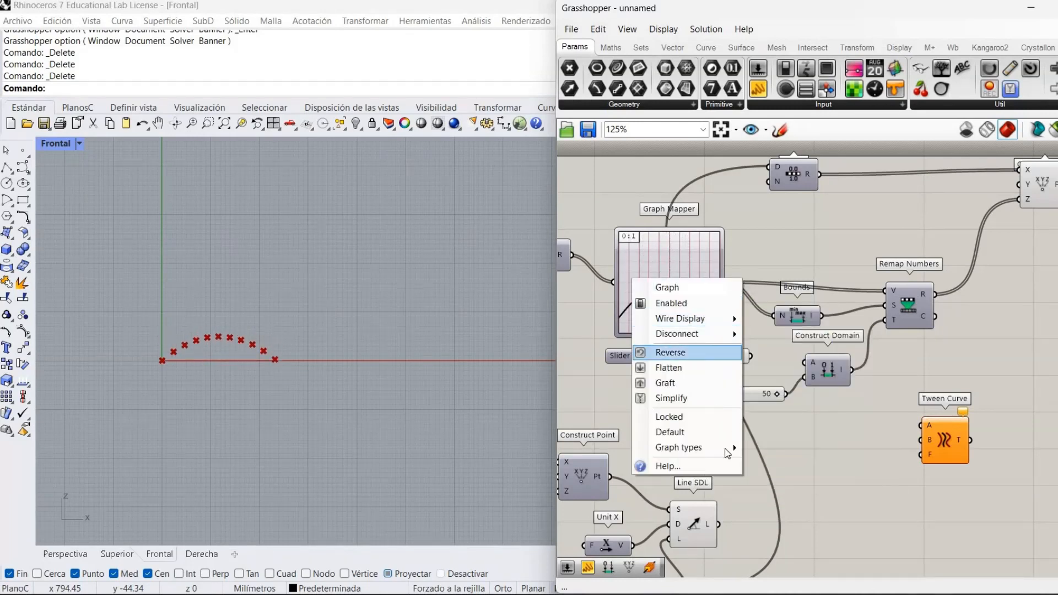
mouse_move(683, 447)
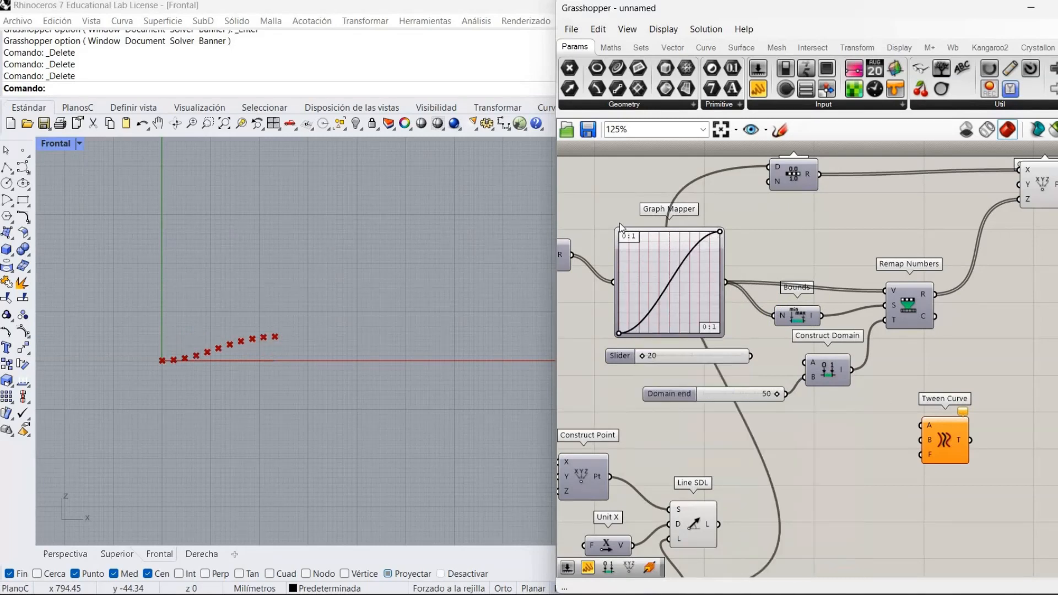
drag(619, 223, 665, 234)
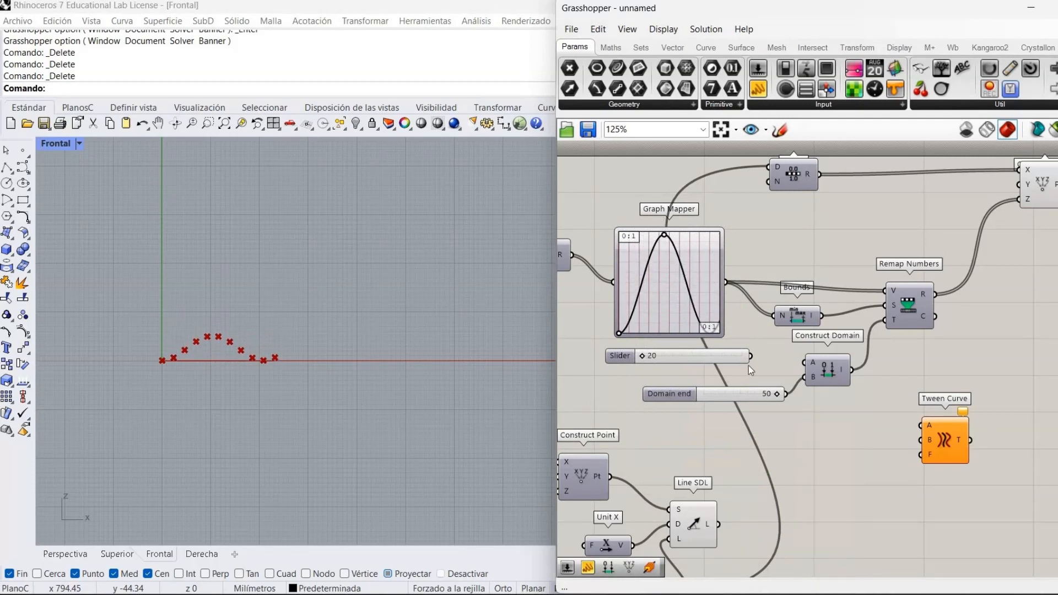
drag(748, 366, 718, 387)
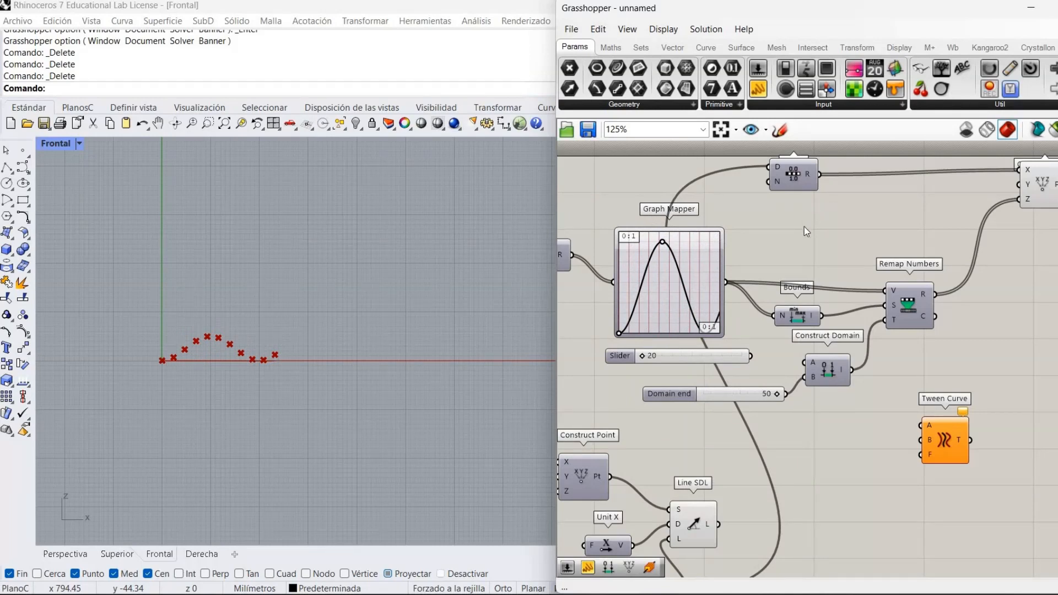
Add an Interpolate component, connect the upper Construct Point's Pt output to its V input, and hide that Construct Point's preview
right_drag(832, 414, 659, 437)
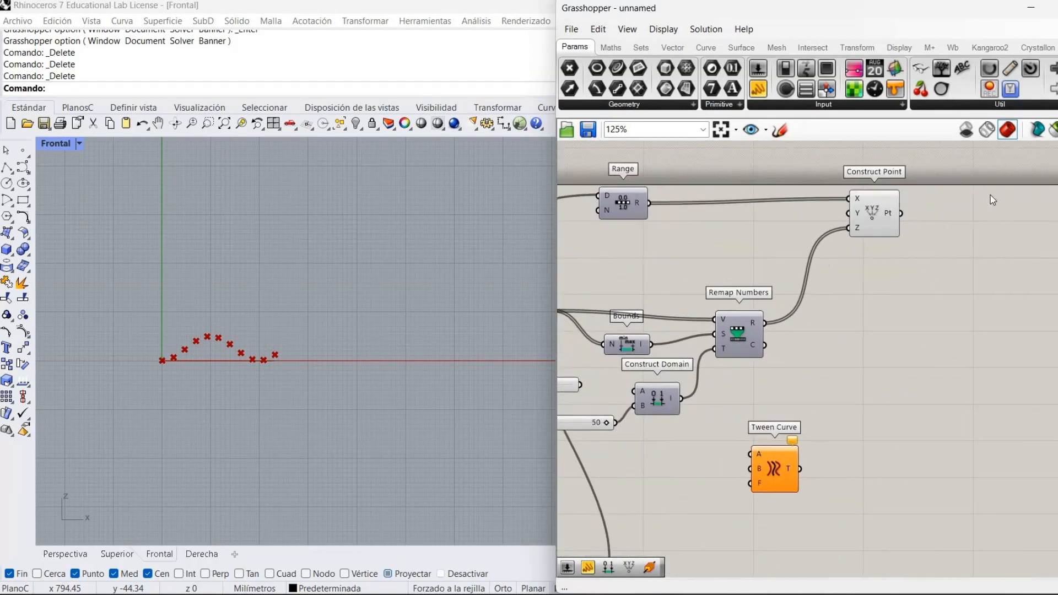
right_drag(980, 254, 968, 261)
double_click(968, 261)
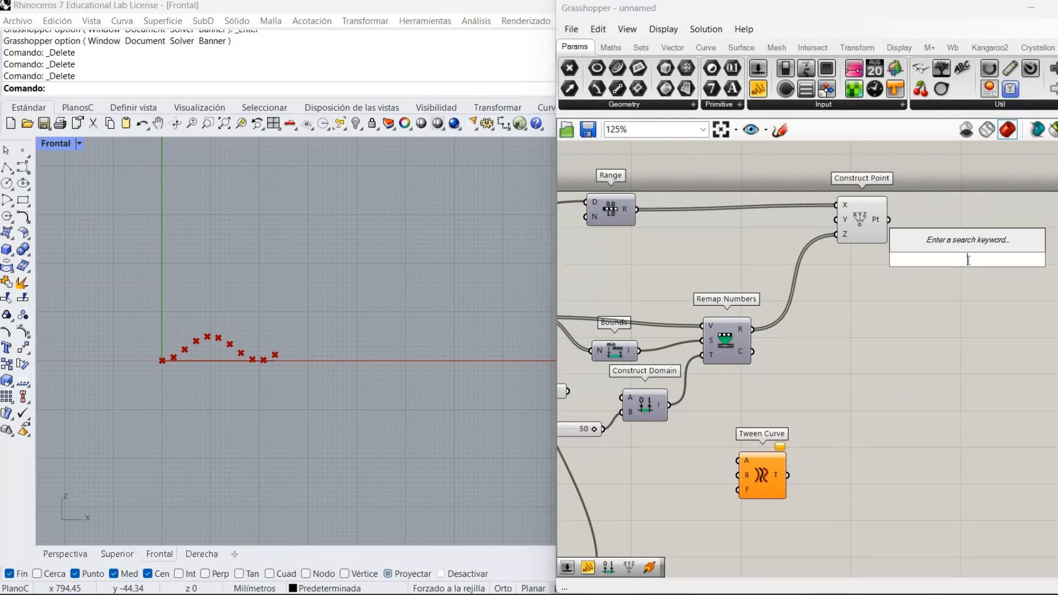
text(interp)
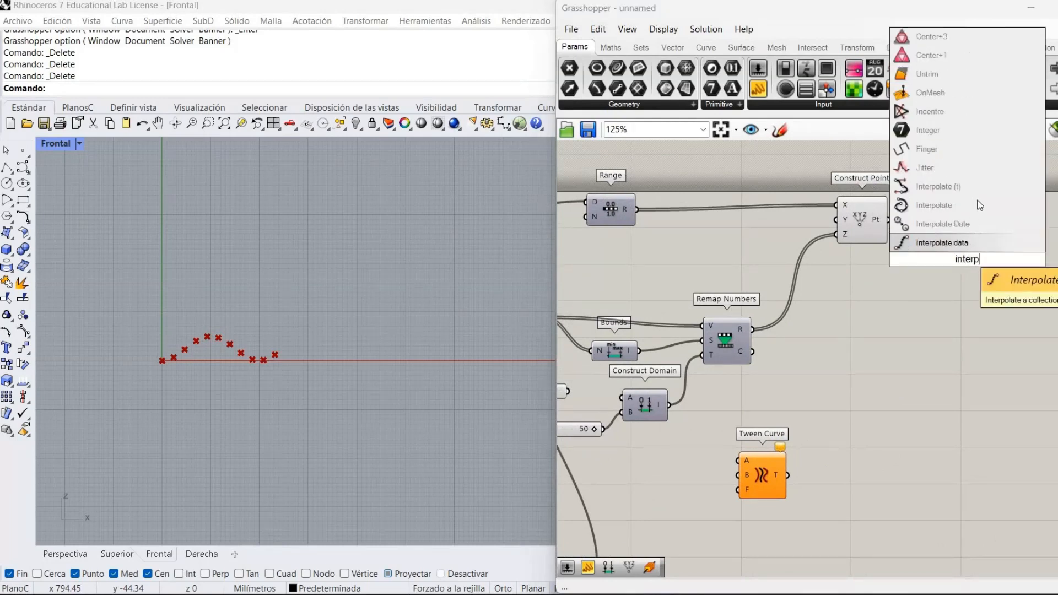
click(934, 205)
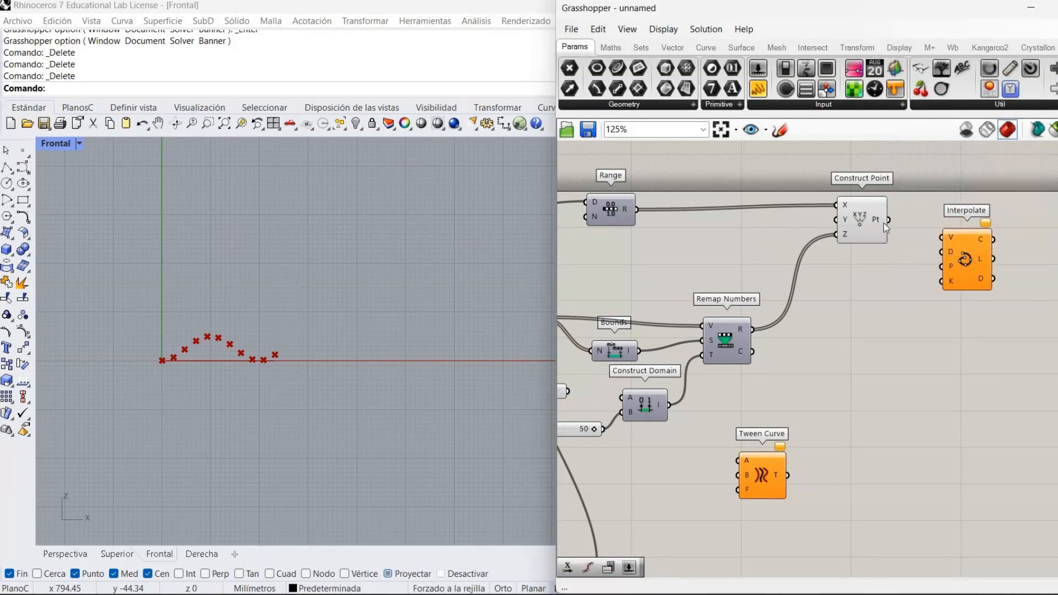
drag(942, 237, 888, 219)
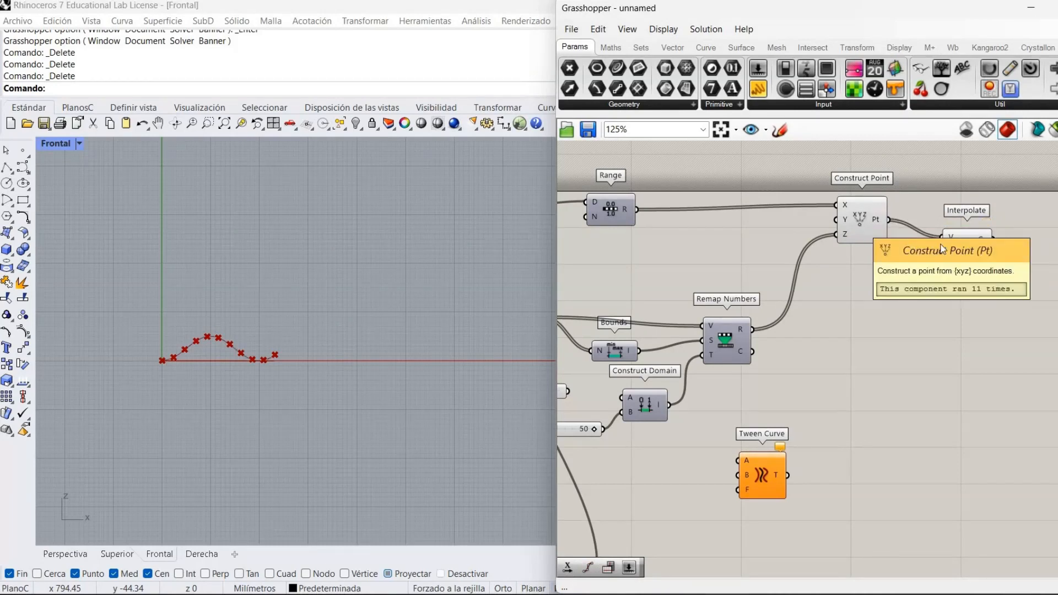
right_click(863, 219)
click(894, 247)
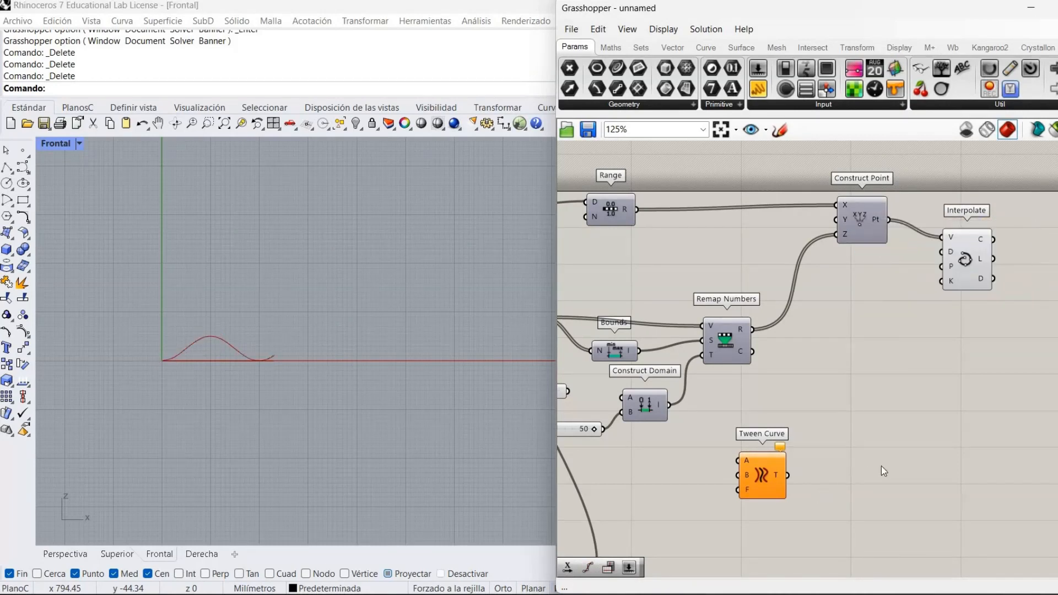
Move the Tween Curve component to the empty canvas area beyond Interpolate
scroll(858, 469, down, 3)
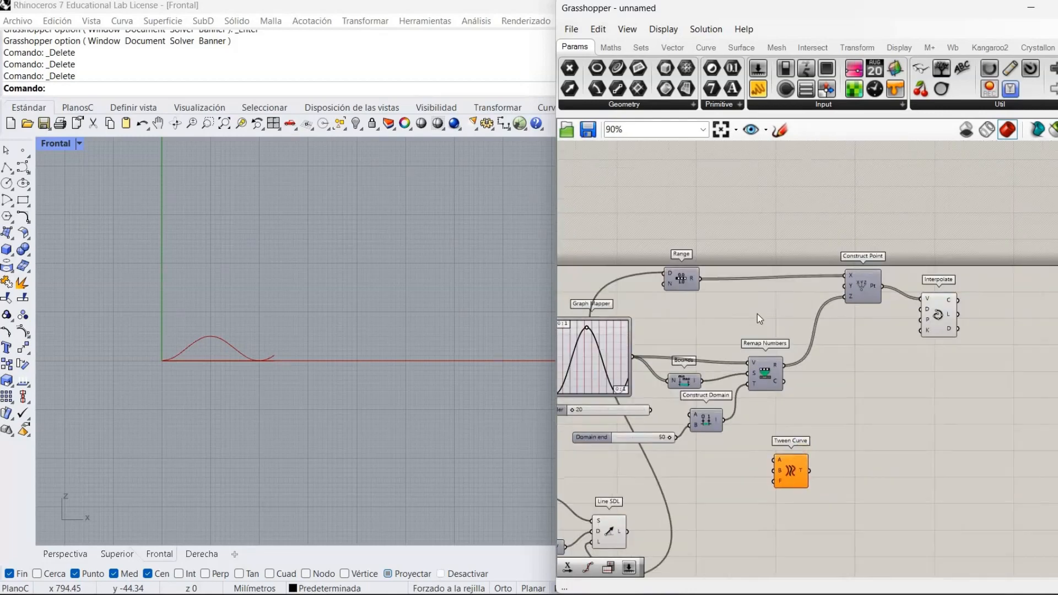
right_drag(781, 488, 721, 348)
drag(732, 333, 781, 319)
key(Delete)
right_drag(874, 294, 785, 293)
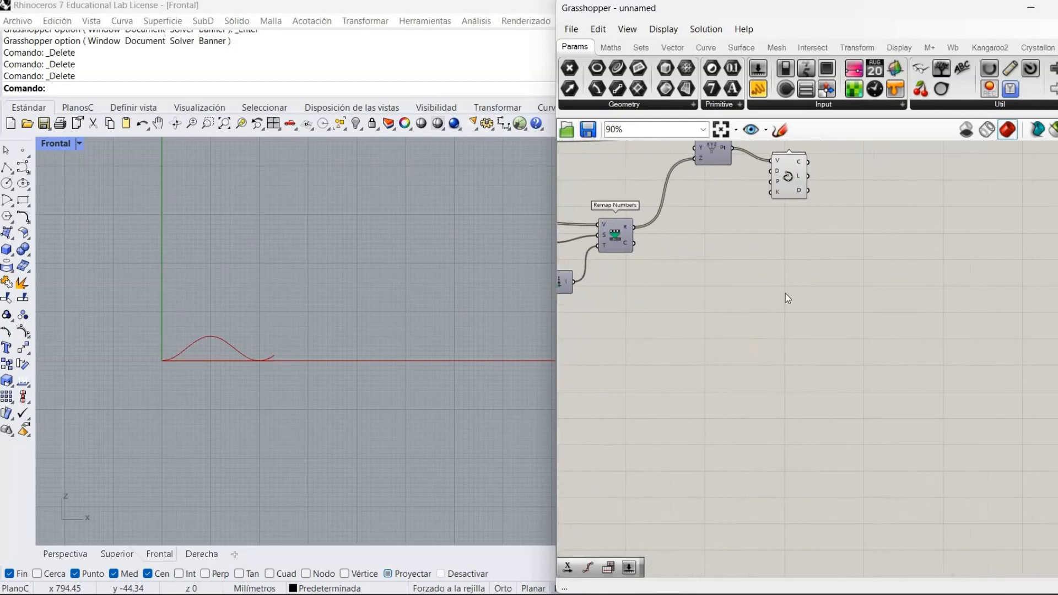
drag(785, 293, 834, 305)
Add an Addition component after Remap Numbers and connect the remapped R output to its A input
right_drag(688, 444, 1012, 515)
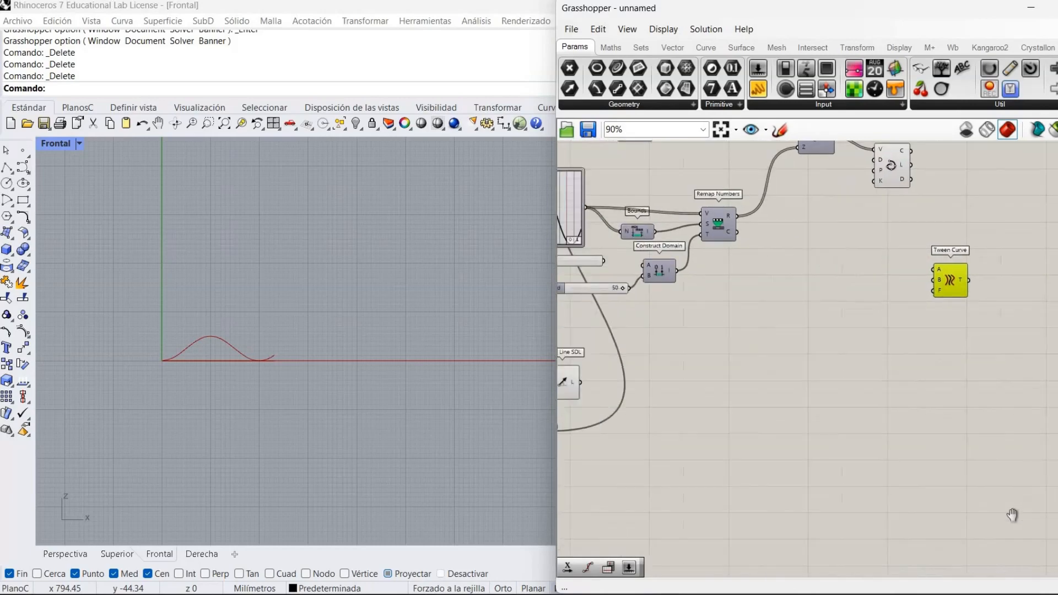
right_drag(675, 203, 780, 296)
scroll(914, 339, down, 1)
scroll(912, 325, up, 1)
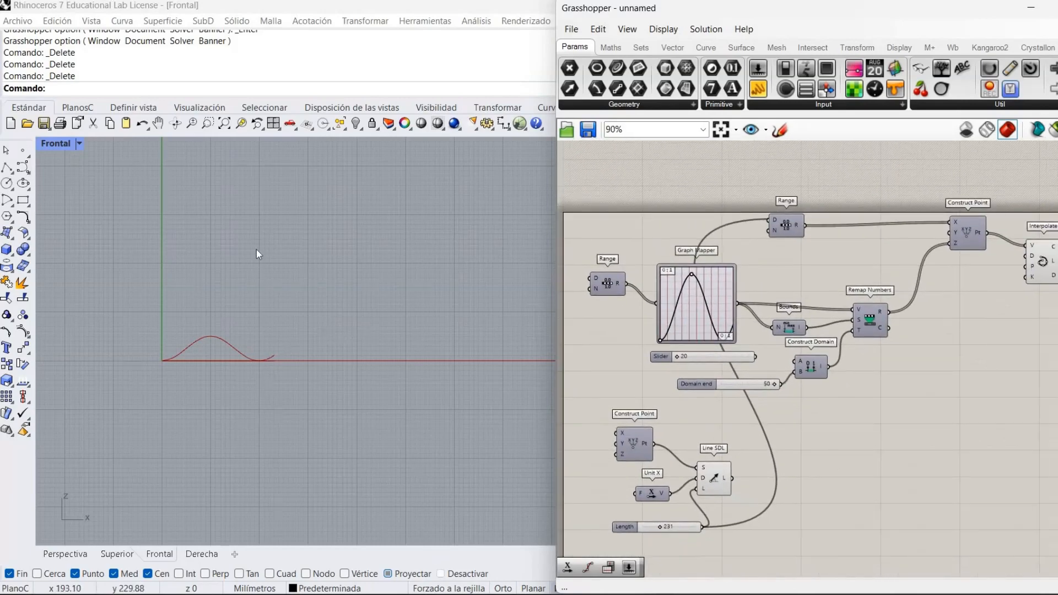
scroll(862, 422, up, 2)
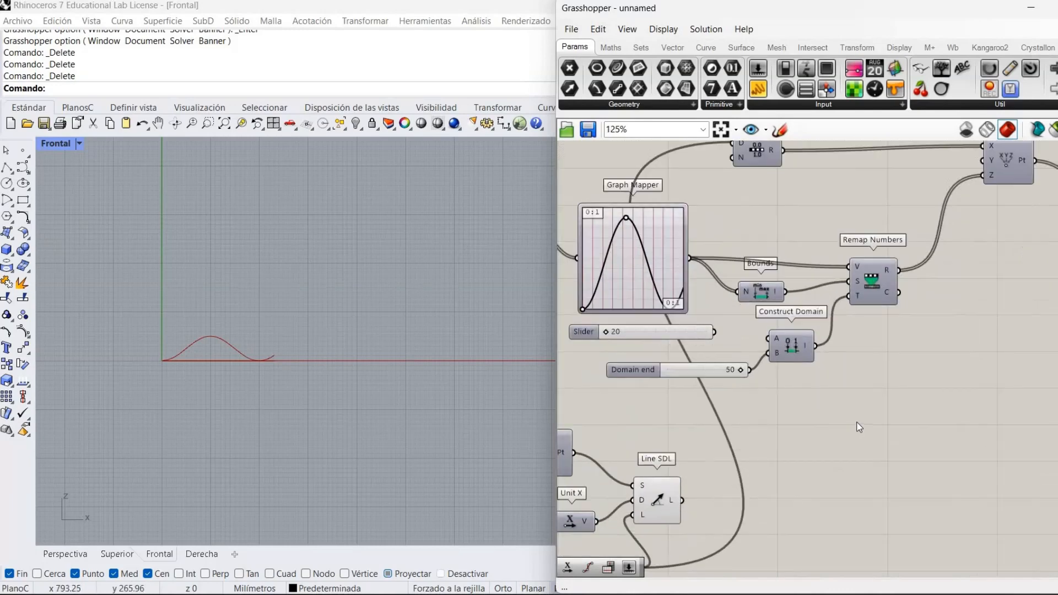
right_drag(699, 424, 497, 422)
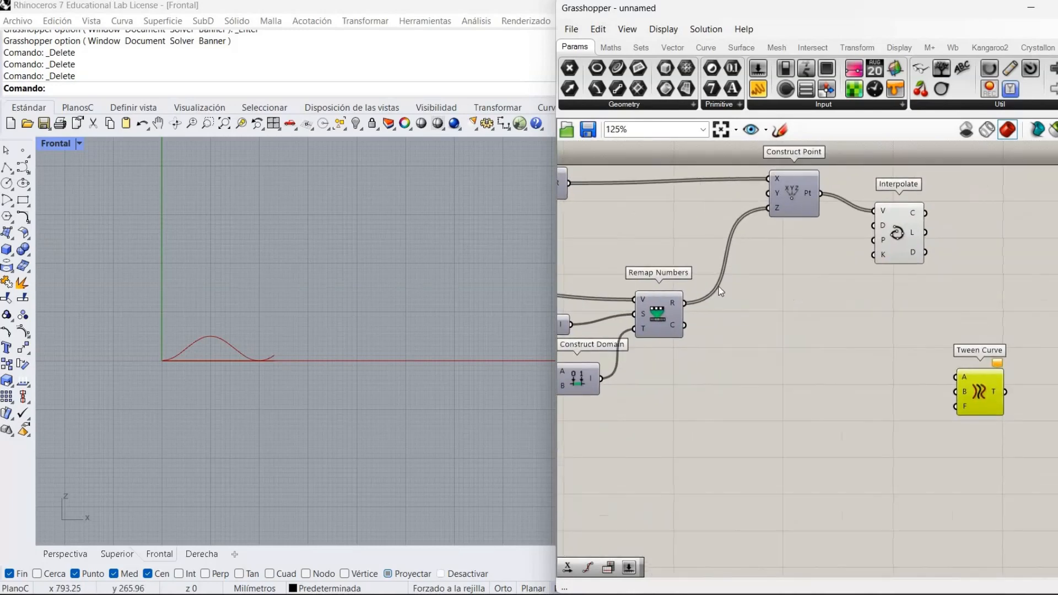
double_click(746, 283)
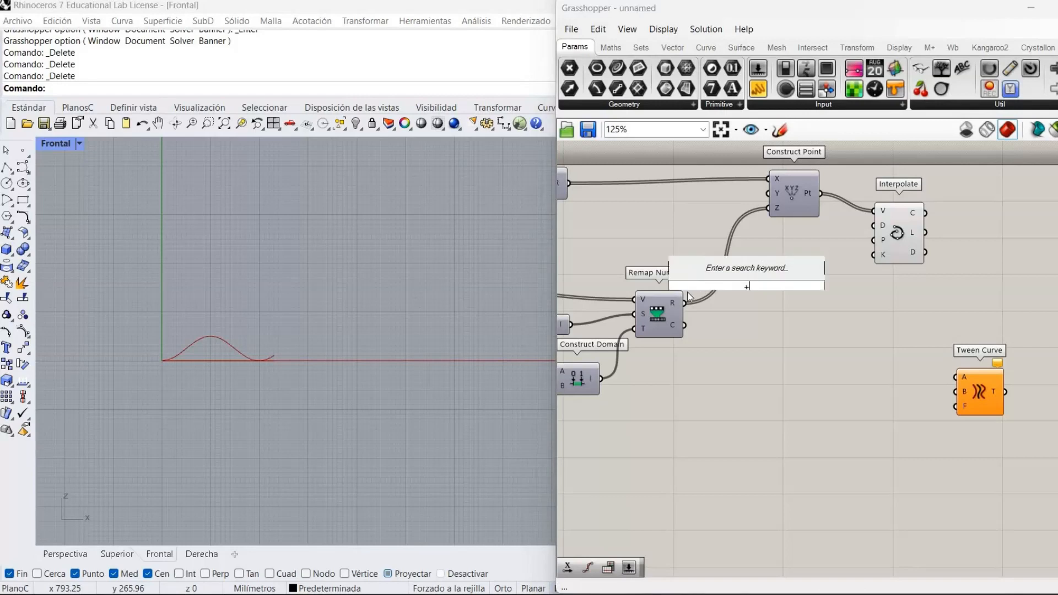
text(+)
key(Return)
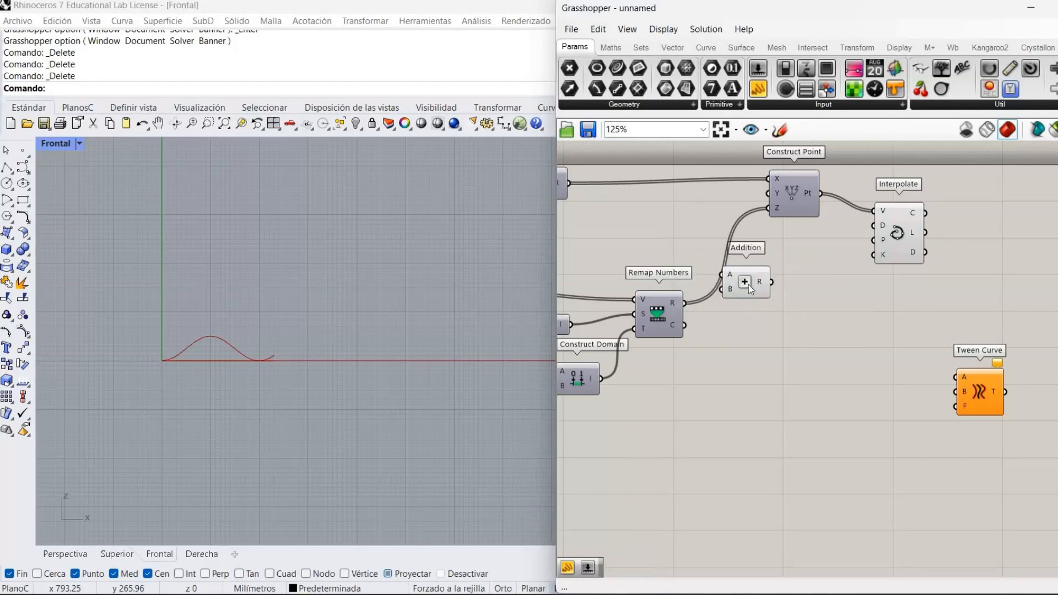
drag(748, 284, 785, 307)
drag(685, 304, 789, 326)
Add a number slider set to 500, connect it to Addition's B input, and connect Addition's R output to the upper Construct Point's Z
double_click(694, 363)
double_click(694, 363)
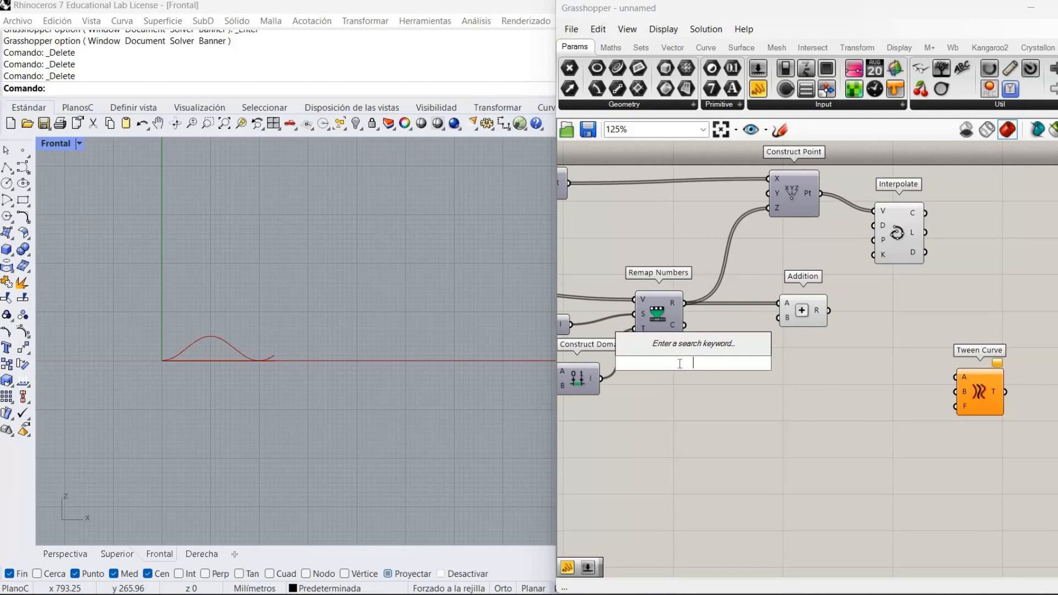
text(5)
text(00)
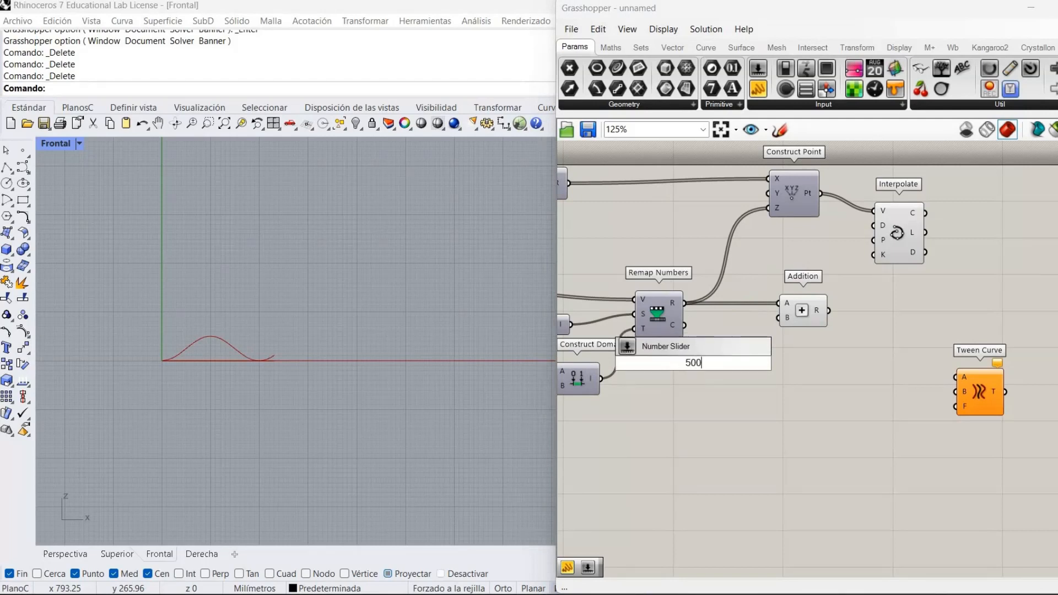
key(Return)
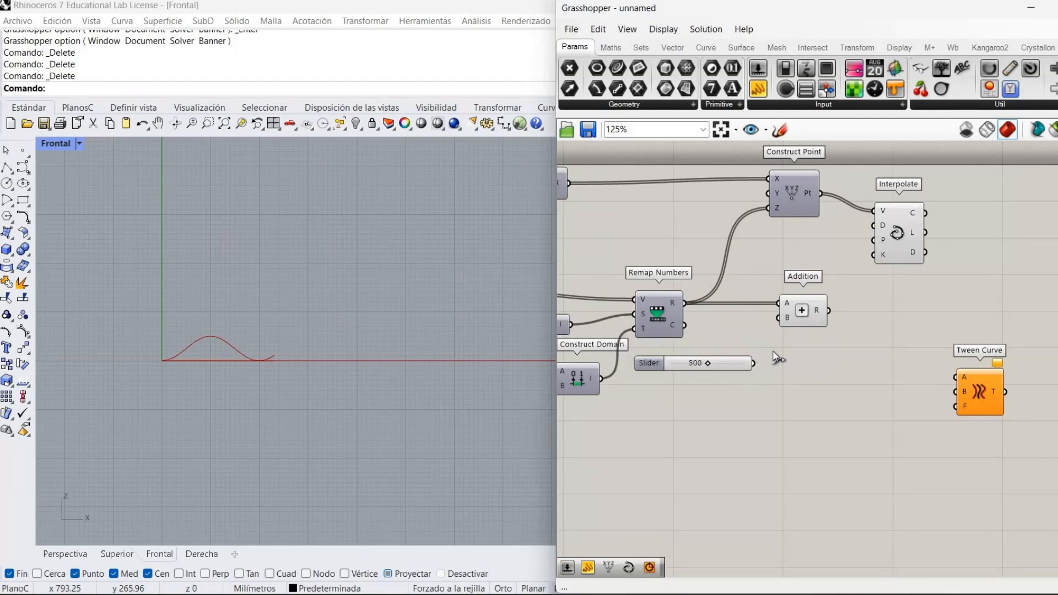
drag(753, 362, 769, 208)
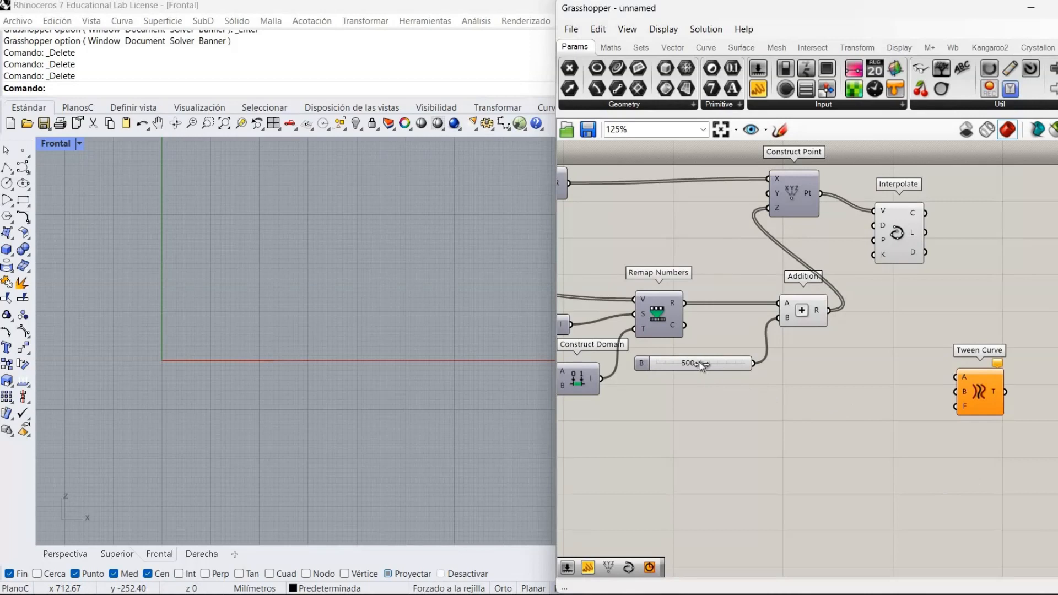
Lower the slider feeding Addition's B input to 293
mouse_move(698, 364)
mouse_down()
mouse_move(657, 357)
mouse_move(682, 363)
mouse_up()
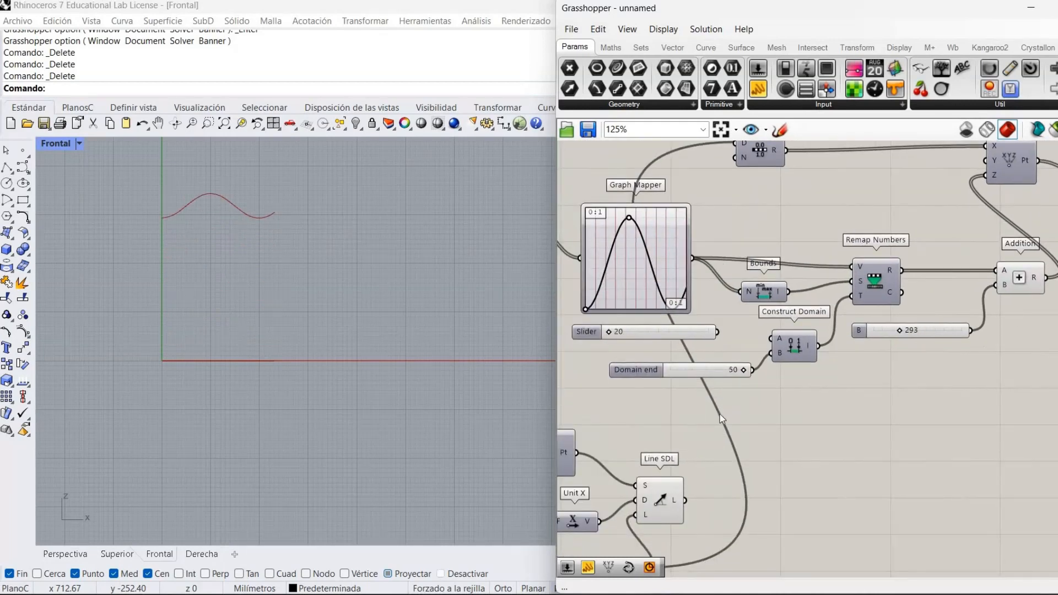
right_drag(762, 346, 791, 346)
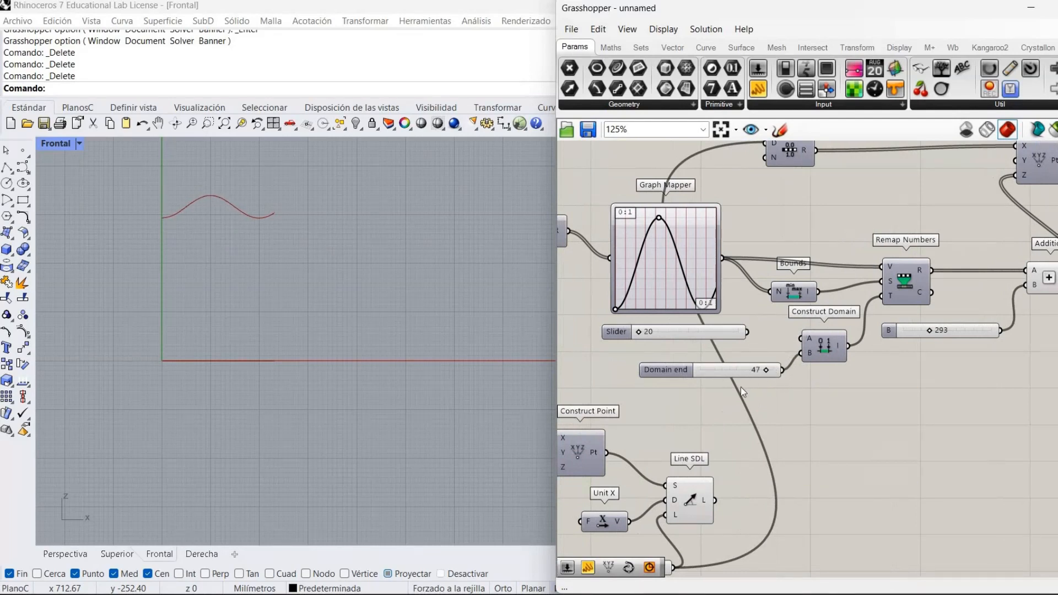
right_drag(392, 387, 379, 424)
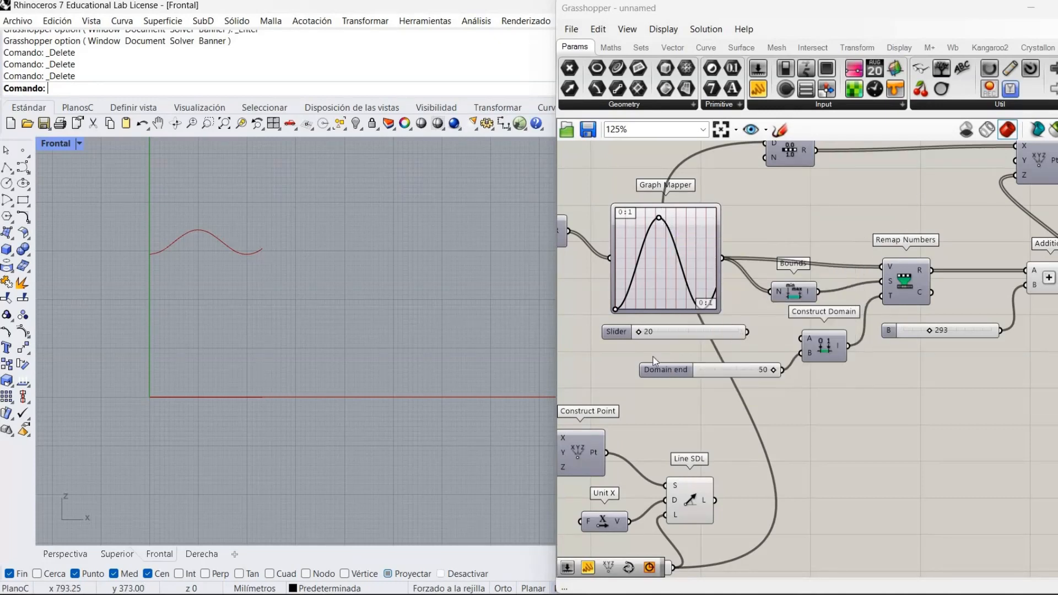
Move the straight-line components, including Construct Point, Unit X, Line SDL and the Length slider, beneath the wave-curve components
right_drag(825, 328, 649, 228)
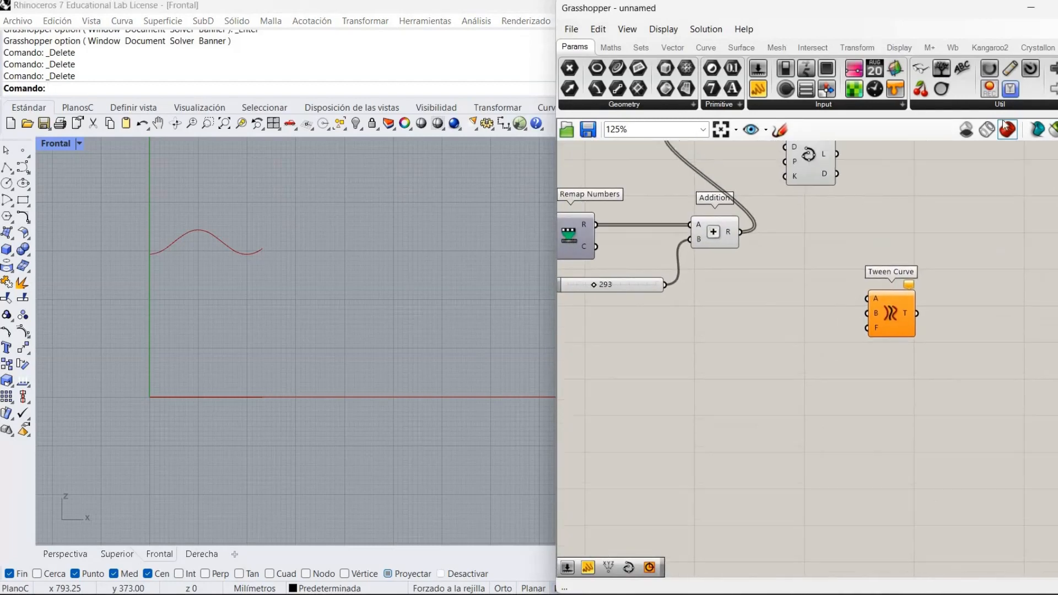
scroll(780, 389, down, 5)
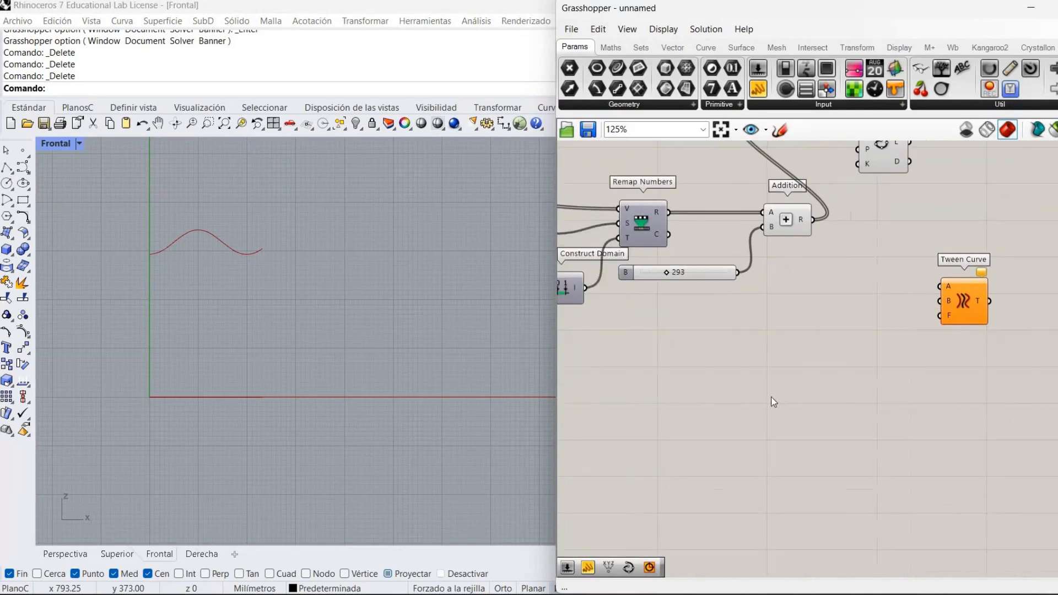
right_drag(863, 380, 1000, 326)
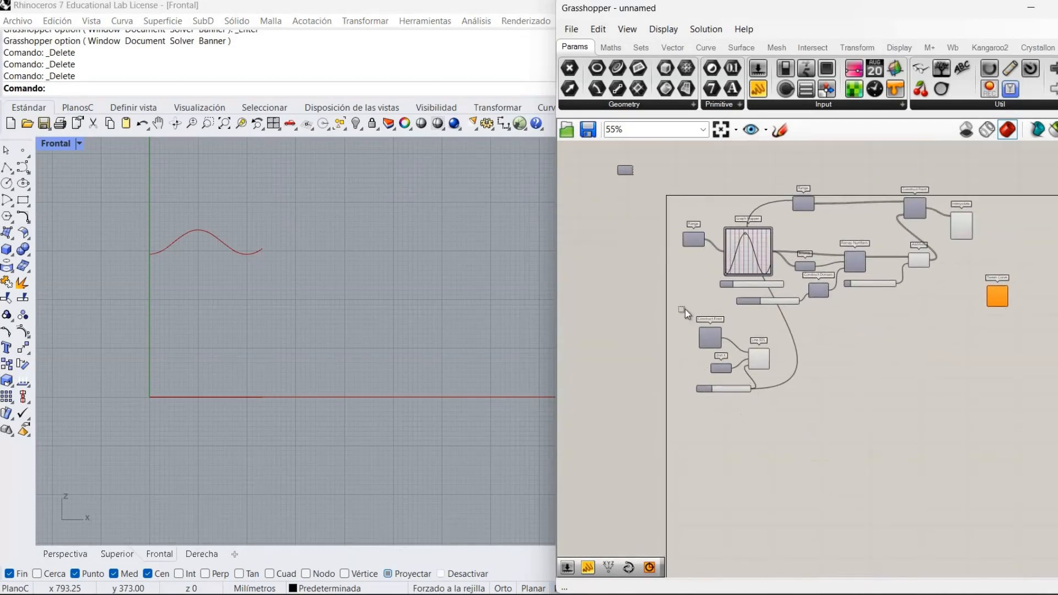
drag(803, 429, 836, 359)
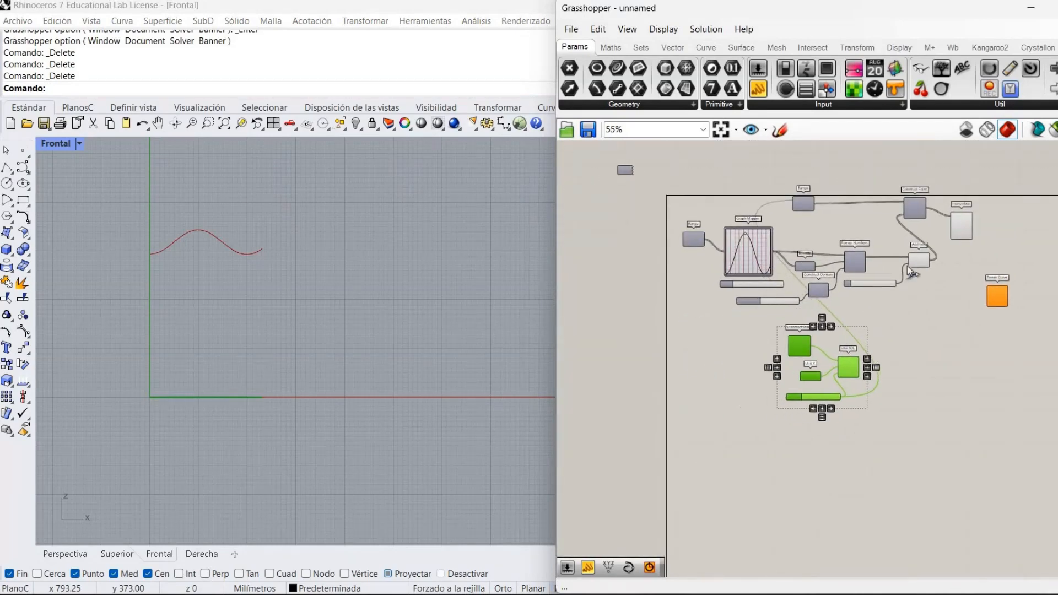
click(897, 309)
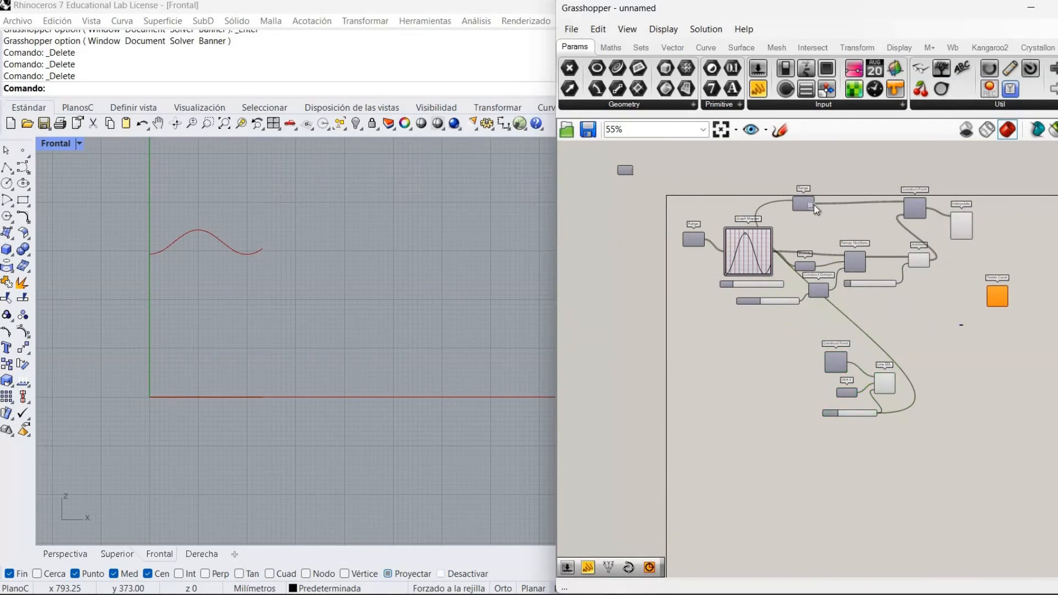
Group the wave-curve components together, and put the straight-line components in a second, separate group
drag(961, 326, 675, 191)
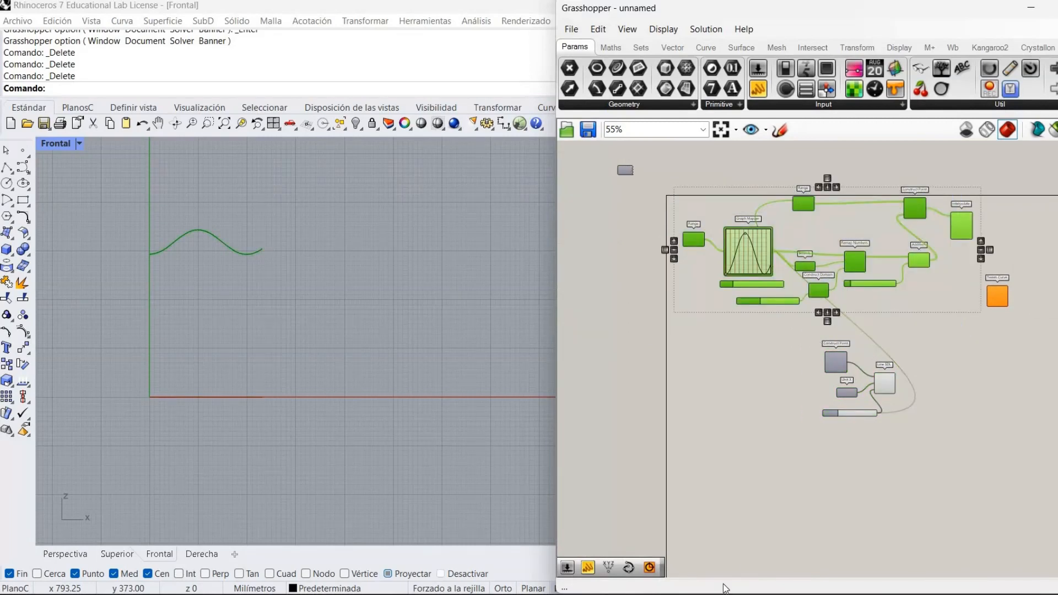
key(ctrl+g)
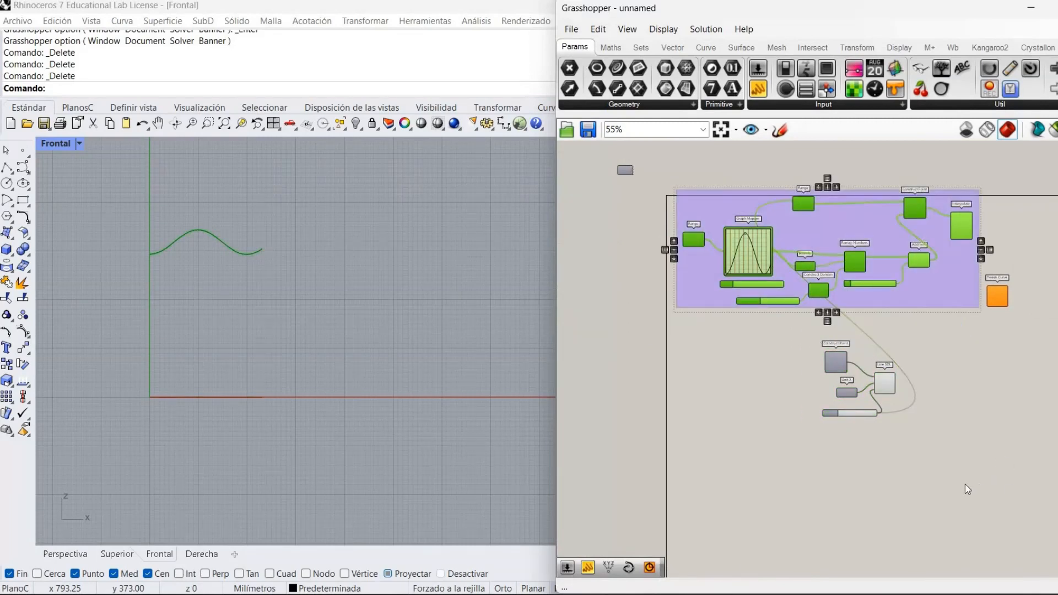
click(821, 323)
drag(804, 316, 964, 469)
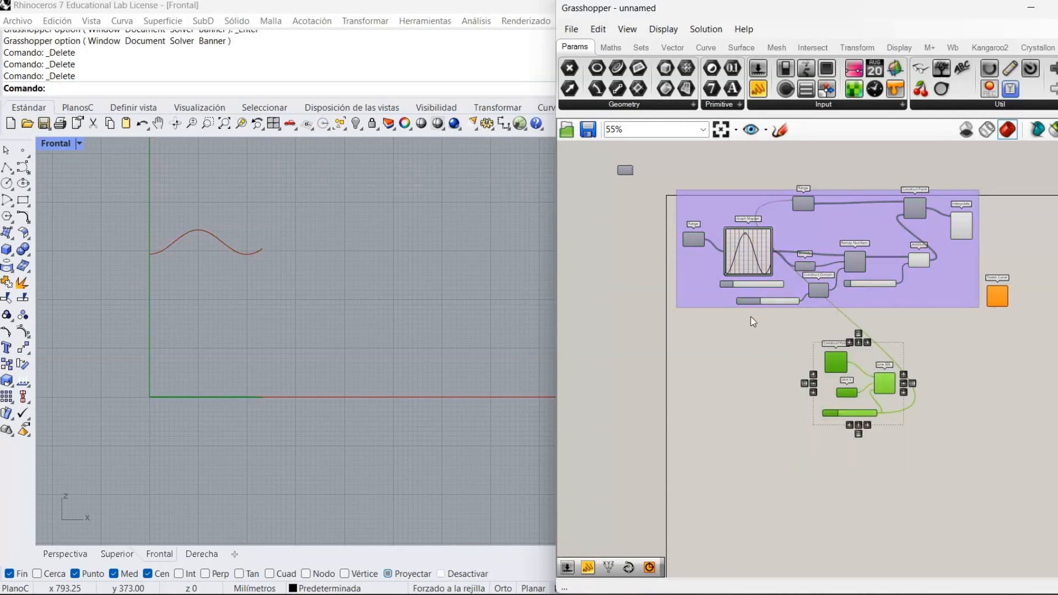
key(ctrl+g)
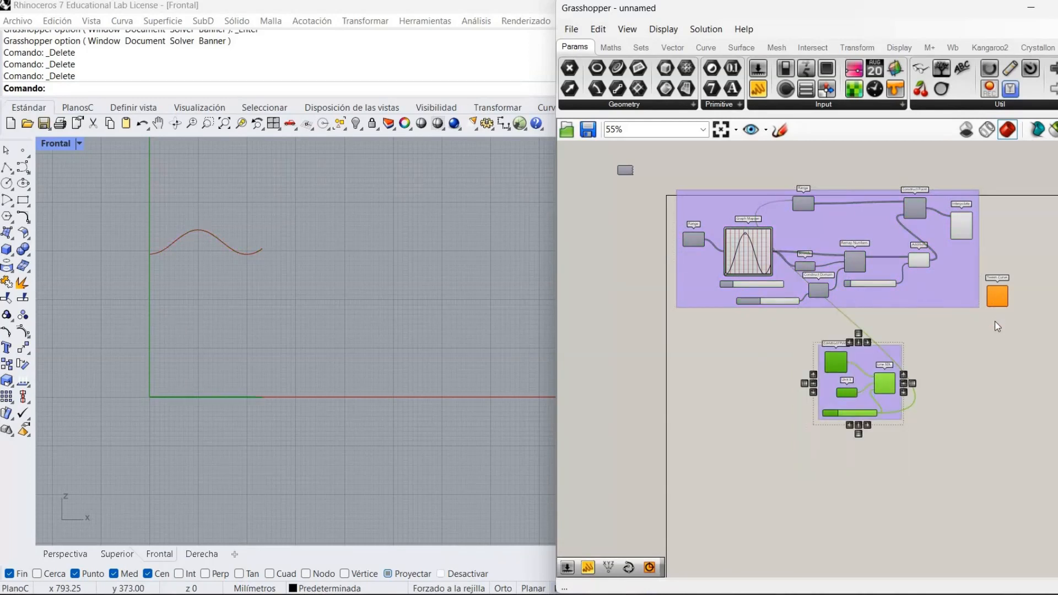
click(1010, 380)
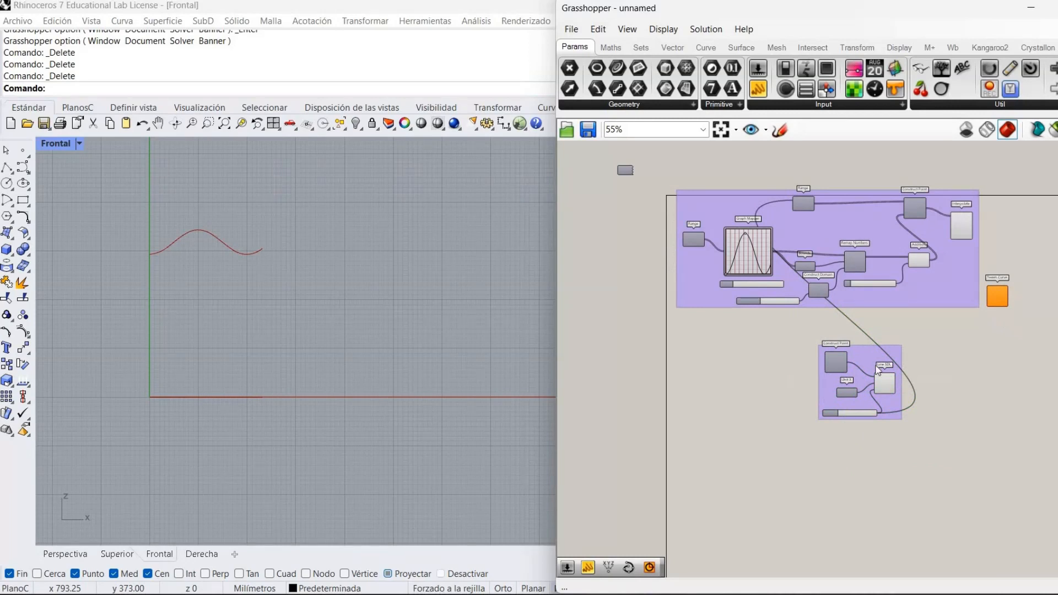
Move Tween Curve slightly away from the wave group, then connect Interpolate's C output to its A input and Line SDL's L output to B
scroll(1009, 380, up, 1)
right_drag(954, 368, 807, 331)
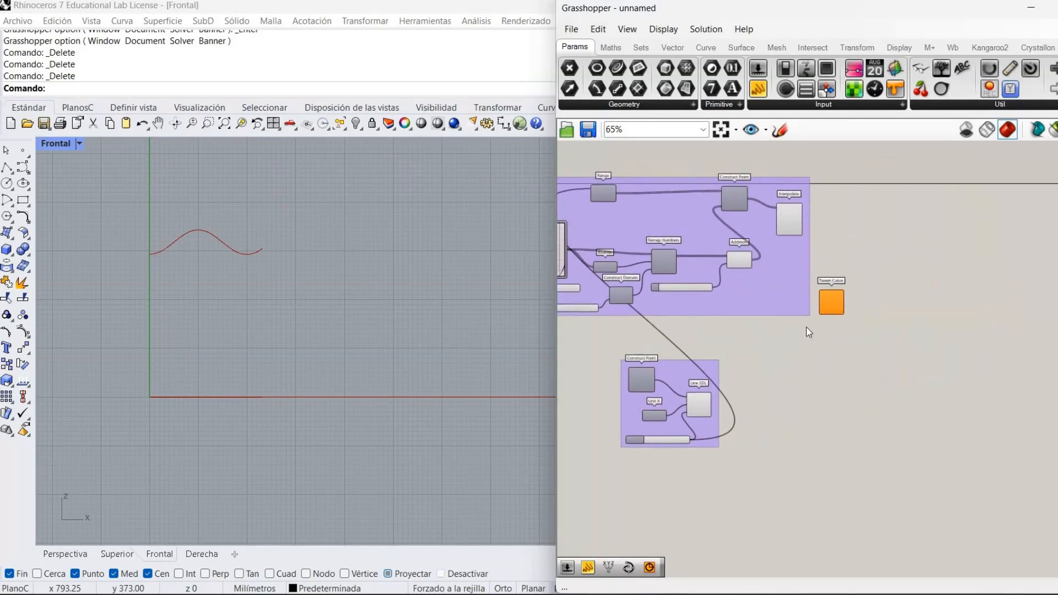
scroll(816, 339, up, 2)
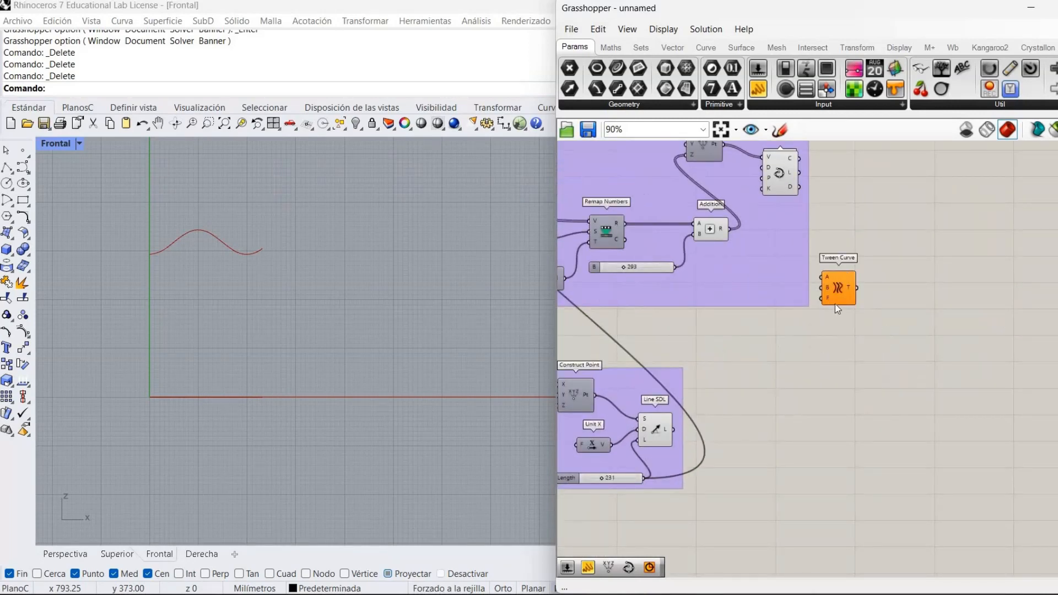
drag(835, 285, 872, 287)
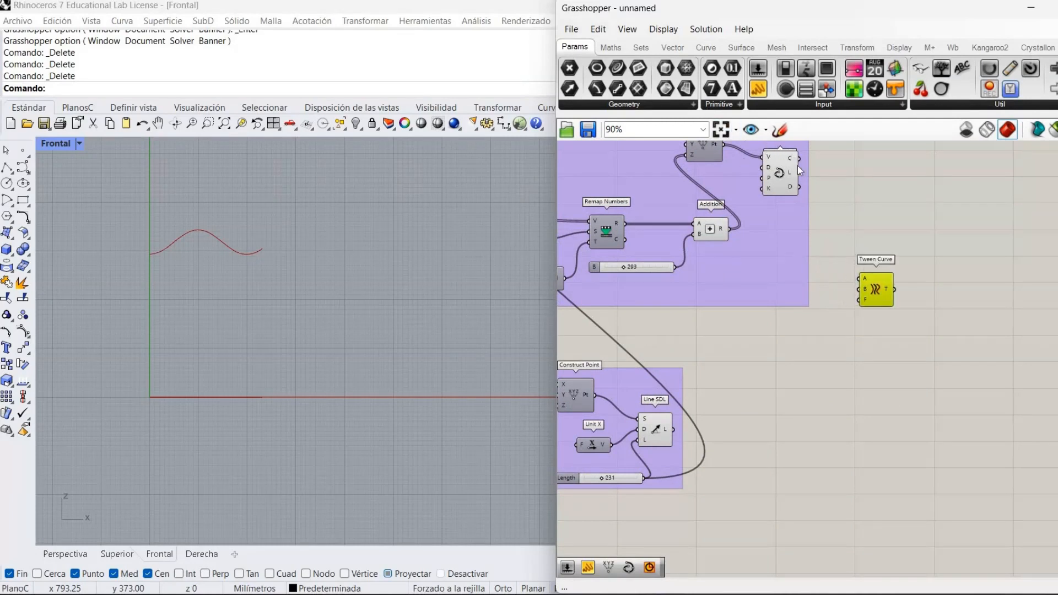
drag(794, 158, 860, 278)
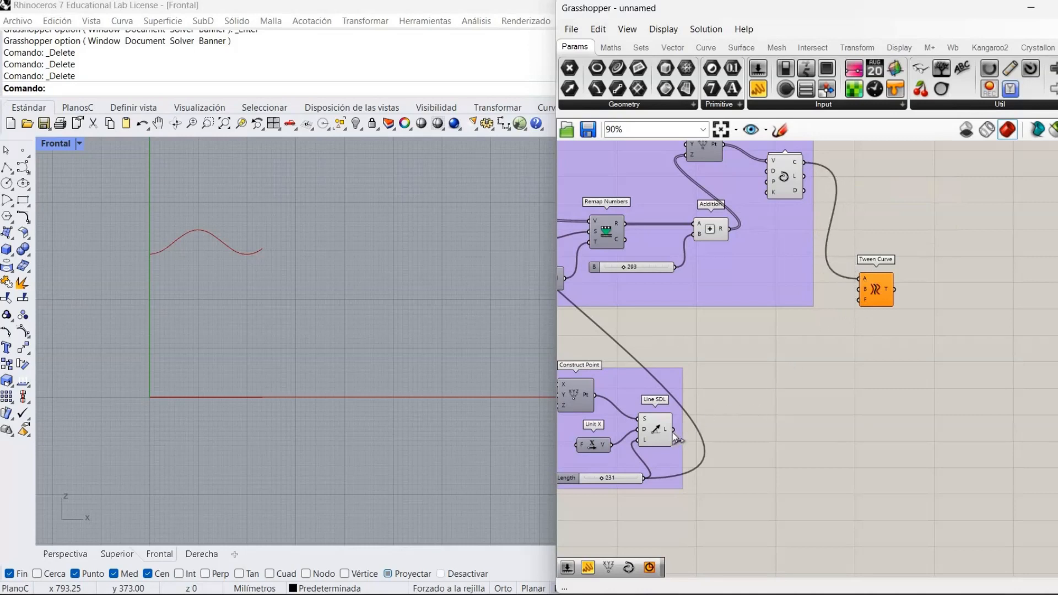
drag(673, 429, 858, 288)
Add a number slider set to 10 above the Range component that feeds the Graph Mapper
right_drag(882, 399, 1055, 422)
right_drag(822, 356, 1044, 391)
right_drag(752, 146, 710, 176)
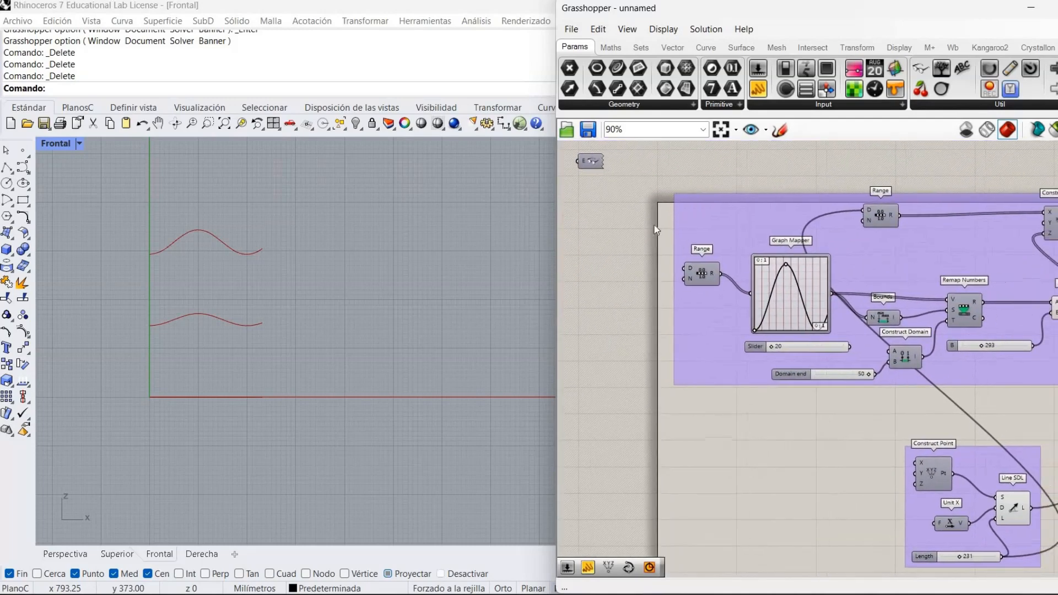
click(701, 223)
double_click(699, 219)
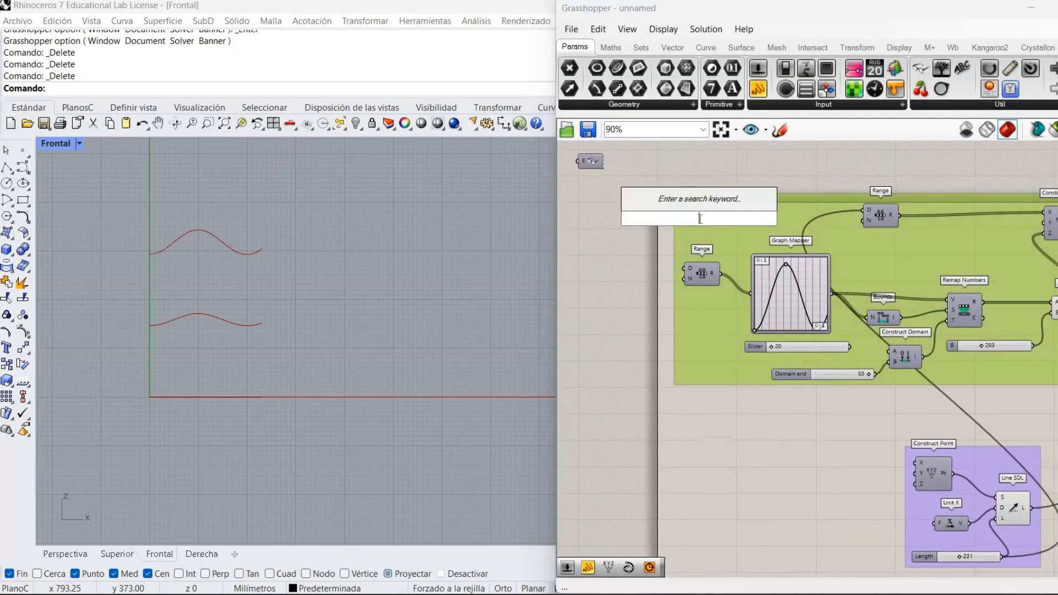
text(1)
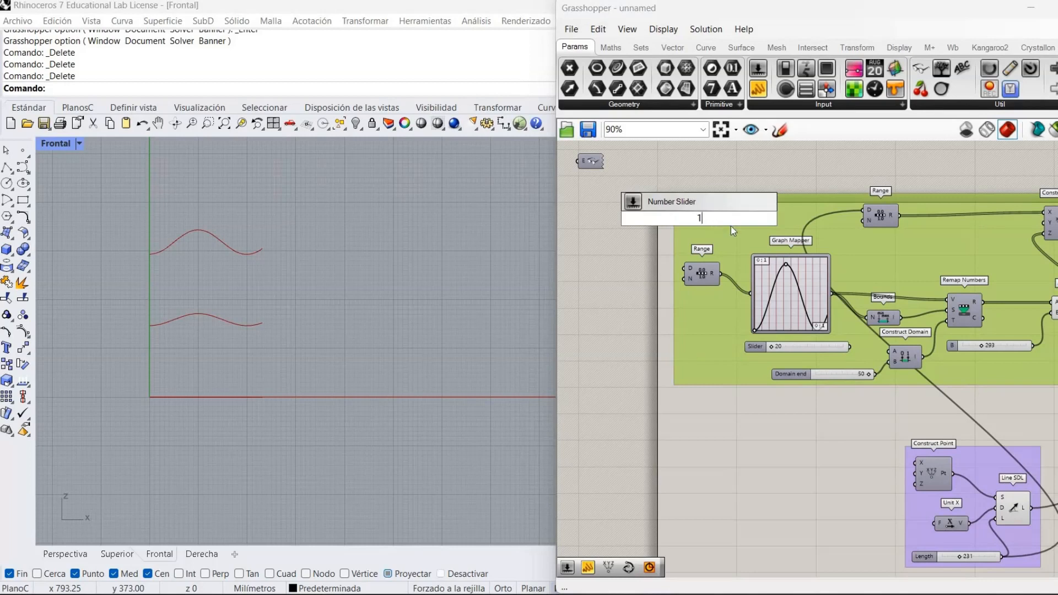
text(0)
key(Return)
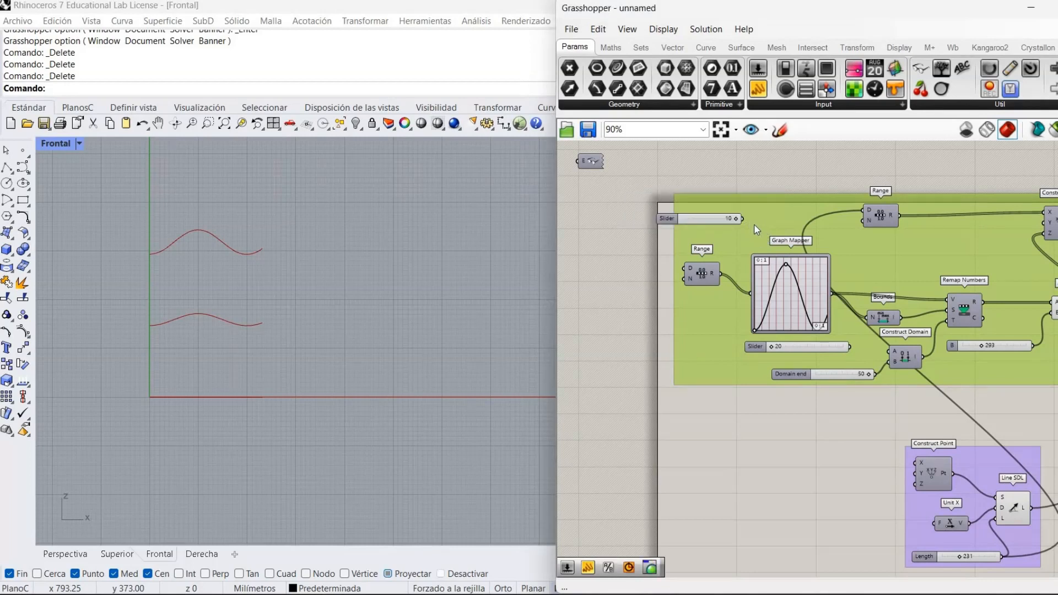
Connect the 10-value slider to the N inputs of both Range components in the wave group
drag(761, 229, 876, 225)
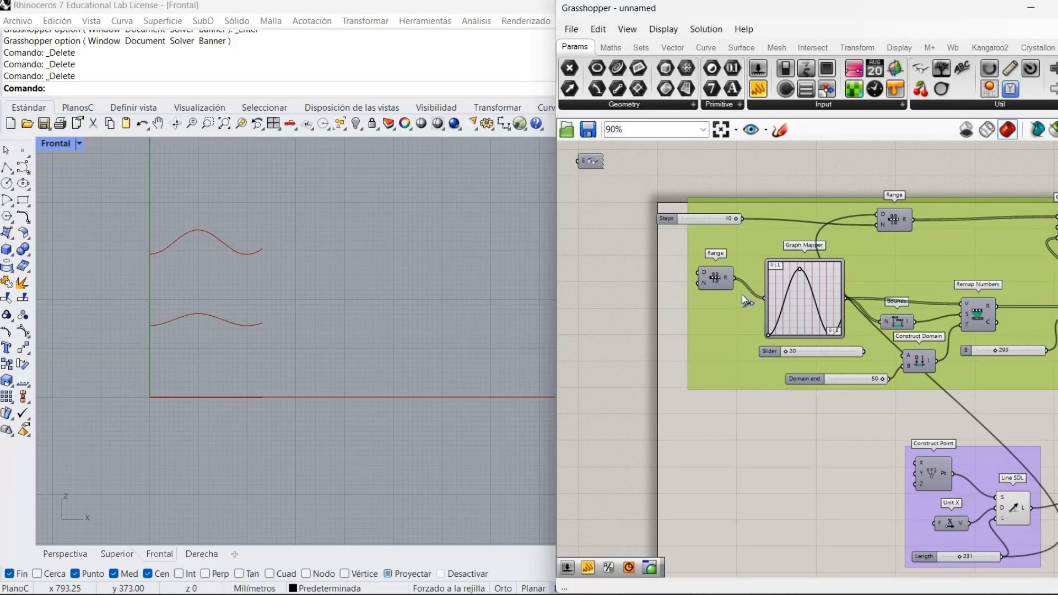
drag(742, 219, 699, 283)
click(719, 445)
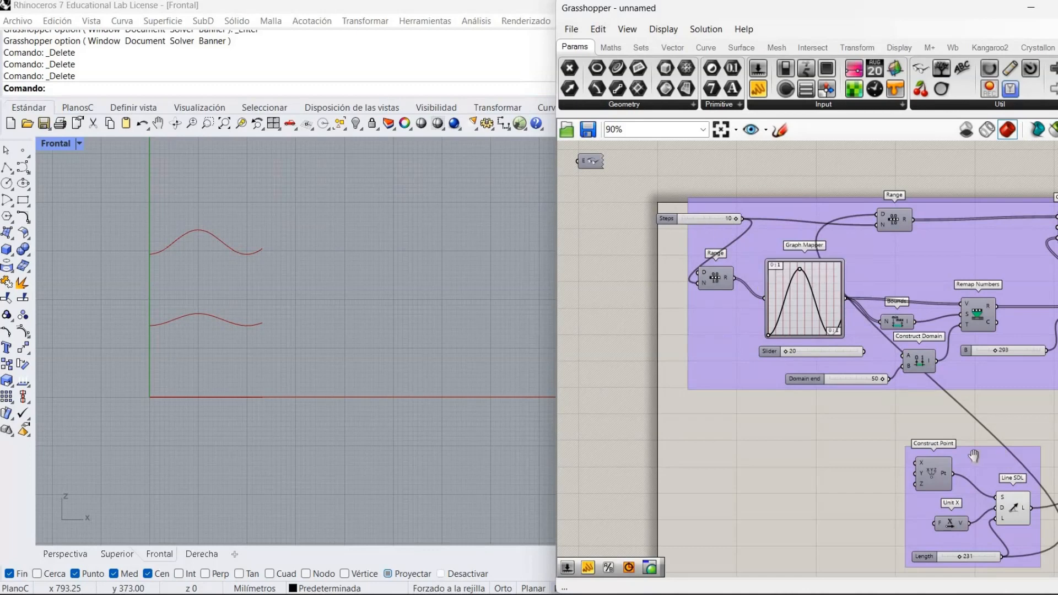
Check the description of Tween Curve's F input and move the component farther from the wave group to free space before it
right_drag(1052, 413, 557, 376)
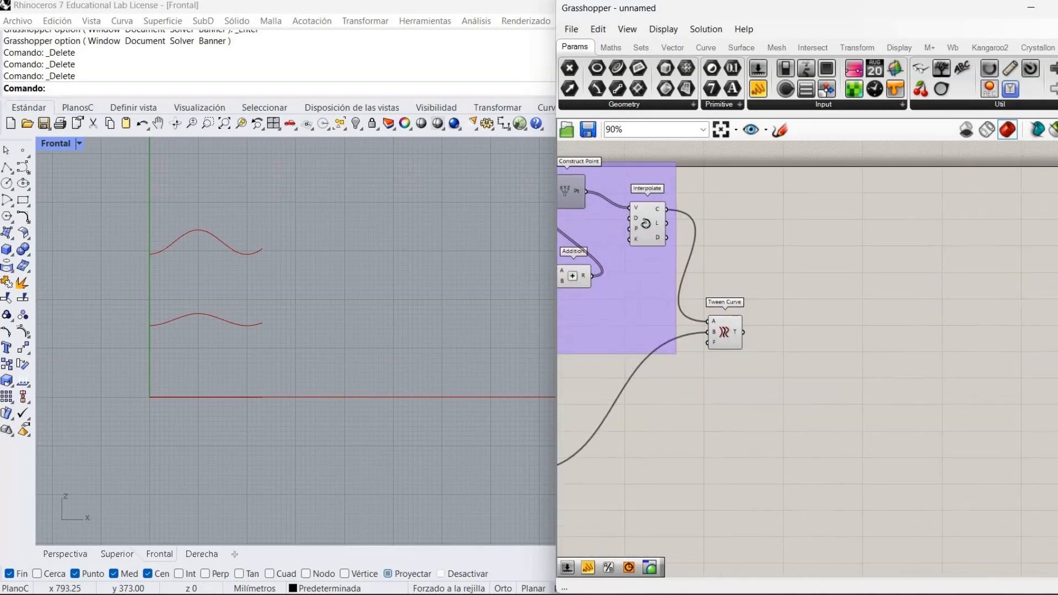
right_drag(726, 301, 806, 266)
scroll(774, 315, up, 3)
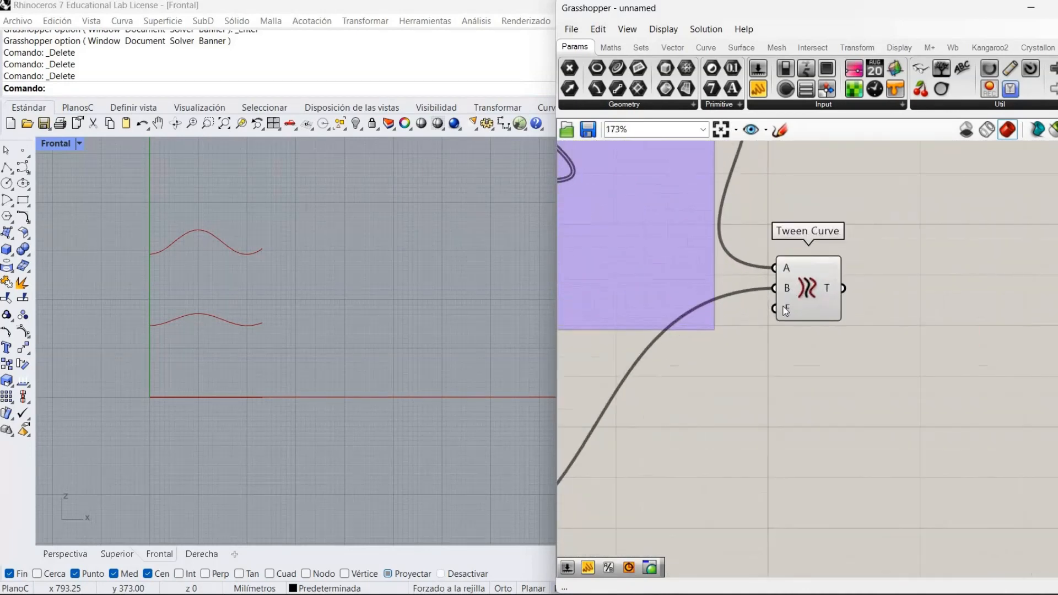
mouse_move(785, 311)
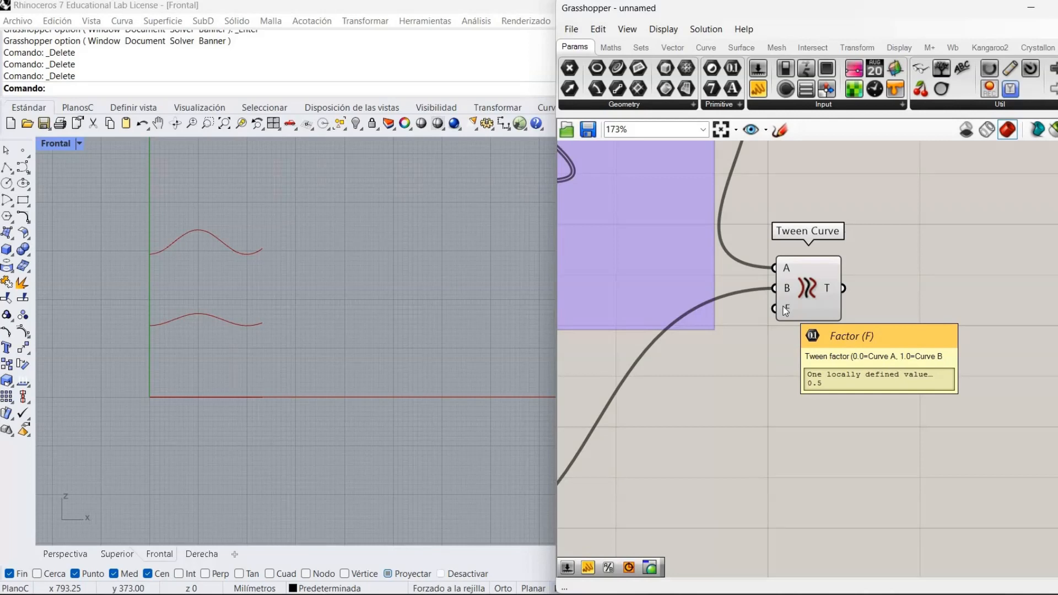
drag(788, 312, 866, 329)
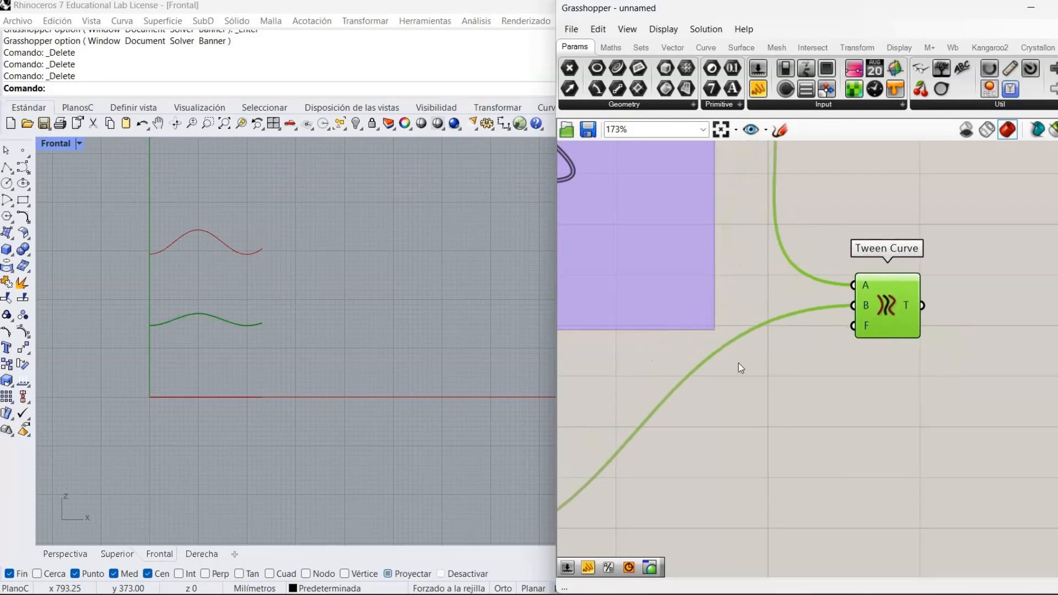
Add a Range component, connect its R output to Tween Curve's F input, and place it just below and before Tween Curve
click(738, 362)
double_click(739, 363)
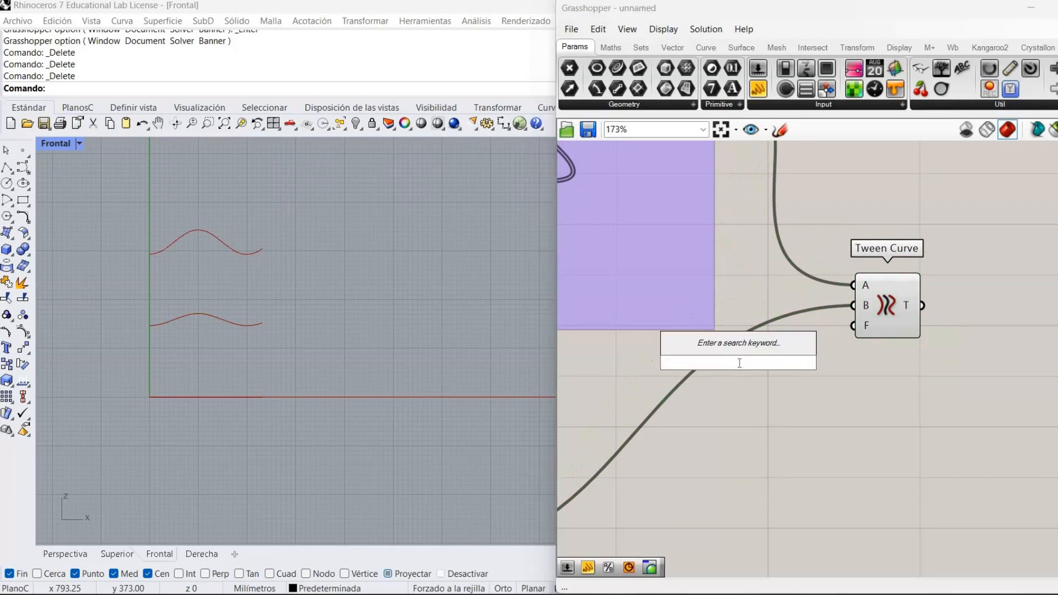
text(ran)
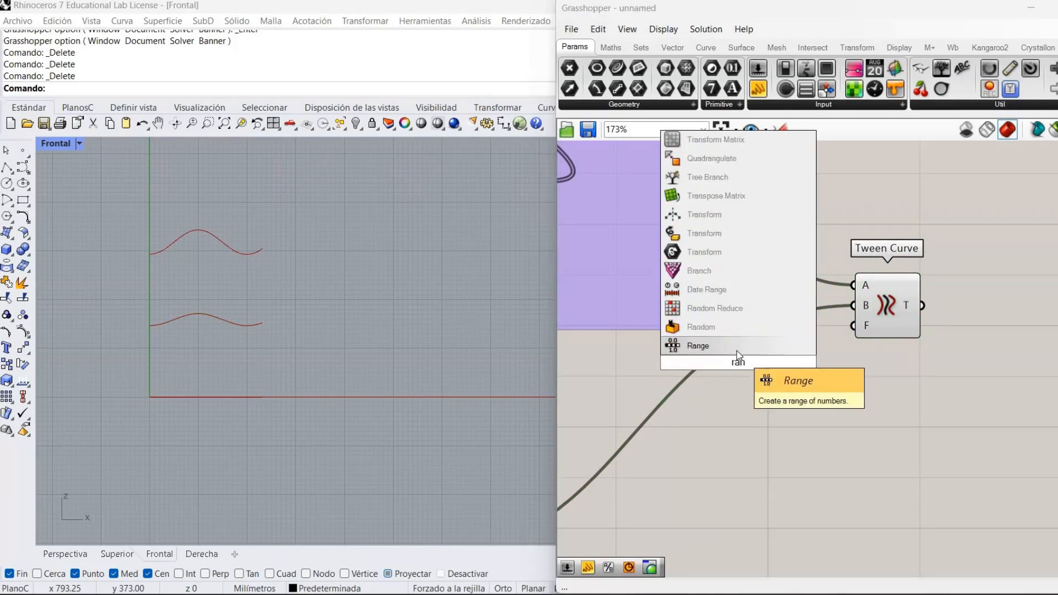
click(775, 349)
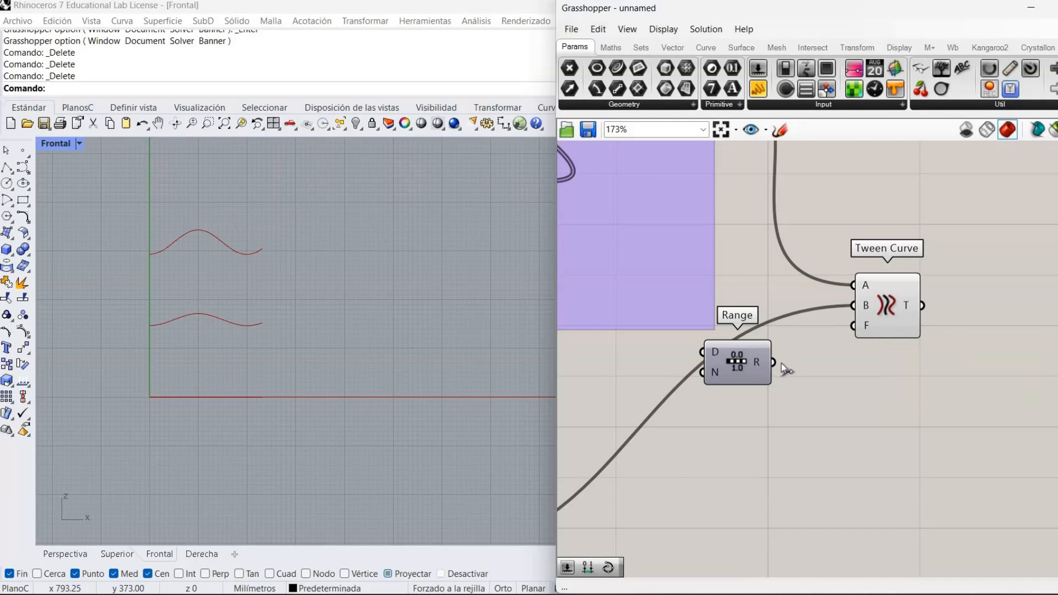
drag(766, 361, 853, 326)
drag(736, 380, 765, 402)
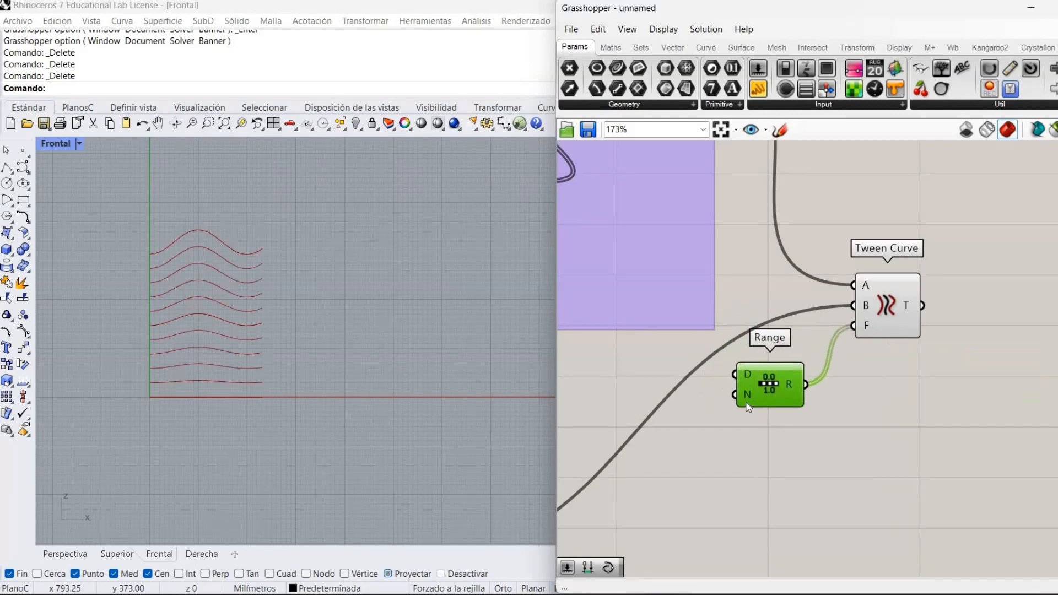
Add a number slider ranging from 10 to 50, connect it to the N input of Tween Curve's Range, and set it to 26
double_click(617, 406)
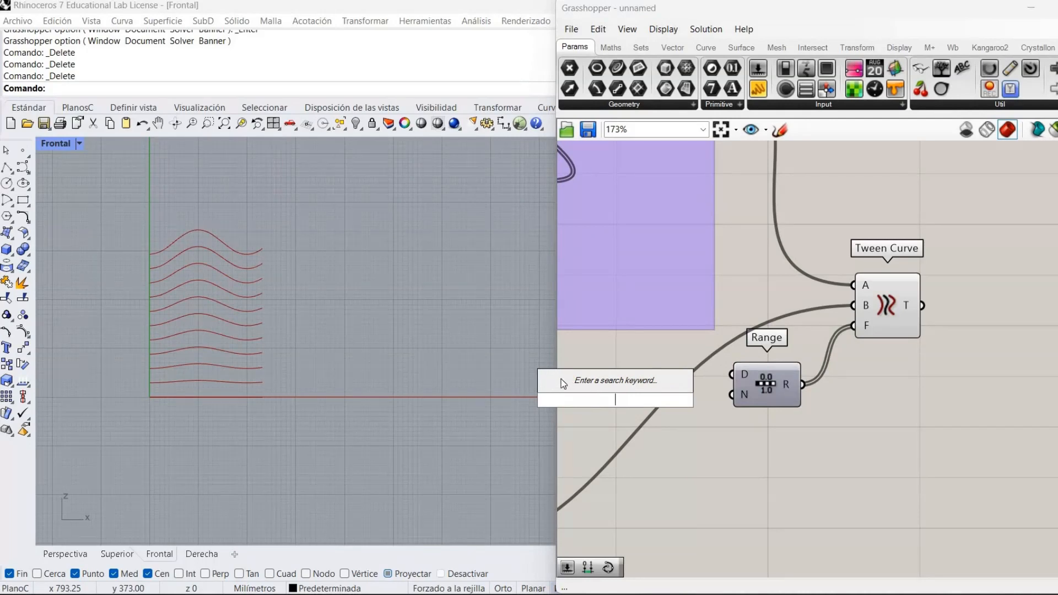
text(10)
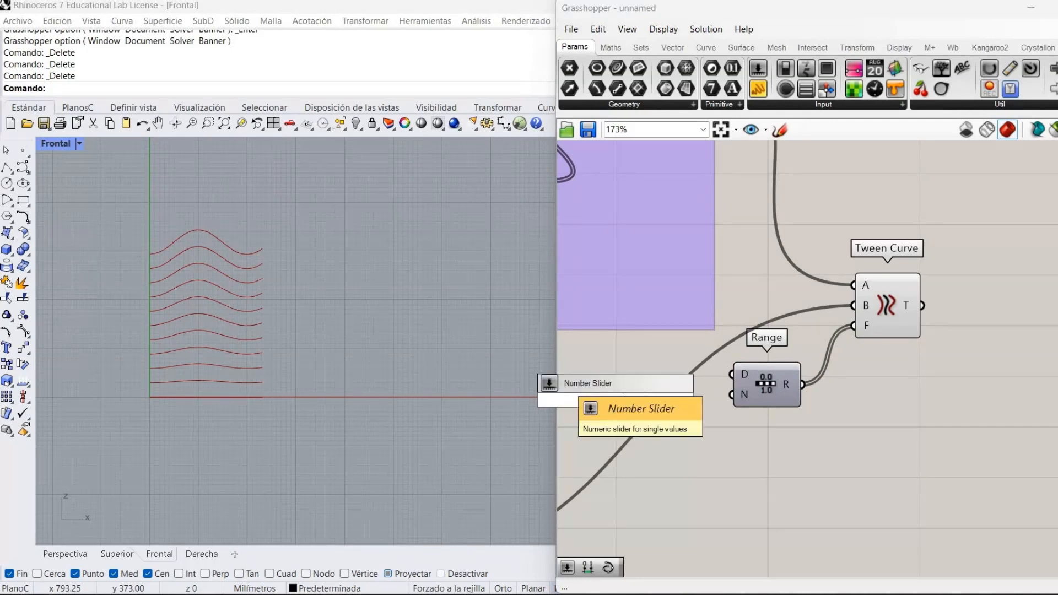
key(Return)
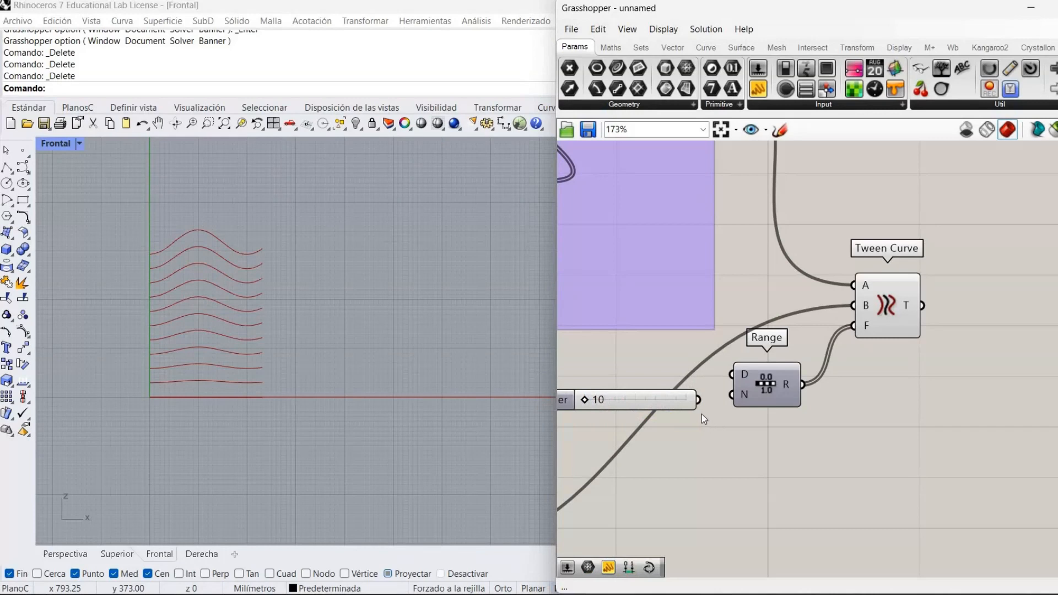
drag(698, 400, 732, 395)
drag(616, 394, 628, 398)
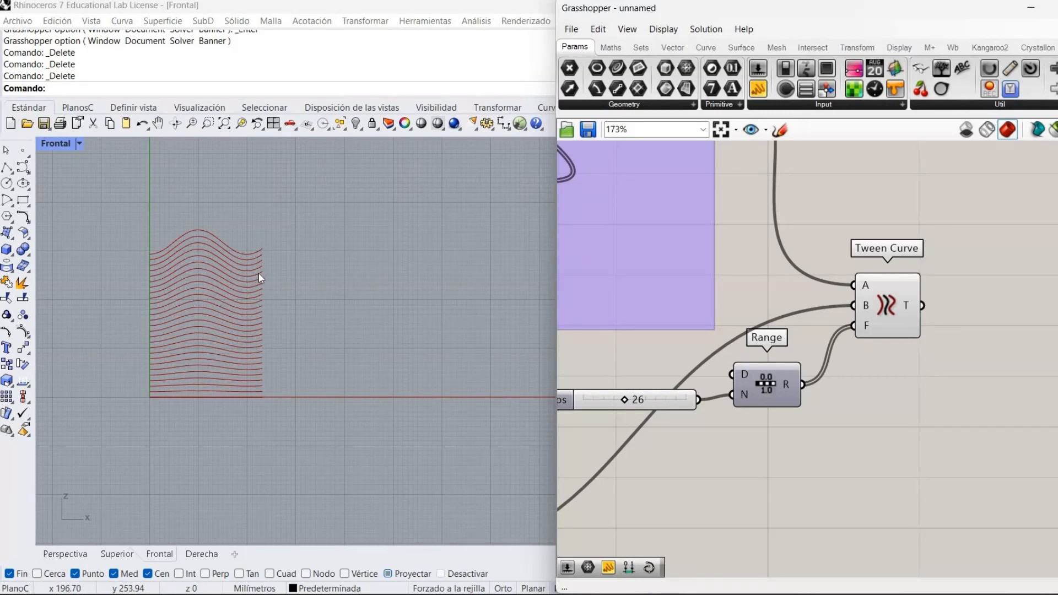
scroll(263, 250, up, 1)
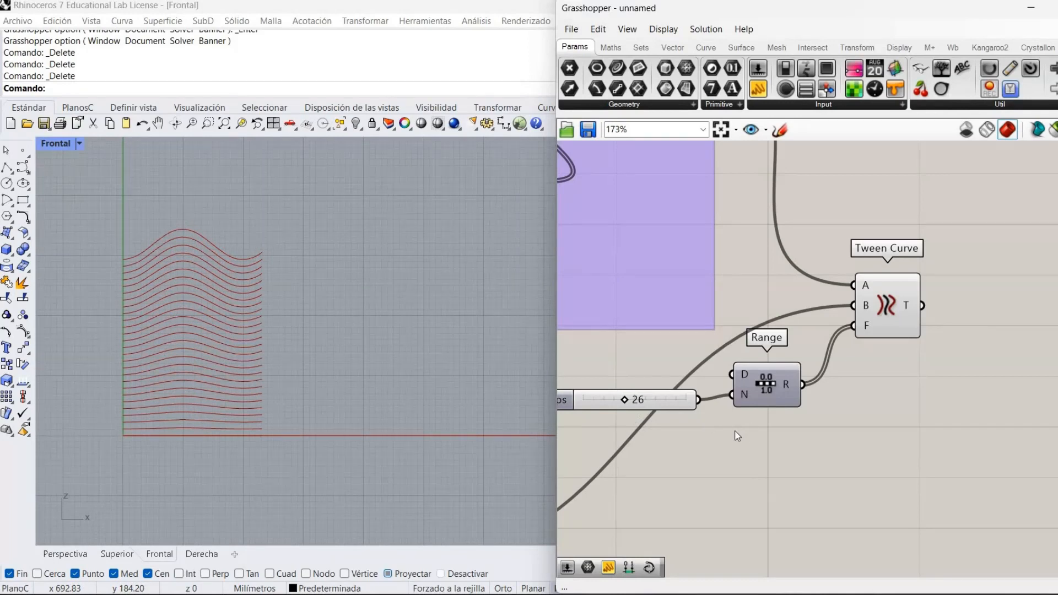
Set the rounding of the Steps slider to even numbers in its slider settings
right_drag(736, 434, 846, 451)
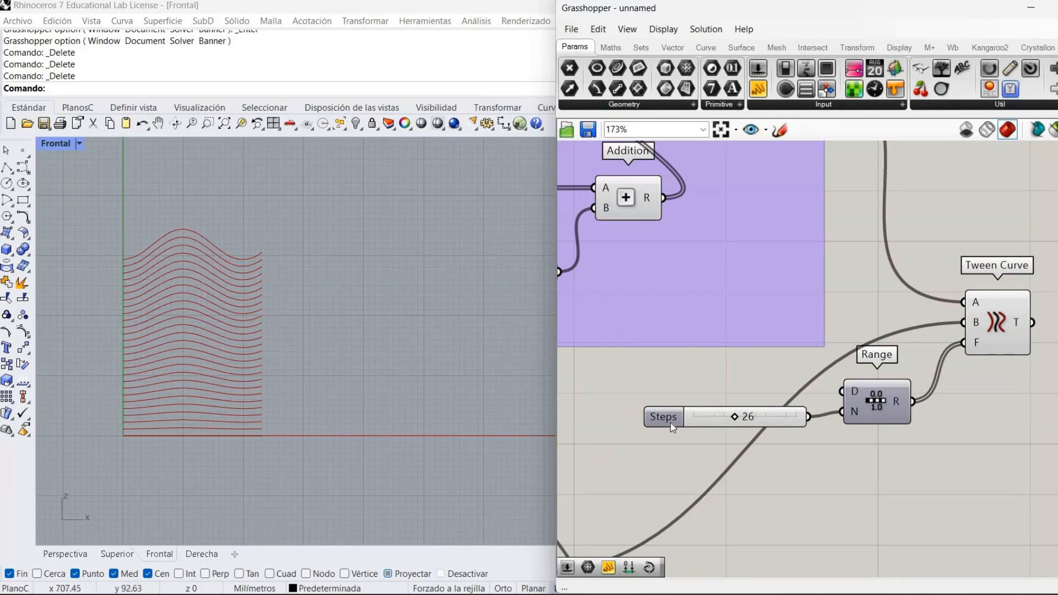
right_drag(669, 420, 663, 418)
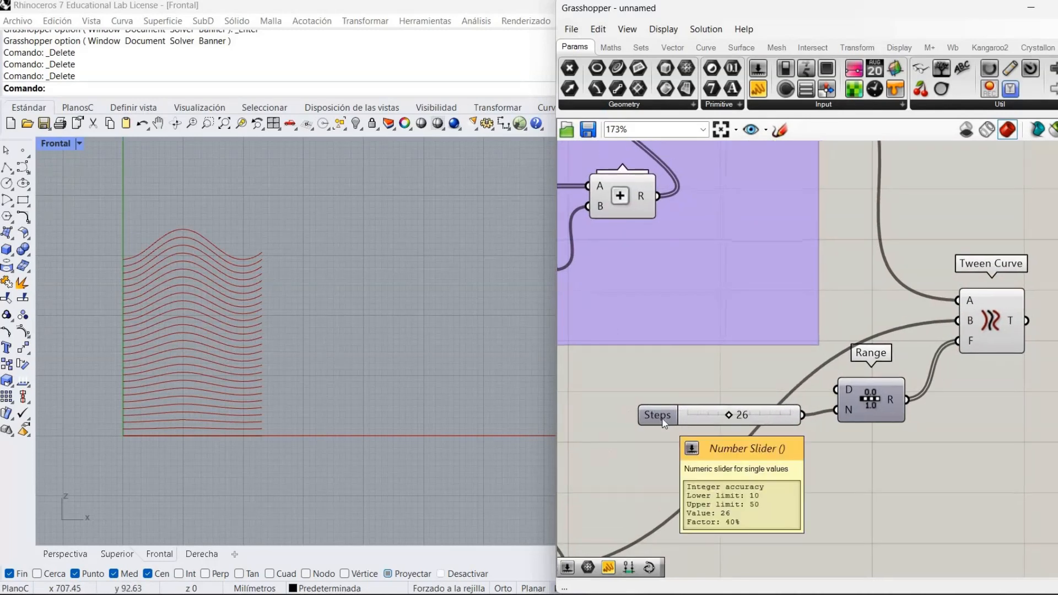
right_click(676, 429)
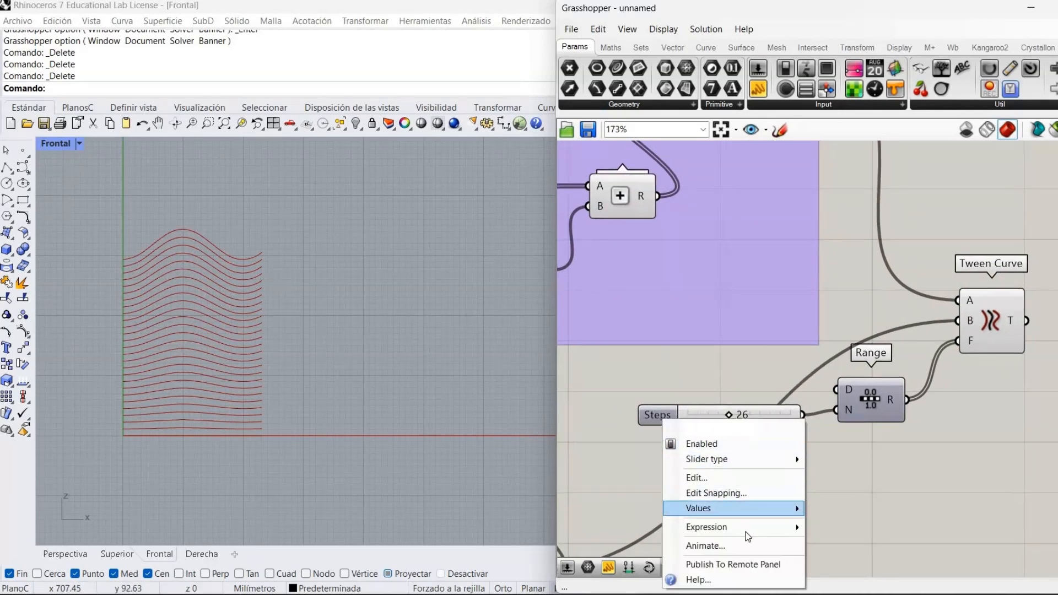
mouse_move(711, 527)
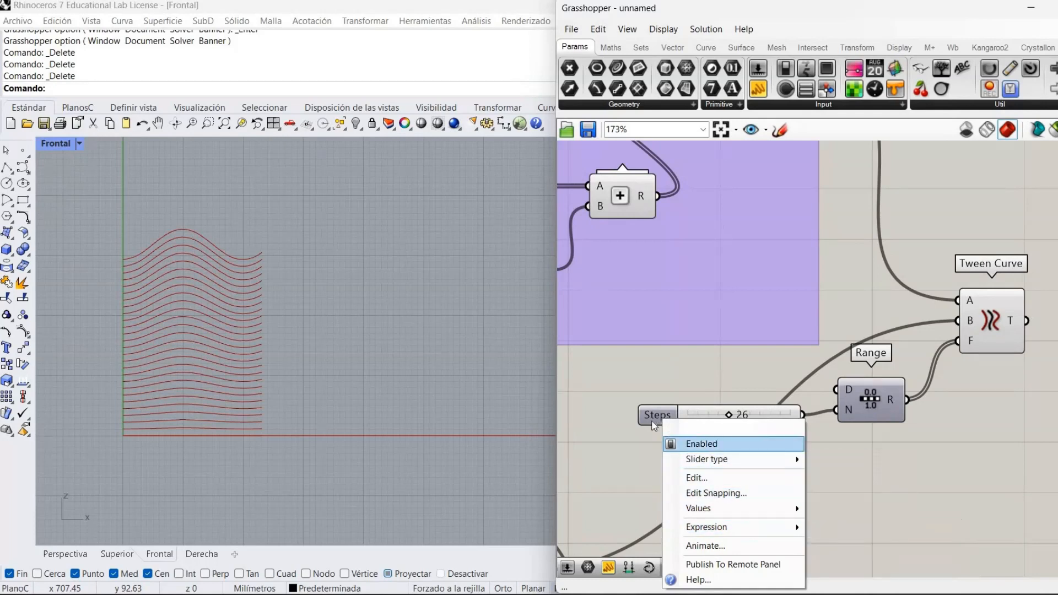
click(697, 477)
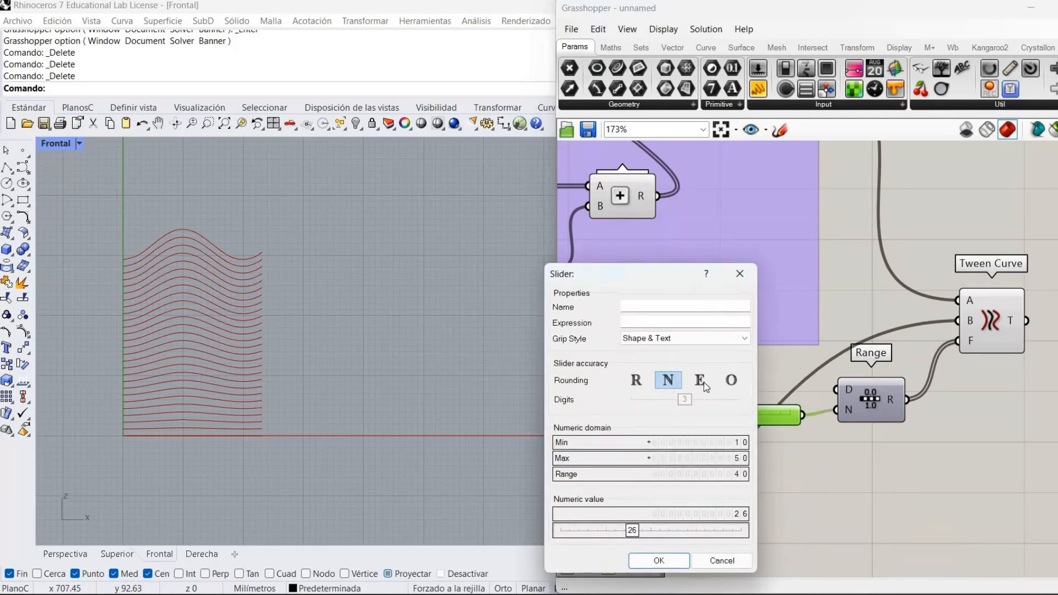
click(700, 380)
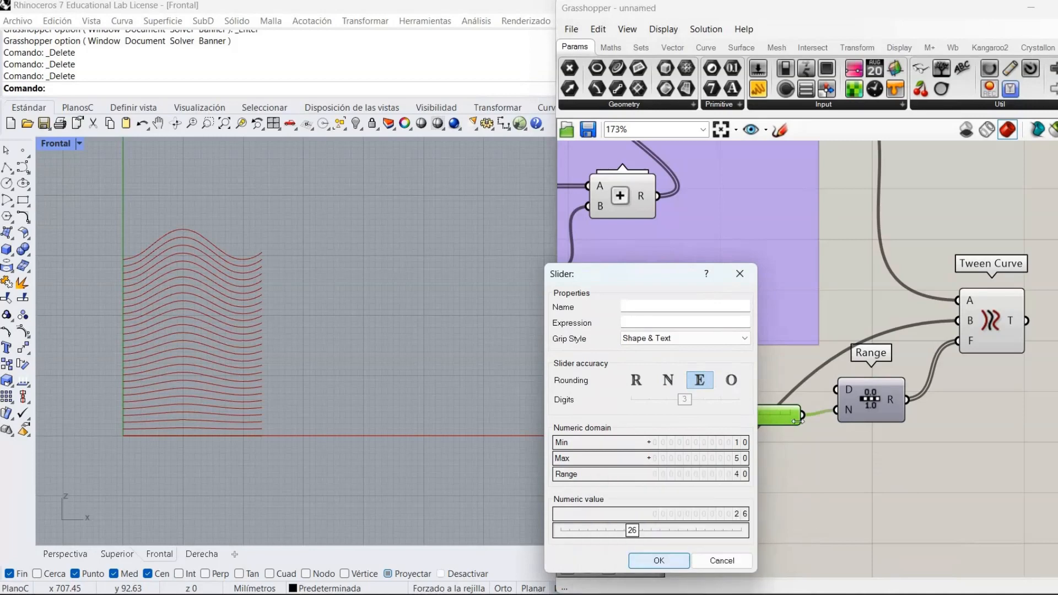
key(Return)
click(824, 472)
scroll(917, 481, down, 2)
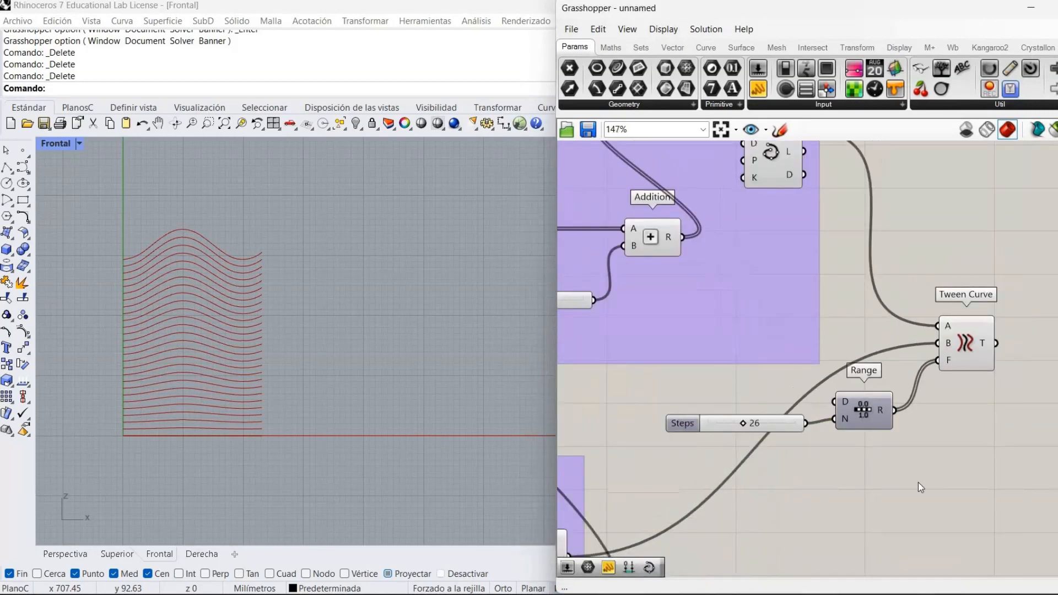
scroll(918, 481, down, 1)
Turn off the preview of the Interpolate component and of the Line SDL component
right_drag(868, 201, 895, 203)
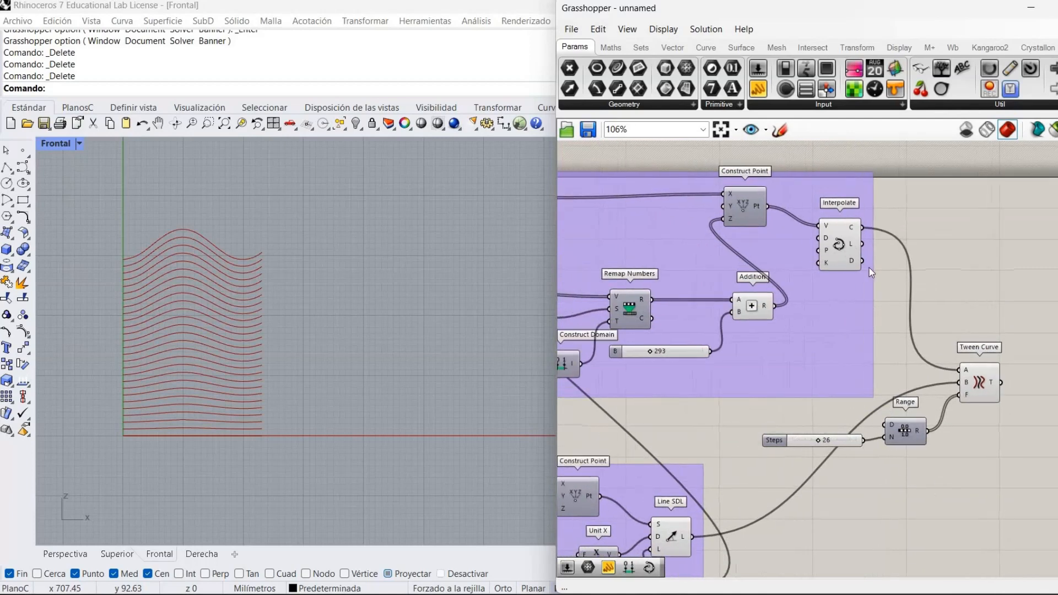
right_click(840, 245)
click(868, 270)
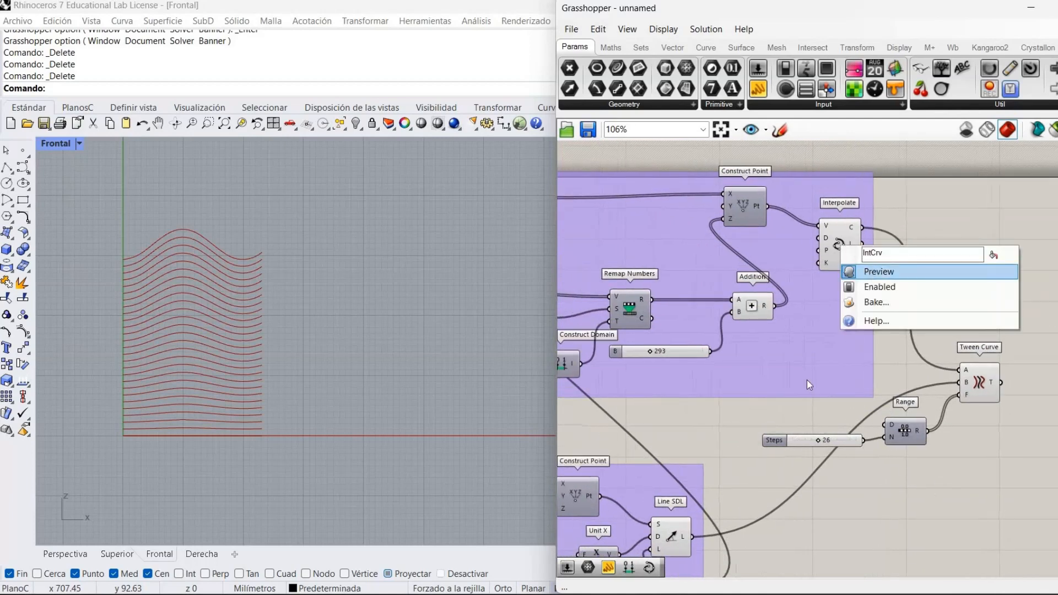
right_click(668, 542)
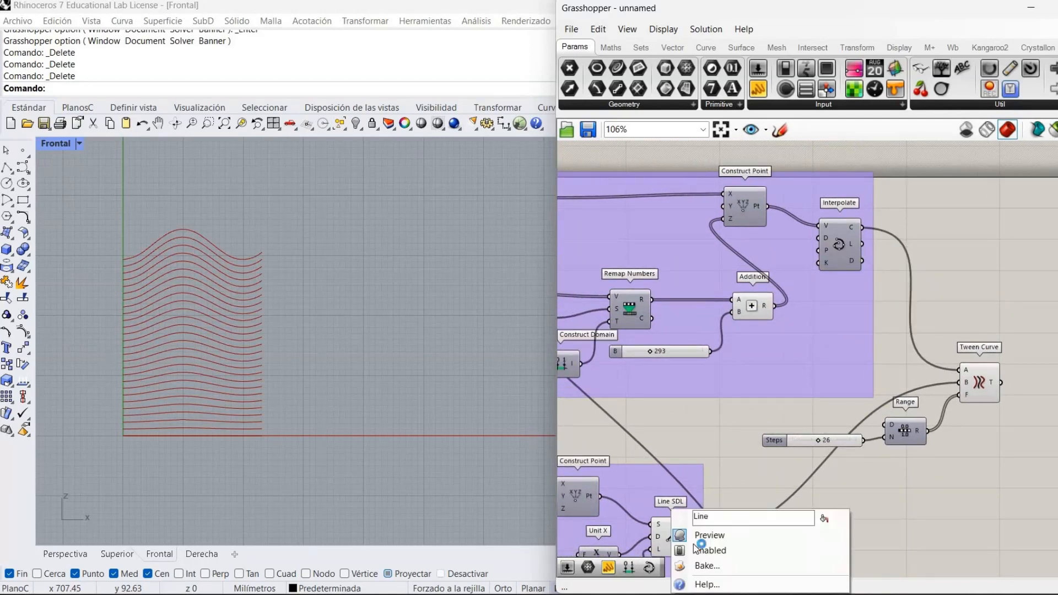
click(709, 537)
Switch Rhino from the maximized Frontal viewport to a maximized Perspectiva viewport
right_drag(906, 435, 776, 465)
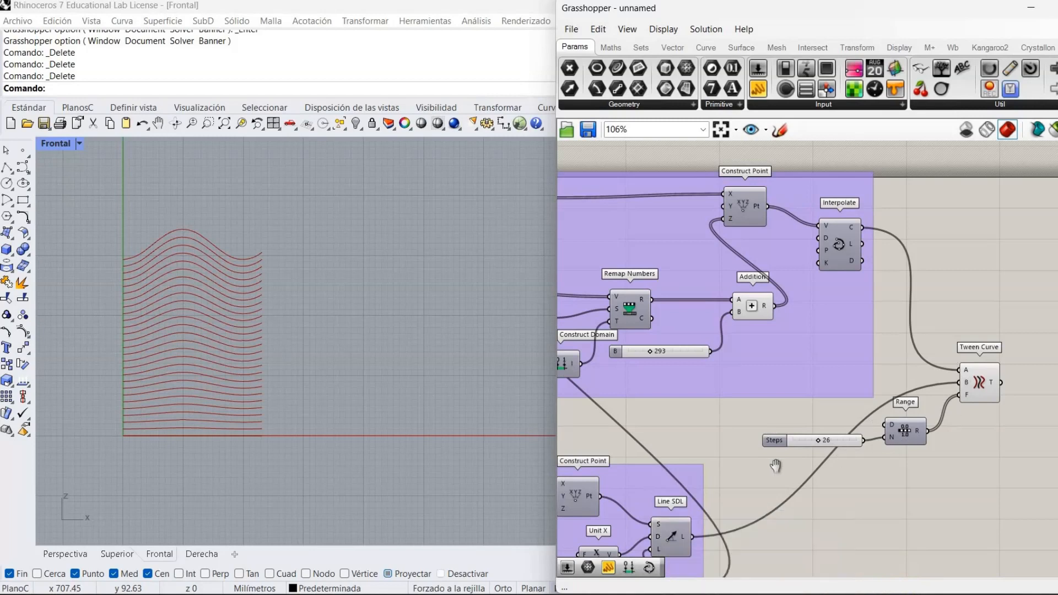
right_drag(885, 542, 832, 511)
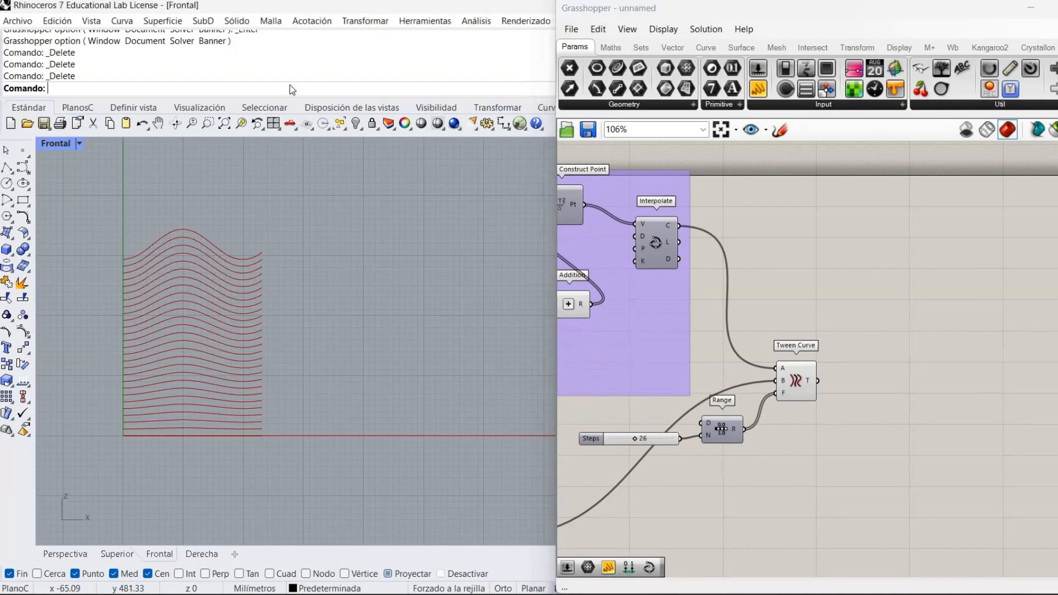
double_click(57, 142)
double_click(495, 143)
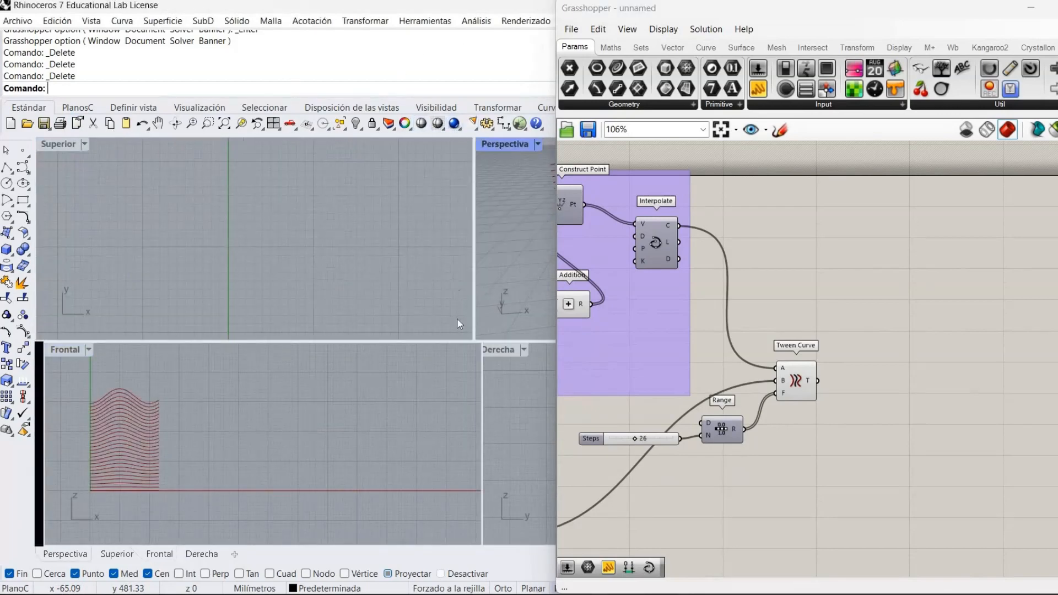
Add an Extrude component after Tween Curve and connect Tween Curve's T output to its B input
double_click(949, 416)
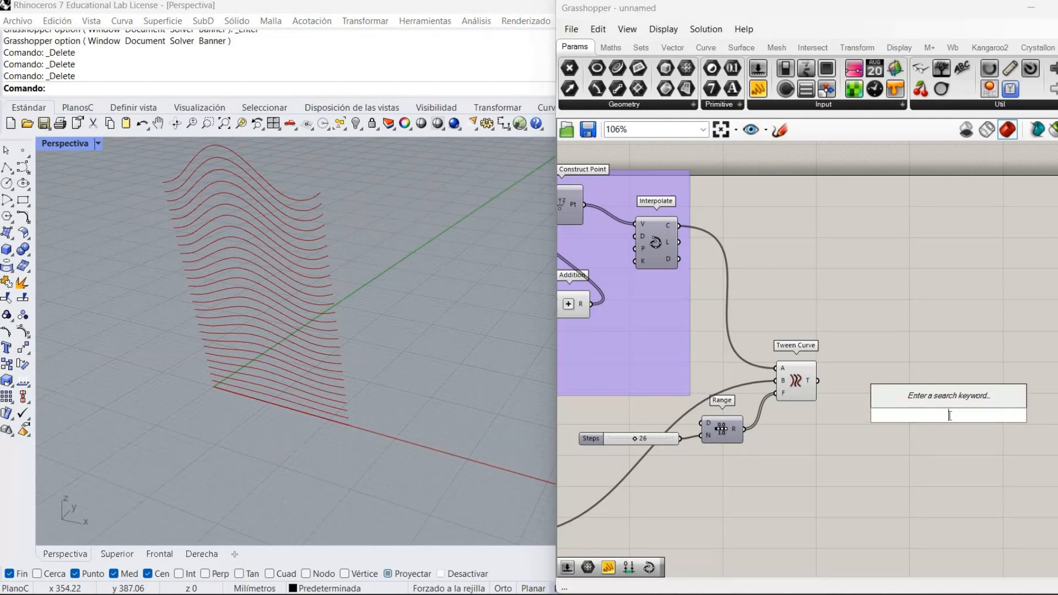
text(extr)
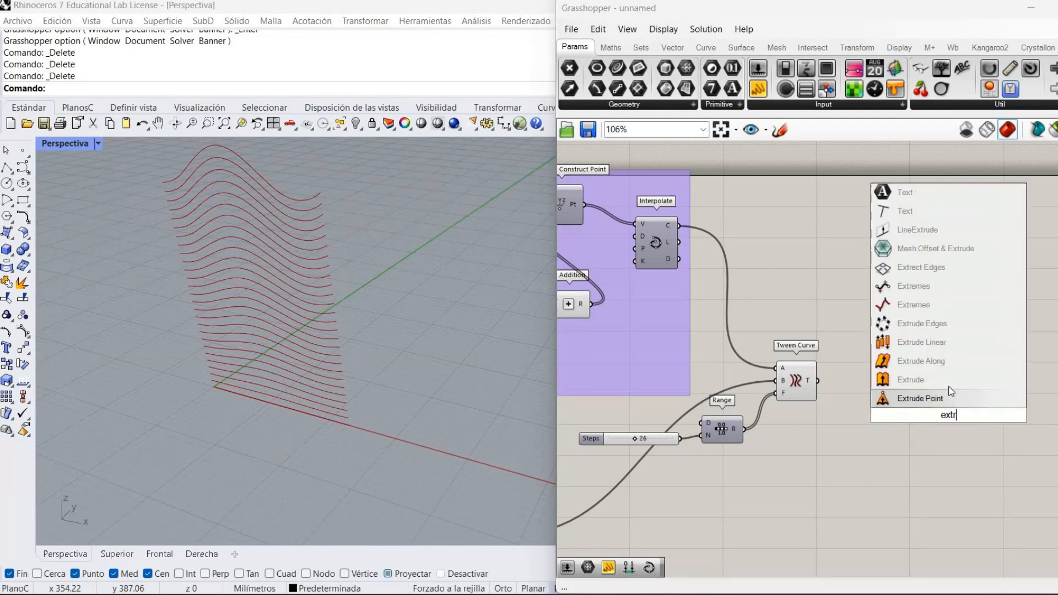
click(949, 386)
drag(819, 380, 931, 420)
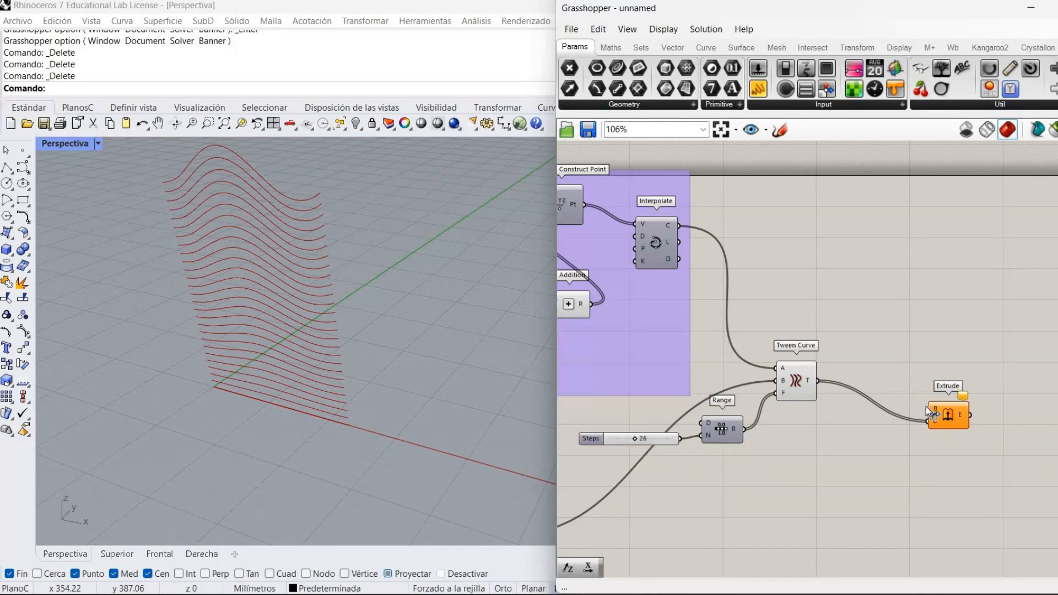
Add a Unit Y vector just before Extrude and connect its V output to Extrude's D input
double_click(907, 430)
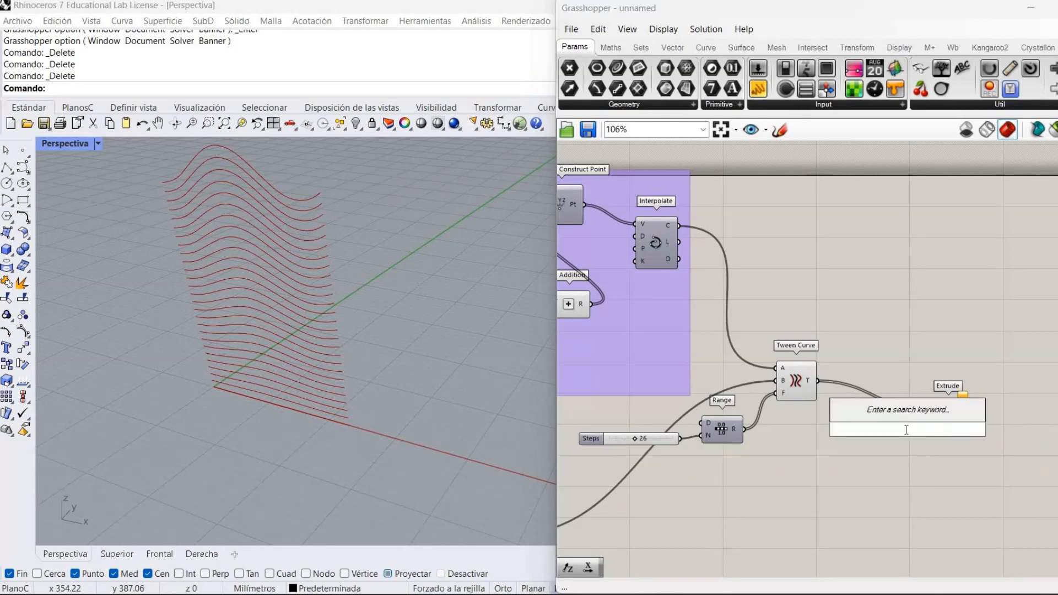
text(y)
click(881, 418)
mouse_move(921, 436)
mouse_down()
mouse_move(905, 434)
mouse_move(933, 443)
mouse_move(930, 421)
mouse_up()
click(872, 399)
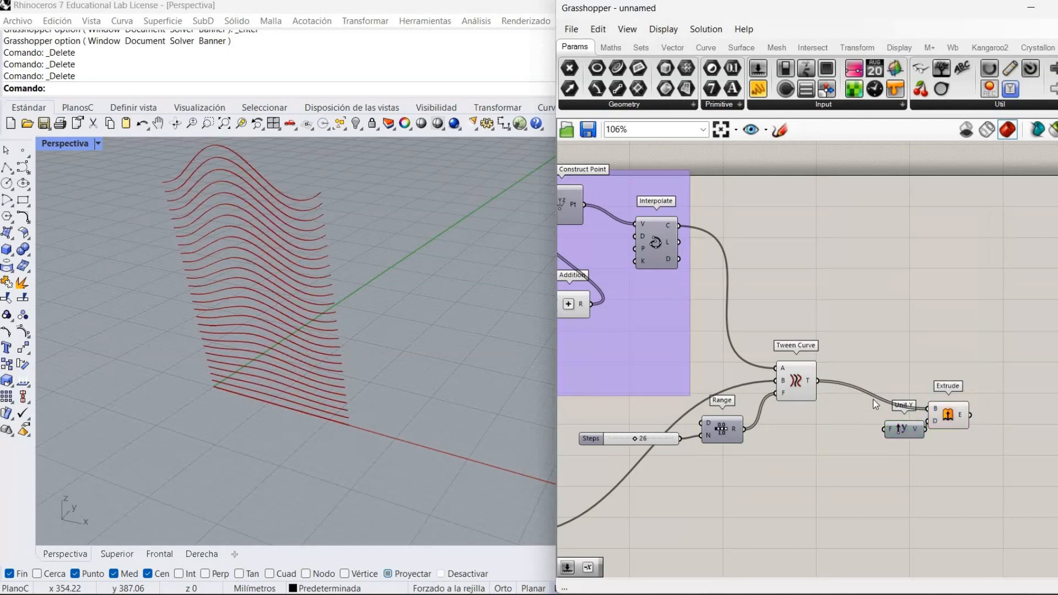
Connect the line group's Length slider to Unit Y's F input so it drives the extrusion depth
double_click(820, 441)
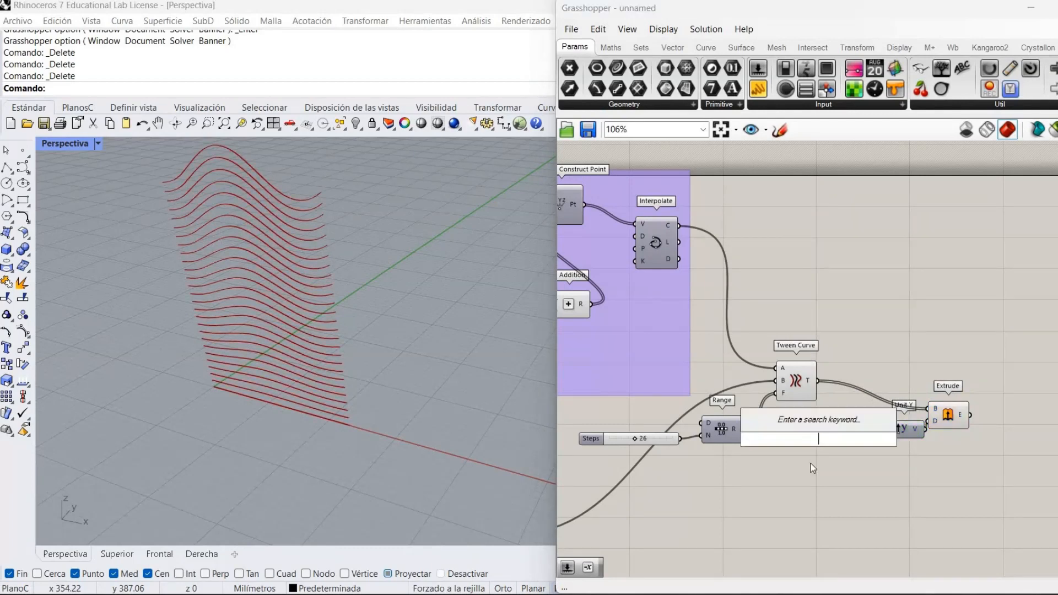
scroll(814, 451, down, 1)
right_drag(815, 451, 974, 271)
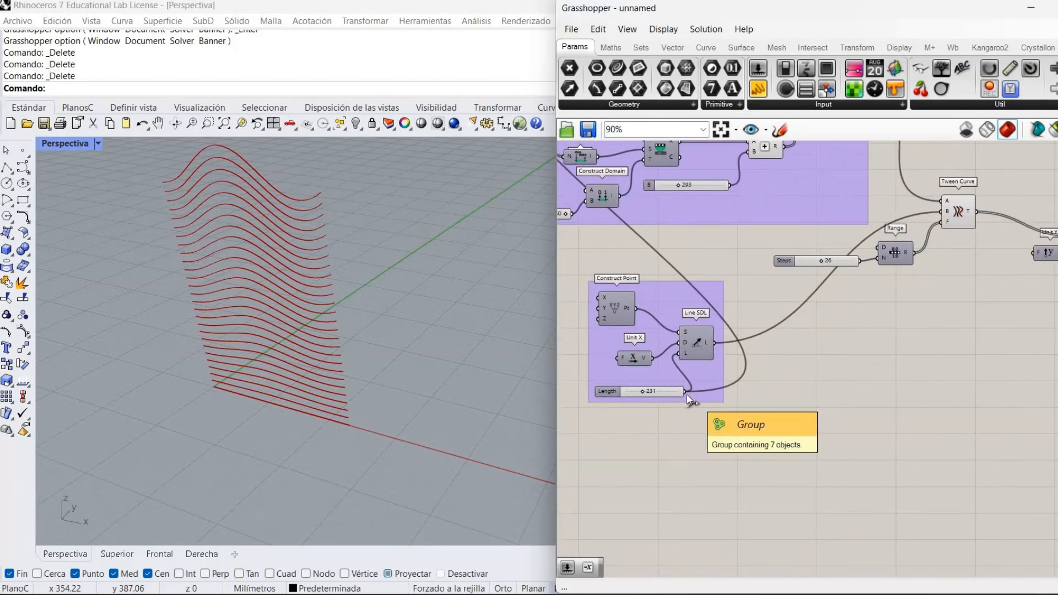
drag(685, 391, 1040, 265)
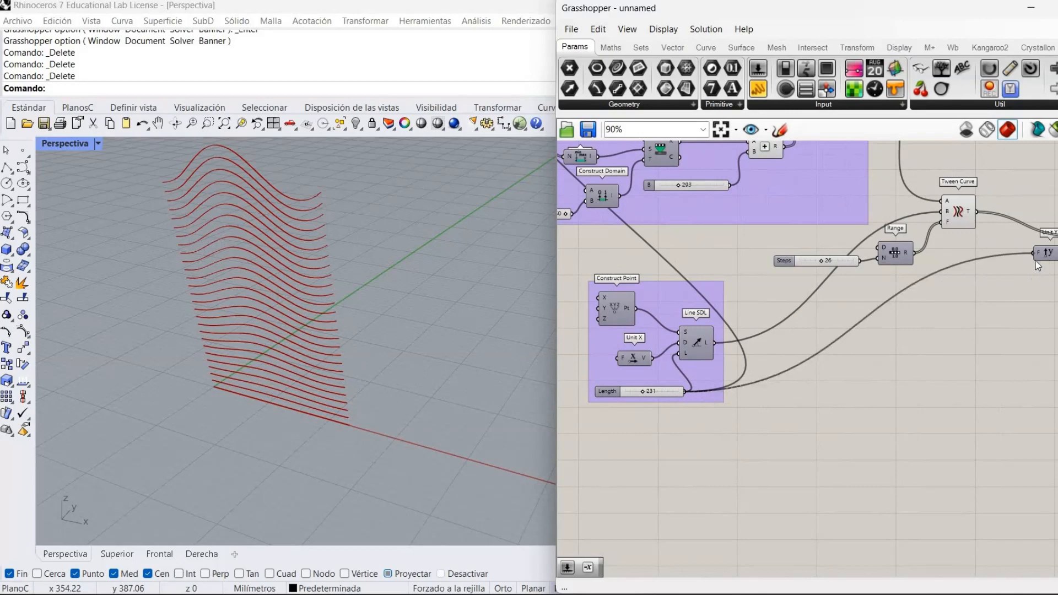
right_drag(211, 354, 203, 316)
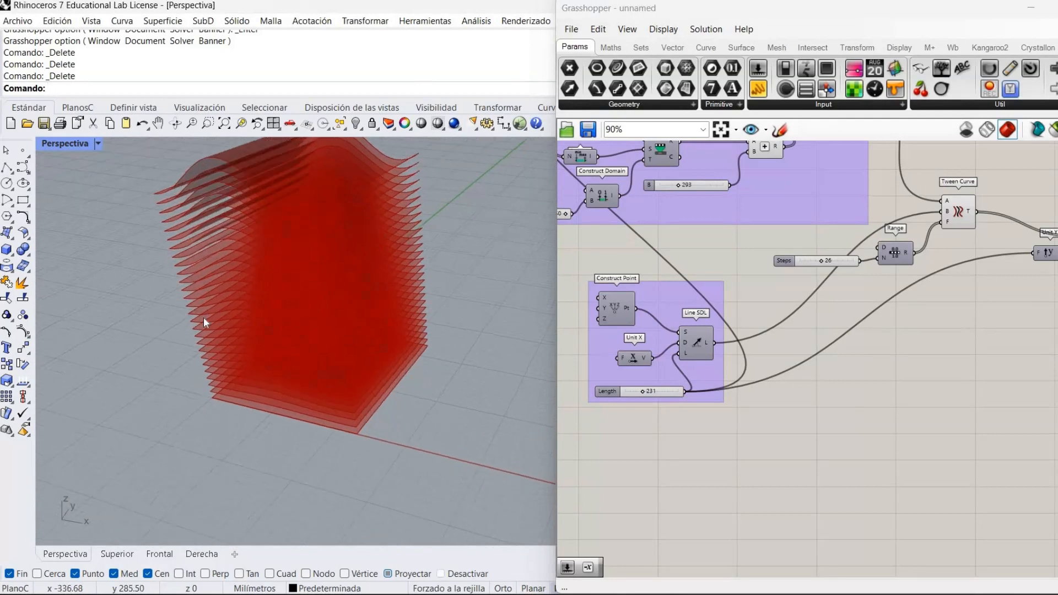
right_drag(170, 396, 209, 300)
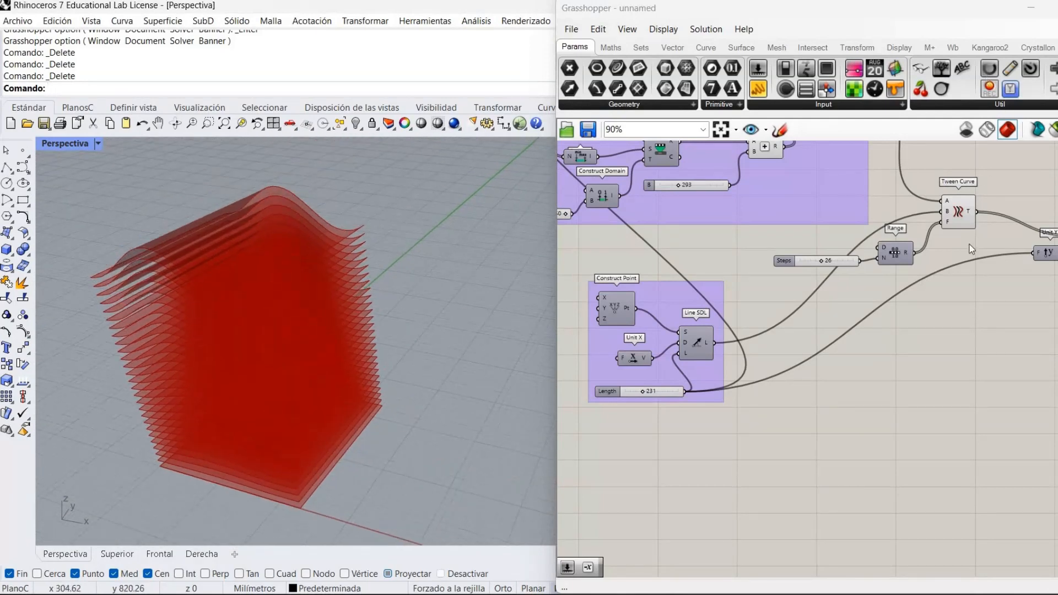
Turn off the preview of Tween Curve and view the extruded surfaces from a lower angle
right_click(964, 212)
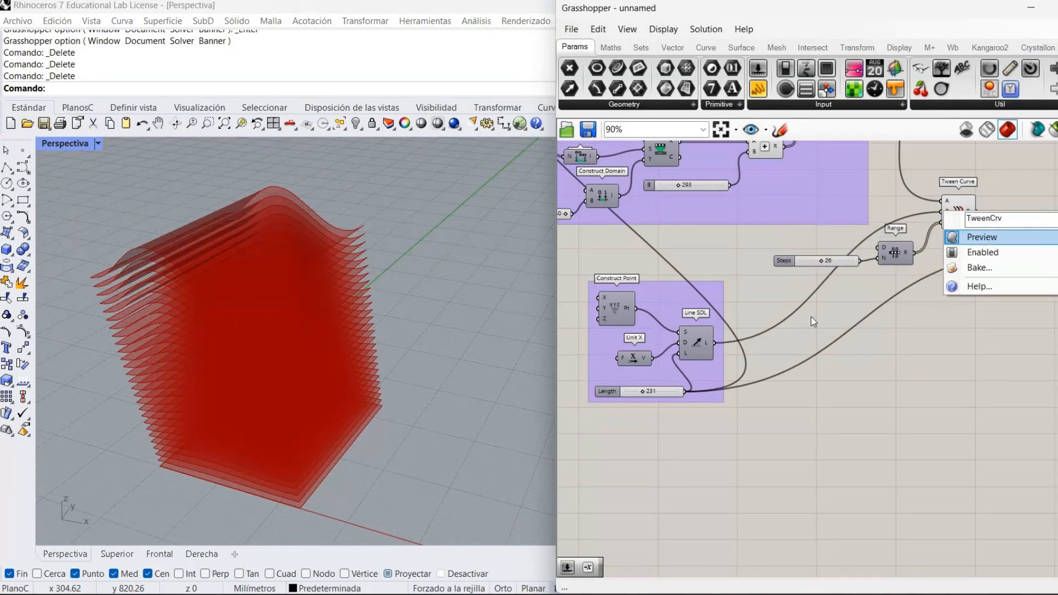
click(171, 423)
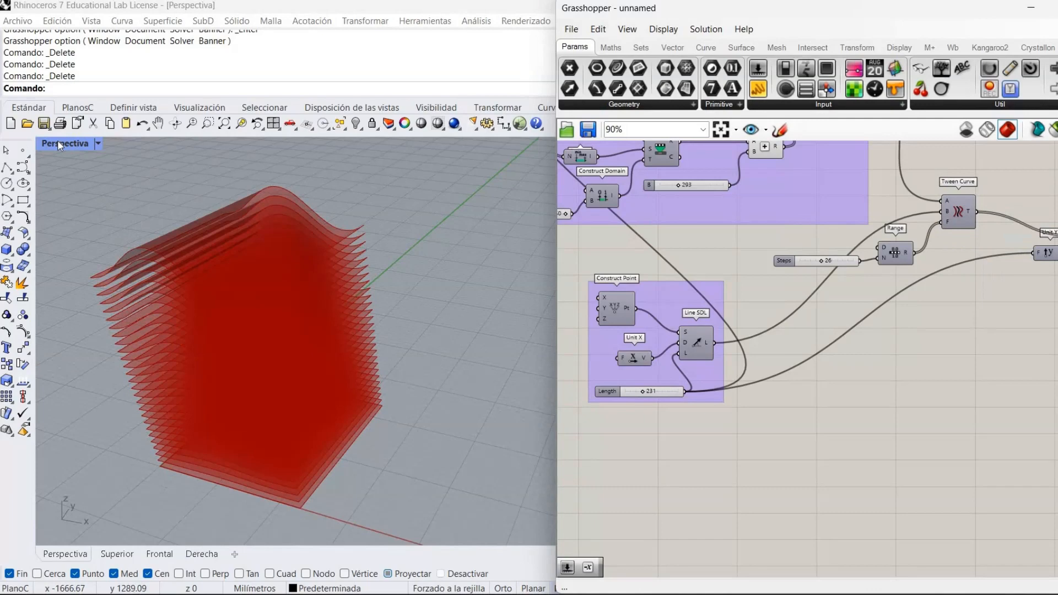
right_drag(132, 330, 128, 307)
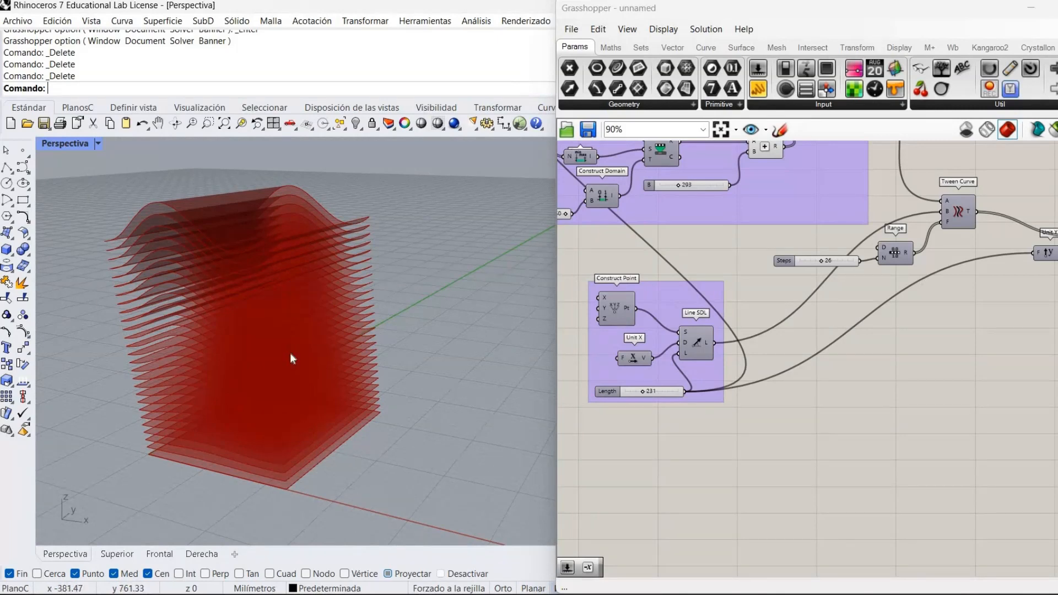
Add an Area component in the free space below Extrude
right_drag(1026, 432, 838, 448)
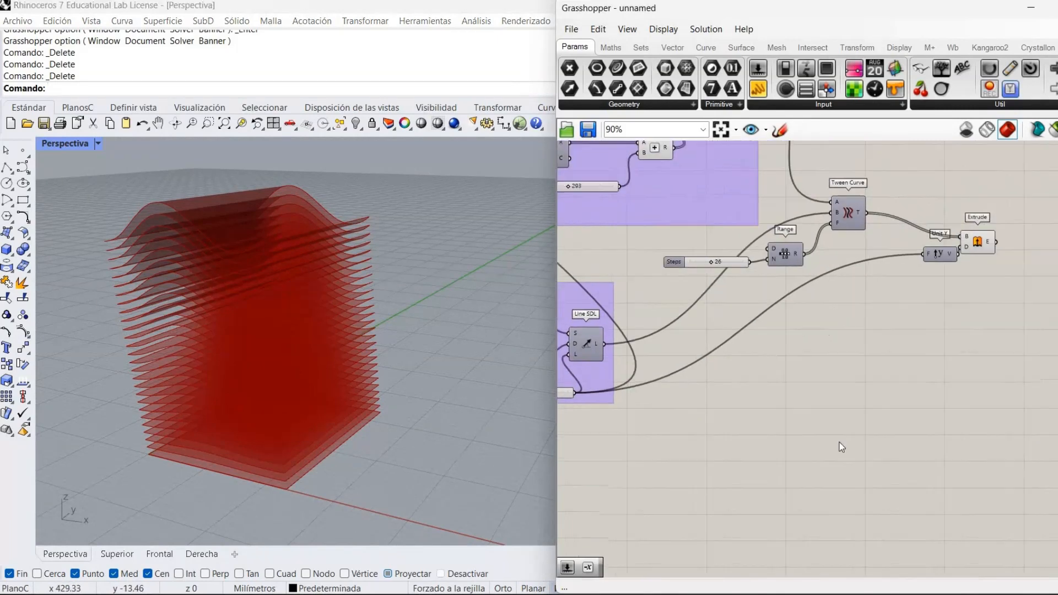
double_click(846, 337)
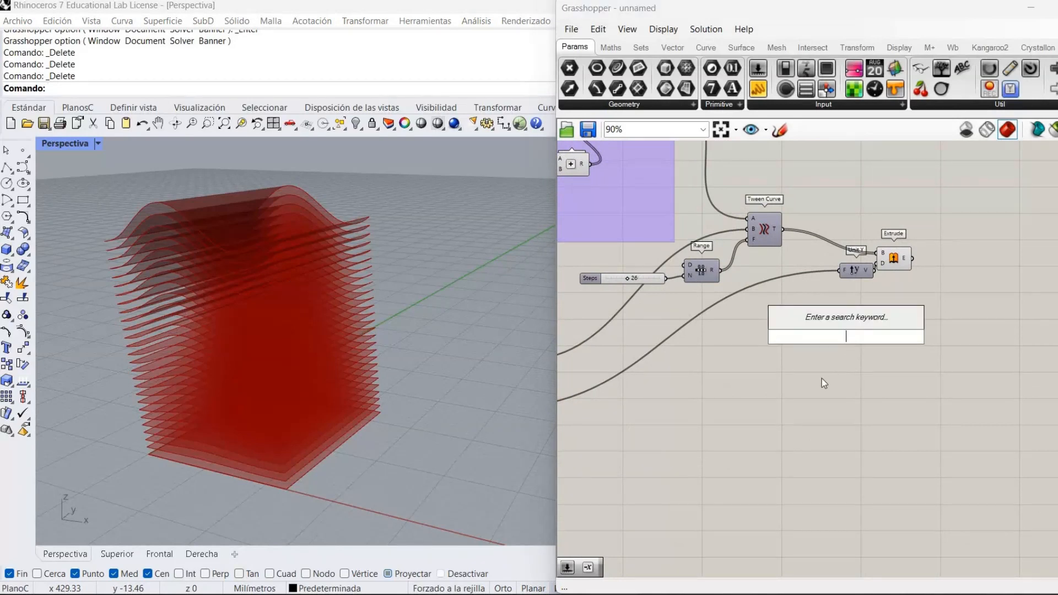
text(area)
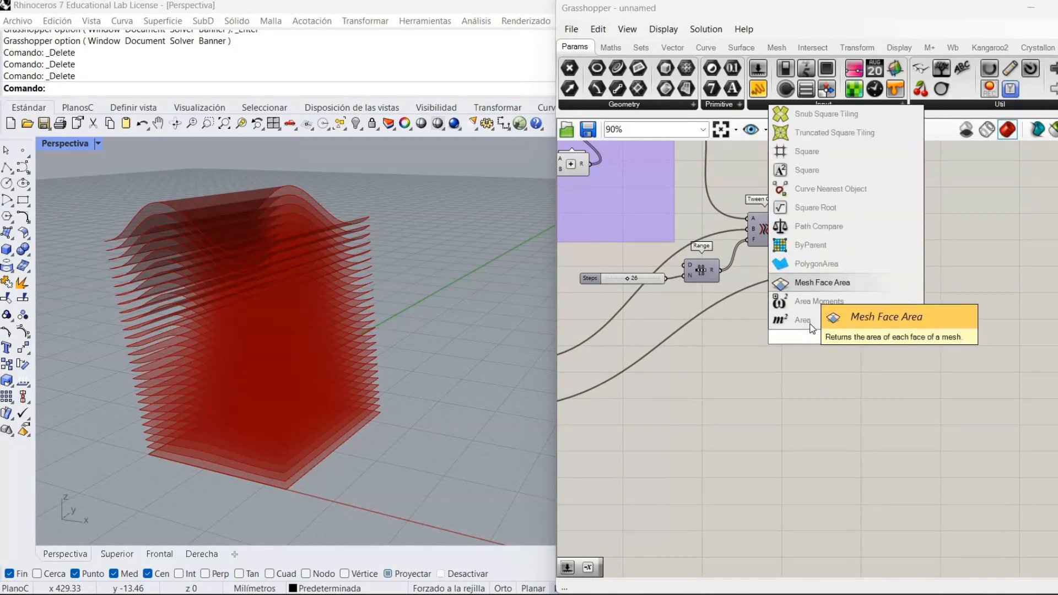
click(810, 325)
right_drag(701, 410, 835, 456)
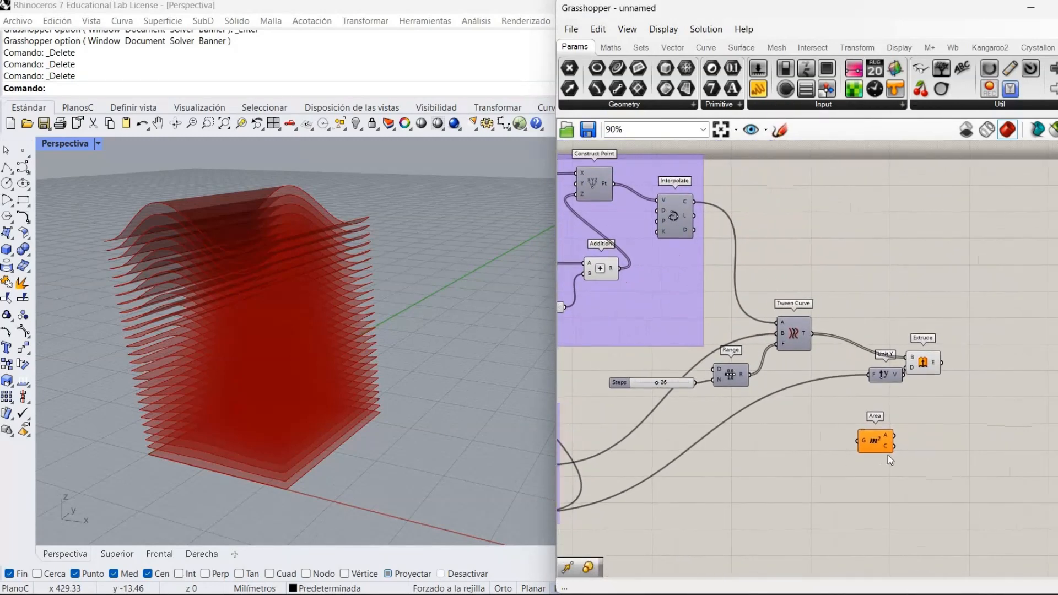
Move Area farther away from Extrude and add a List Item component beside it
drag(873, 448, 924, 463)
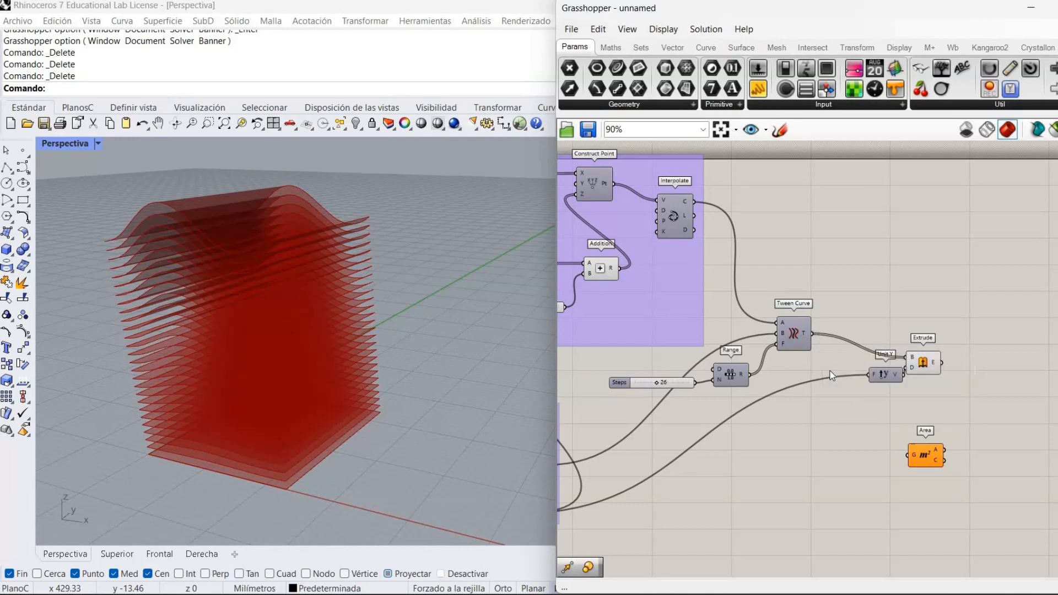
double_click(848, 438)
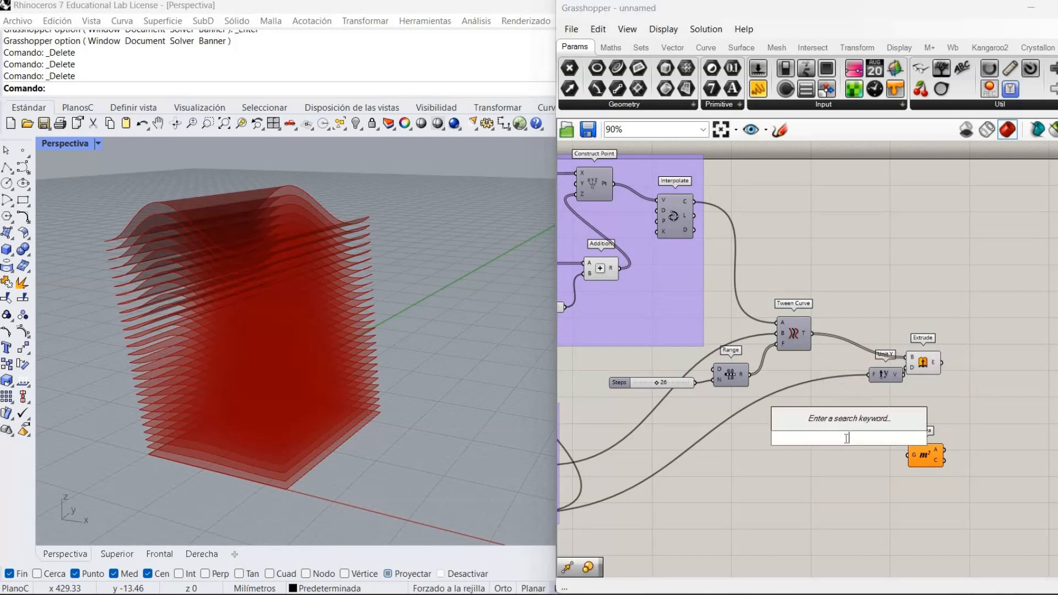
text(lis)
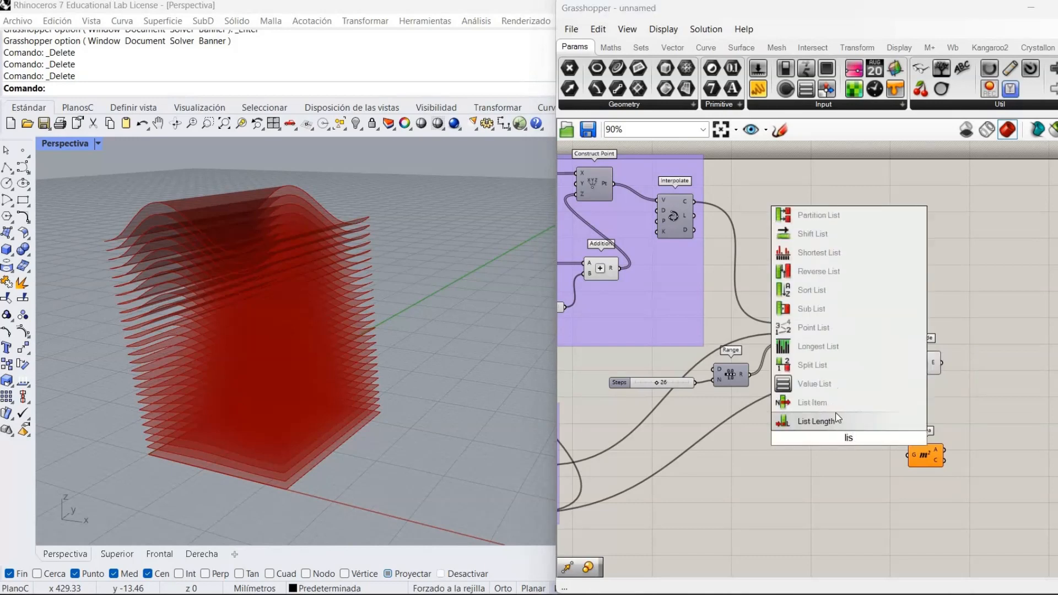
click(818, 402)
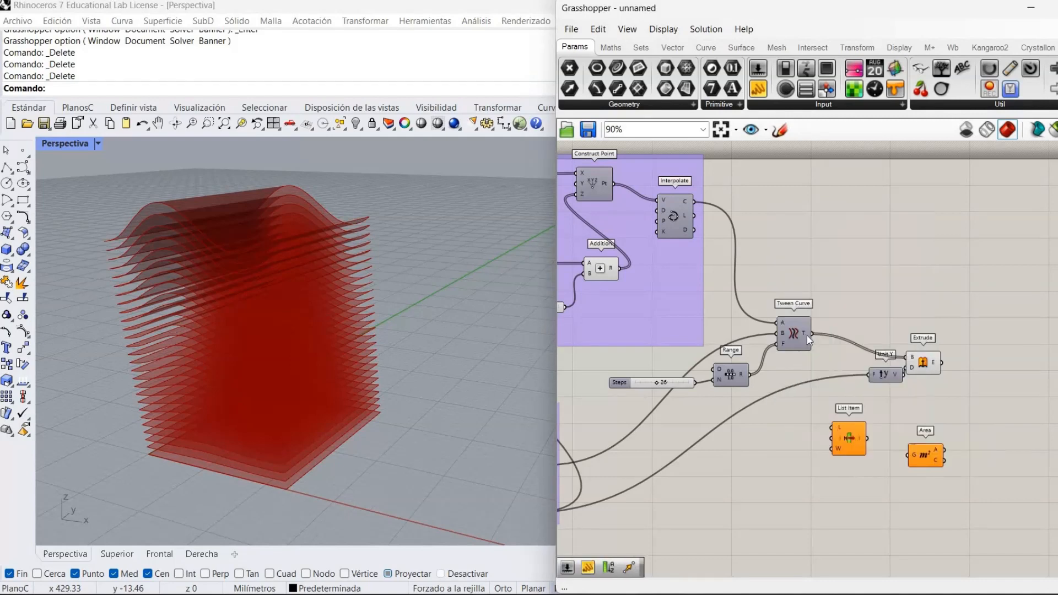
Connect Extrude's E output to List Item's L input and arrange List Item between Extrude and Area
drag(812, 333, 832, 428)
click(850, 445)
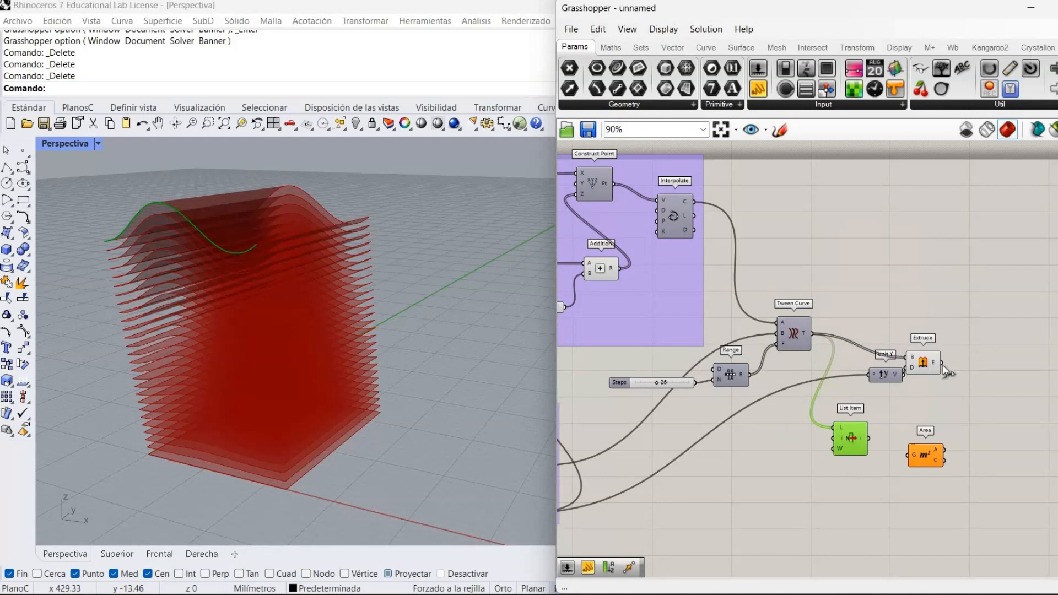
drag(943, 365, 976, 393)
right_drag(851, 514, 777, 496)
drag(851, 438, 964, 420)
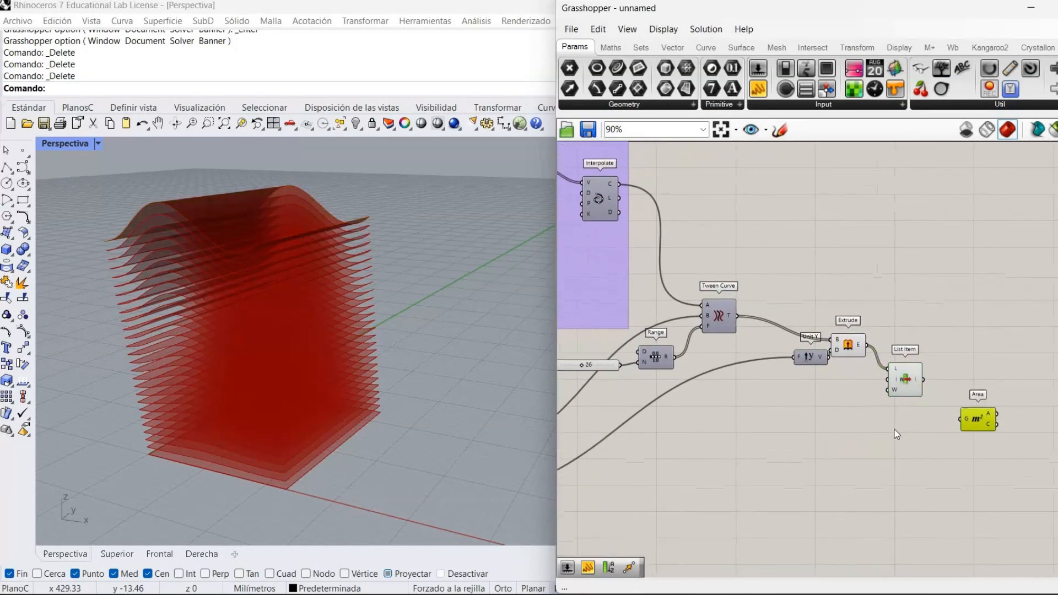
click(908, 385)
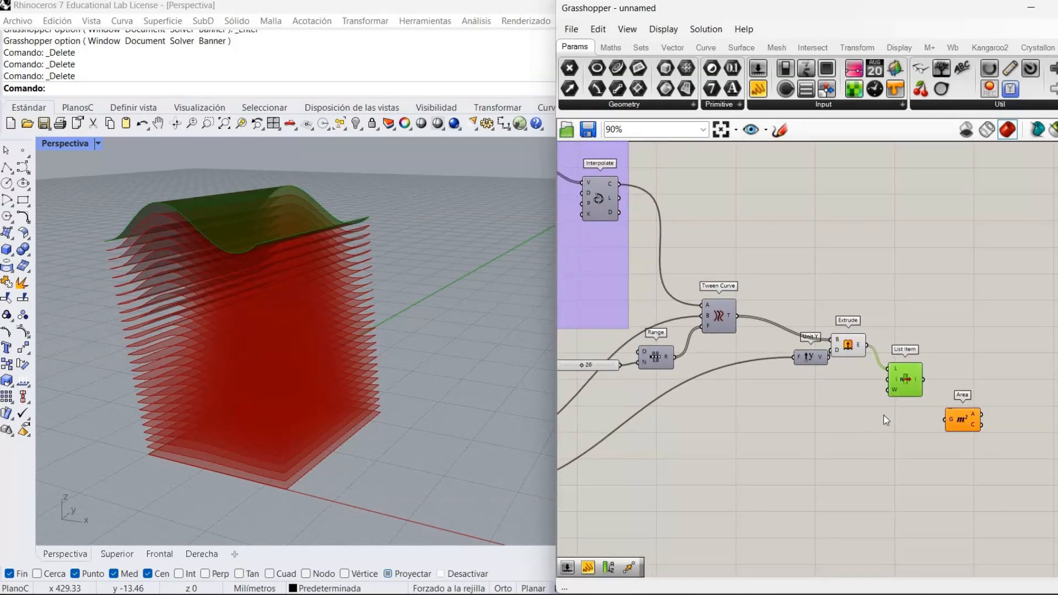
Try reversing the list order on List Item's L input and check which surface it picks
scroll(915, 434, up, 3)
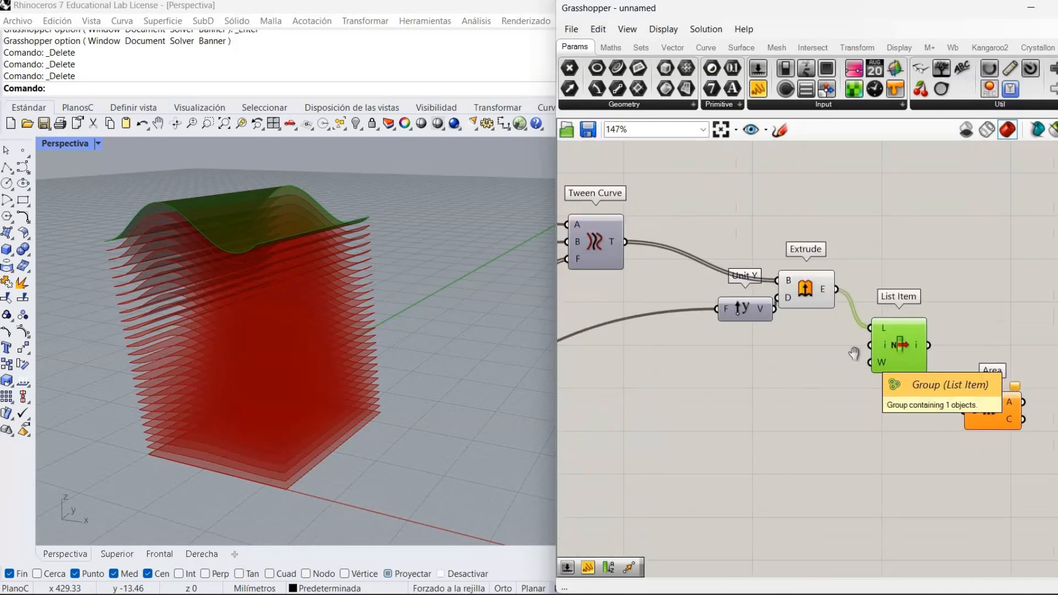
mouse_move(737, 436)
right_down()
mouse_move(722, 438)
mouse_move(750, 442)
right_up()
scroll(750, 441, up, 3)
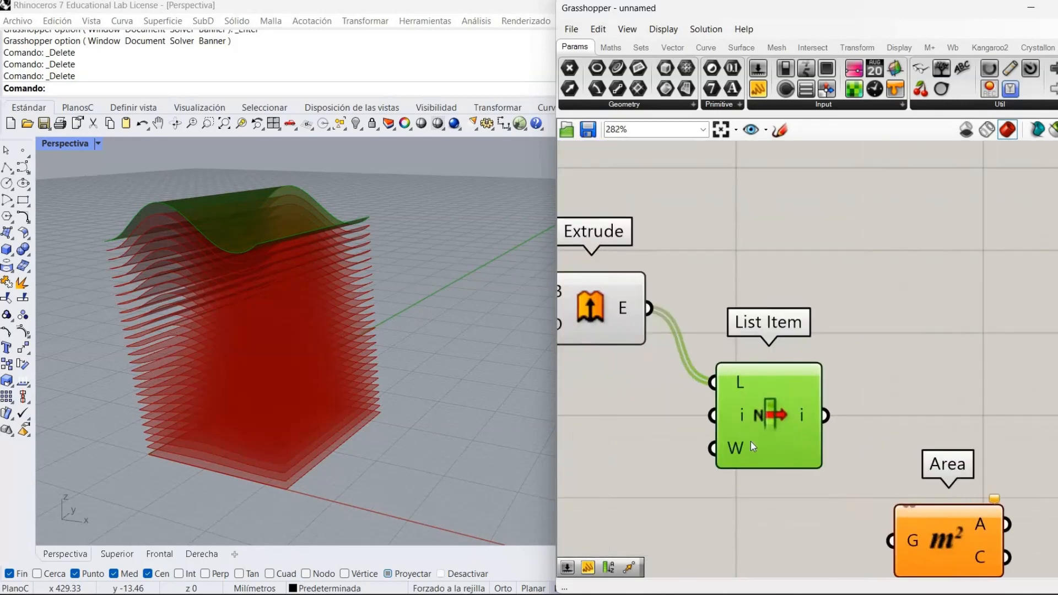
scroll(750, 441, up, 2)
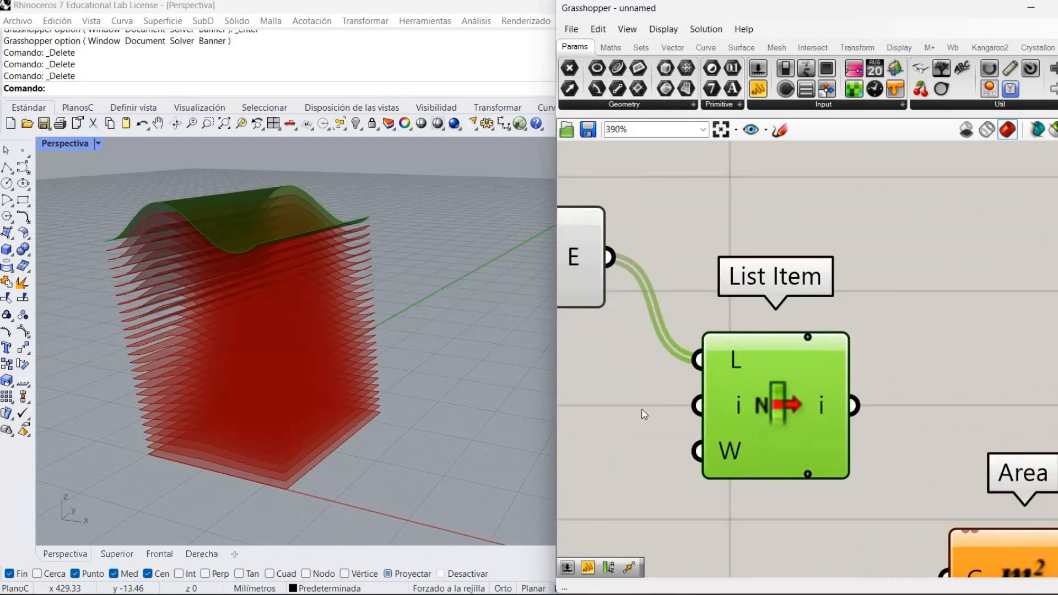
scroll(644, 414, down, 2)
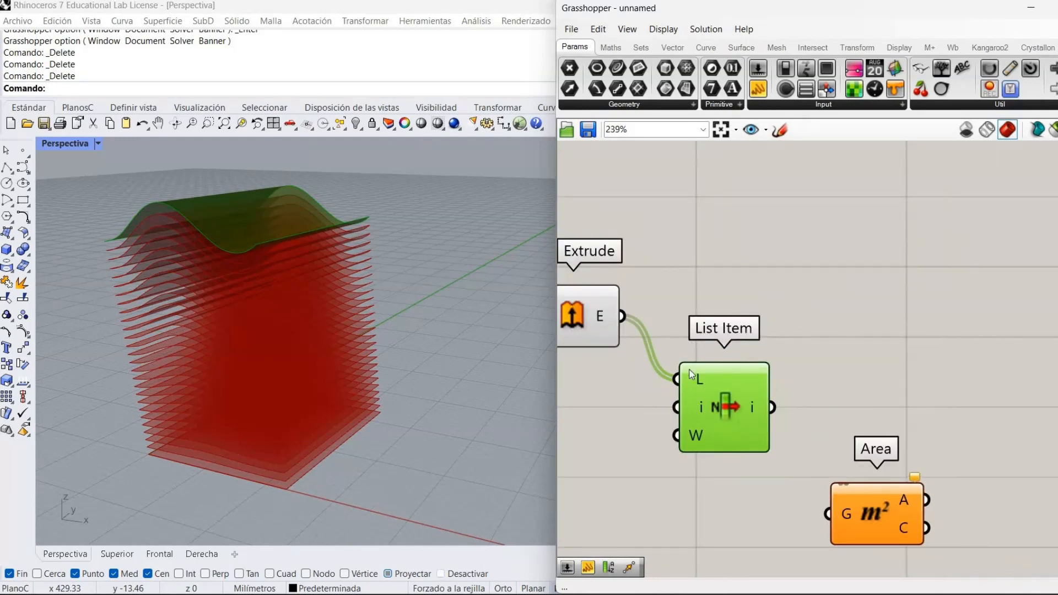
right_click(704, 387)
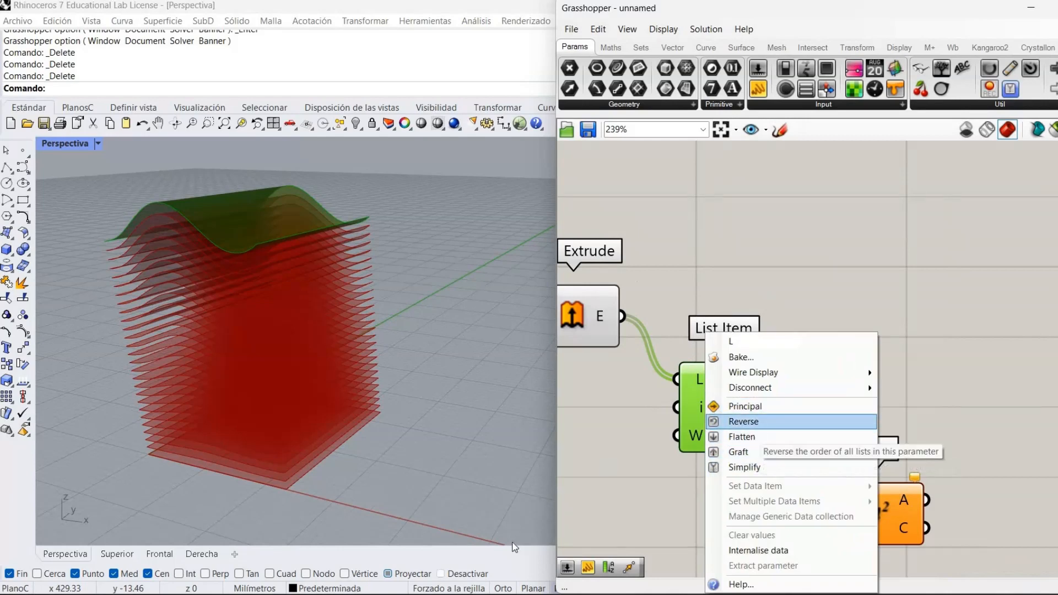
click(749, 422)
click(709, 452)
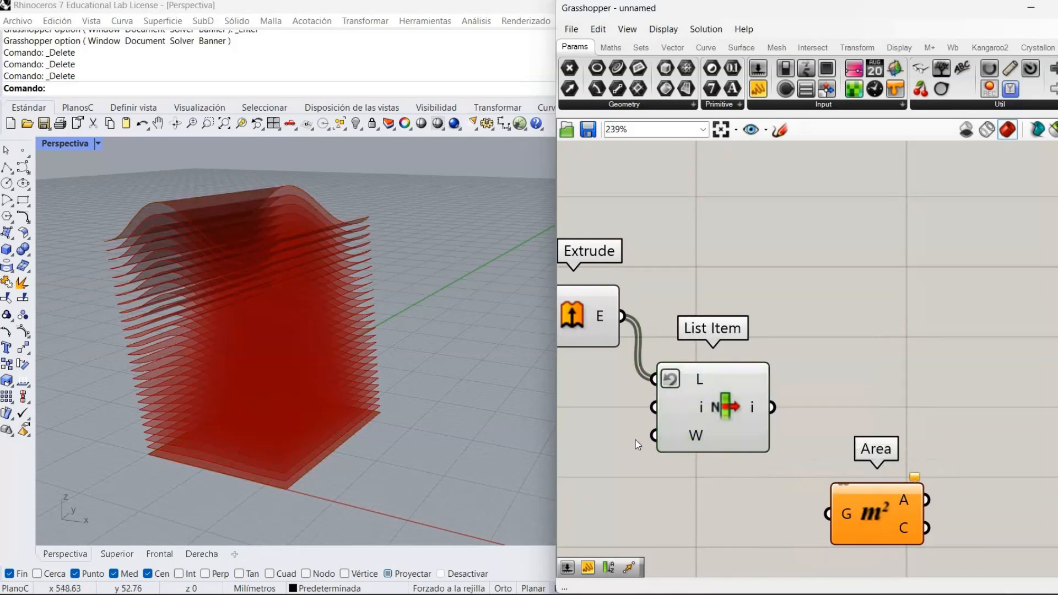
click(716, 435)
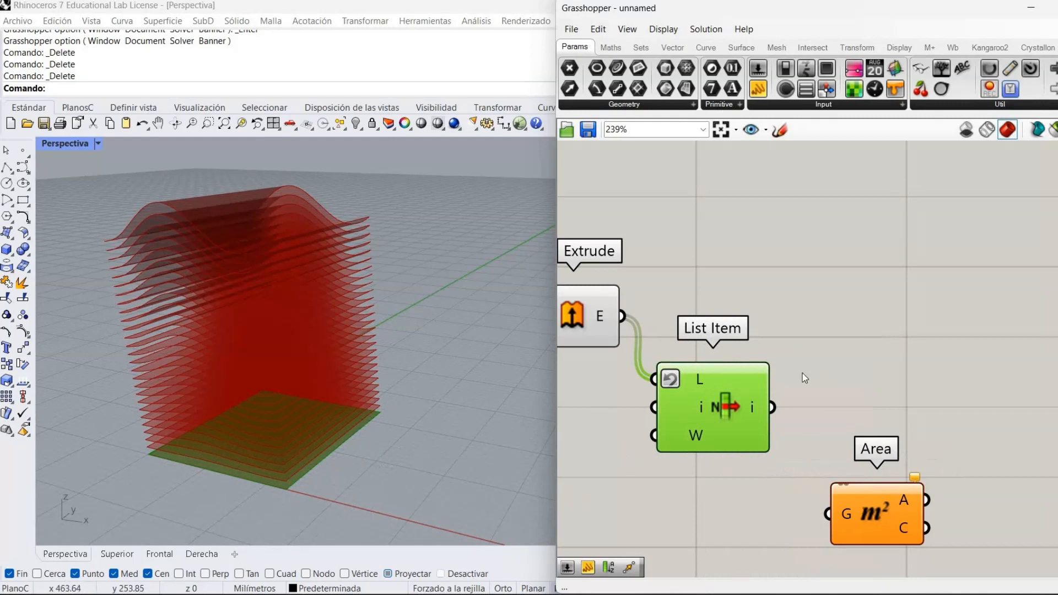
click(704, 467)
drag(759, 409, 754, 420)
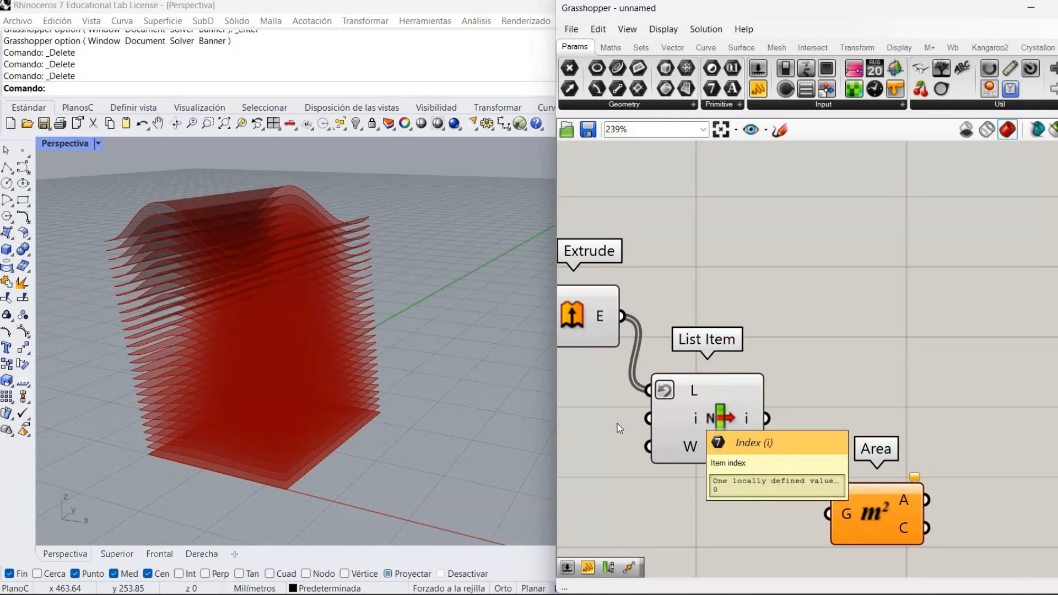
Turn off Reverse on List Item's L input
right_drag(683, 324, 771, 324)
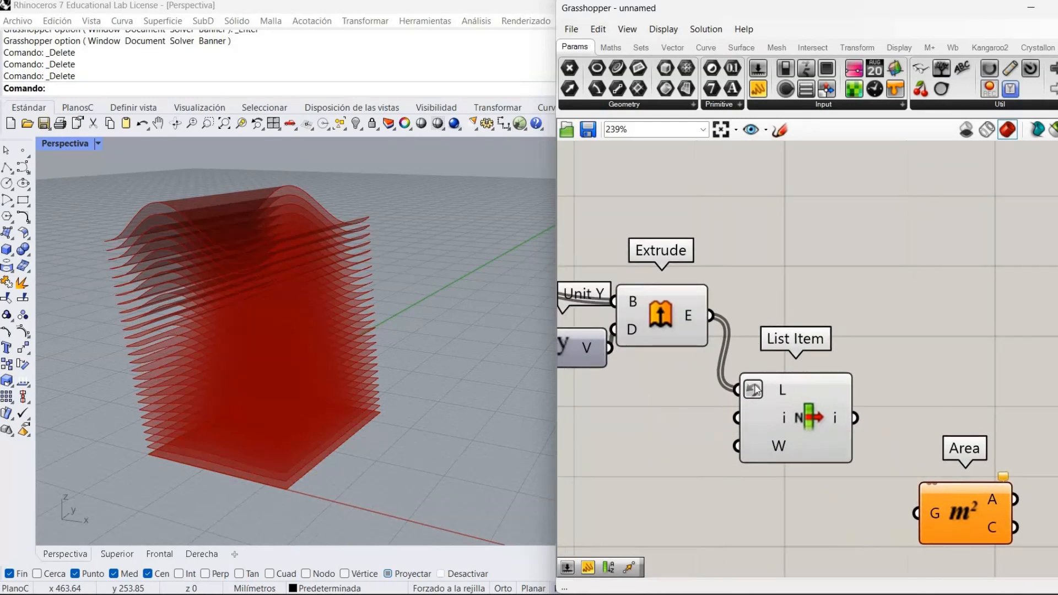
right_click(796, 394)
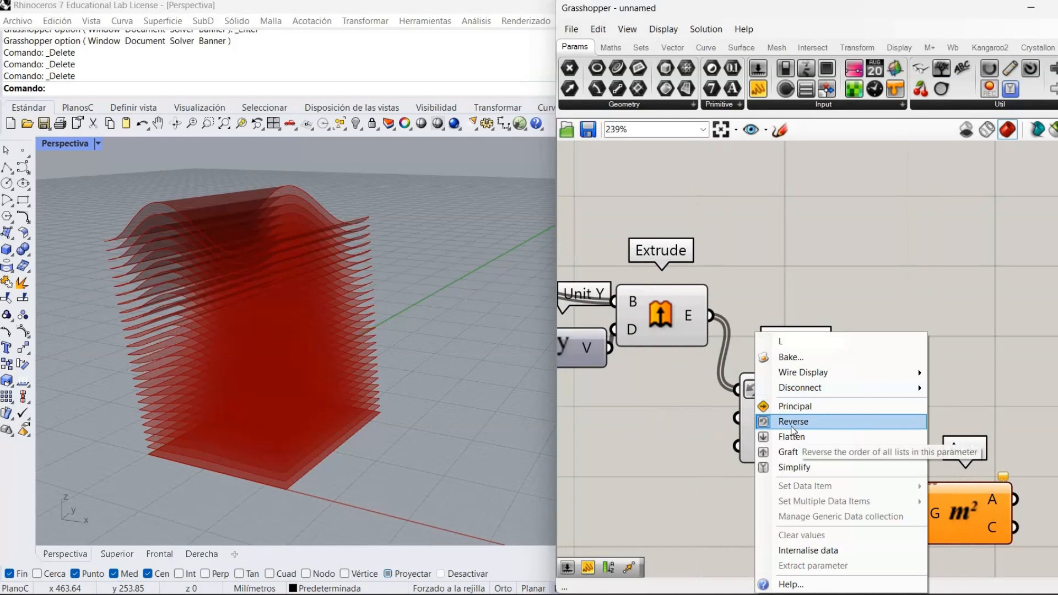
click(677, 424)
double_click(677, 423)
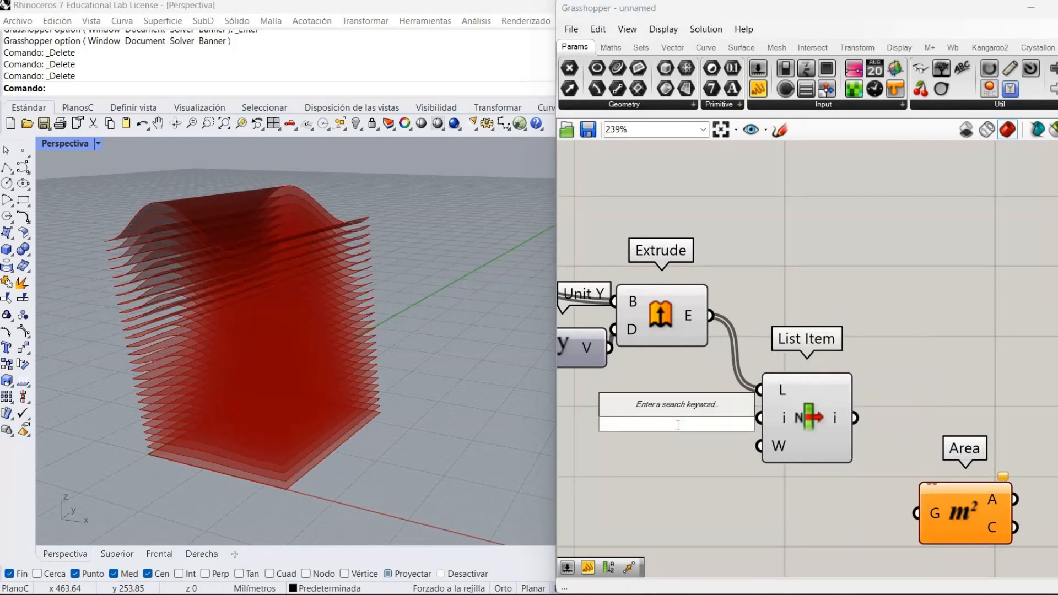
text(-1)
key(Return)
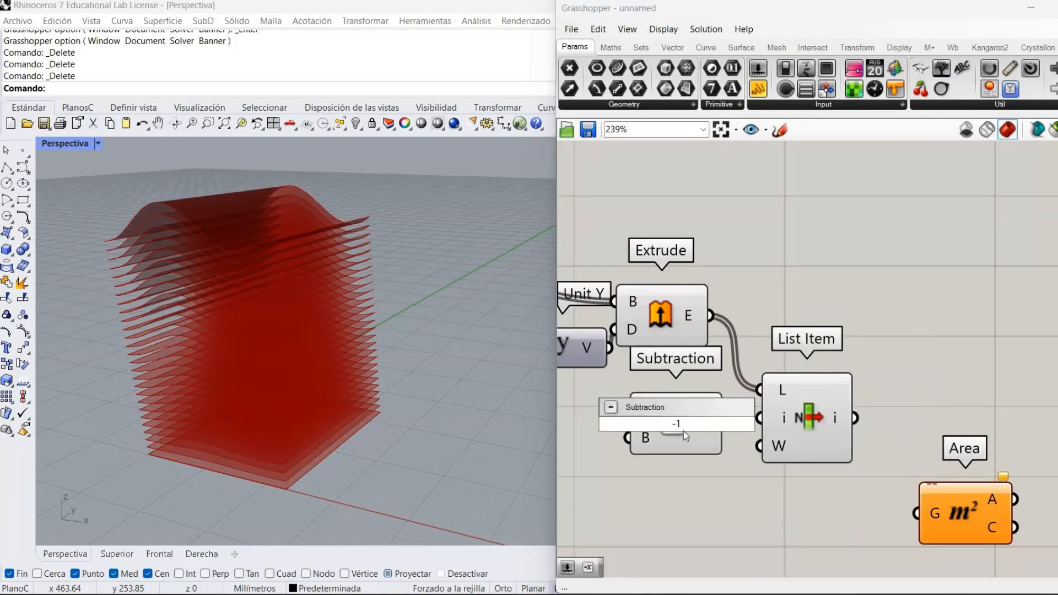
click(685, 431)
key(Delete)
Add a number slider ranging from -1 to 0, set at -1, and connect it to List Item's i input
double_click(686, 431)
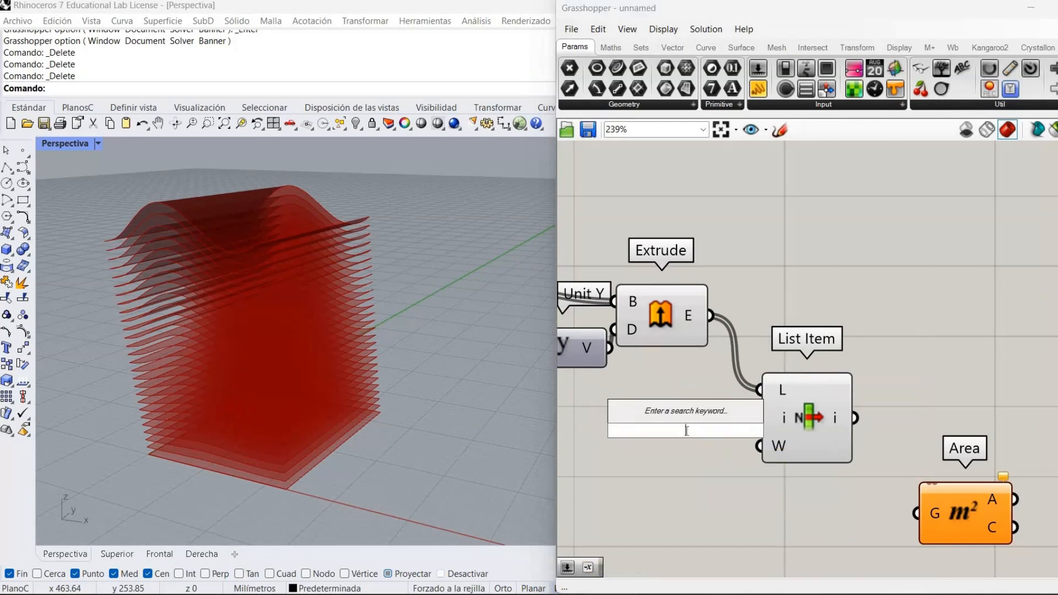
text(-1..0)
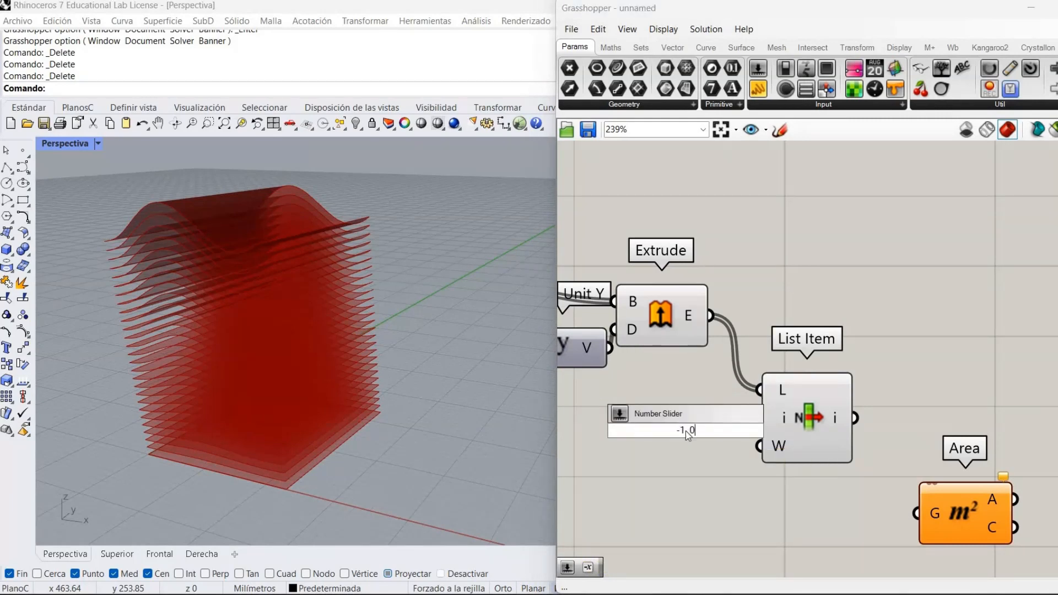
key(Return)
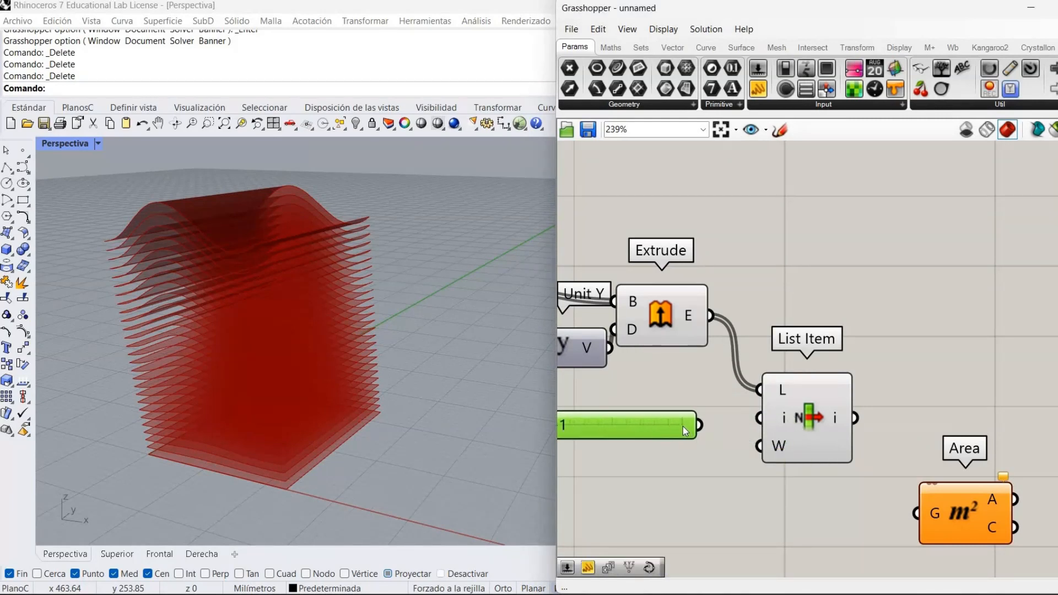
drag(699, 427, 759, 418)
click(803, 409)
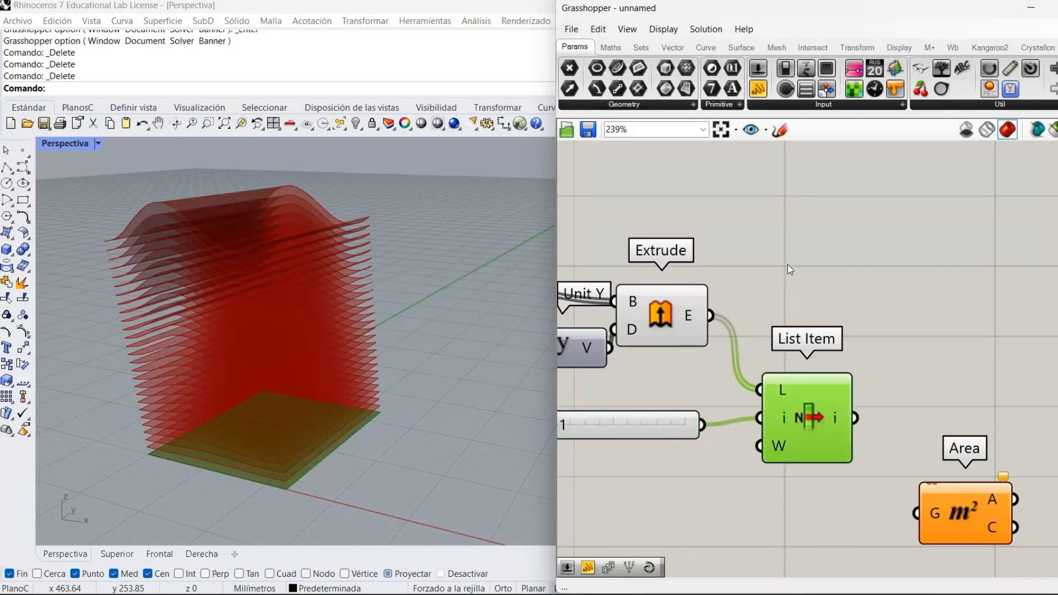
click(953, 425)
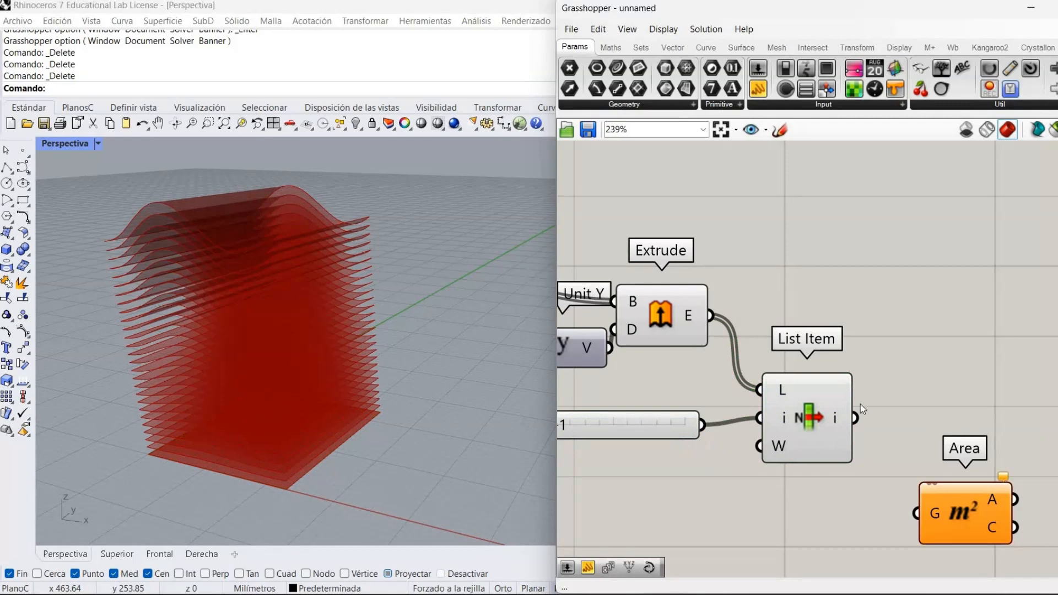
Connect List Item's output to Area's G input and check the selected surface in the viewport
drag(856, 417, 920, 512)
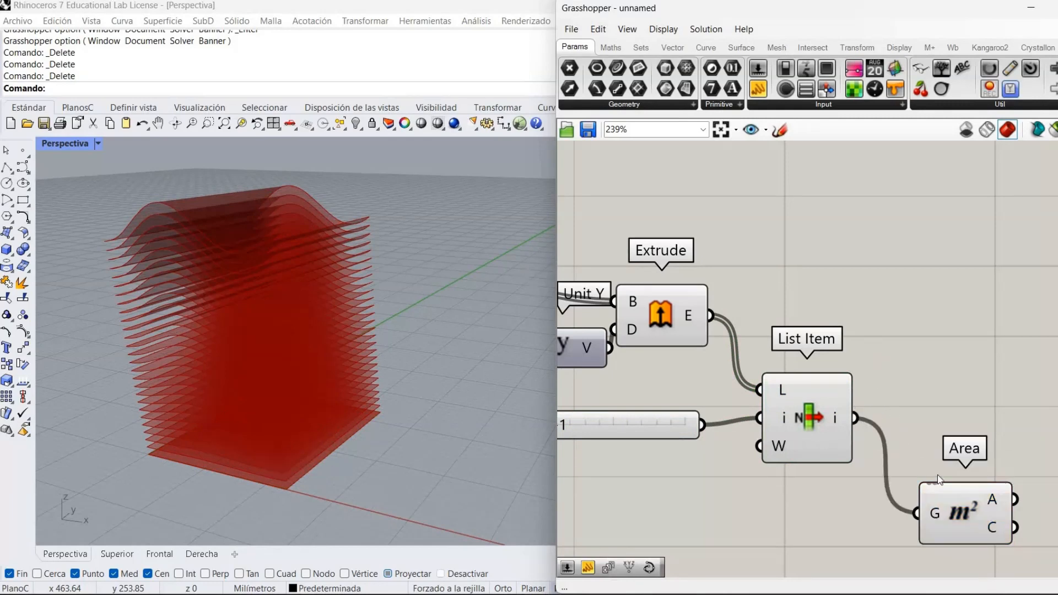
click(962, 514)
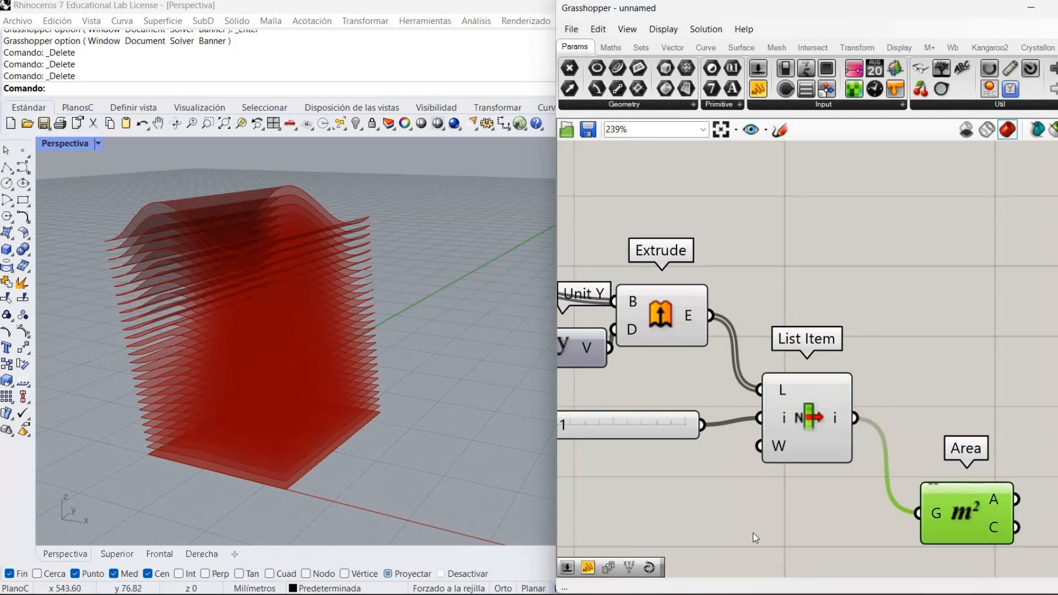
click(838, 369)
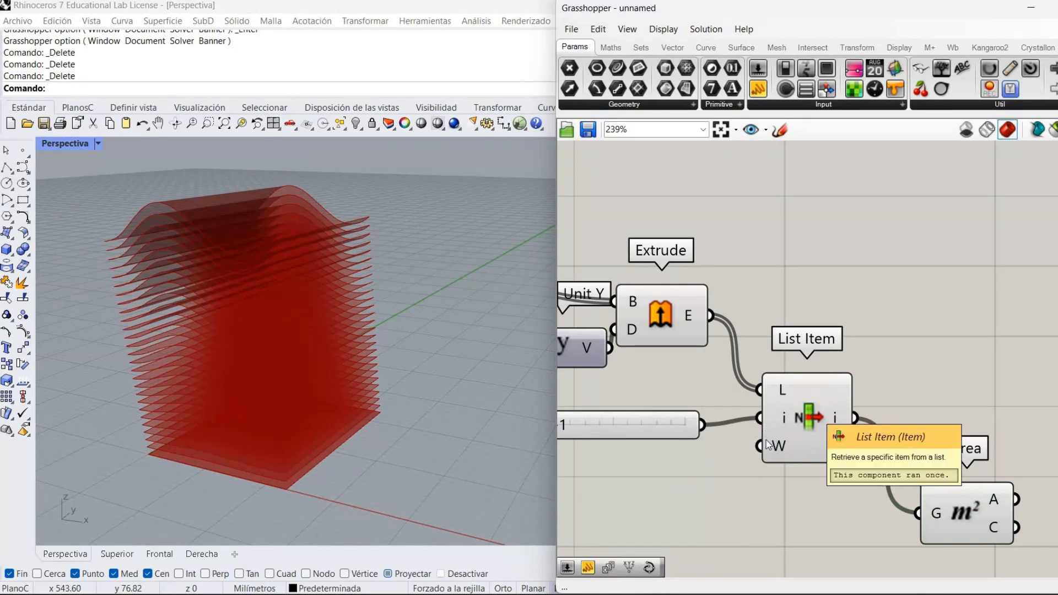
click(810, 412)
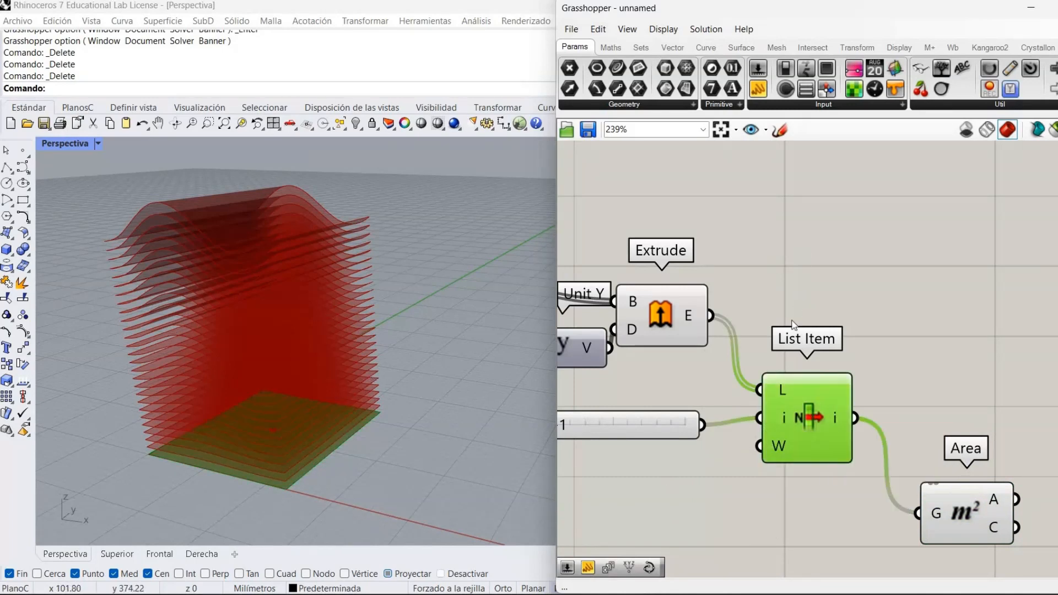
click(731, 496)
Add a Circle component defined by base plane and radius, placed below Area, and connect Area's C output to its P input
scroll(730, 497, down, 4)
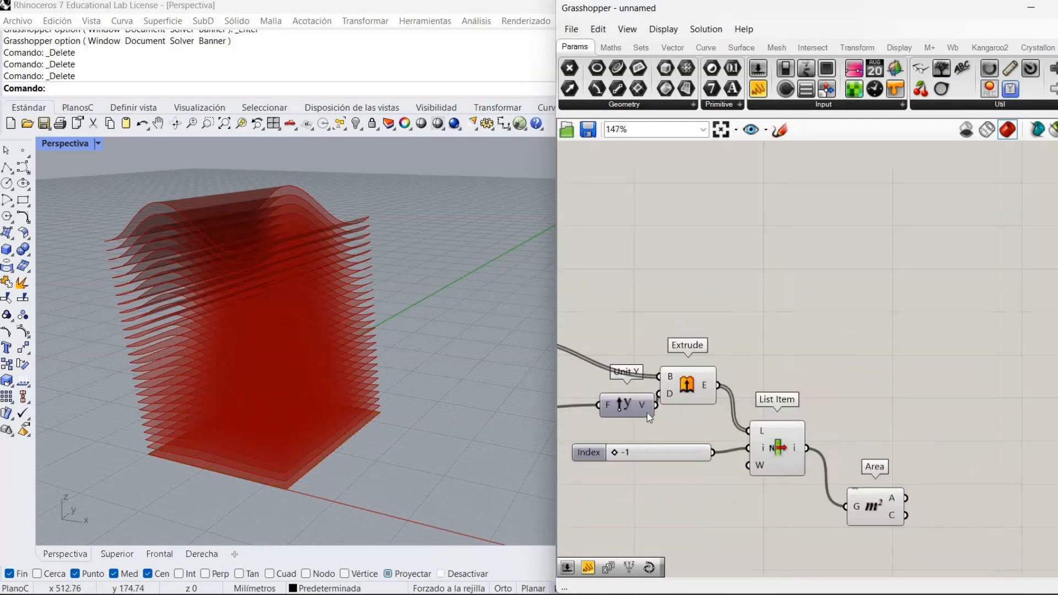
double_click(913, 407)
text(cir)
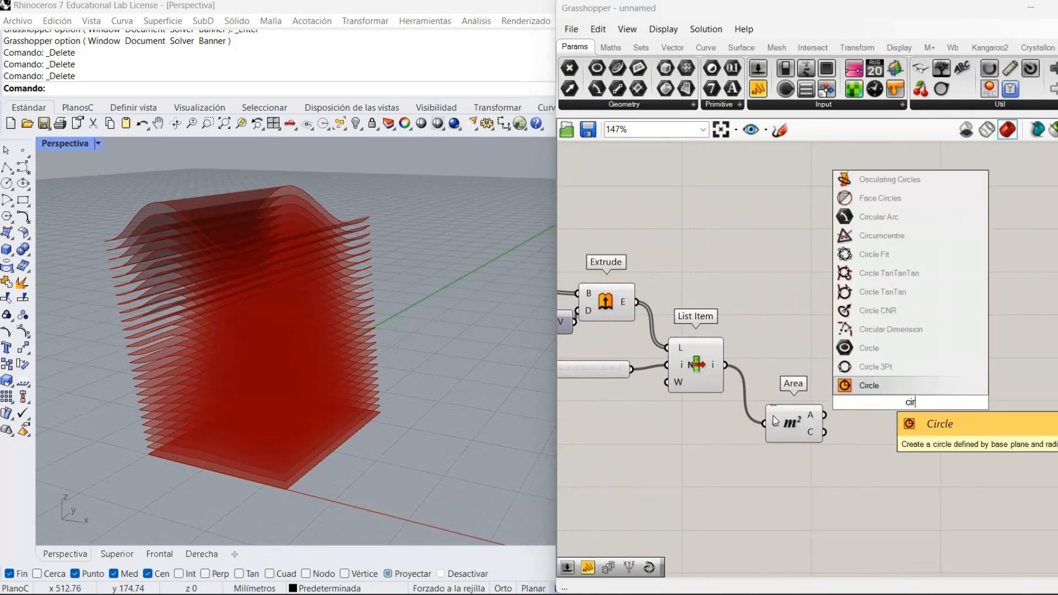
click(873, 385)
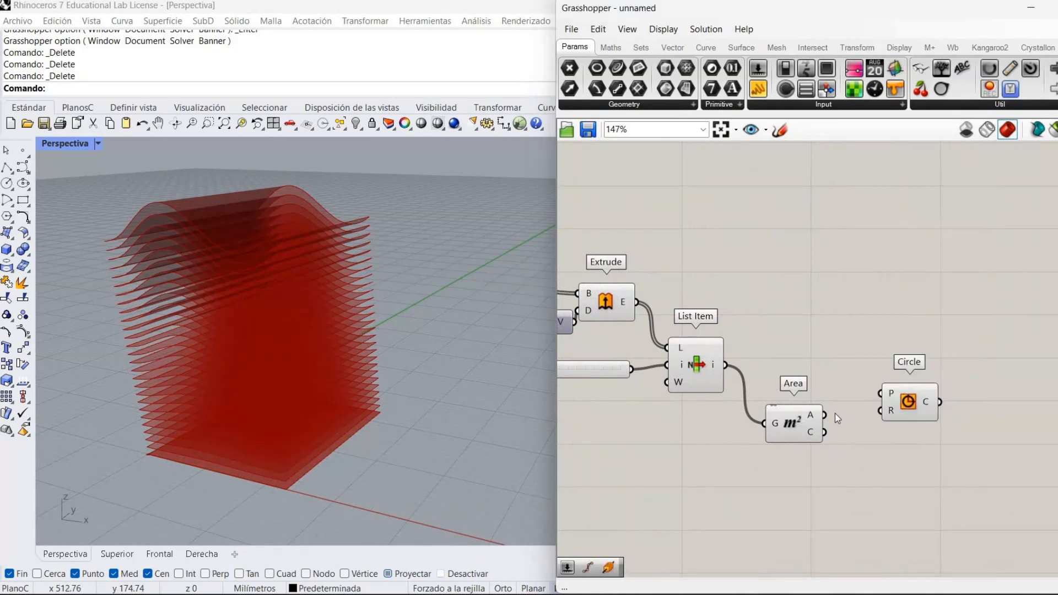
drag(824, 432, 914, 502)
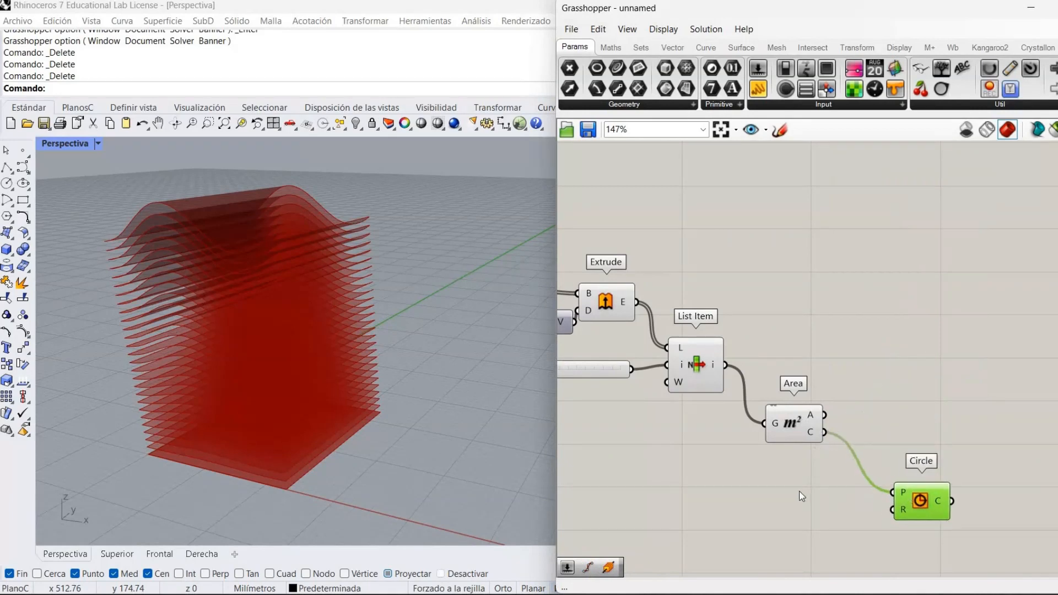
Turn off the preview of the Extrude component so its stacked surfaces are hidden in the viewport
right_drag(639, 267, 701, 262)
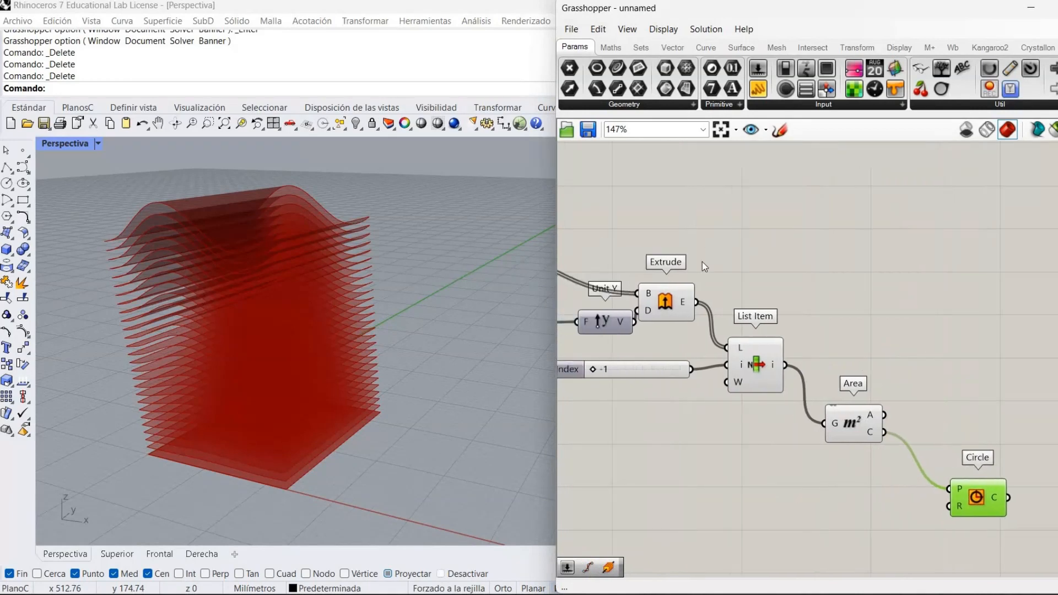
right_click(675, 305)
click(738, 325)
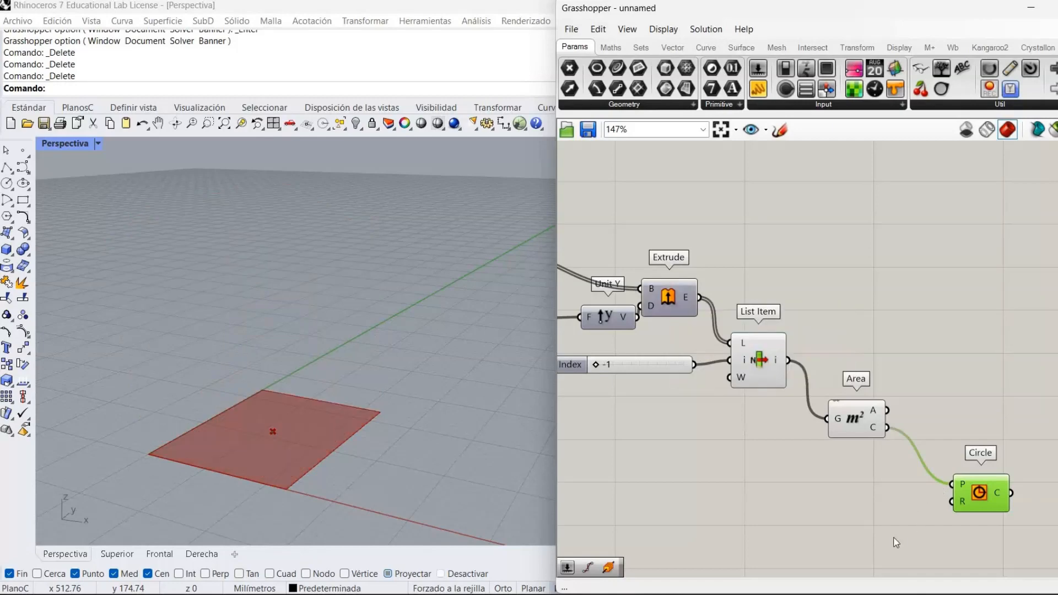
click(833, 513)
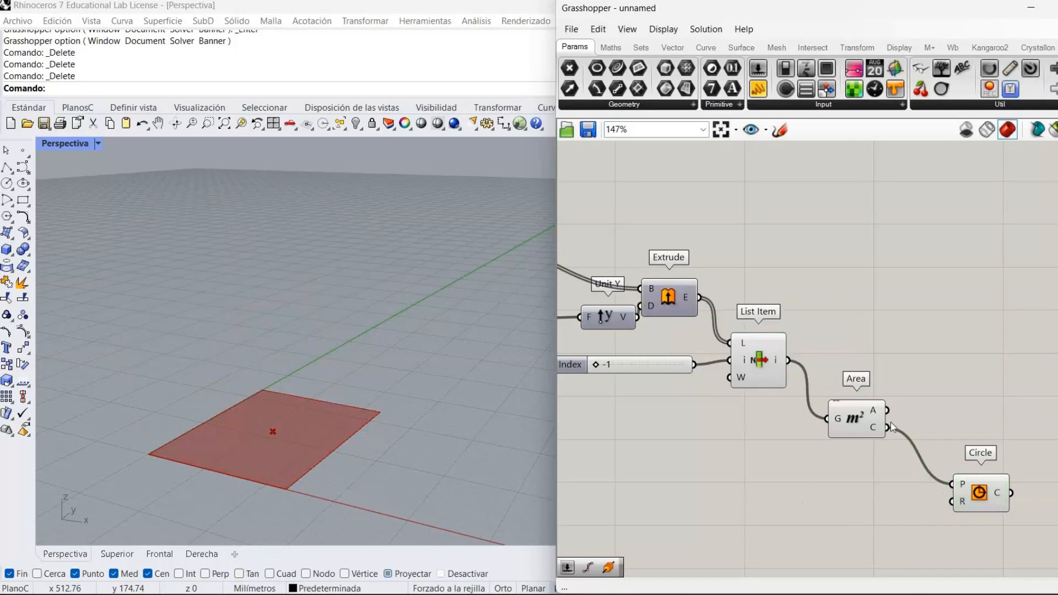
Examine the Length slider feeding Line SDL, including its limits and the components that use it
right_drag(745, 486, 1047, 369)
scroll(873, 422, down, 3)
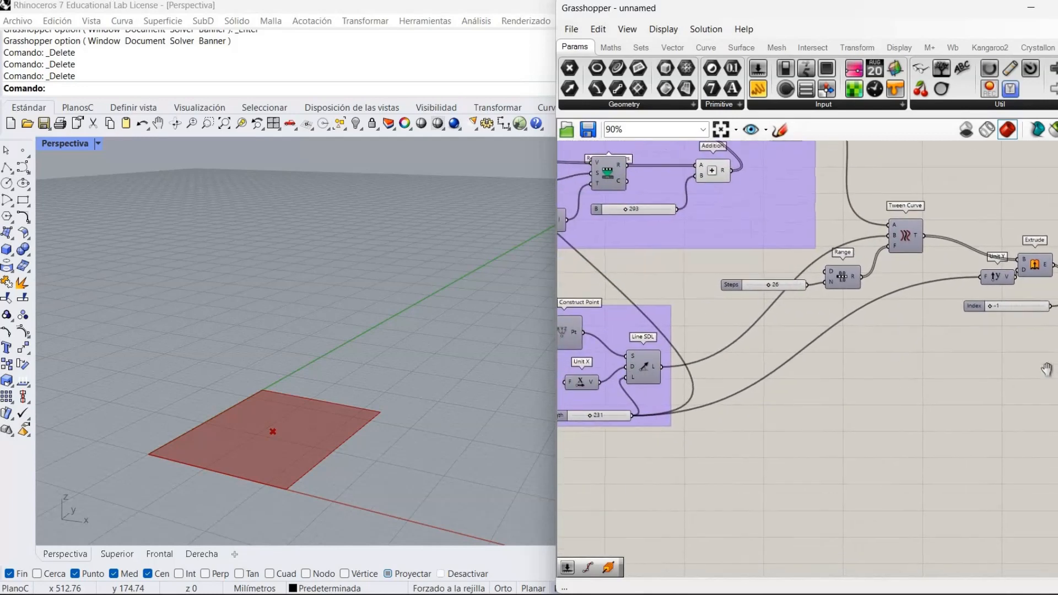
right_drag(854, 360, 902, 367)
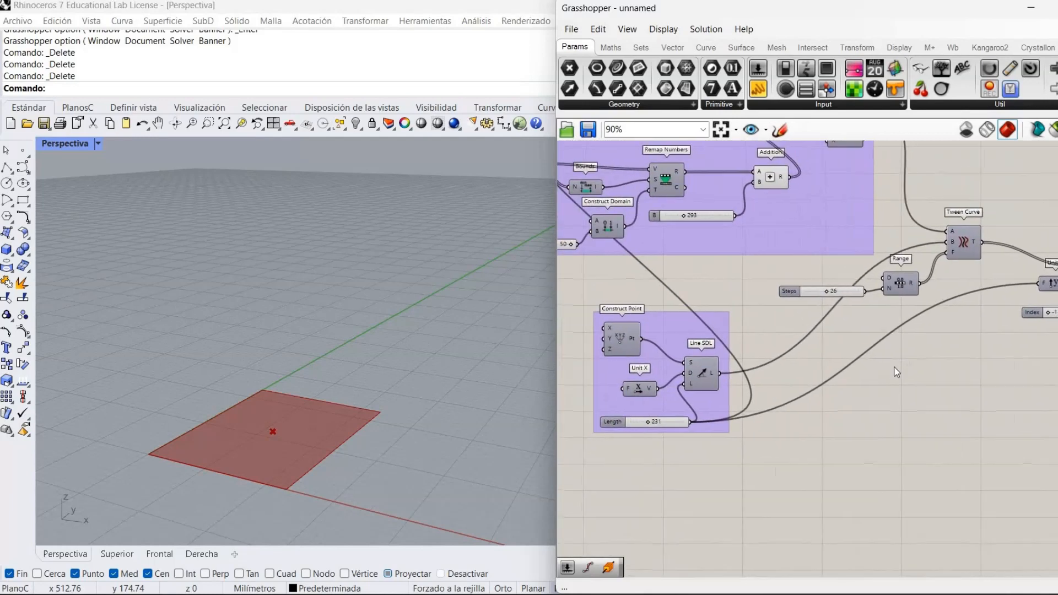
scroll(646, 427, up, 2)
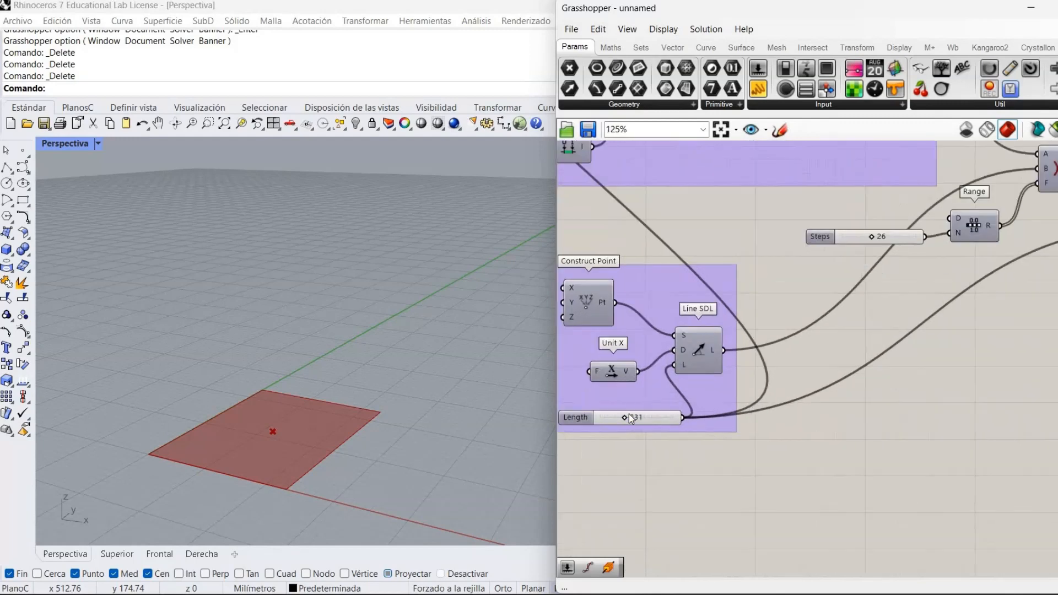
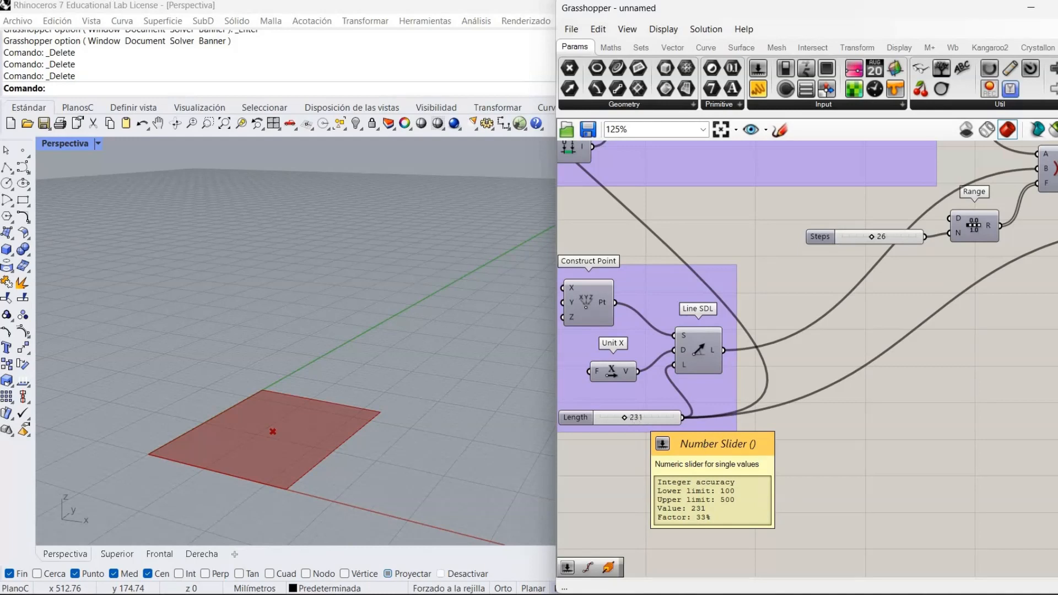
right_drag(822, 385, 399, 369)
right_drag(1055, 411, 921, 420)
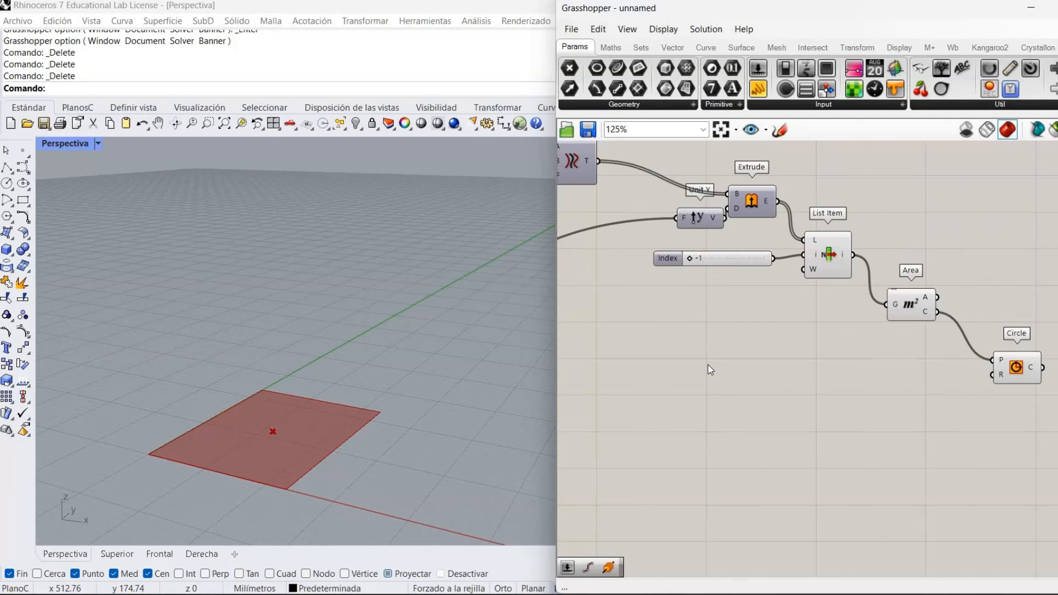
right_drag(711, 370, 591, 292)
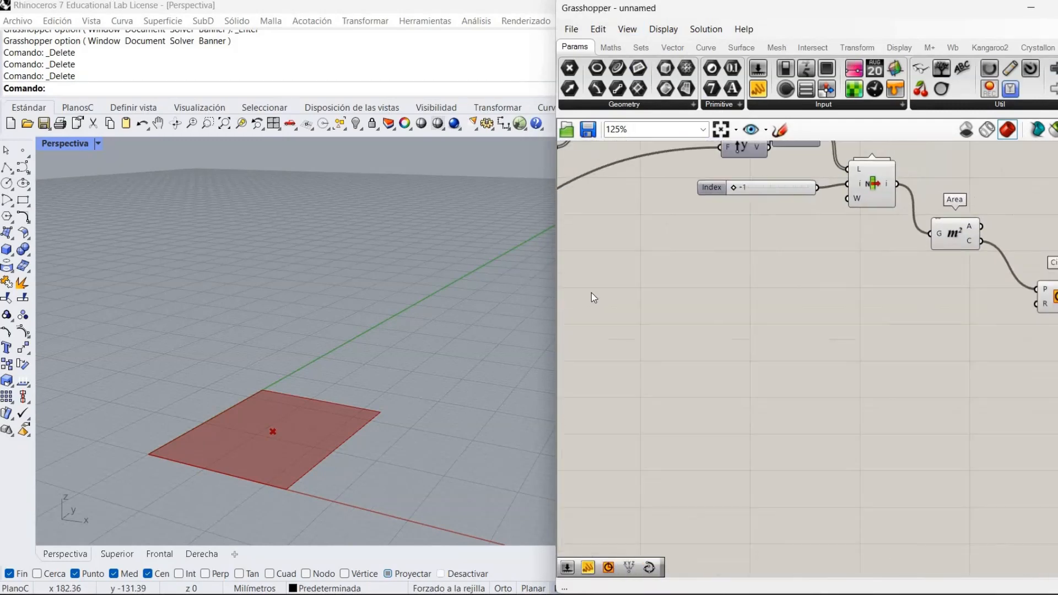
right_drag(920, 261, 813, 273)
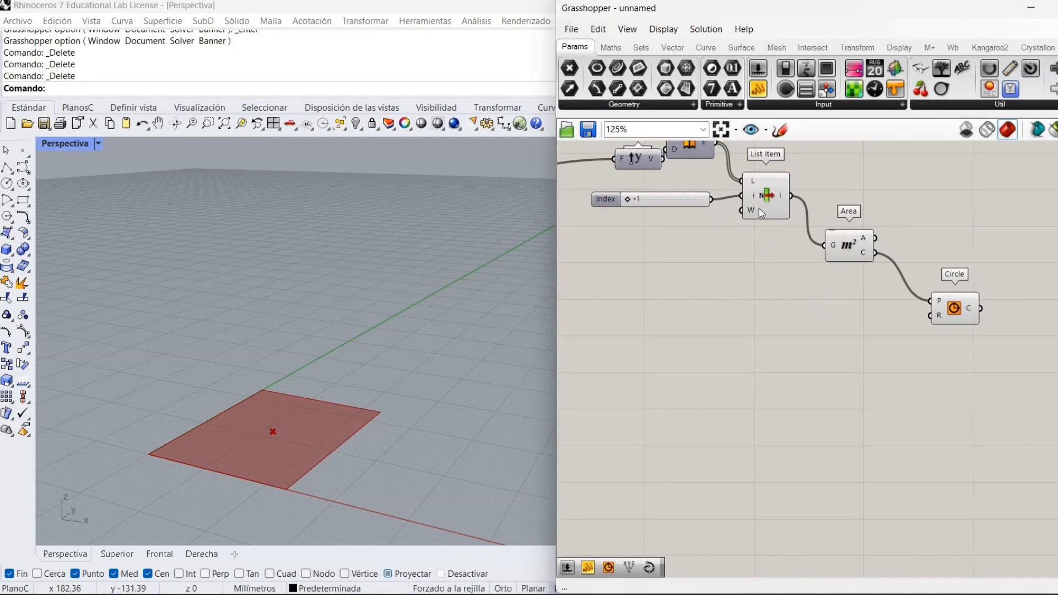
Add a Minimum component in the empty canvas area below List Item
double_click(732, 326)
text(min)
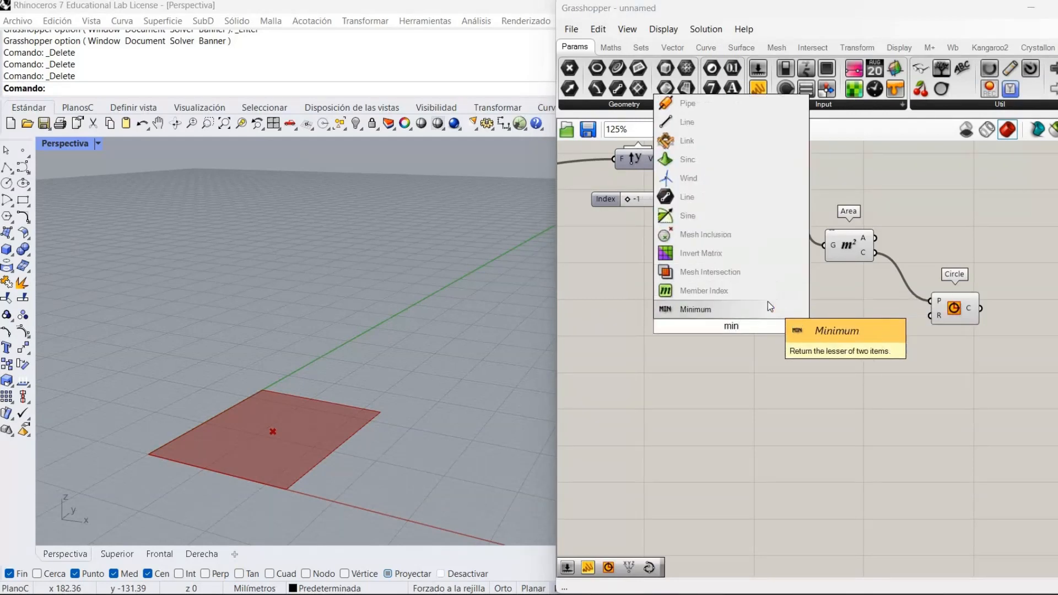
click(768, 304)
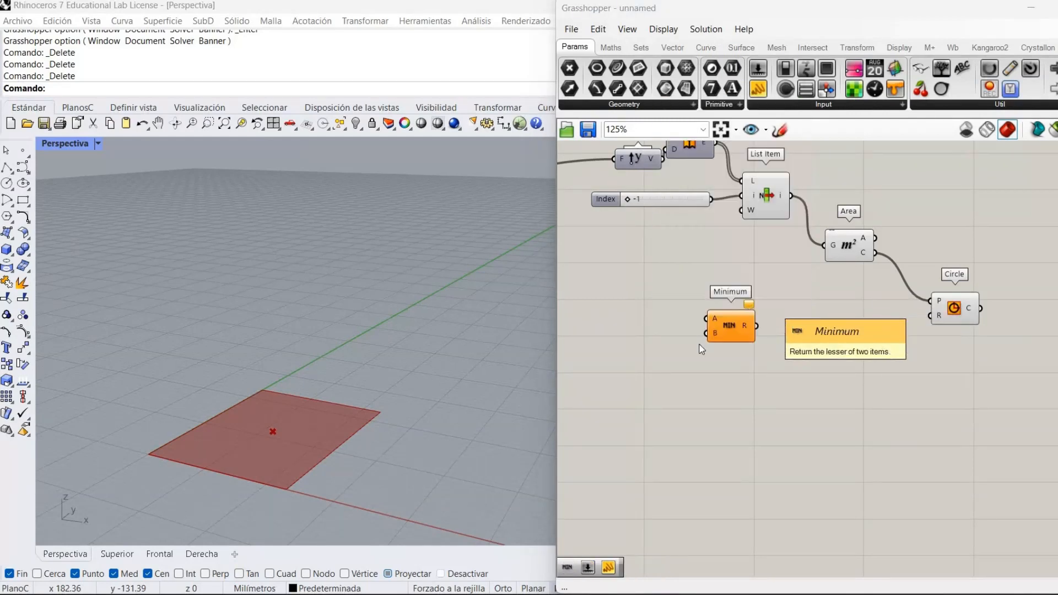
Connect the Length slider of the Line SDL group to input A of the Minimum component
right_drag(859, 289, 876, 379)
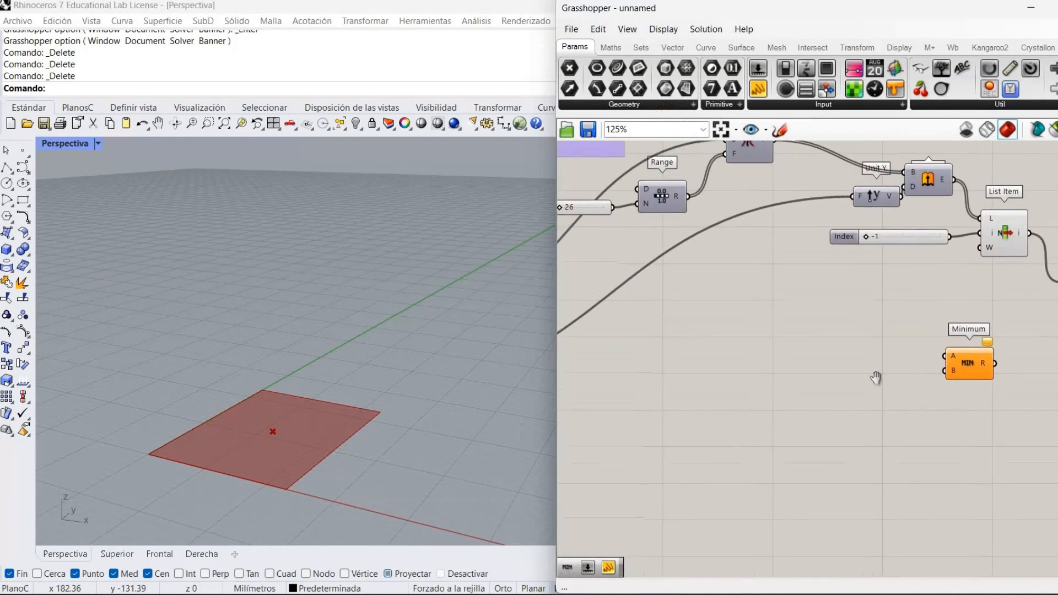
right_drag(576, 359, 1005, 270)
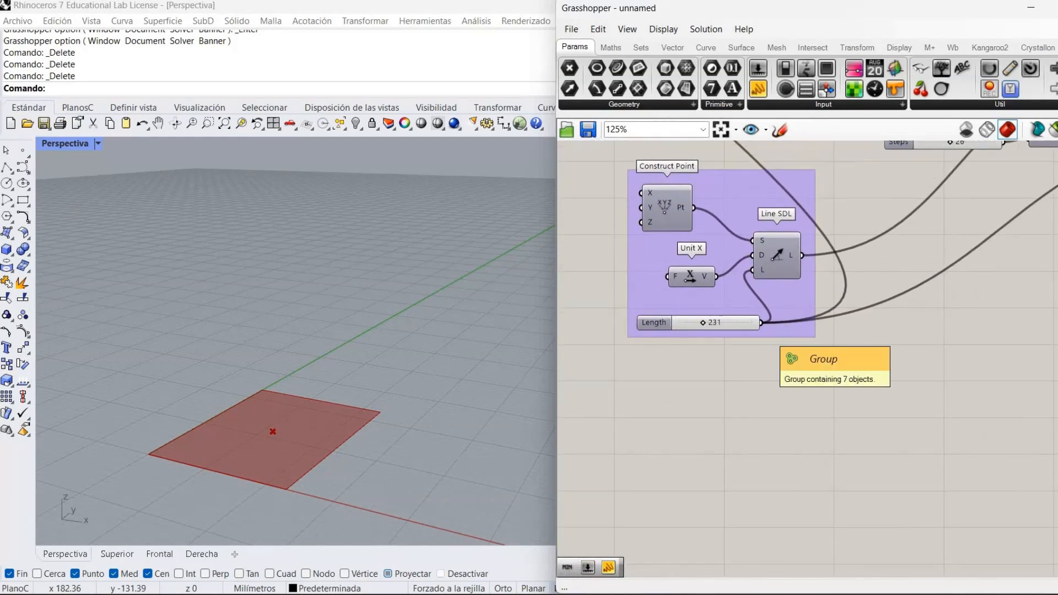
drag(762, 323, 994, 291)
right_drag(913, 320, 715, 338)
double_click(716, 338)
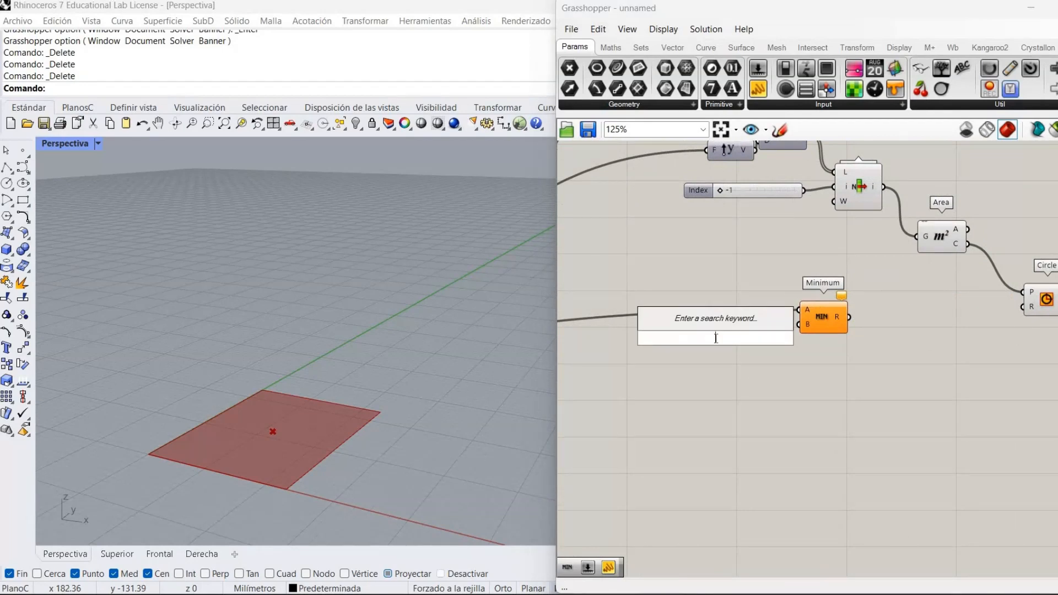
click(846, 258)
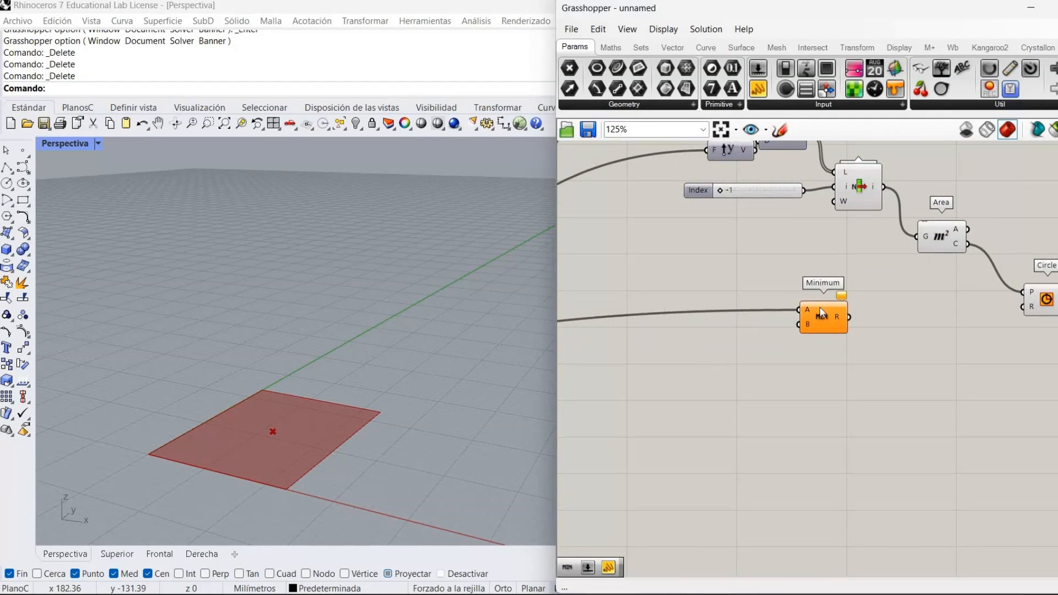
Add a Division component with a divisor of 2 and feed the Minimum result into its A input
double_click(710, 374)
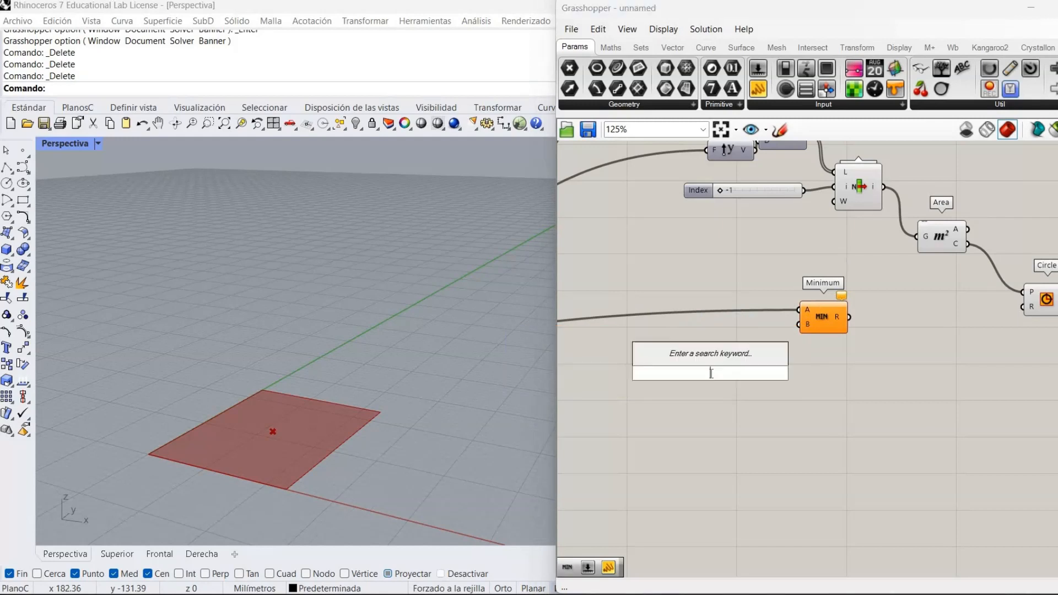
text(/2)
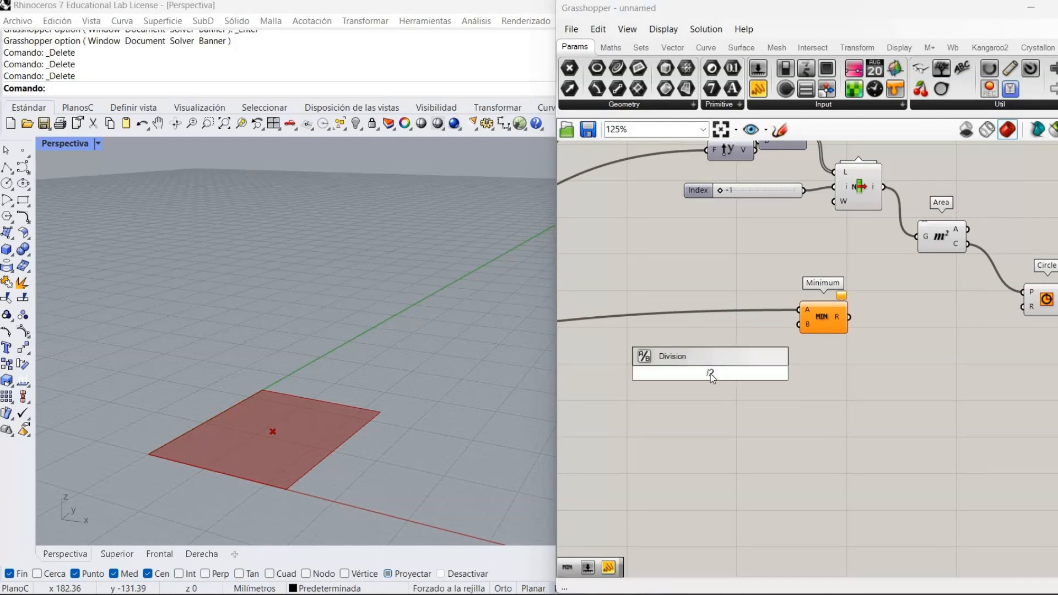
key(Return)
drag(744, 361, 945, 359)
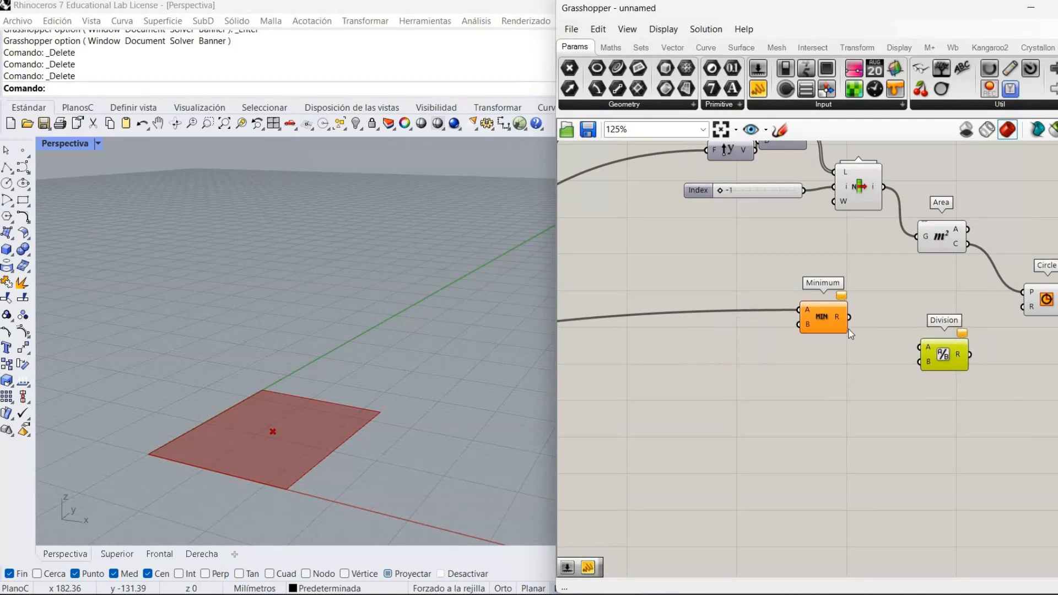
drag(849, 316, 919, 347)
Create a number slider ranging from 50 to 500 and connect it to input B of Minimum
double_click(751, 347)
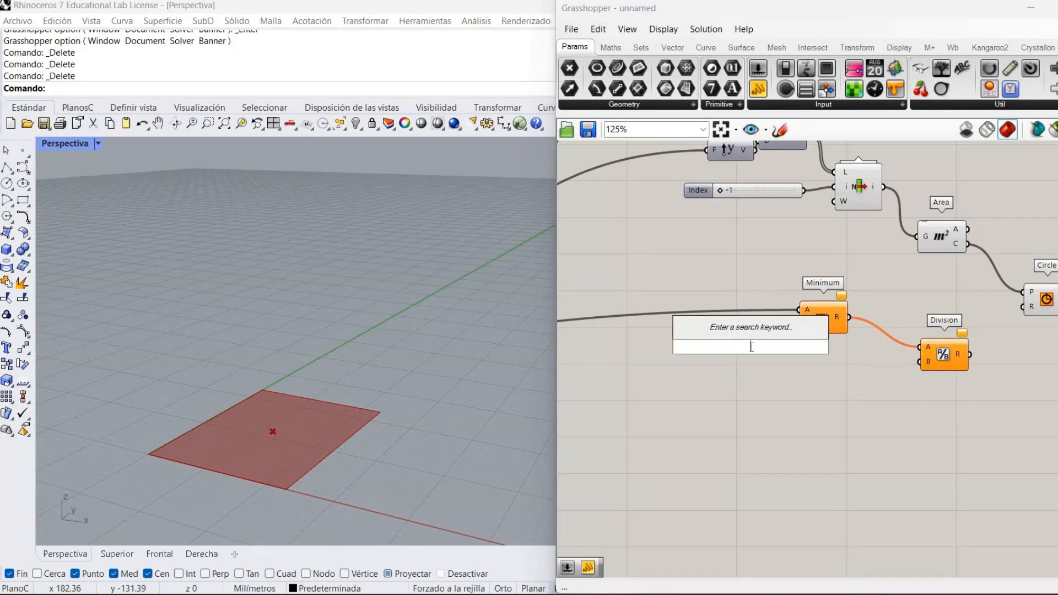
text(50..500)
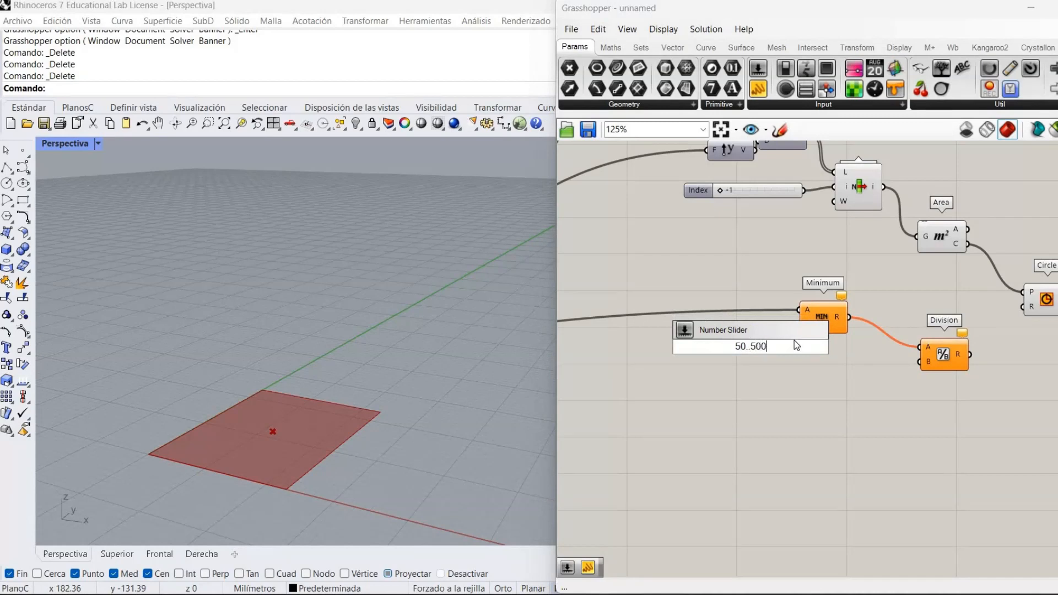
key(Return)
drag(774, 358, 805, 313)
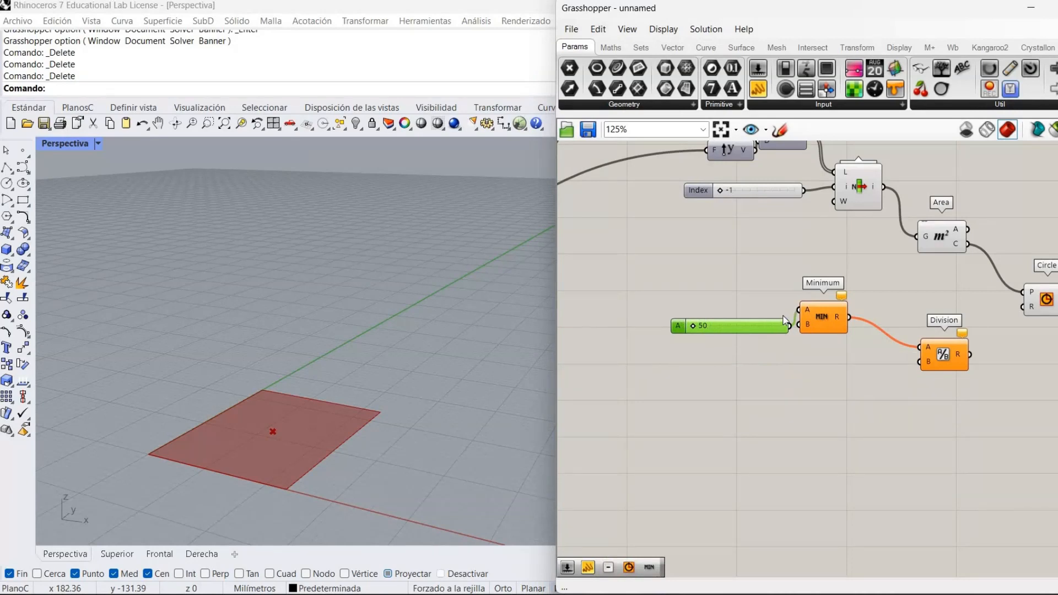
key(ctrl+z)
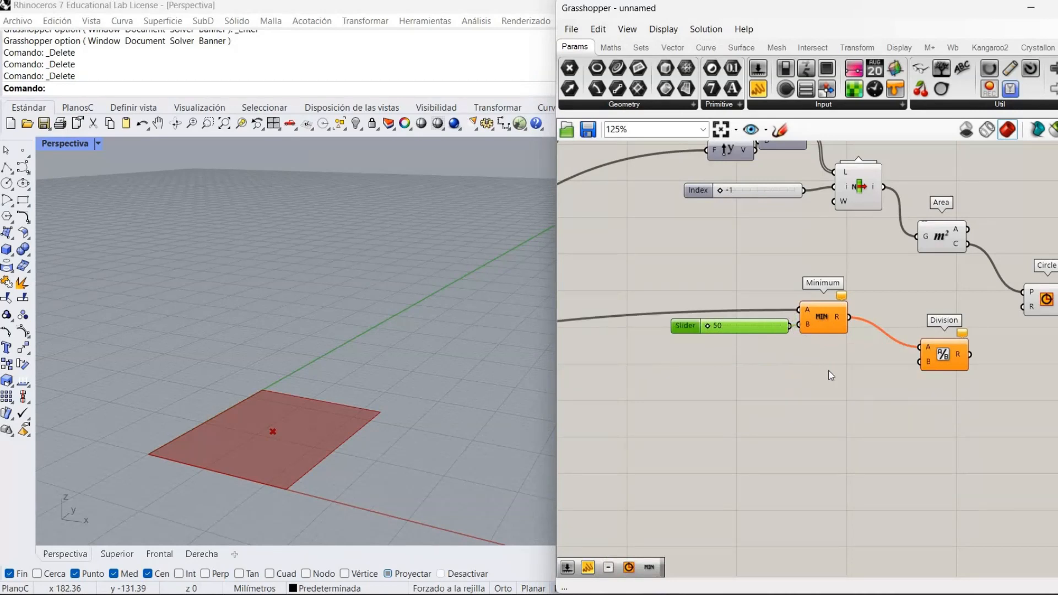
drag(789, 326, 798, 324)
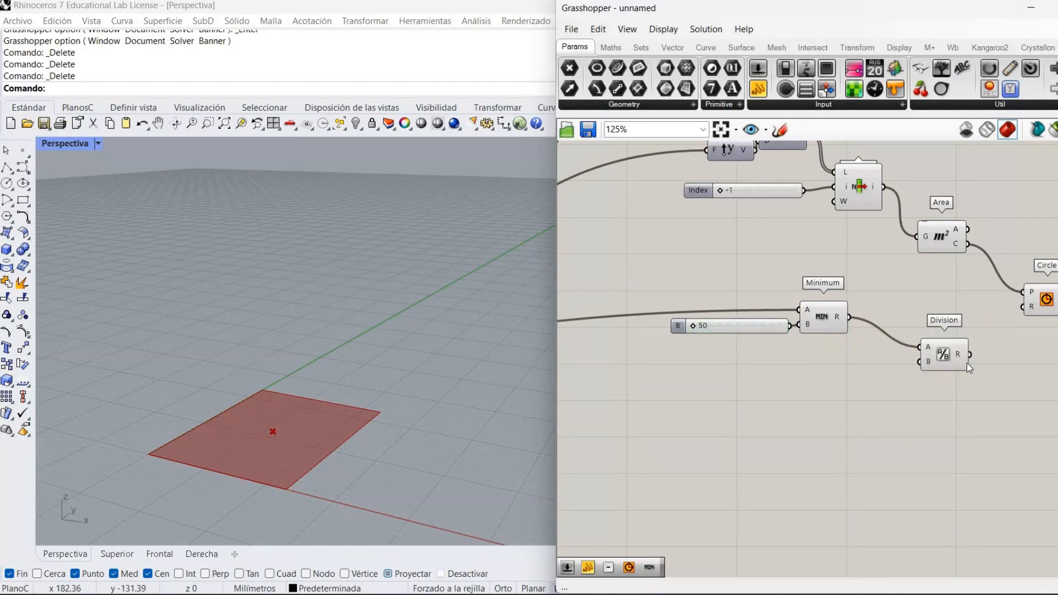
Feed the Division result into the Circle's radius and set the Minimum's B slider to 194
drag(969, 354, 1023, 307)
drag(691, 325, 777, 326)
drag(750, 360, 722, 372)
scroll(322, 451, up, 3)
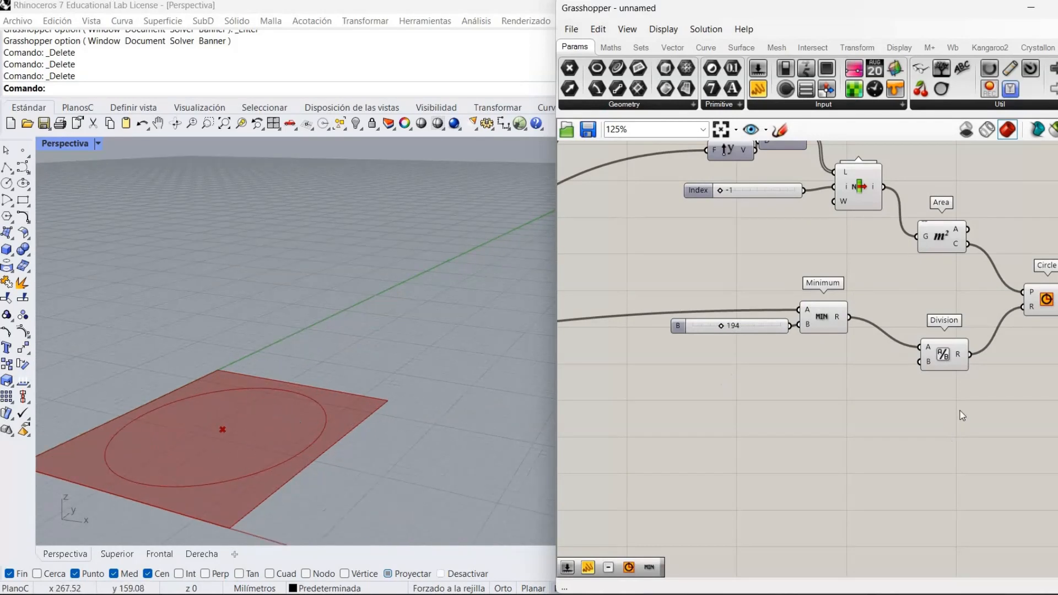
Move the Division component closer to Minimum to make room before the Circle
drag(943, 355, 896, 335)
right_drag(915, 355, 863, 346)
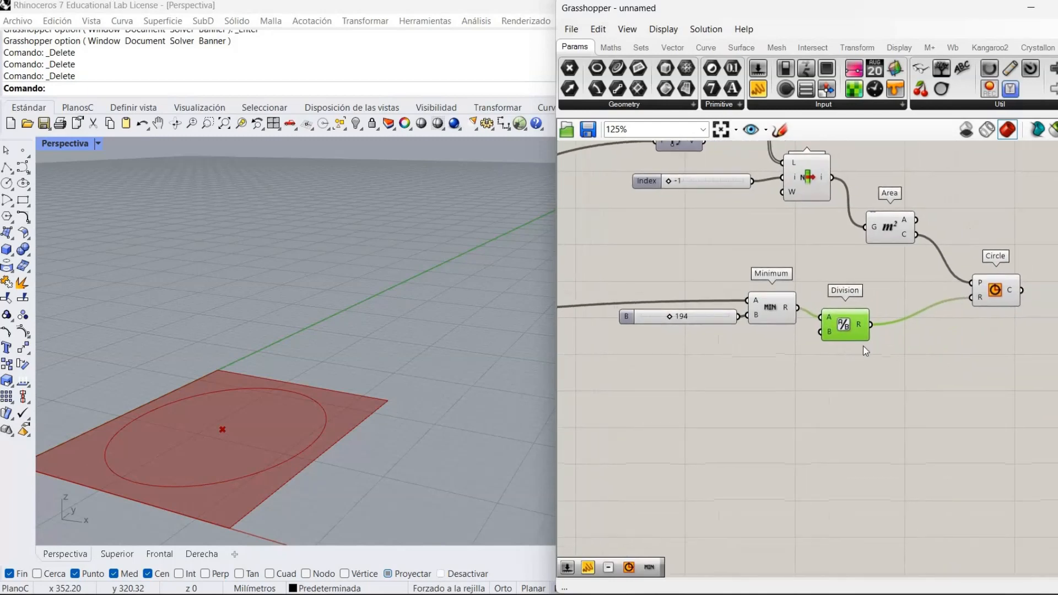
click(907, 335)
Insert a Subtraction of 5 between Division and the Circle's radius, and raise the Minimum's B slider to 500
double_click(907, 333)
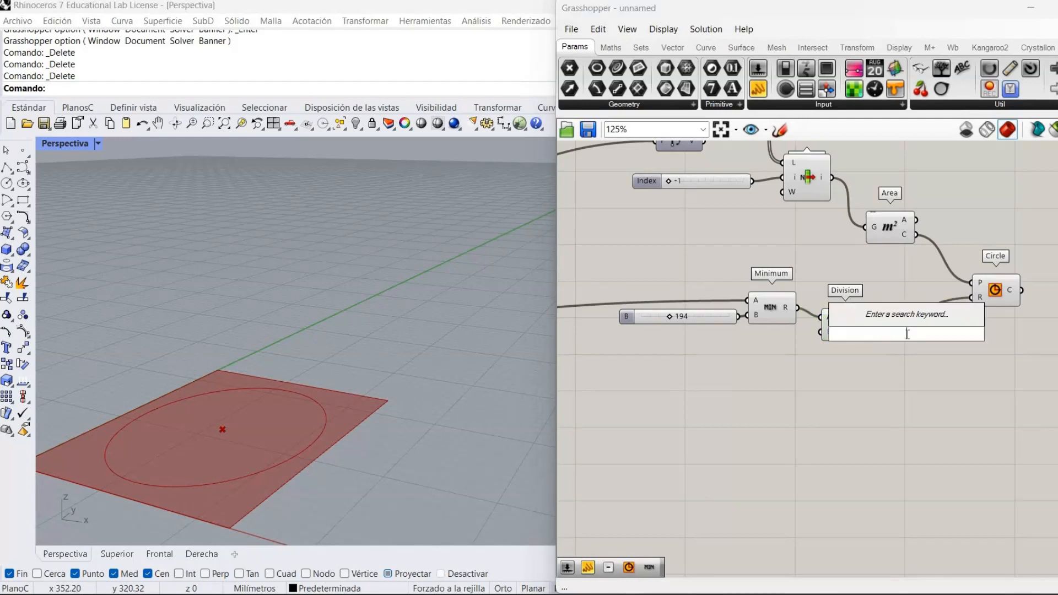
text(-)
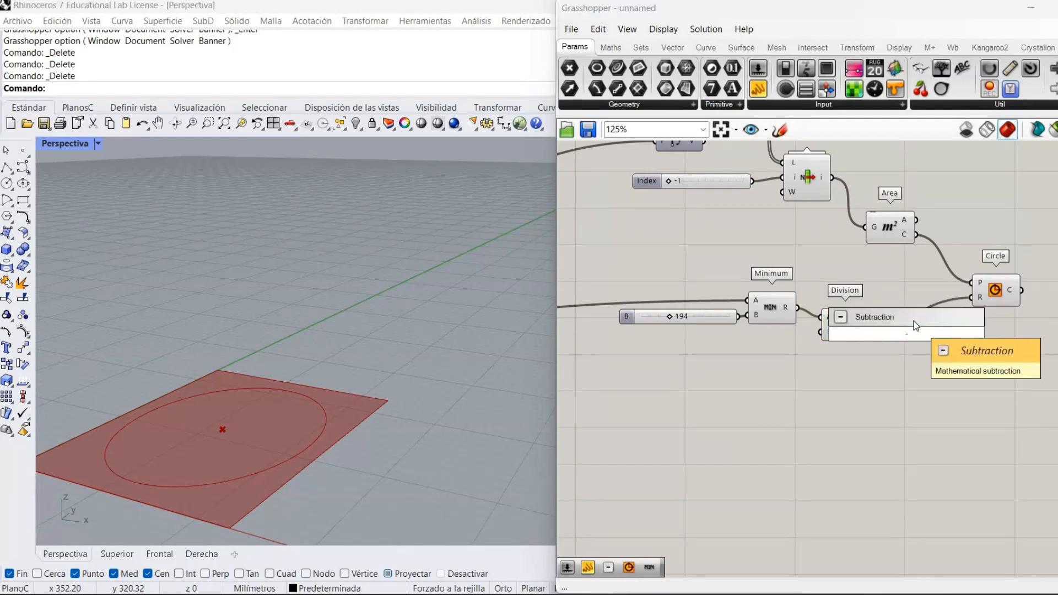
text(5)
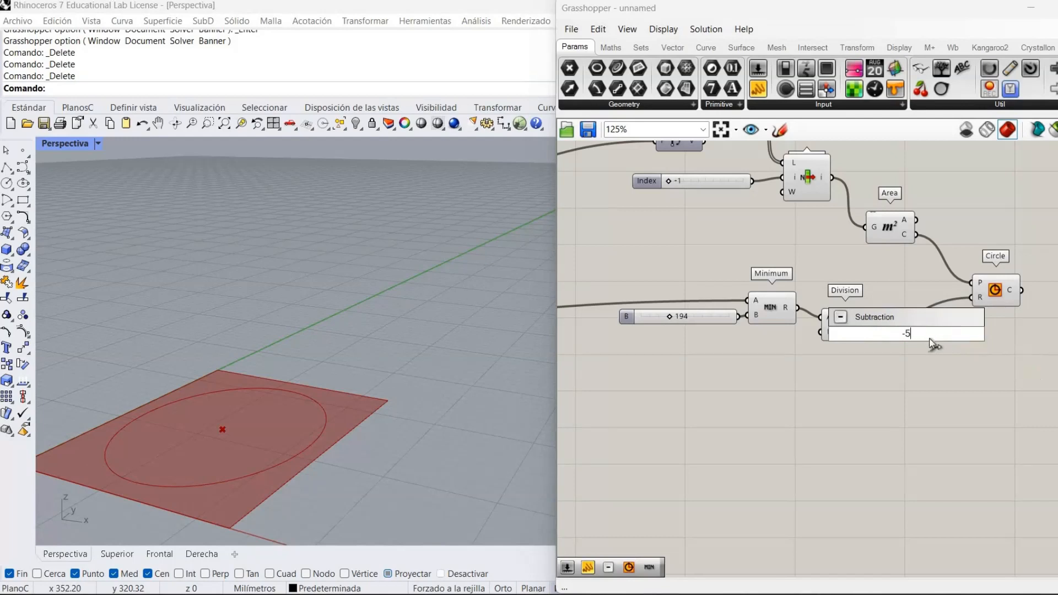
key(Return)
drag(887, 338, 935, 346)
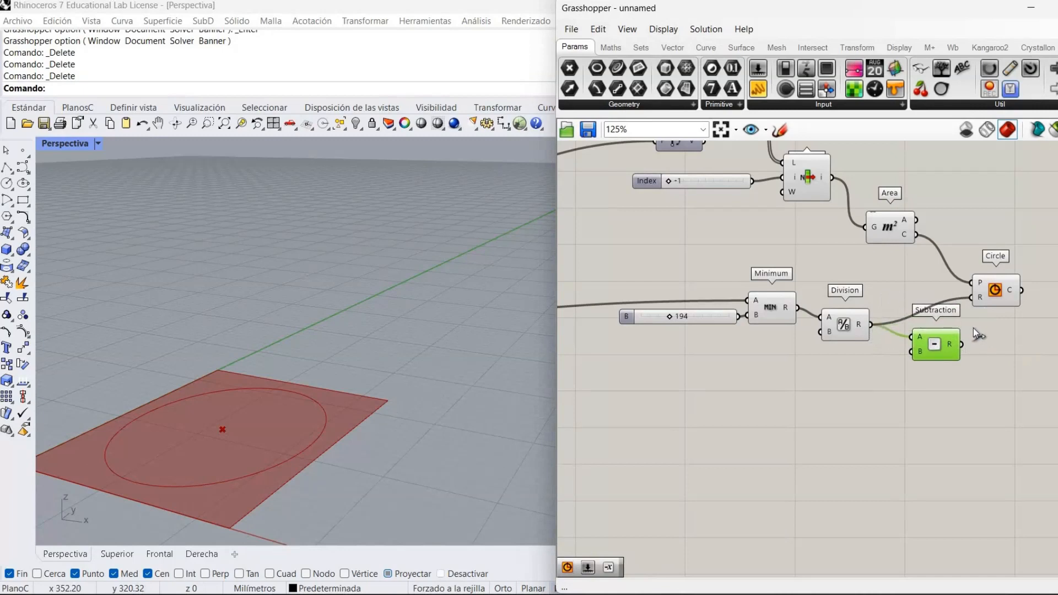
drag(974, 299, 971, 299)
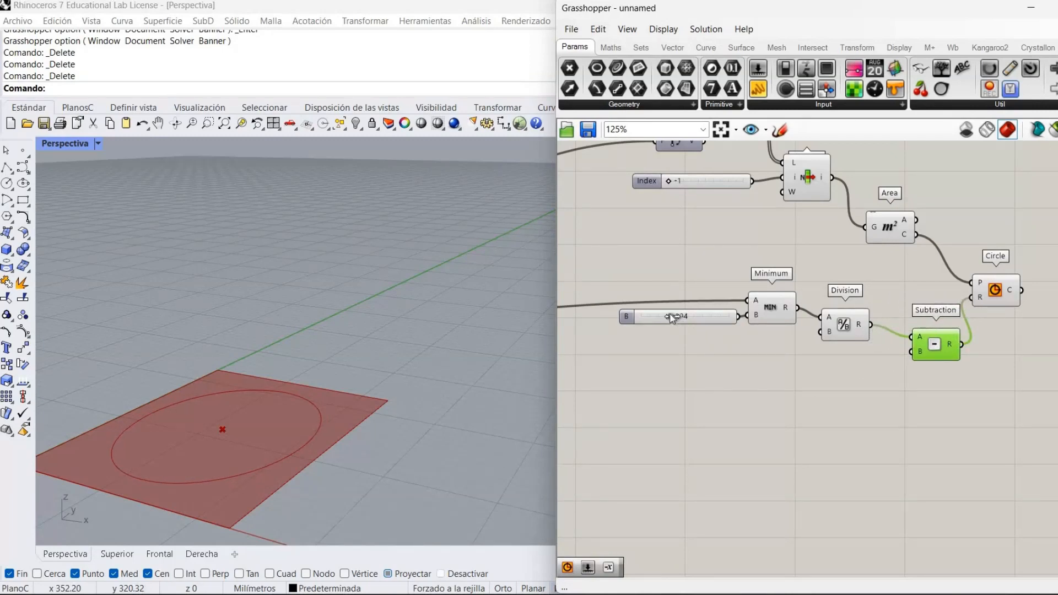
drag(667, 316, 731, 316)
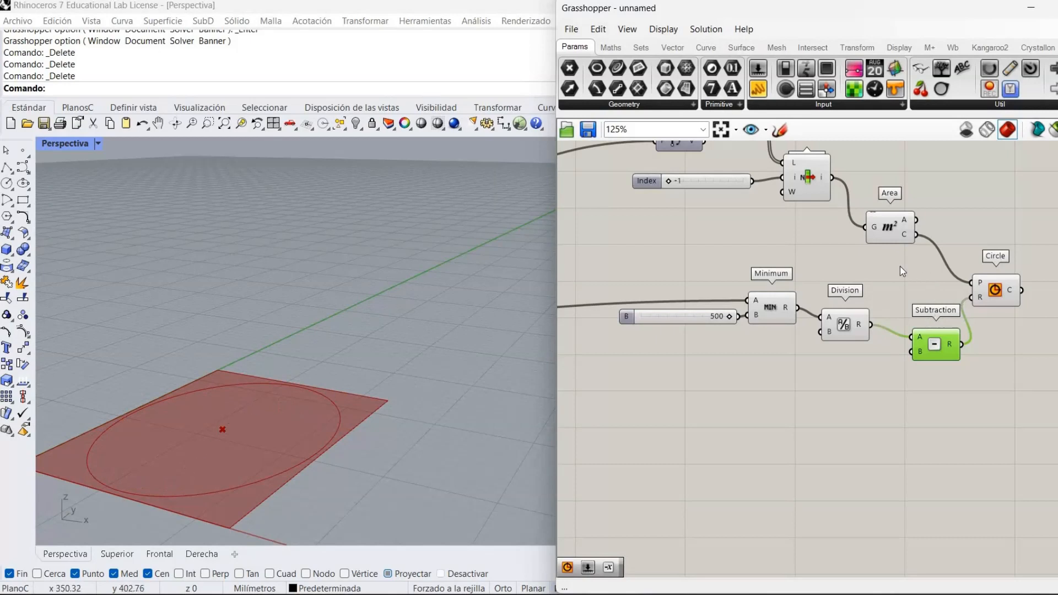
Turn off the preview of the Area component and the List Item that feeds it
right_drag(901, 234, 848, 277)
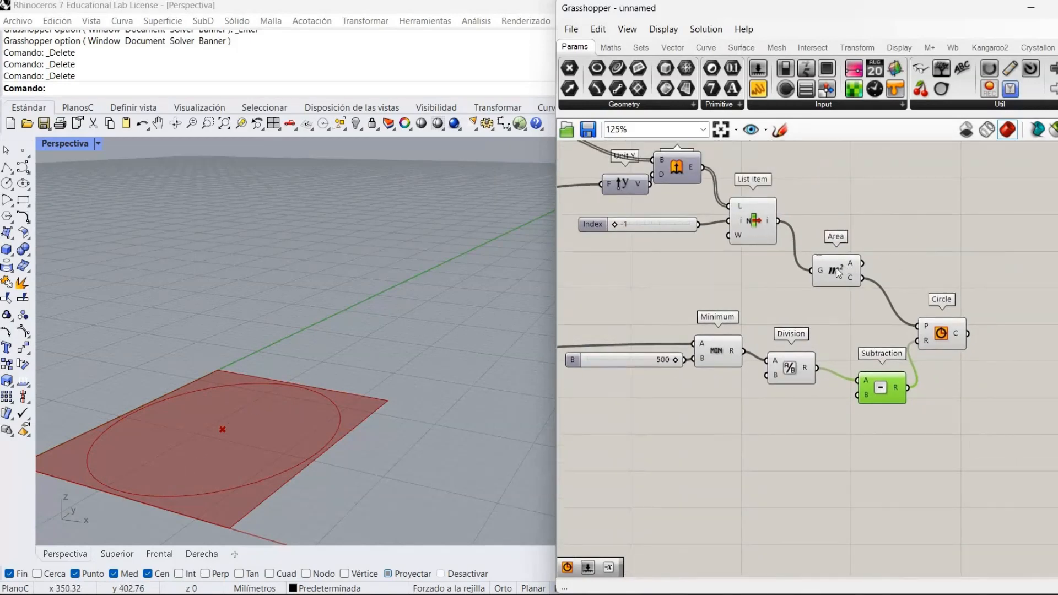
right_click(835, 268)
click(833, 293)
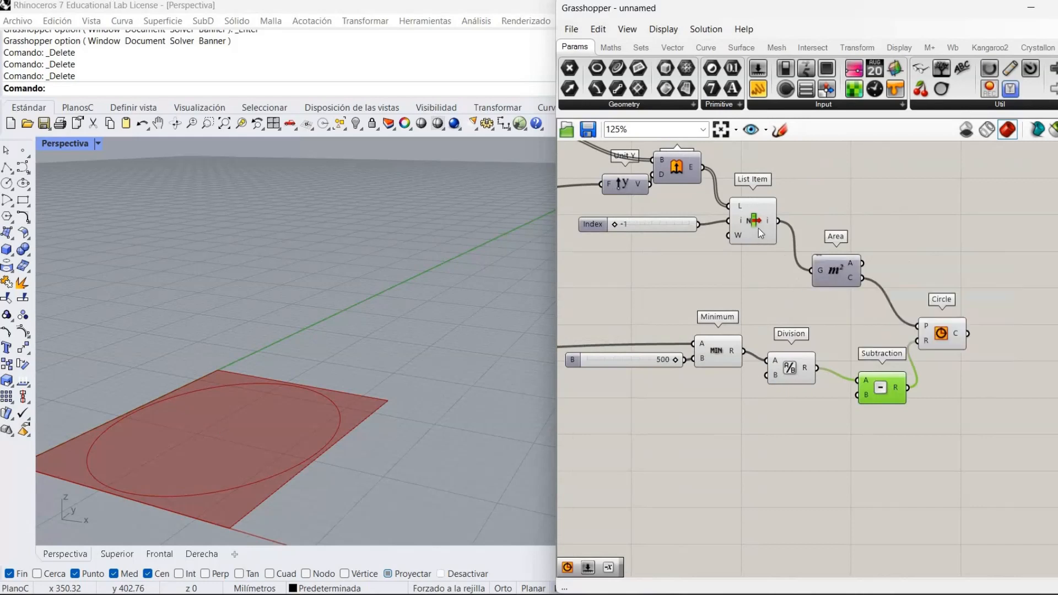
right_click(848, 267)
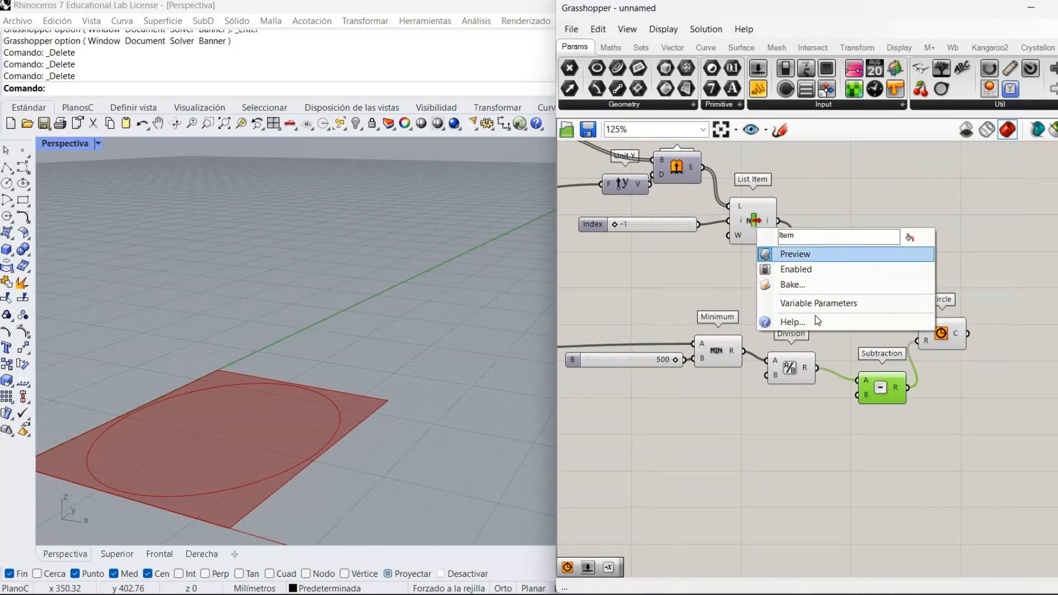
scroll(814, 316, down, 1)
right_drag(814, 315, 626, 293)
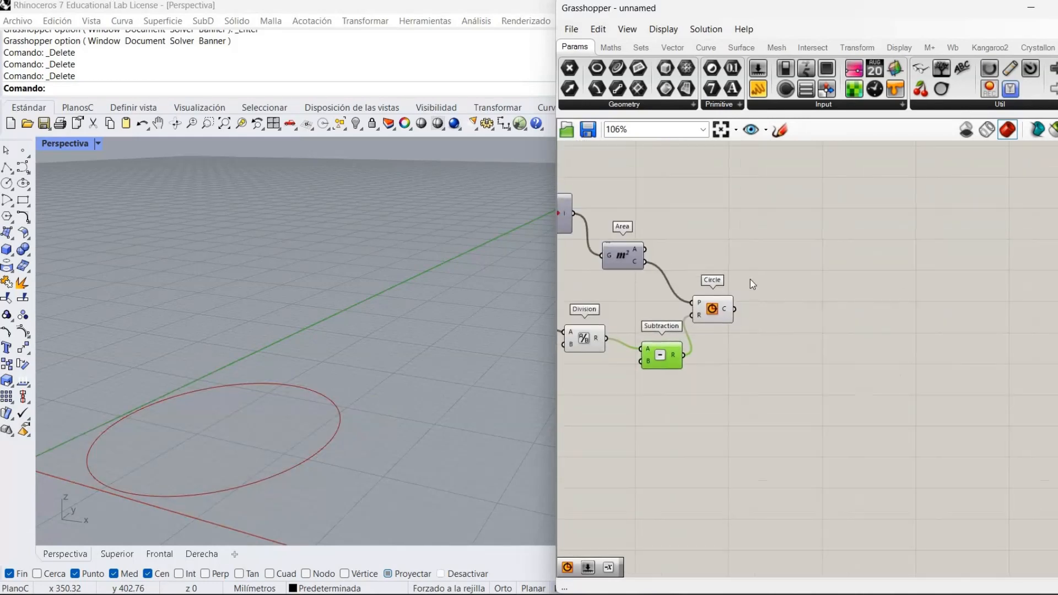
Add an Extrude component after the Circle and connect the Circle's output to its base input B
double_click(795, 294)
text(e)
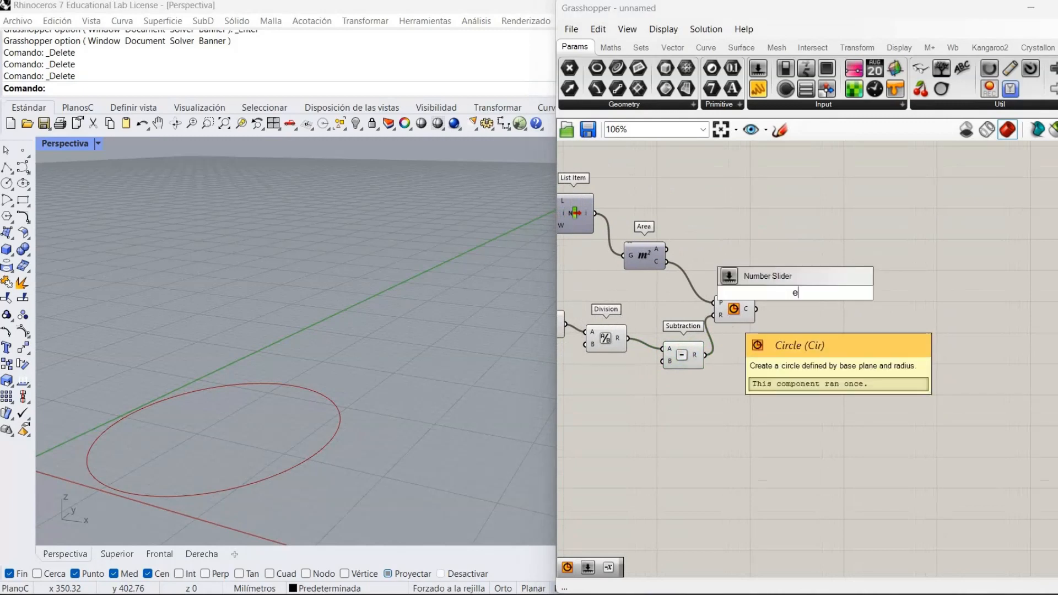
text(xt)
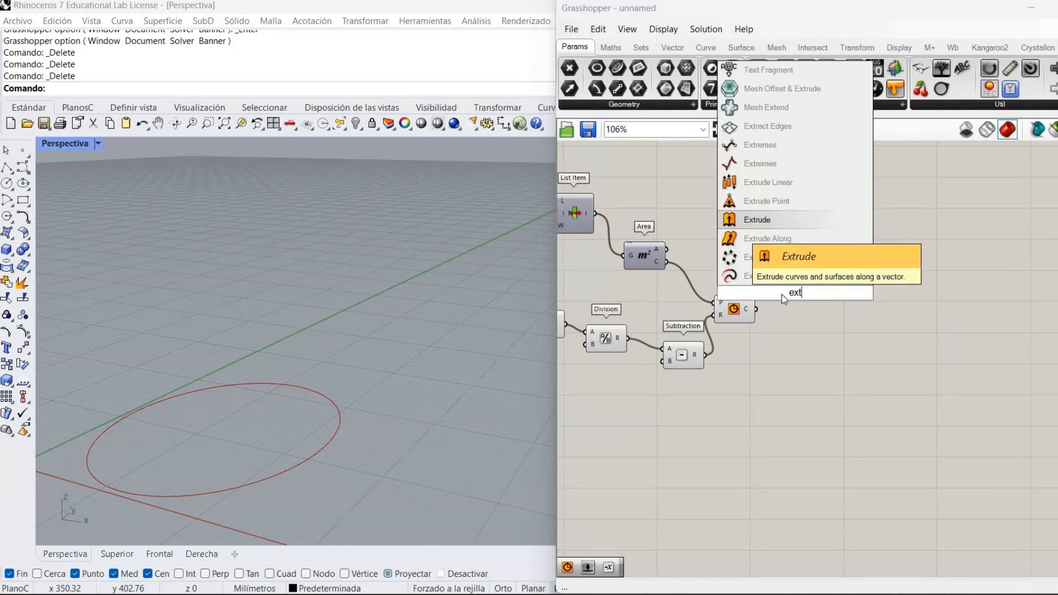
key(Return)
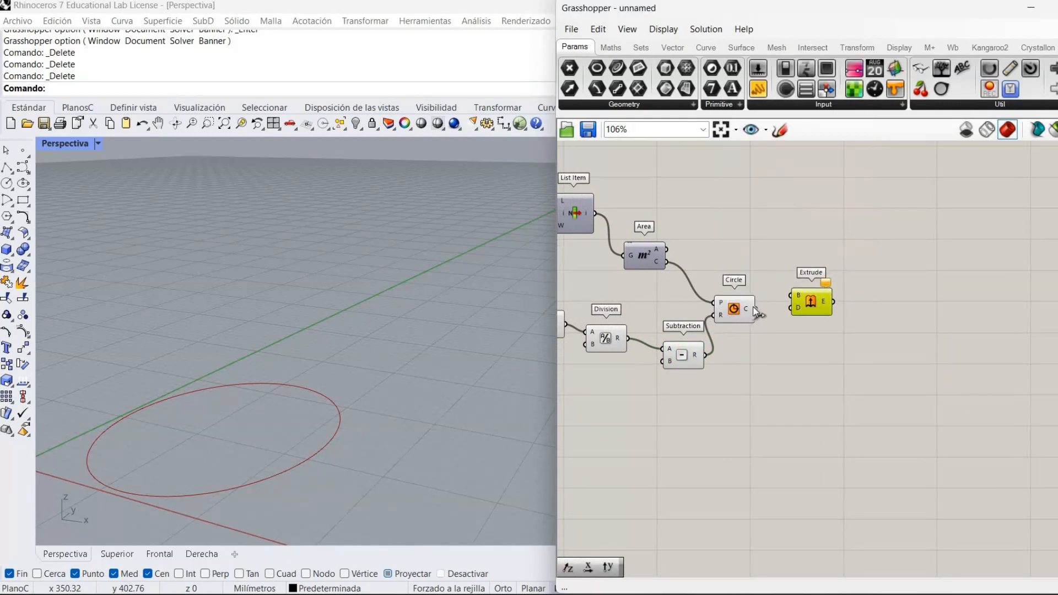
drag(755, 310, 818, 303)
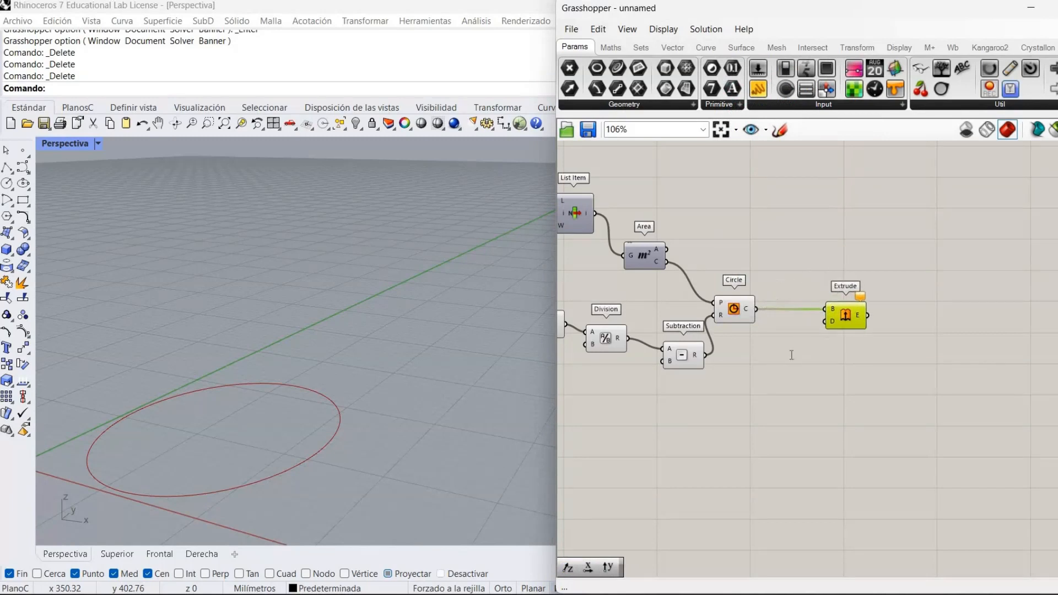
Add a Unit Z vector and connect it to direction input D of the circle's Extrude
double_click(792, 355)
text(Z)
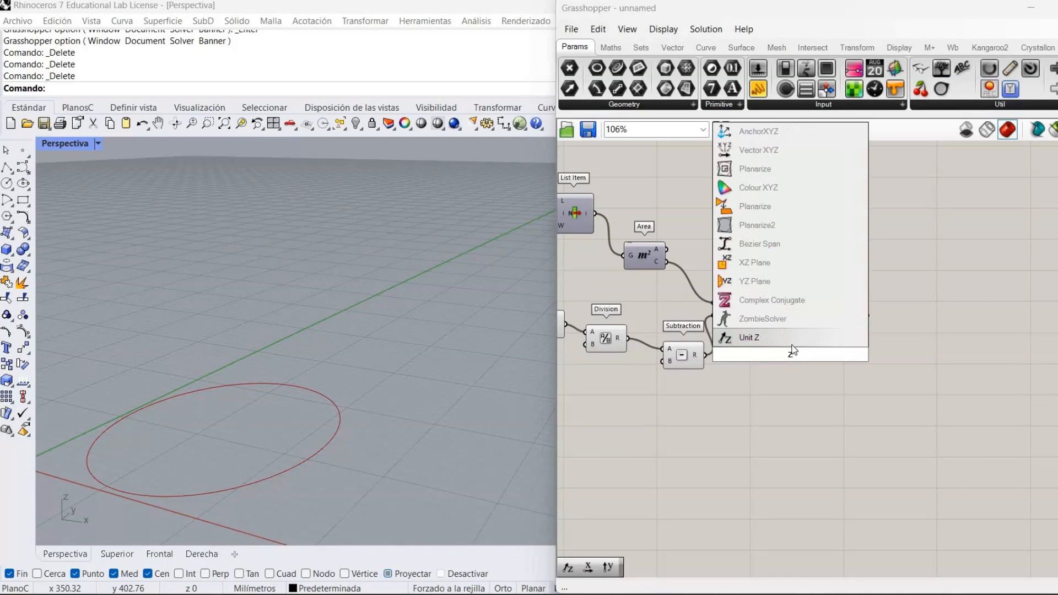
key(Return)
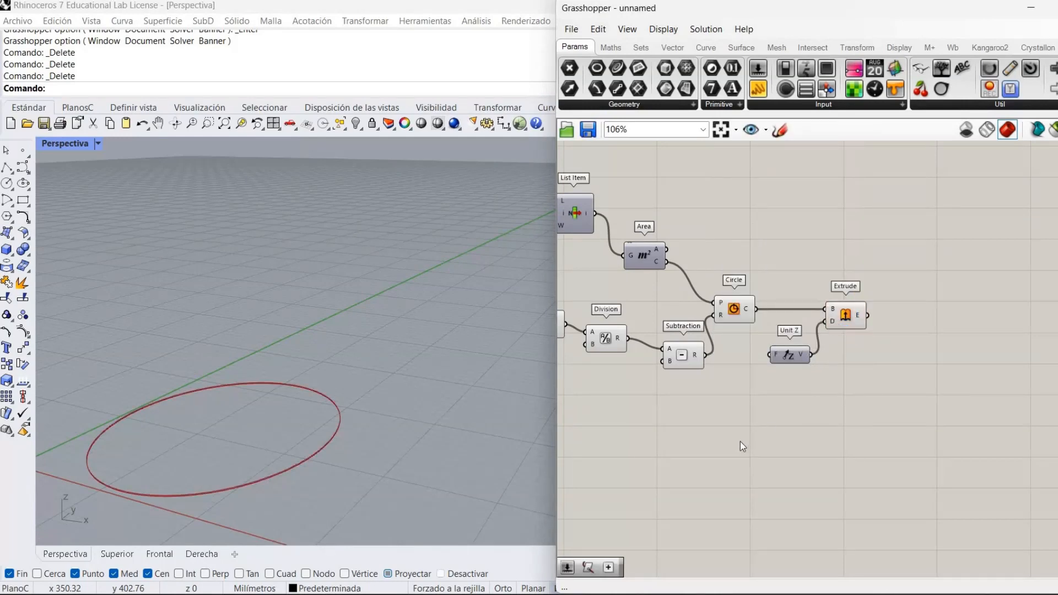
Turn on the preview of the Extrude that follows Tween Curve and view all the stacked surfaces in perspective
scroll(749, 441, down, 3)
right_drag(691, 370, 571, 476)
scroll(572, 475, down, 2)
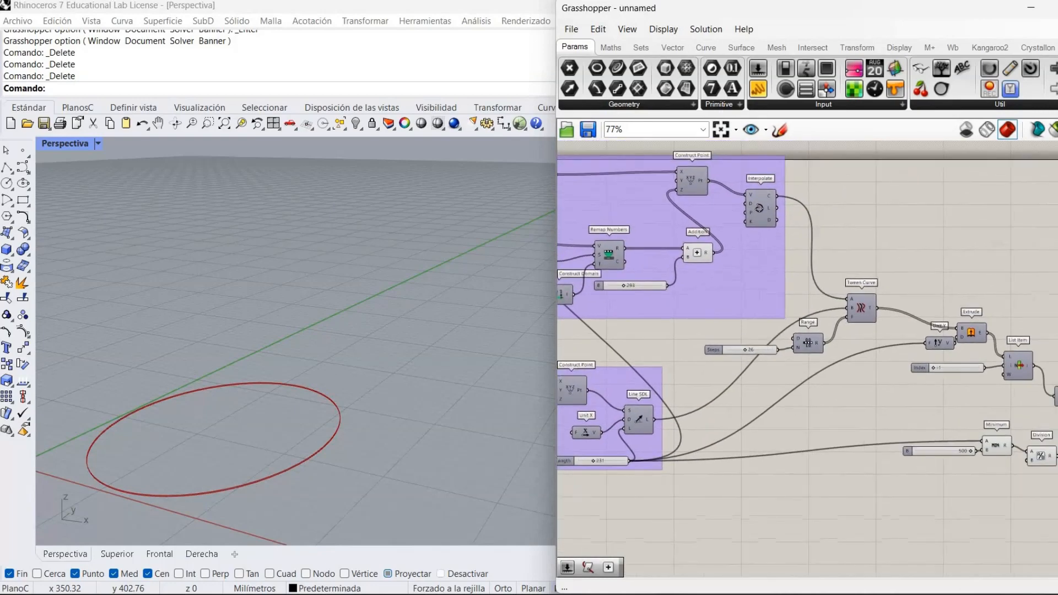
scroll(823, 409, up, 4)
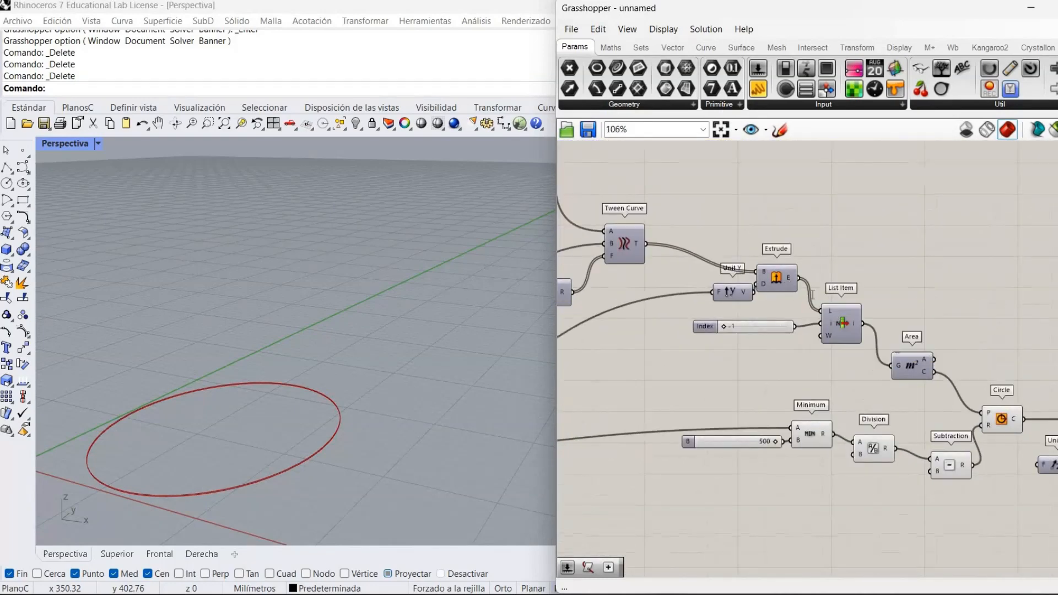
right_click(782, 284)
click(841, 306)
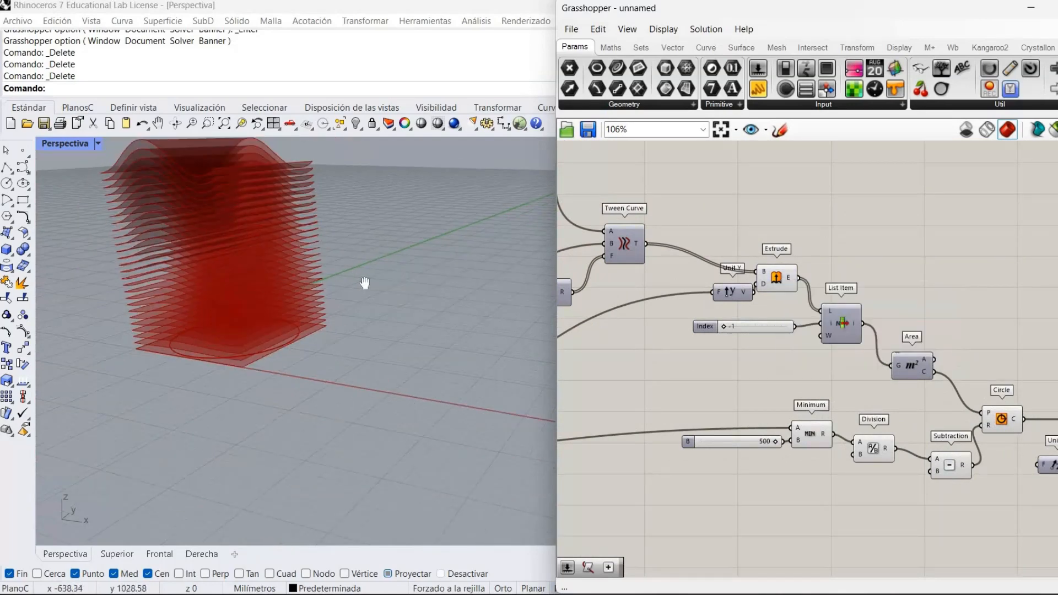
right_drag(363, 283, 401, 187)
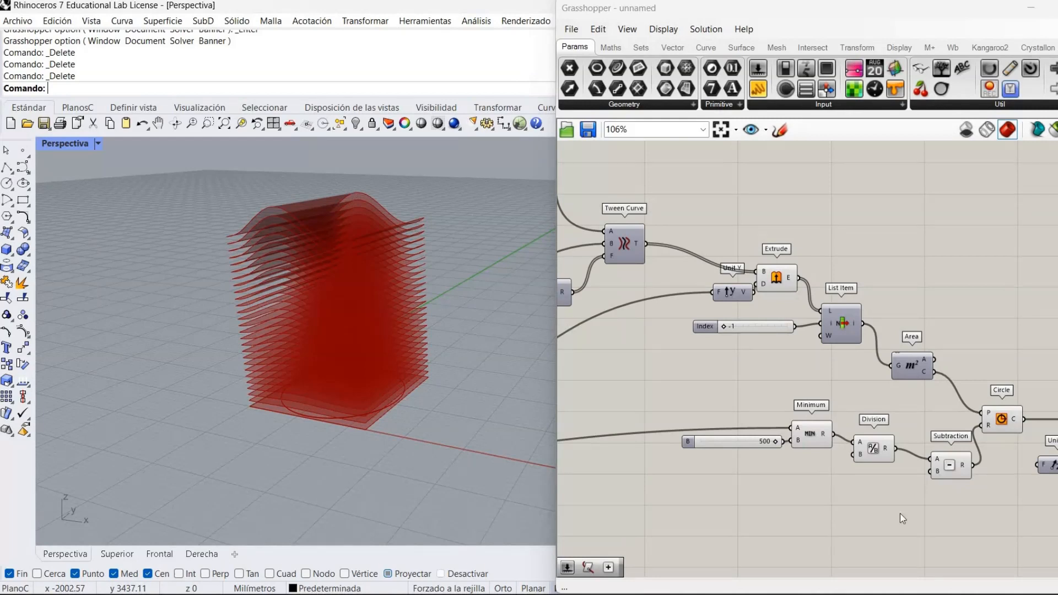
Add a Sort List component and connect the result of the Addition feeding Construct Point to its K and A inputs
right_drag(814, 504, 1045, 525)
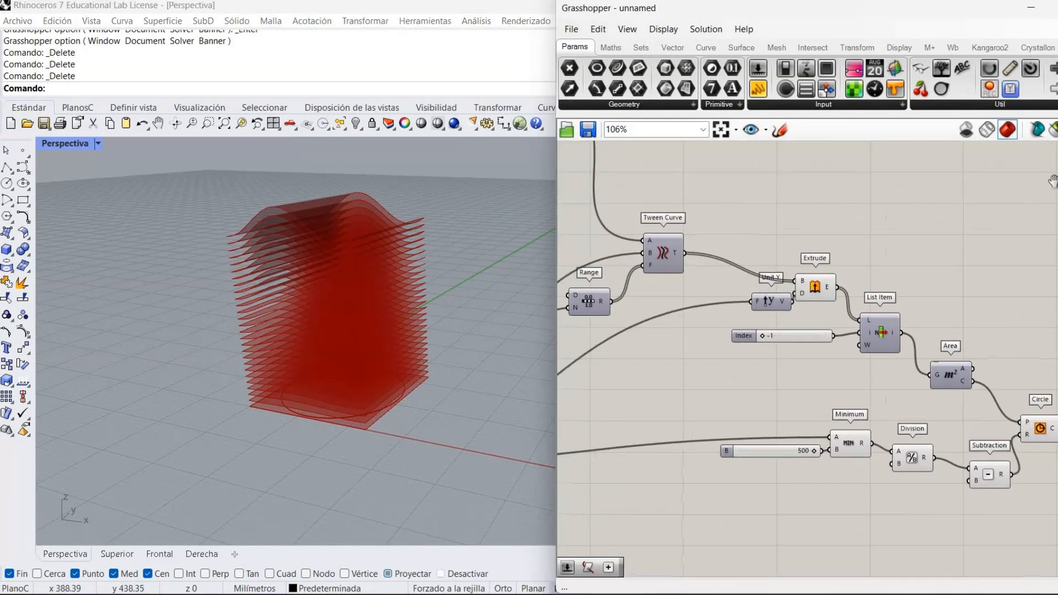
right_drag(845, 276, 1054, 438)
right_drag(783, 290, 956, 299)
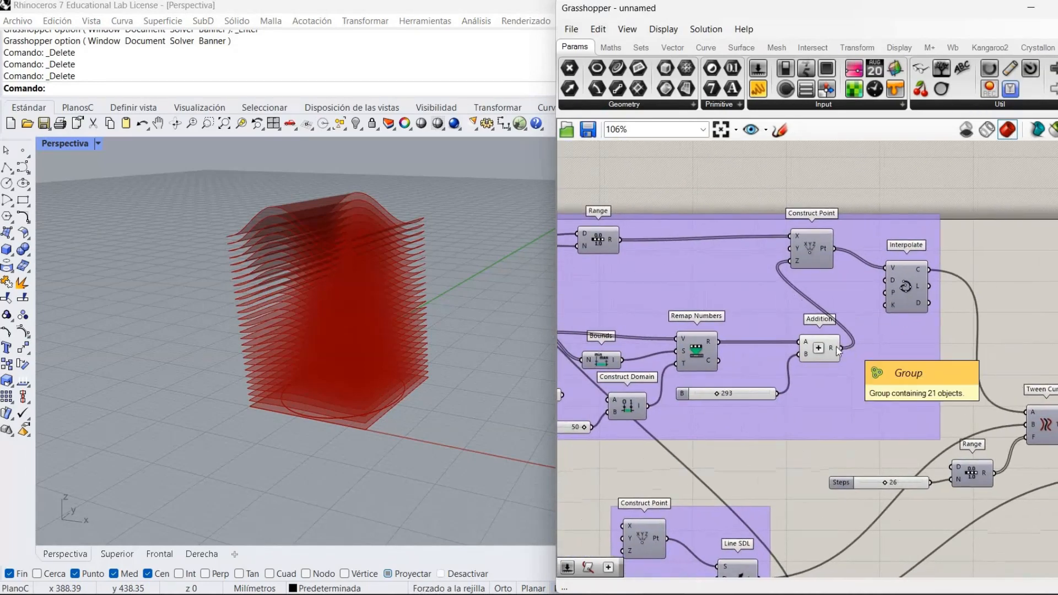
mouse_move(833, 347)
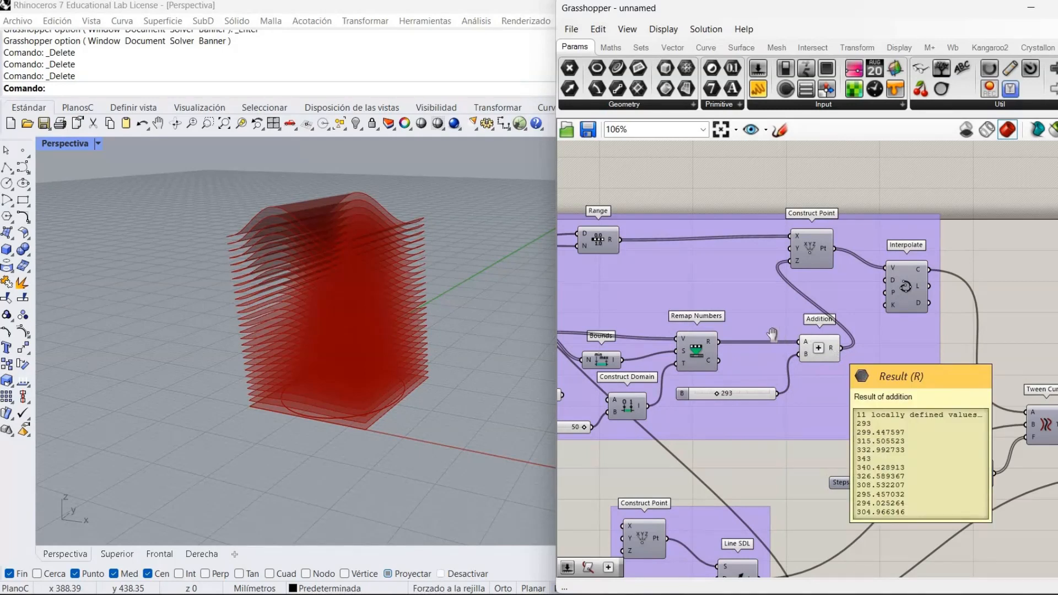
right_drag(902, 320, 820, 305)
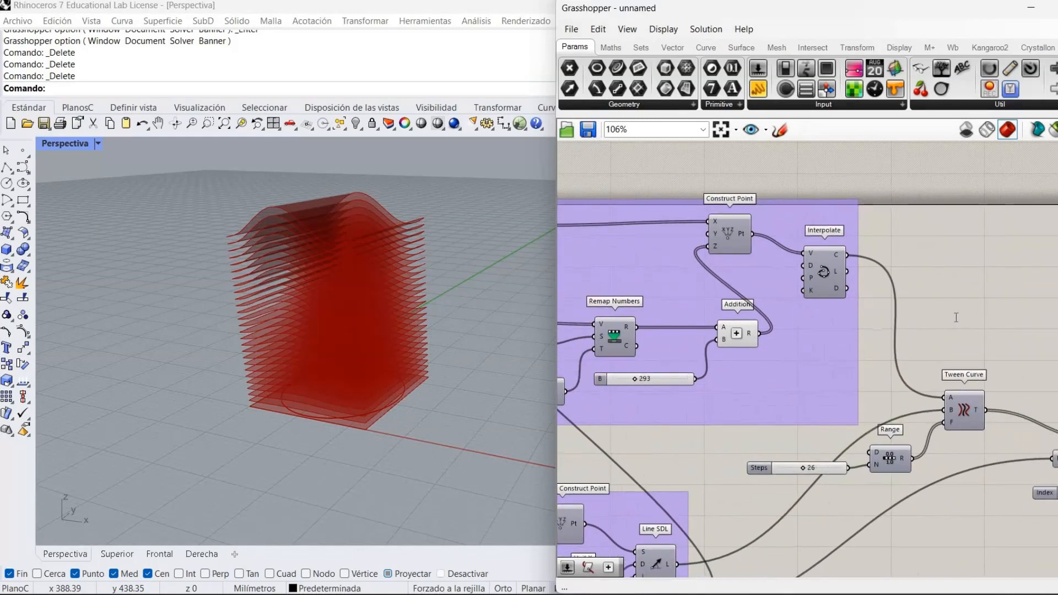
double_click(955, 321)
text(sort)
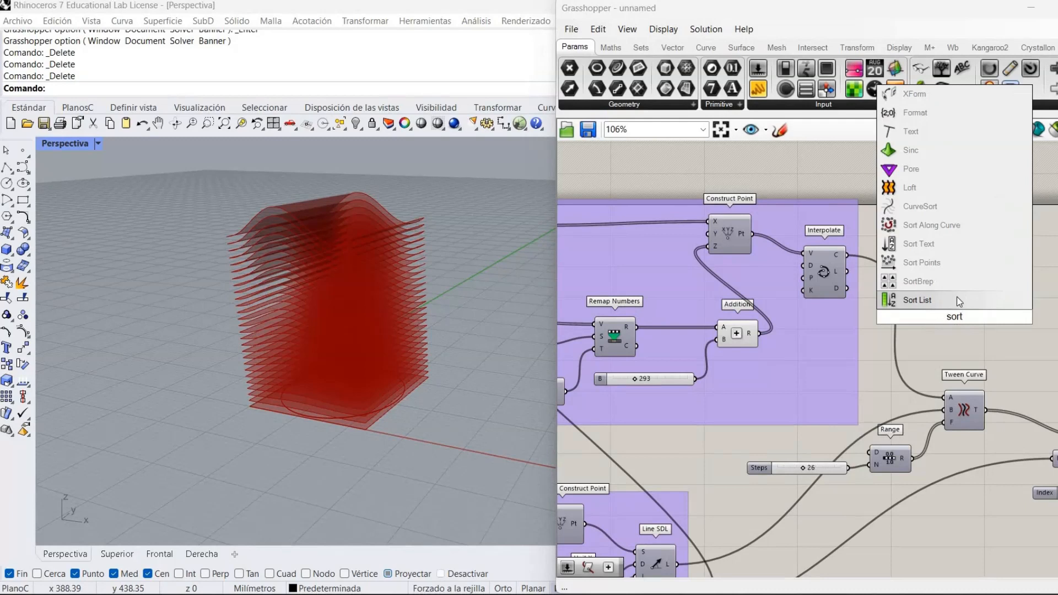
click(957, 301)
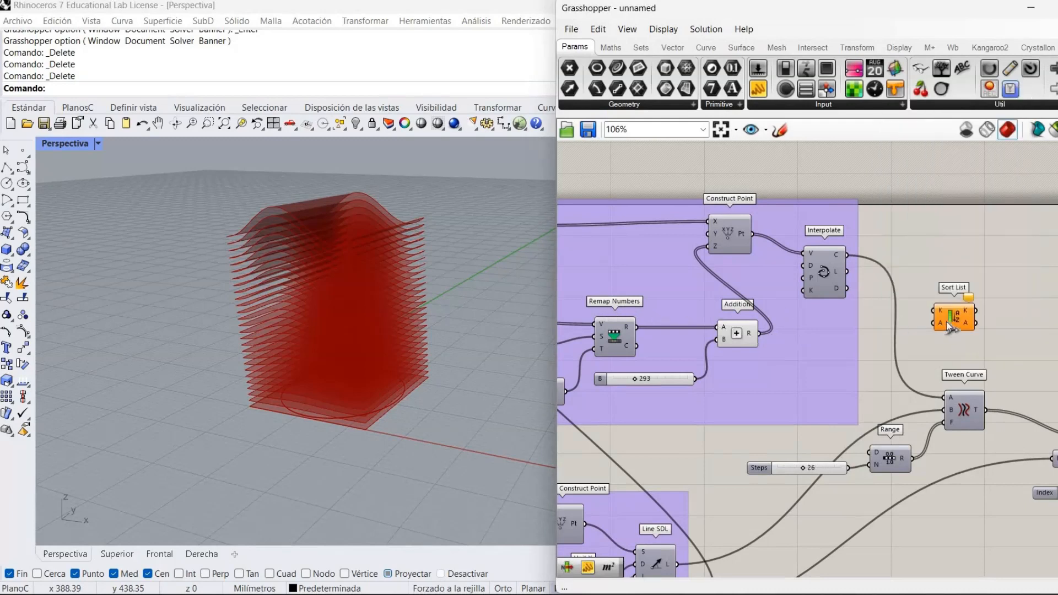
drag(934, 310, 759, 333)
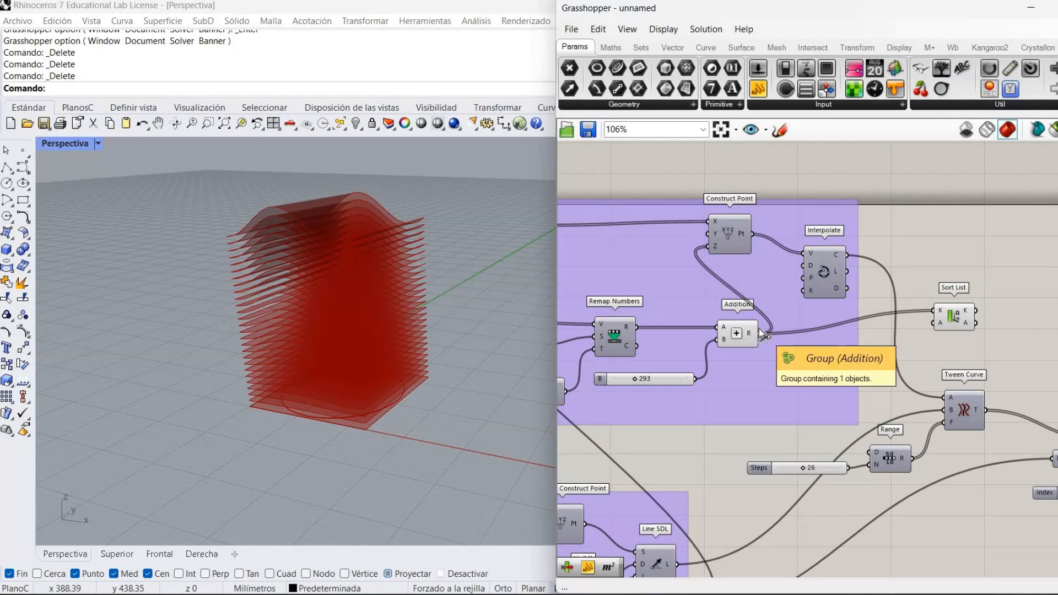
drag(759, 328, 932, 341)
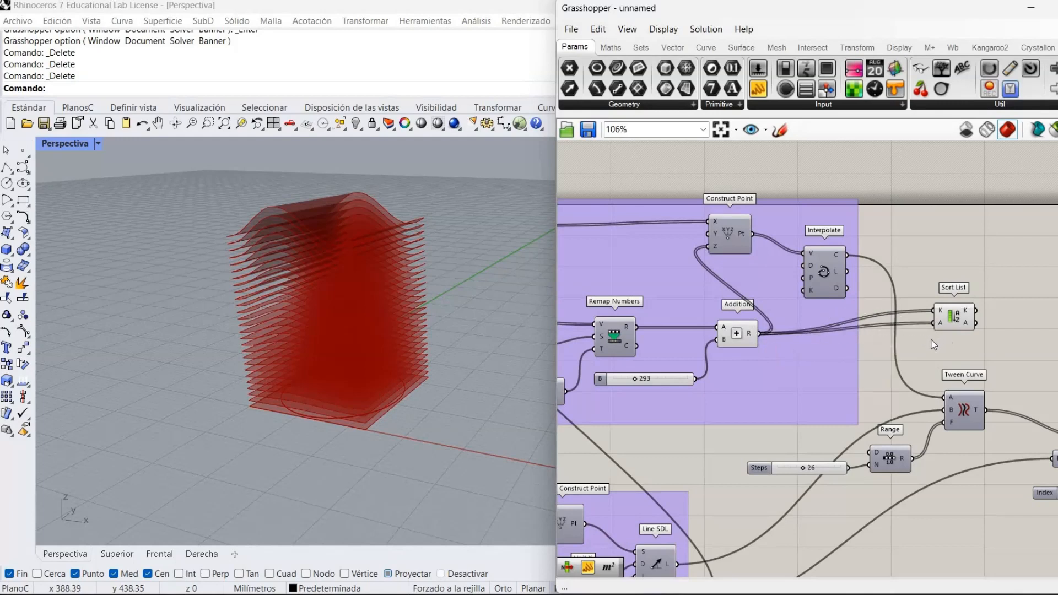
Reverse the K output of Sort List so the highest value comes first
right_drag(918, 337, 780, 306)
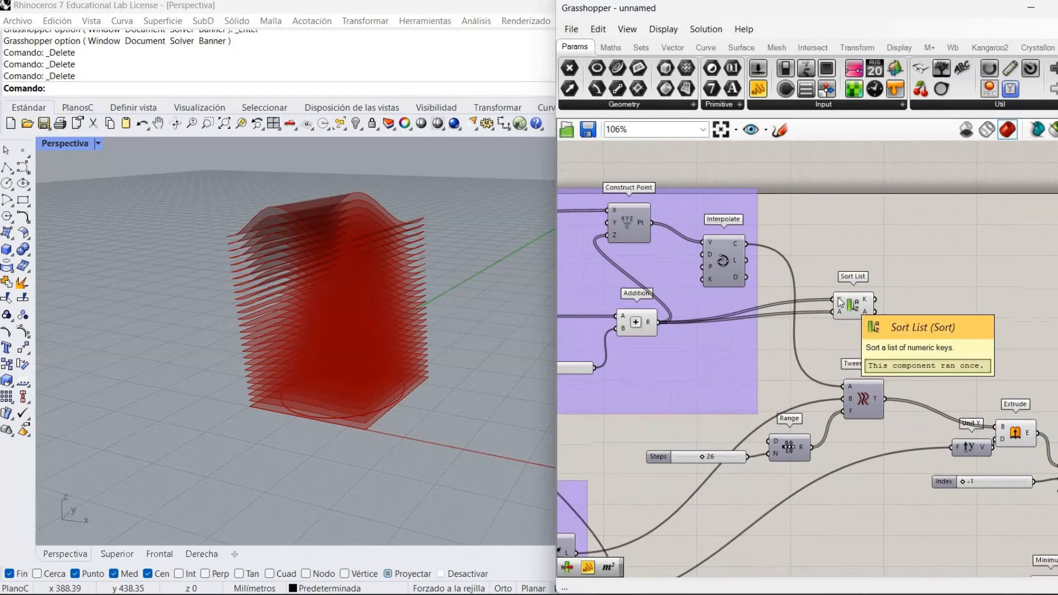
mouse_move(840, 300)
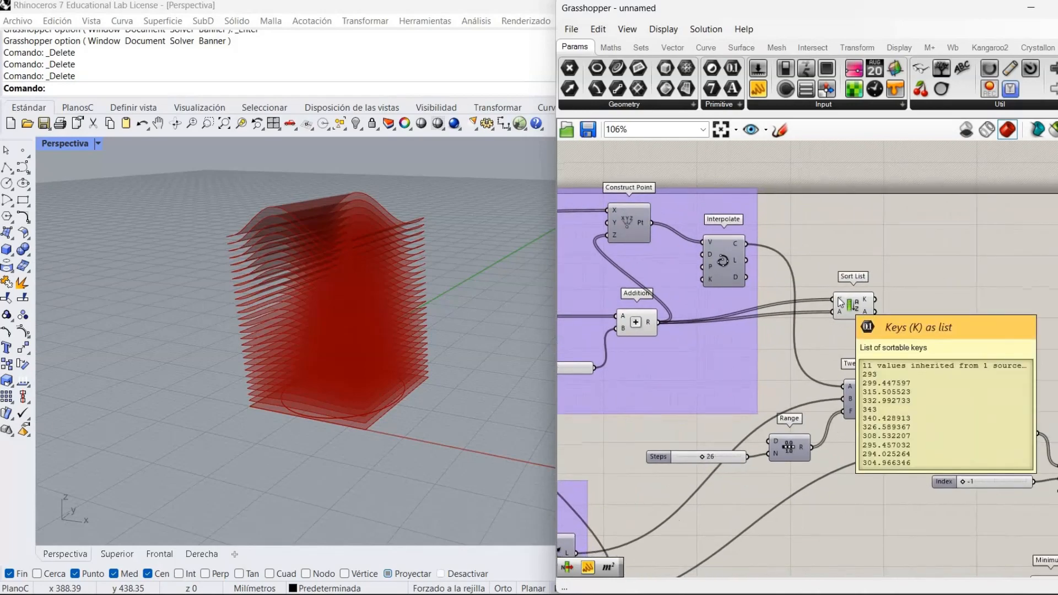
scroll(840, 301, up, 2)
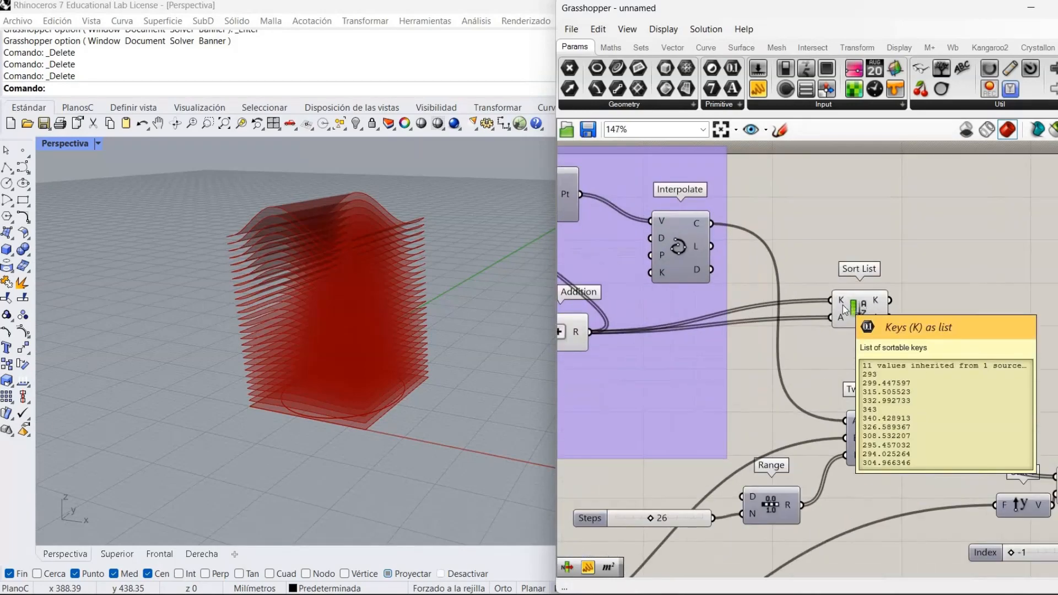
right_click(876, 309)
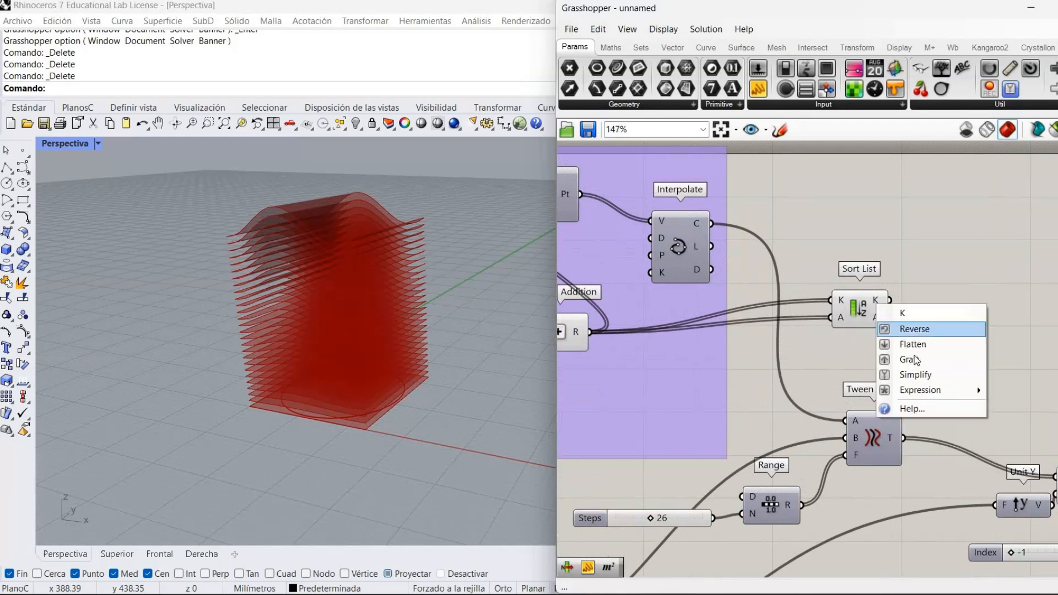
click(943, 306)
Add a List Item component after Sort List and connect the reversed K output to its L input
double_click(942, 304)
text(l)
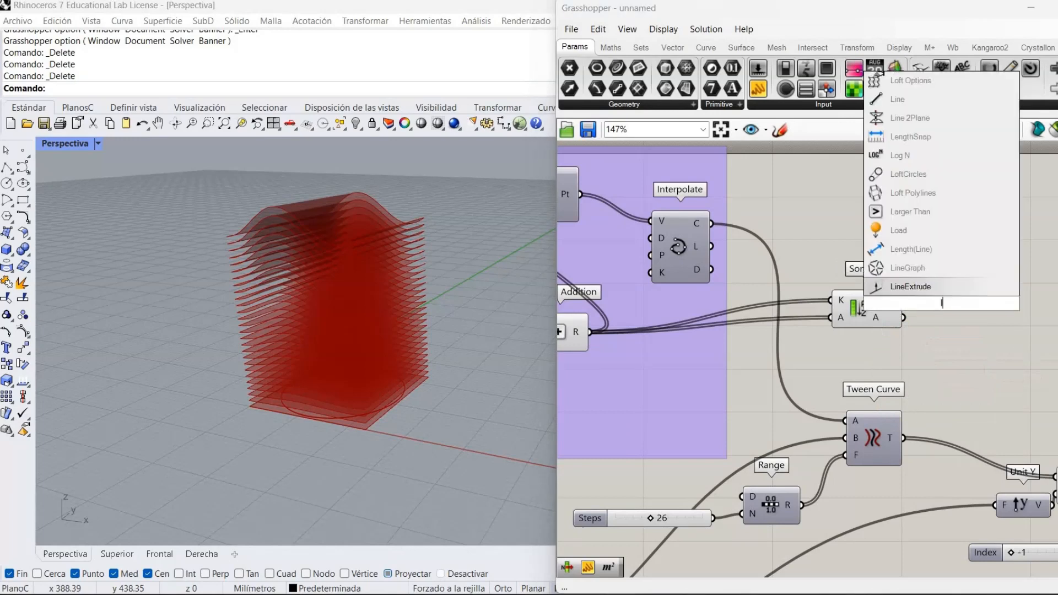
text(ist)
click(938, 270)
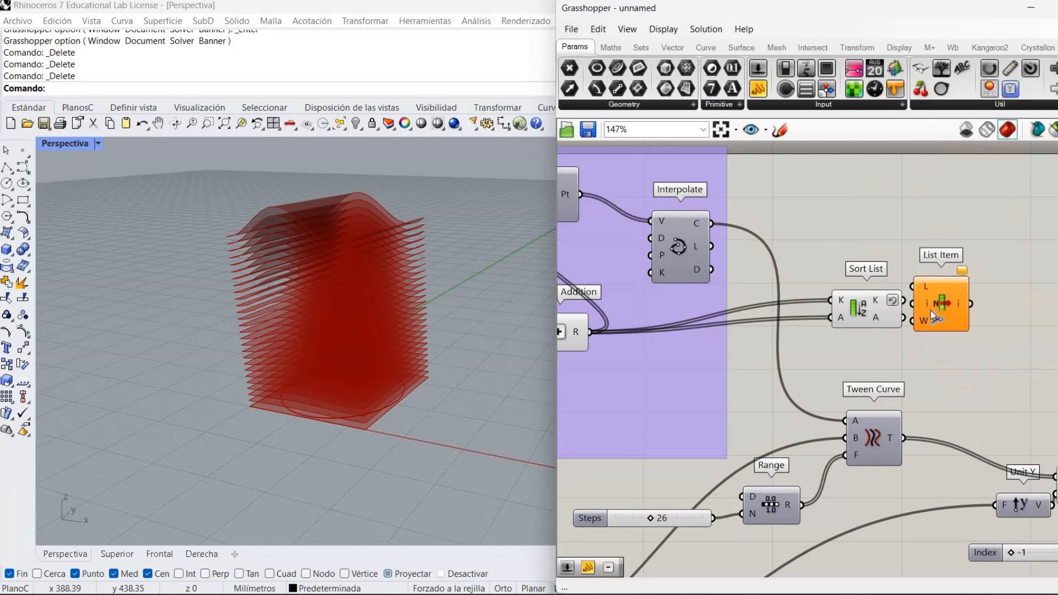
drag(925, 310, 904, 301)
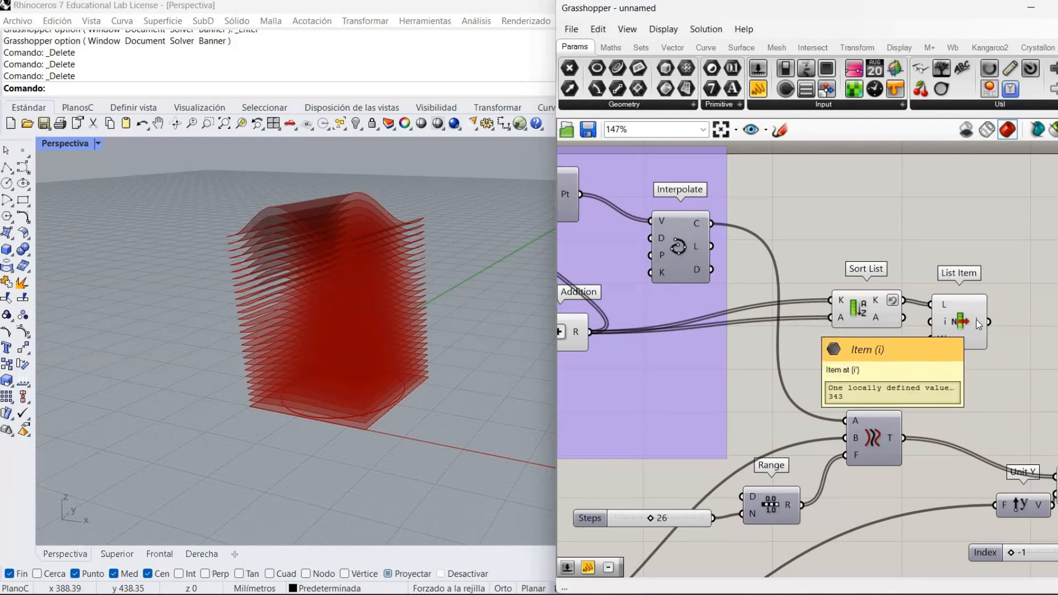
Move Sort List and its List Item together to the free space above the Area and Circle components
scroll(858, 313, down, 4)
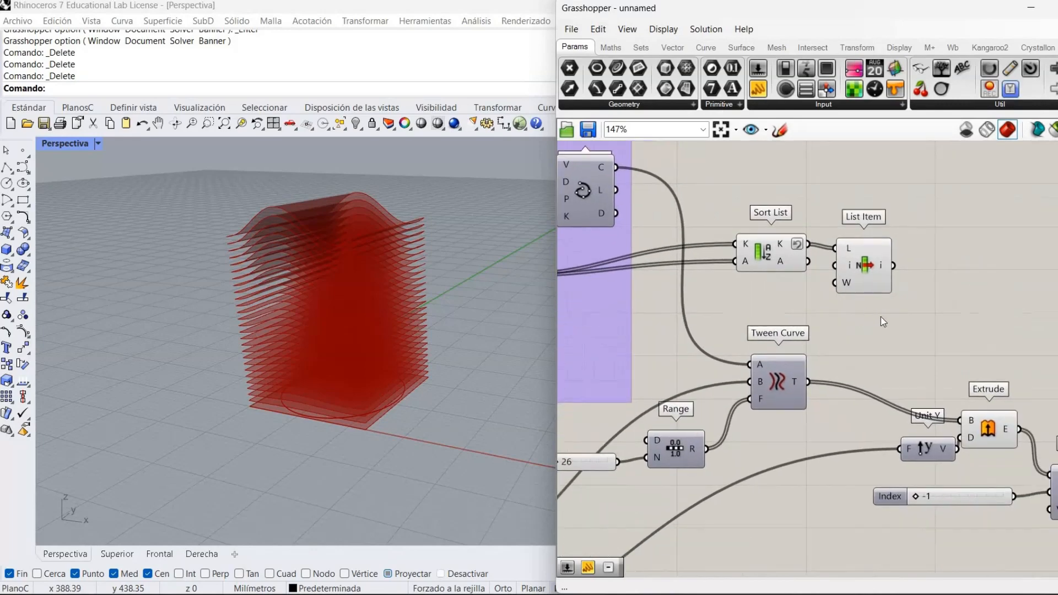
right_drag(781, 283, 672, 250)
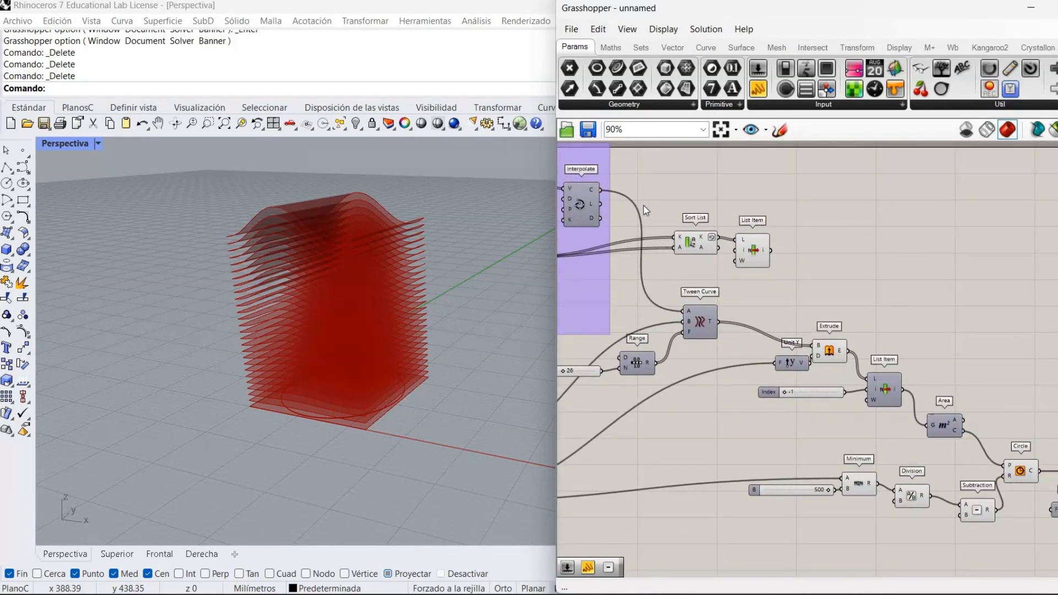
drag(631, 201, 794, 276)
drag(686, 247, 986, 422)
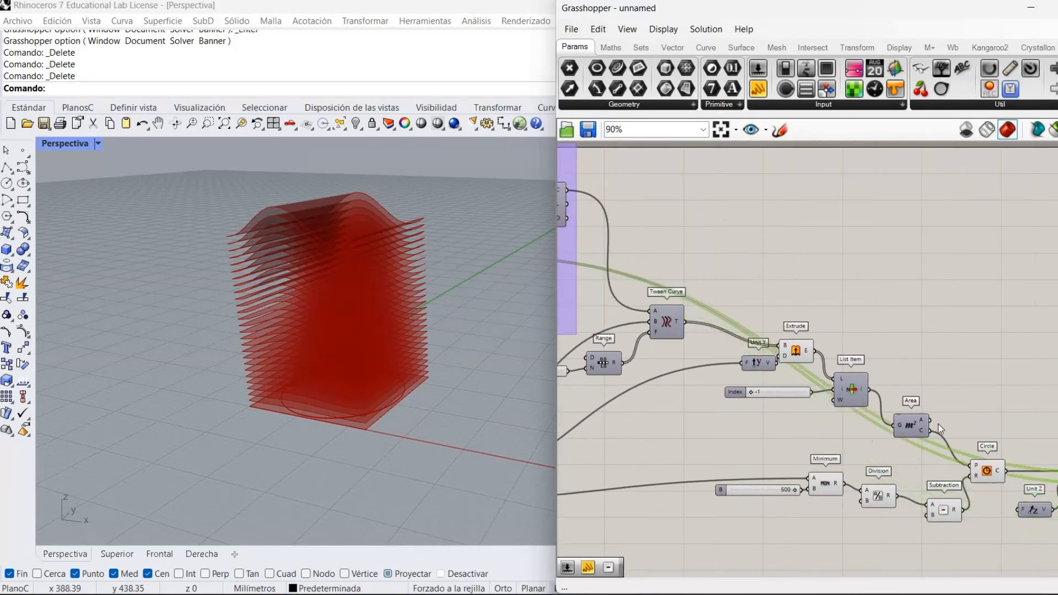
drag(881, 361, 852, 313)
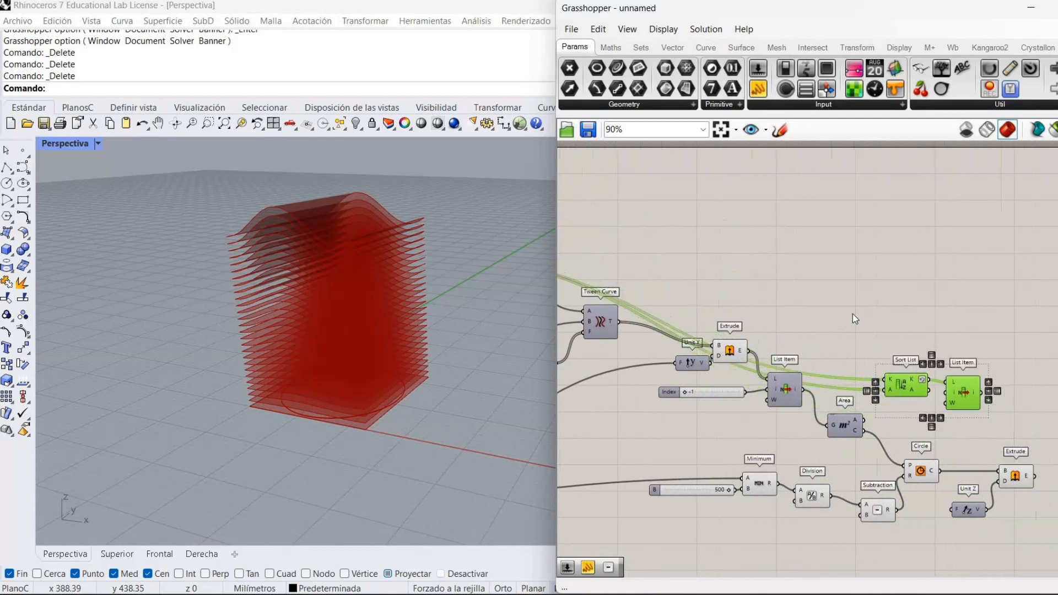
click(950, 444)
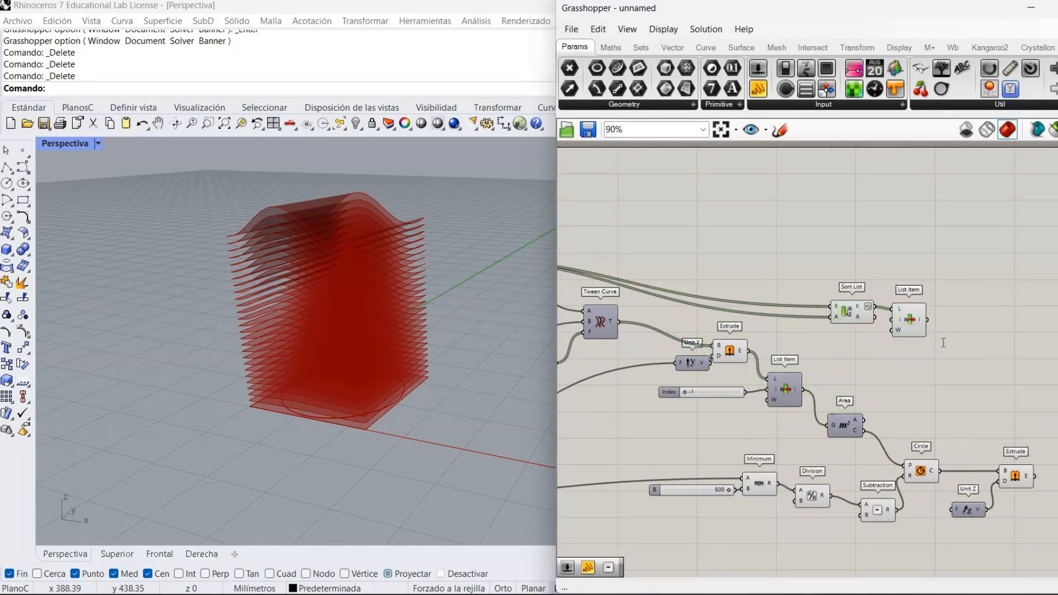
Add an Addition component fed by the List Item after Sort List and connect its result to the F input of Unit Z
double_click(943, 343)
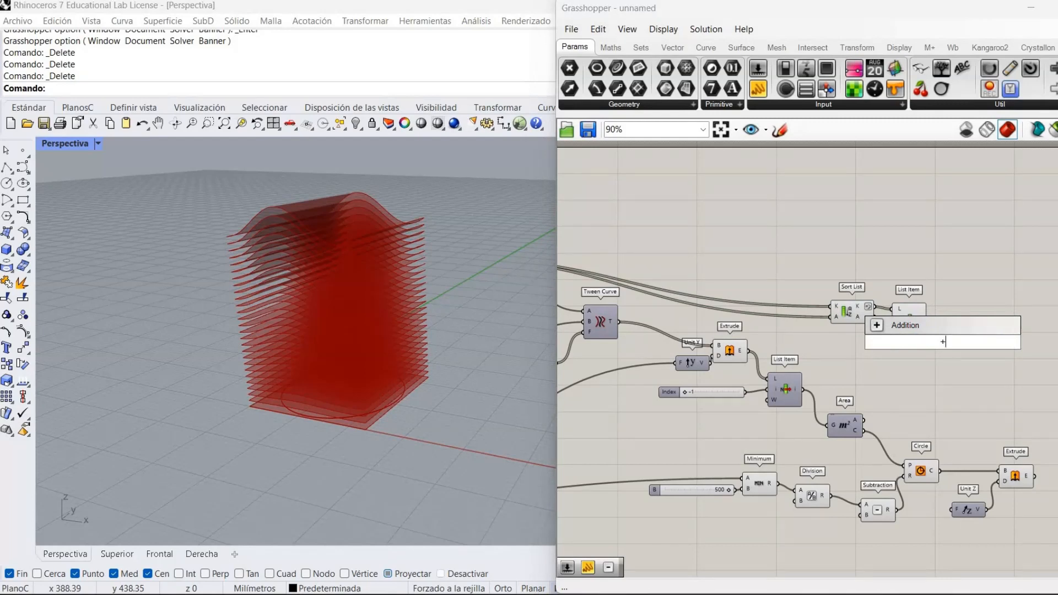
text(11)
key(Return)
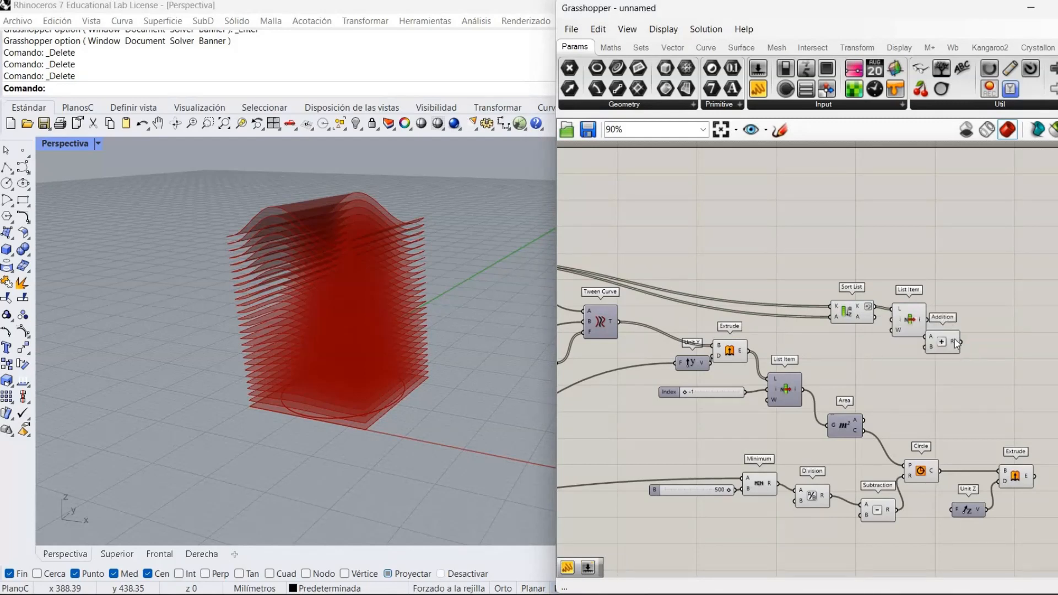
drag(954, 341, 952, 509)
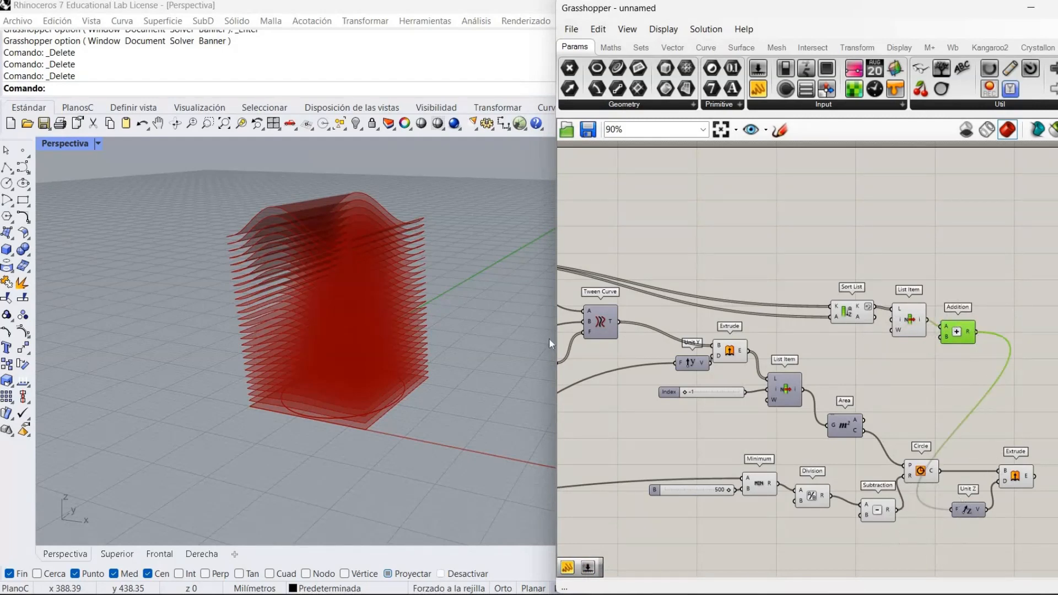
scroll(370, 223, up, 6)
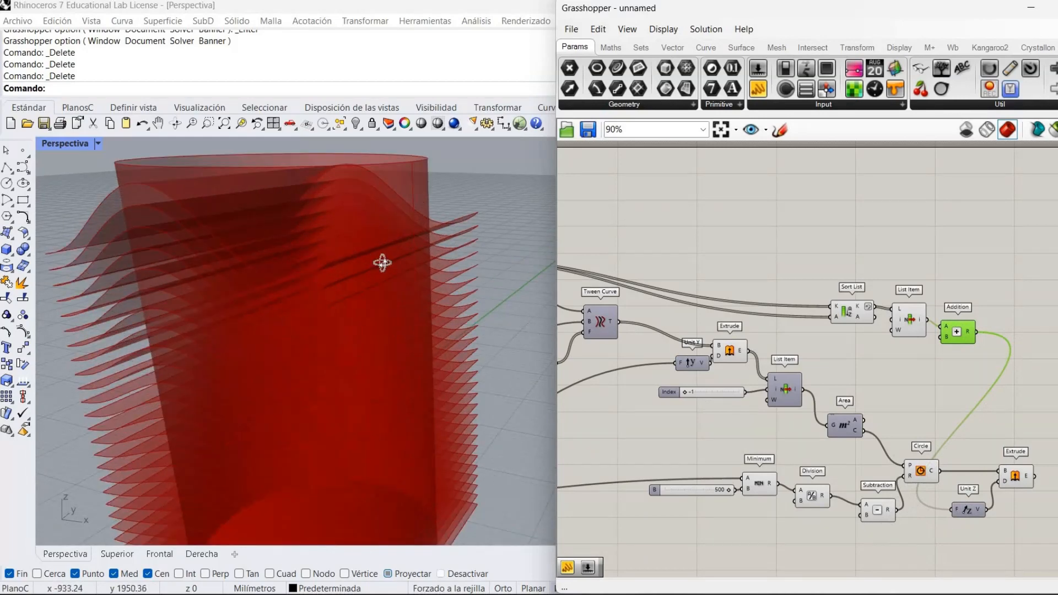
right_drag(382, 262, 364, 288)
scroll(369, 346, down, 3)
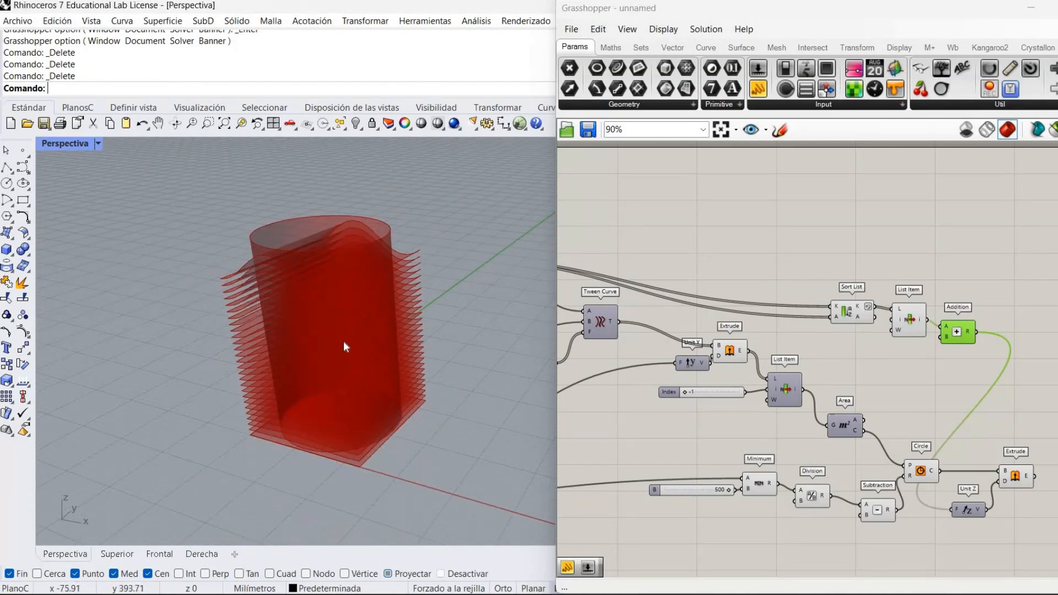
right_drag(337, 300, 347, 330)
click(906, 451)
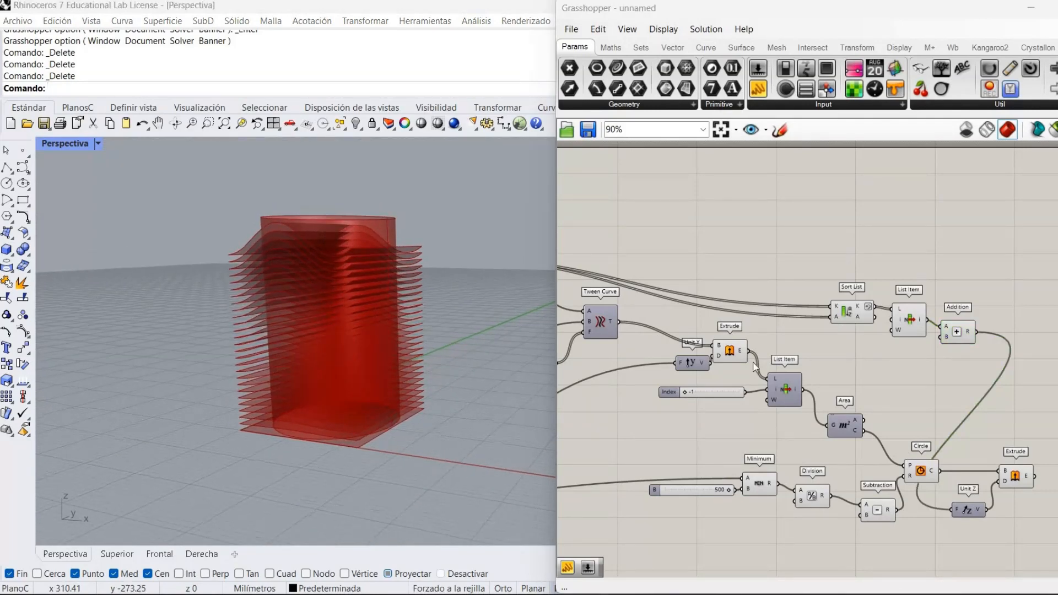
Examine the wavy surfaces' Extrude and the circle's Extrude in turn to see which geometry each one produces
scroll(754, 368, down, 3)
scroll(754, 368, up, 2)
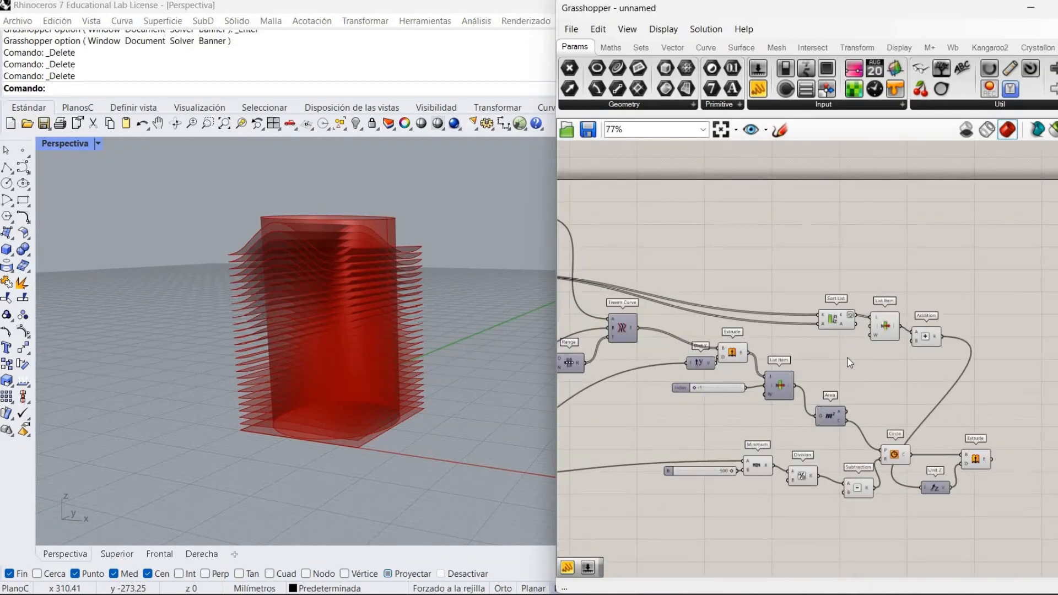
right_drag(767, 252, 805, 188)
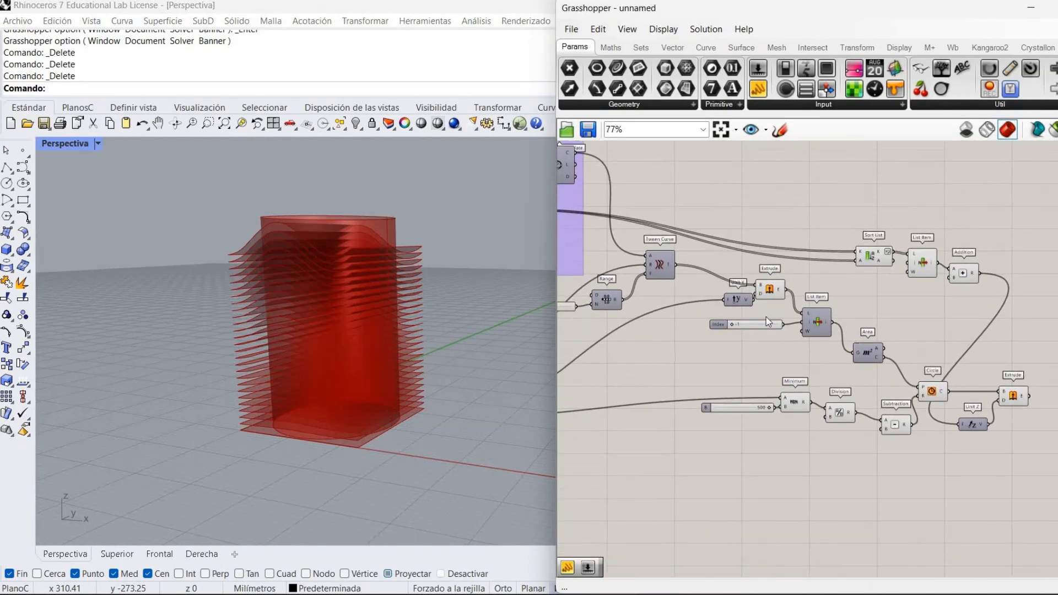
click(770, 289)
scroll(770, 289, up, 1)
drag(769, 288, 780, 280)
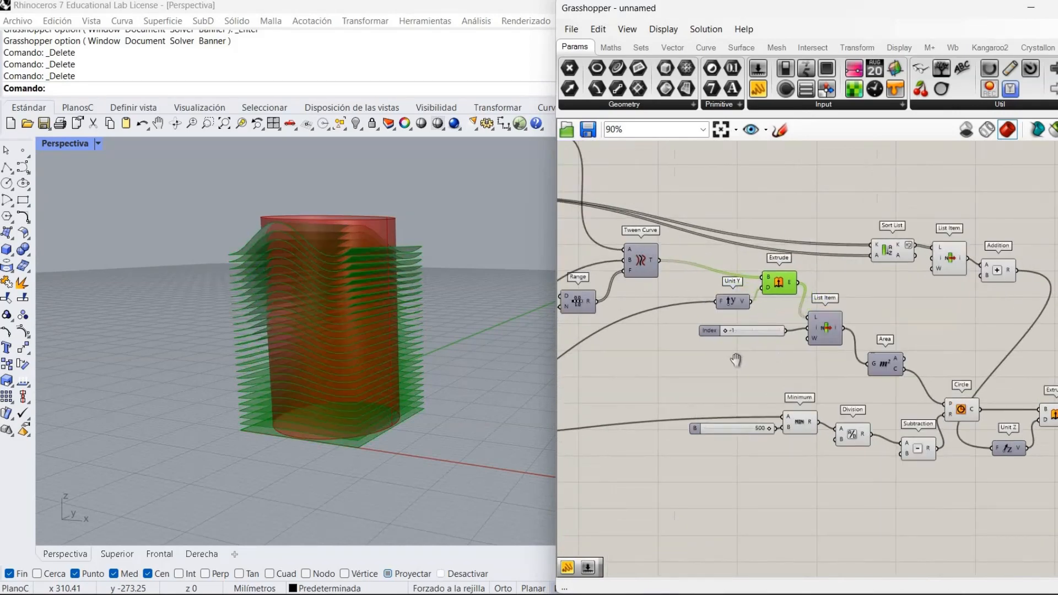
right_drag(734, 357, 676, 324)
right_drag(950, 349, 941, 340)
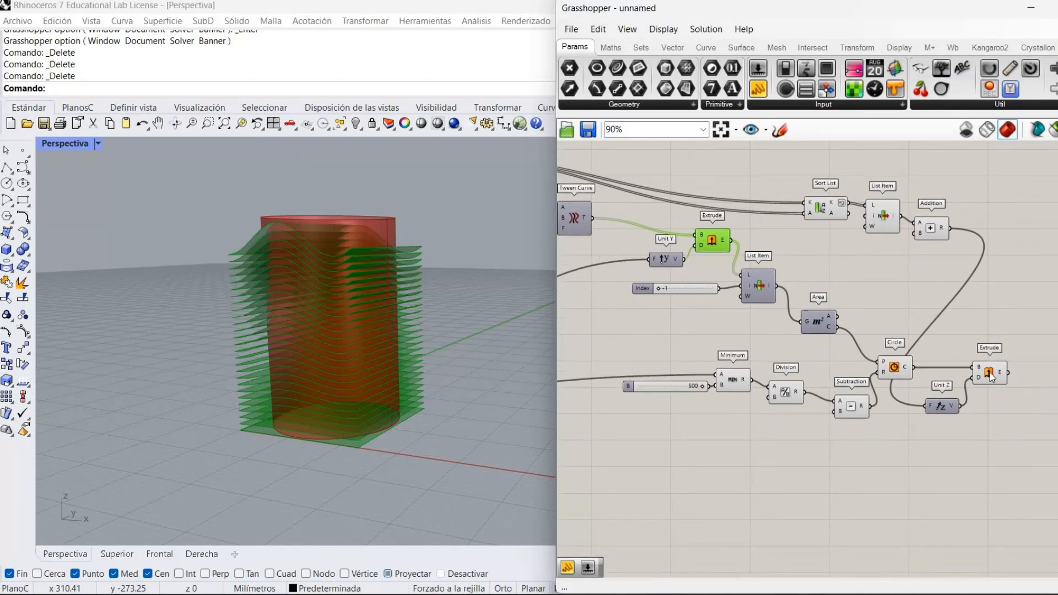
click(989, 374)
click(821, 535)
right_drag(821, 535, 723, 316)
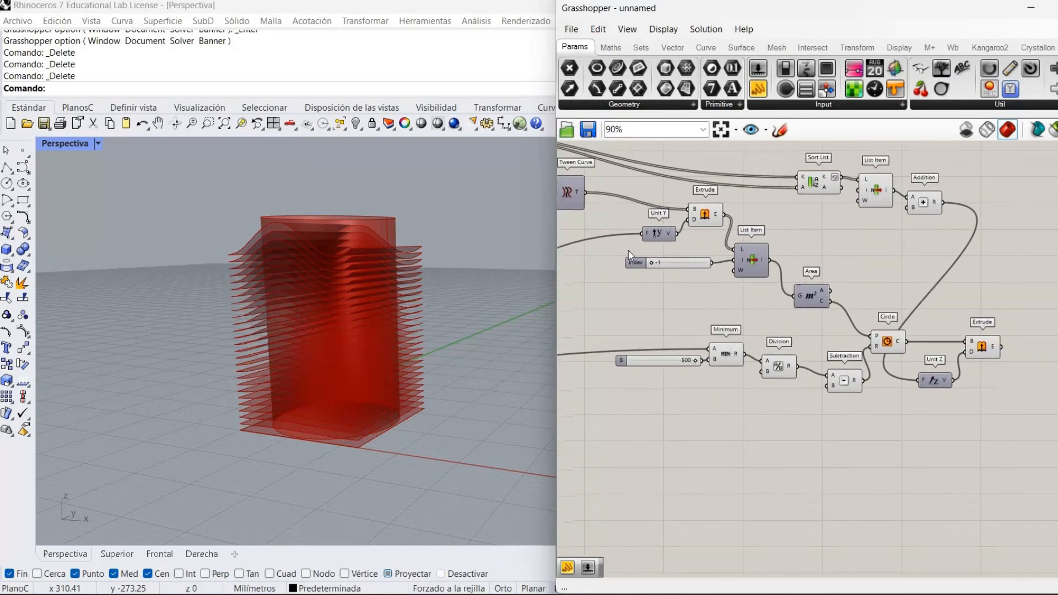
Group the components from the Index slider and List Item through the circle's Extrude, and move the group below Unit Y and its Extrude
mouse_move(617, 250)
mouse_down()
mouse_move(774, 363)
mouse_move(1015, 466)
mouse_move(1028, 403)
mouse_move(702, 245)
mouse_move(639, 261)
mouse_move(637, 248)
mouse_up()
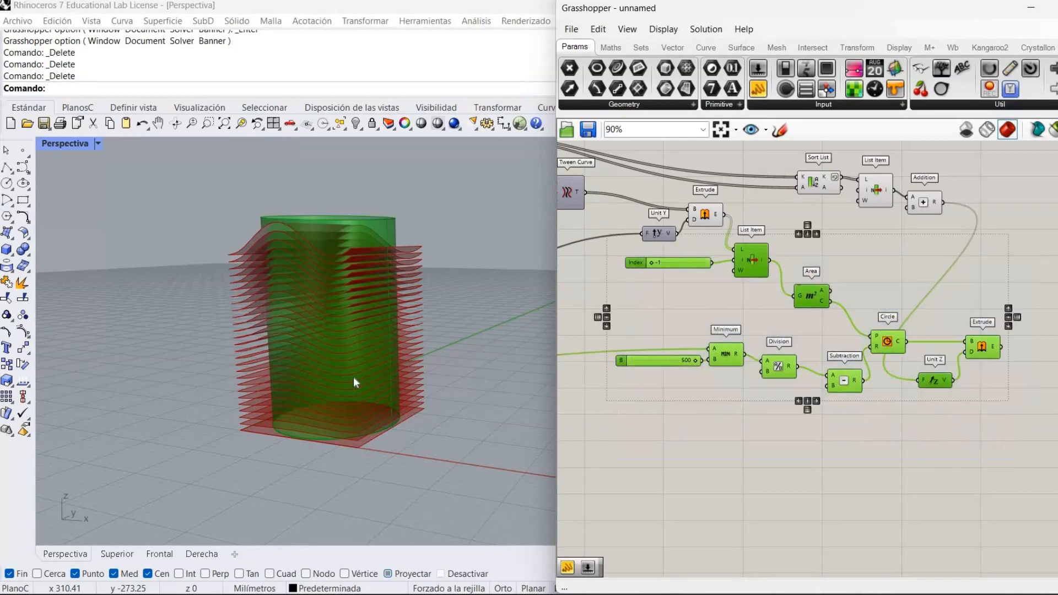
key(ctrl+g)
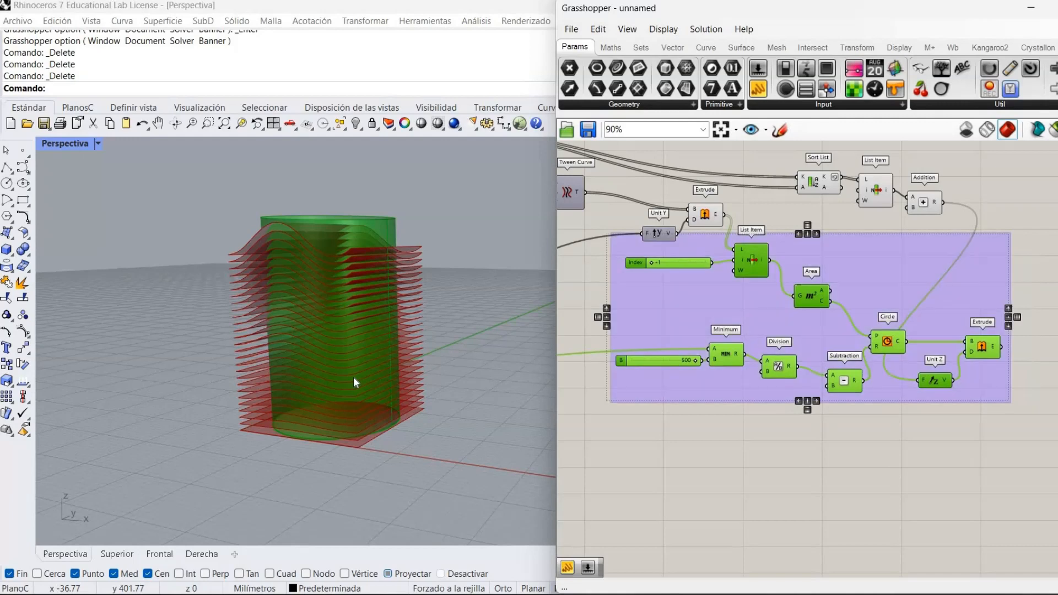
click(774, 453)
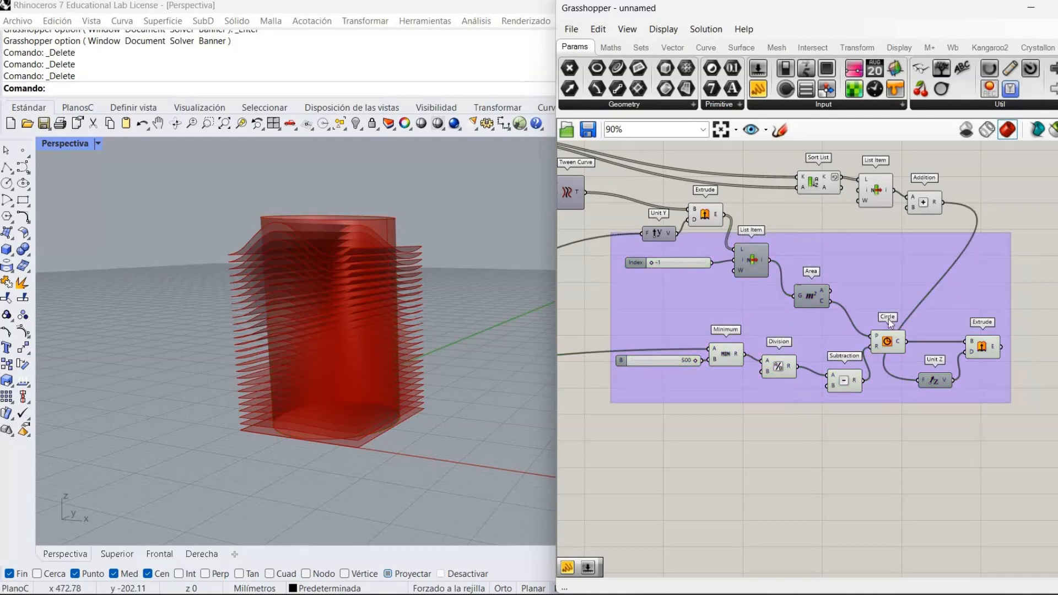
drag(903, 313, 895, 315)
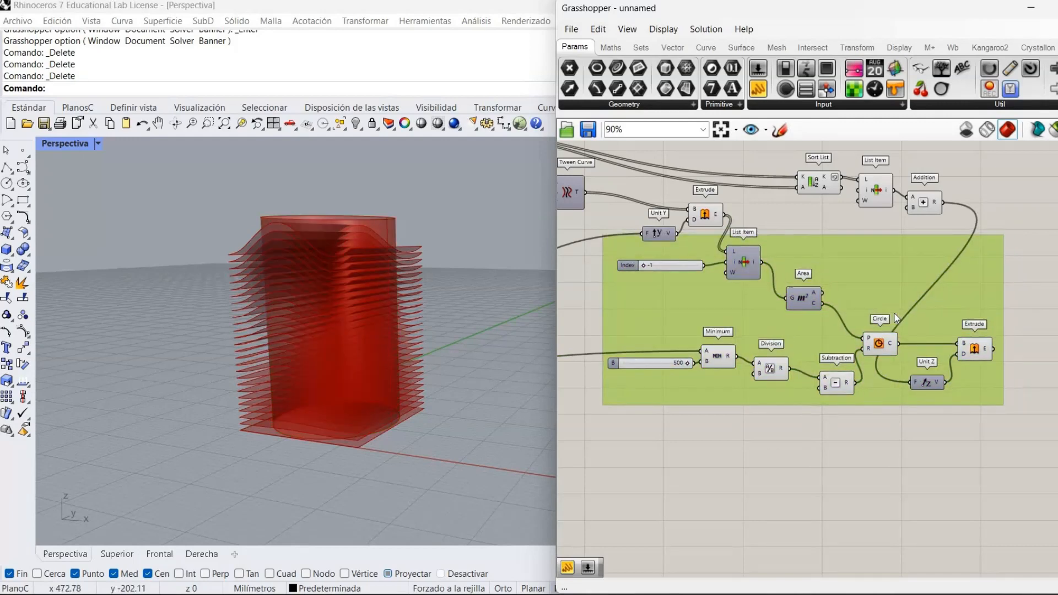
drag(822, 253, 780, 293)
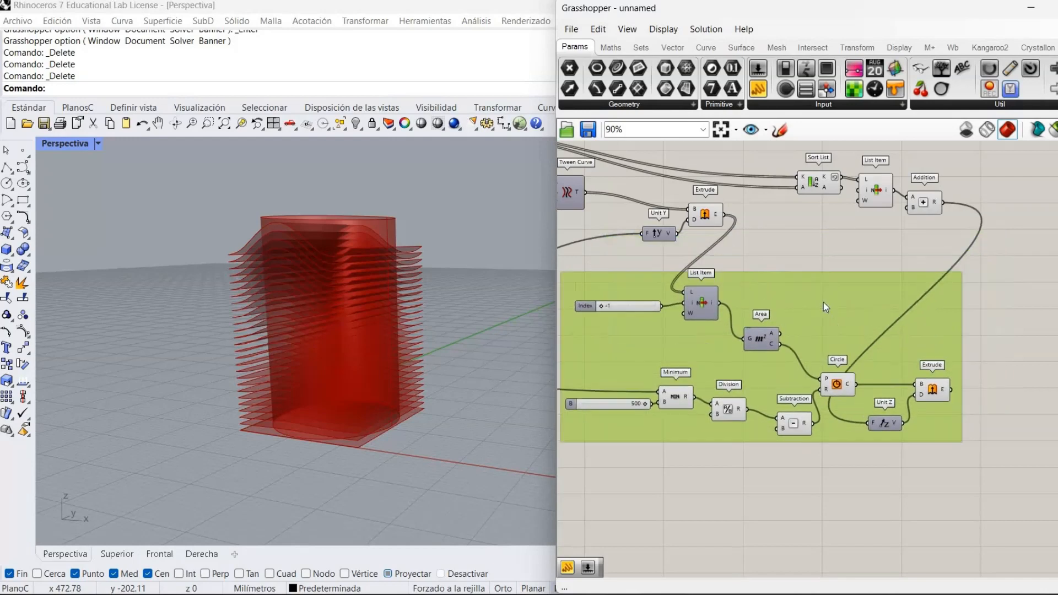
key(ctrl+z)
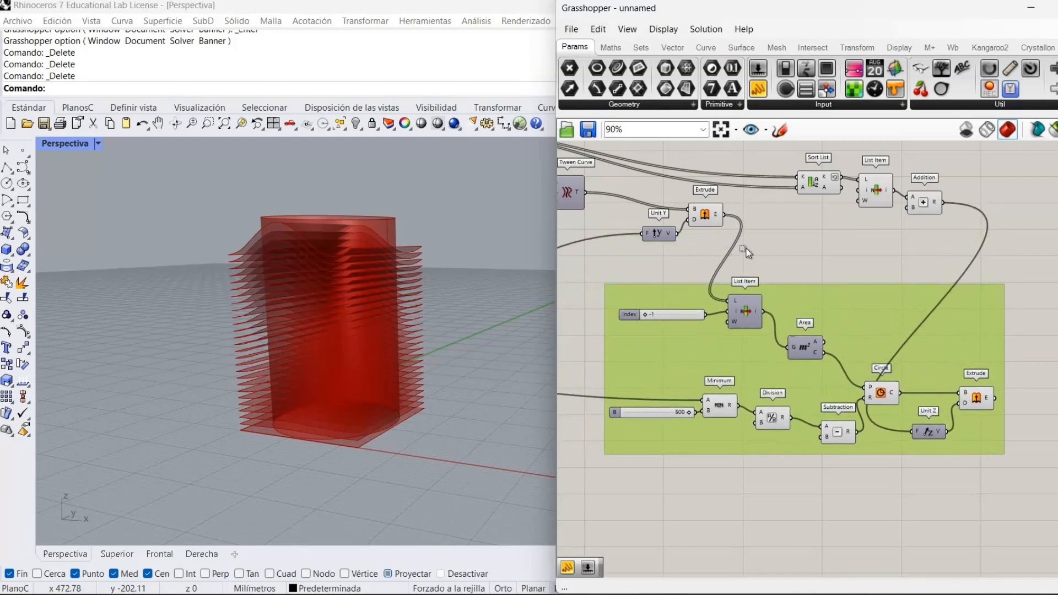
Group the Steps slider, Range, Tween Curve, Unit Y and the wavy surfaces' Extrude
drag(762, 254, 612, 189)
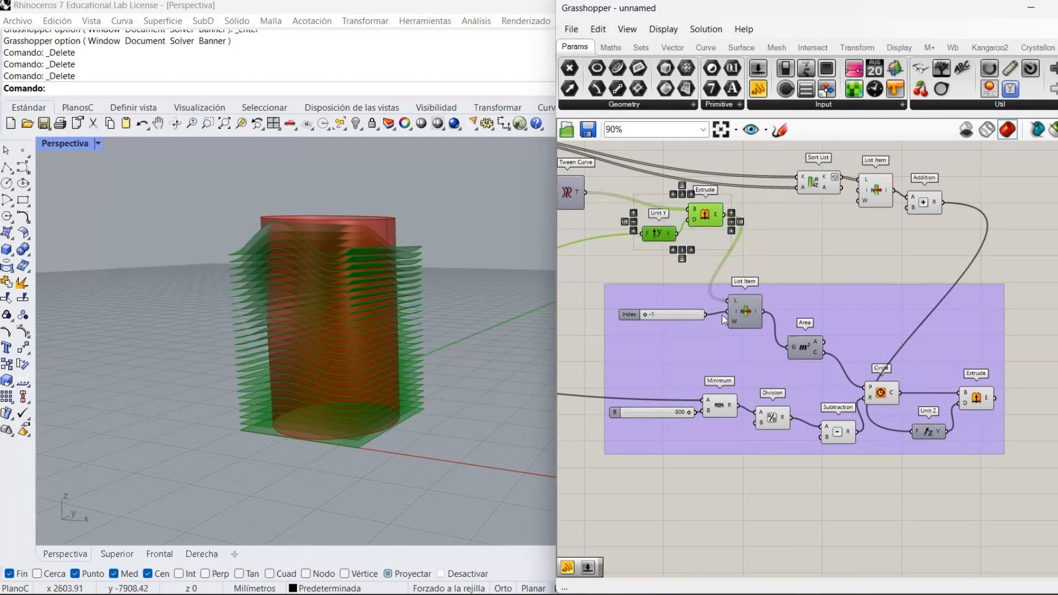
click(813, 238)
right_drag(901, 196, 935, 280)
drag(951, 319, 617, 321)
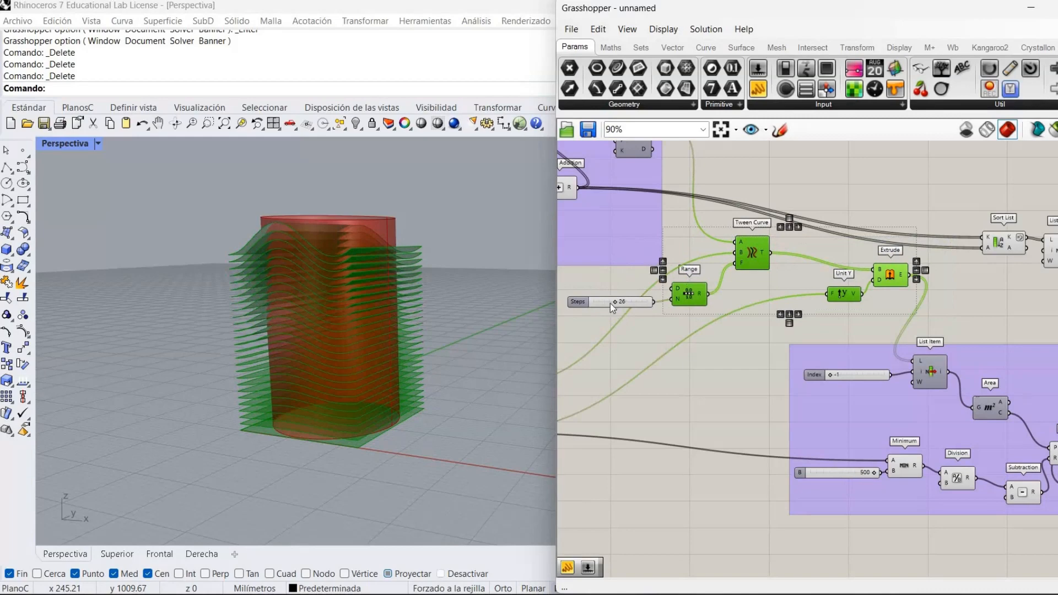
shift+click(607, 303)
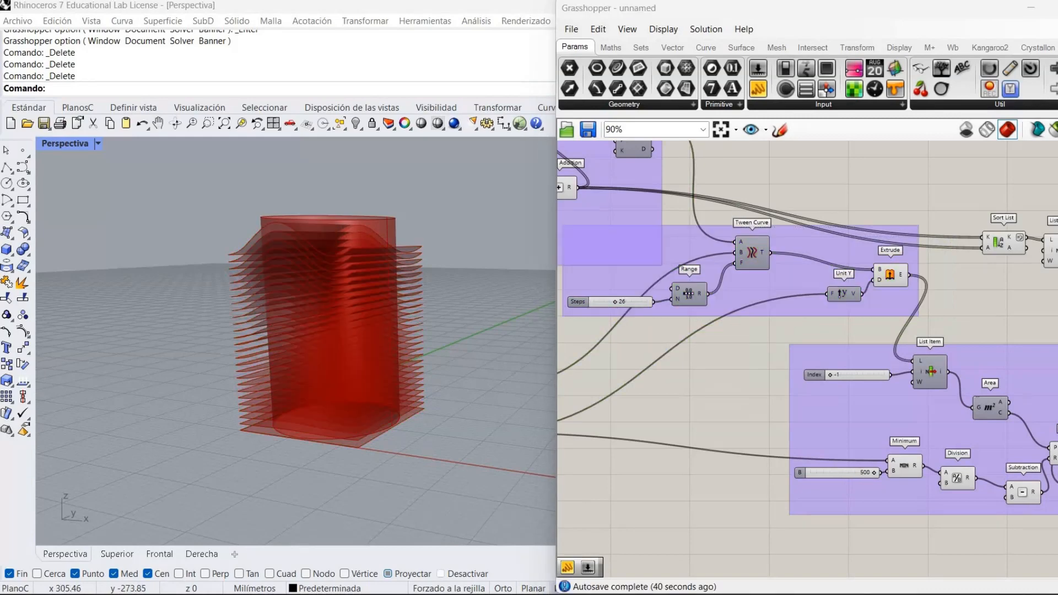
Add a Brep | Brep intersection component, connecting the wavy surfaces' Extrude to A and the circle's Extrude to B
right_drag(1000, 384, 713, 385)
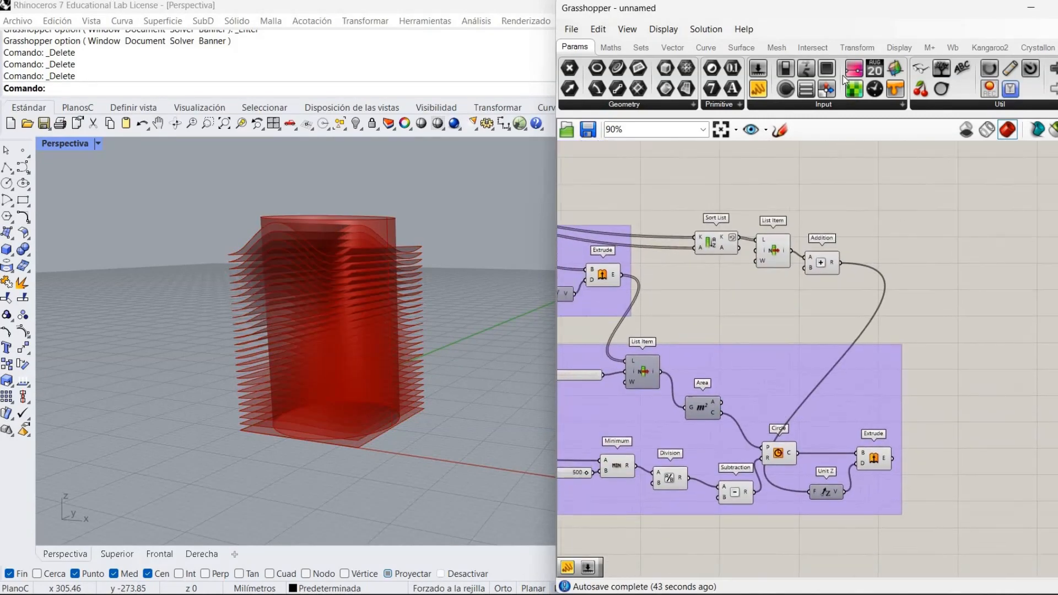
click(812, 47)
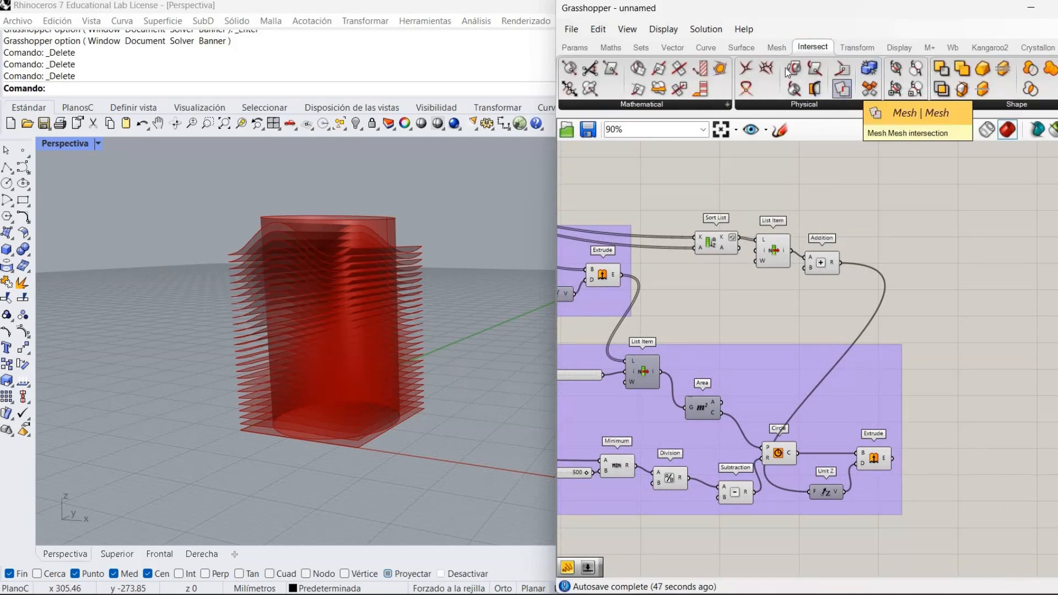
drag(795, 68, 1011, 300)
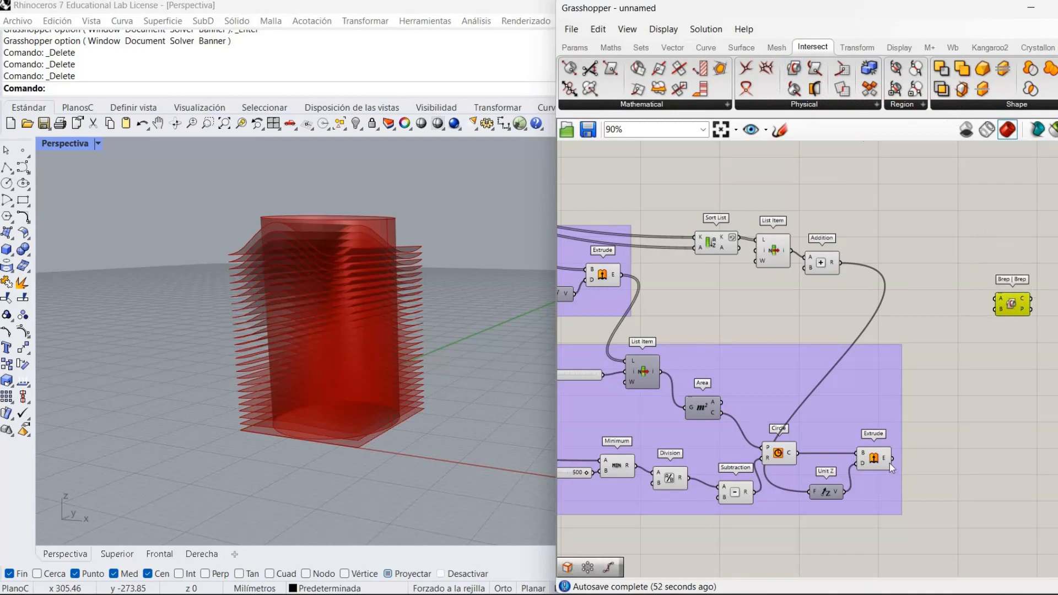
drag(892, 458, 995, 308)
drag(621, 274, 998, 298)
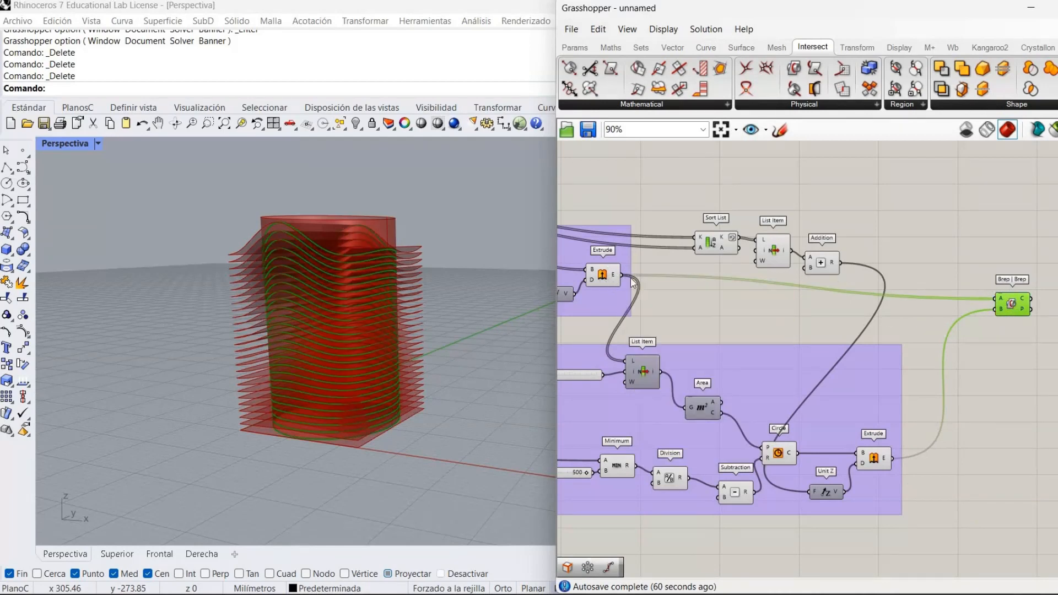
Turn off the preview of the wavy surfaces' Extrude and of the circle's Extrude
right_click(601, 276)
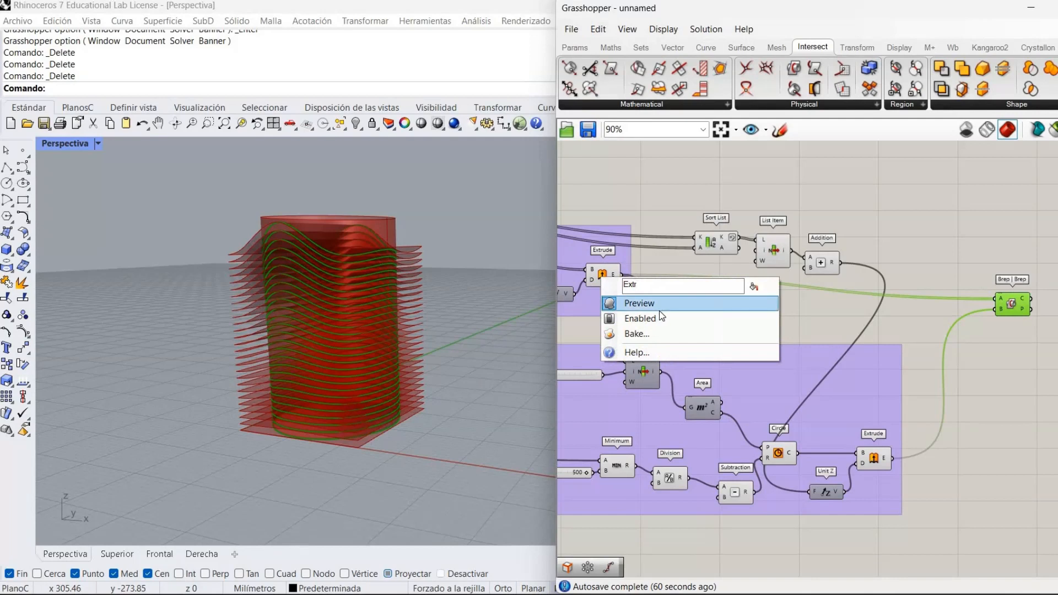
click(656, 304)
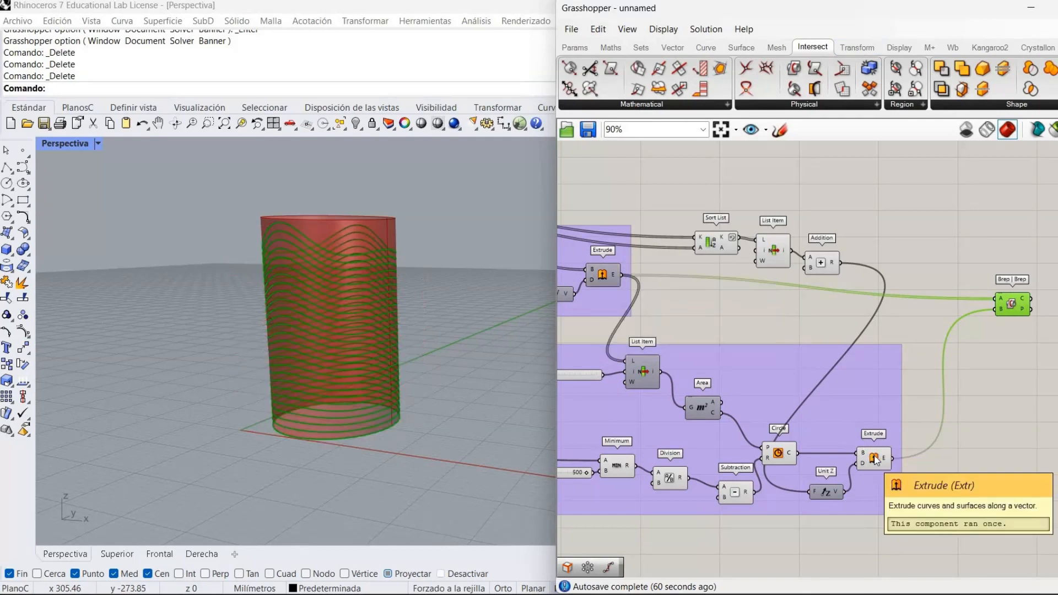
right_click(876, 458)
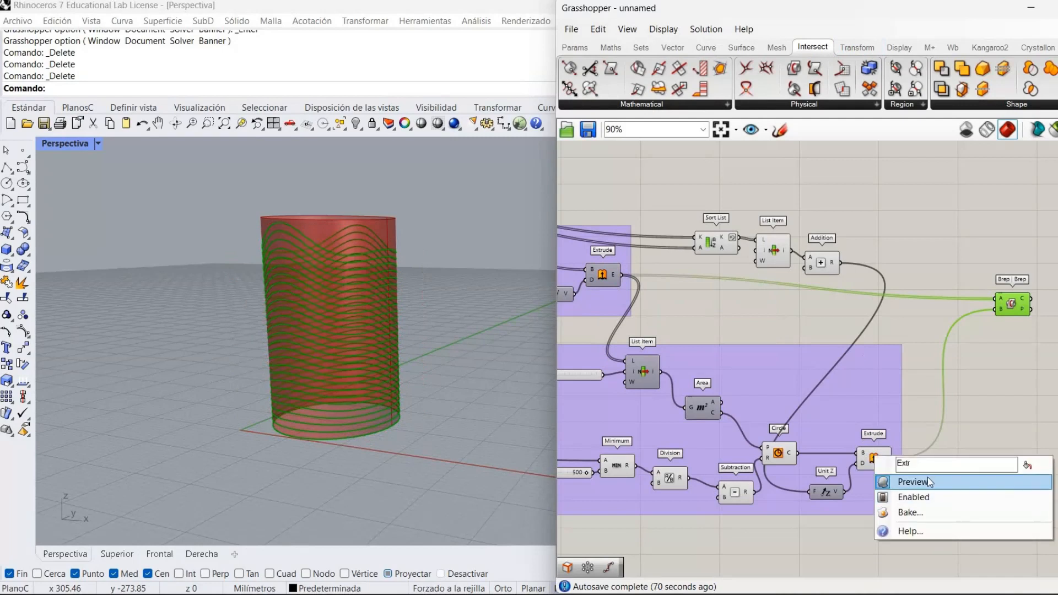
click(928, 481)
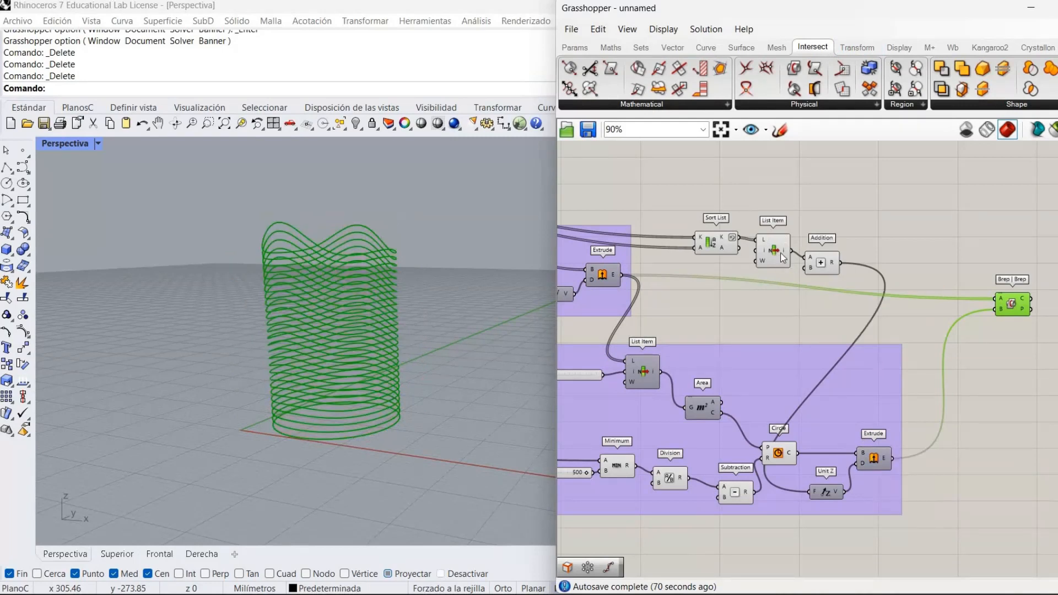
Turn off the preview of the List Item after Sort List and of the Circle component
right_click(777, 255)
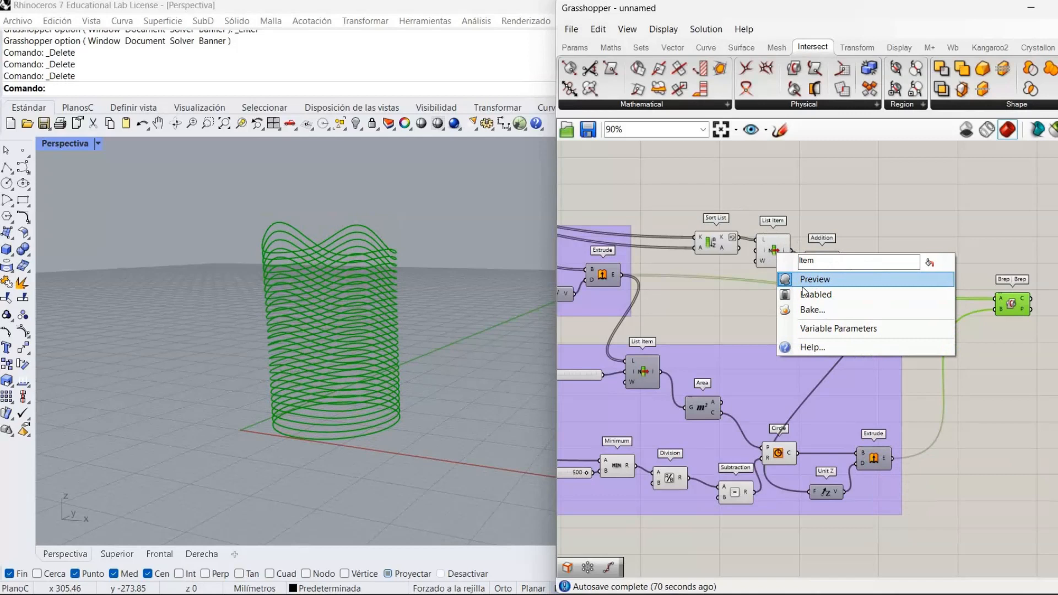
click(810, 280)
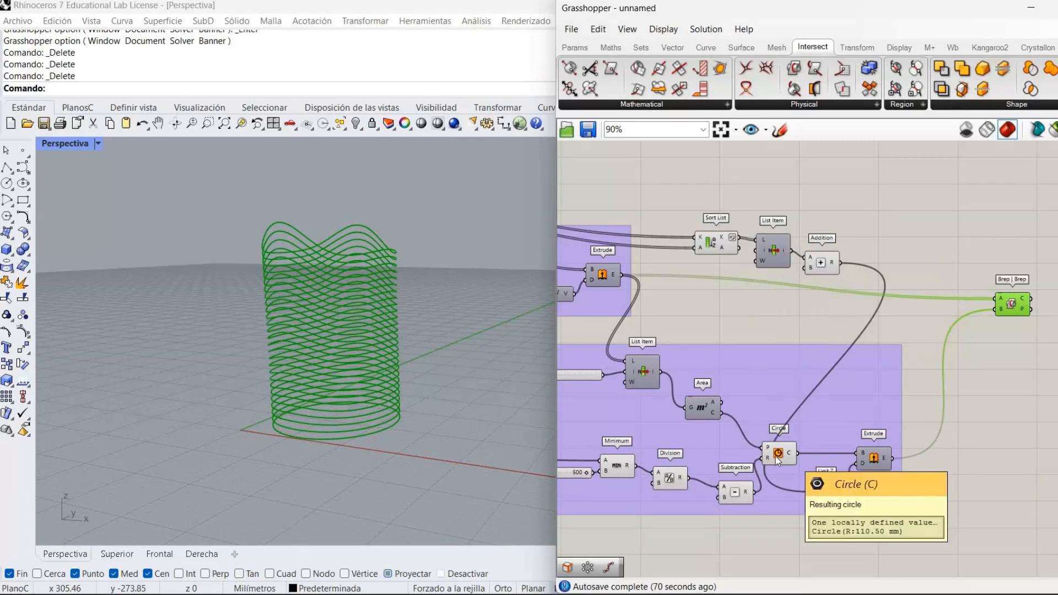
right_click(776, 455)
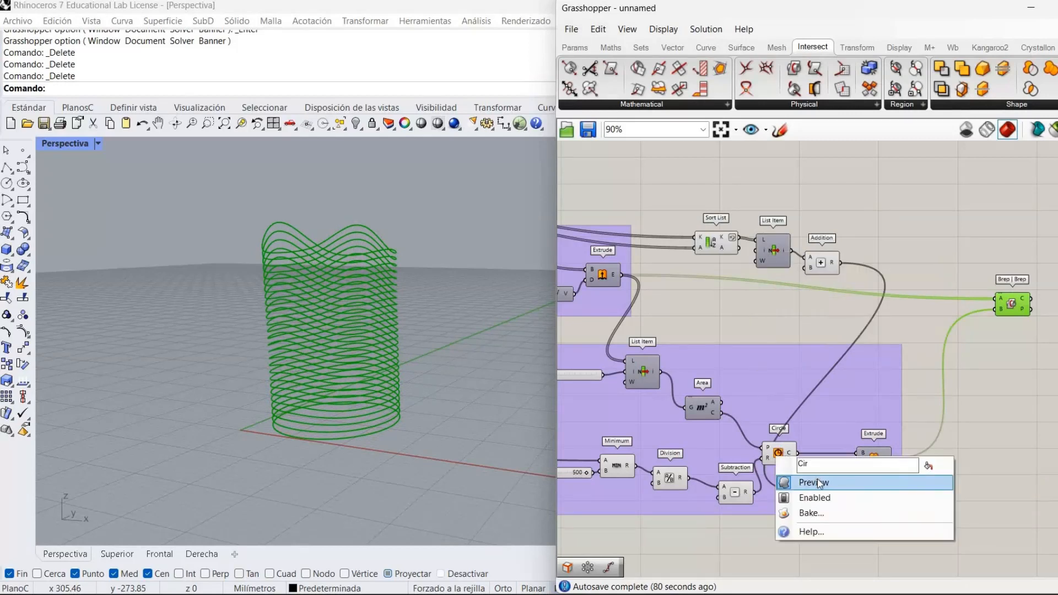
click(818, 483)
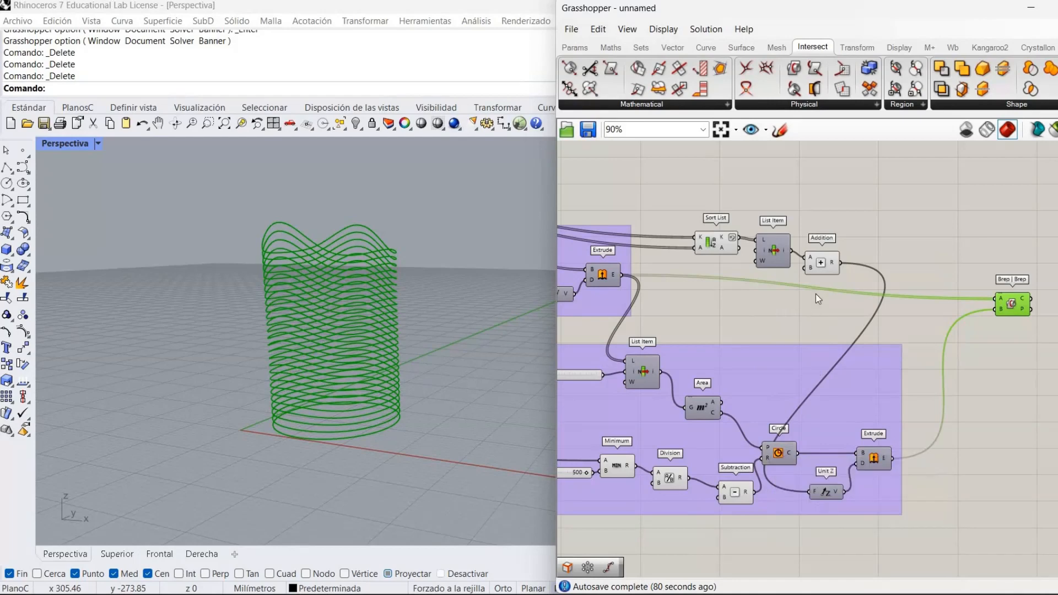
click(812, 293)
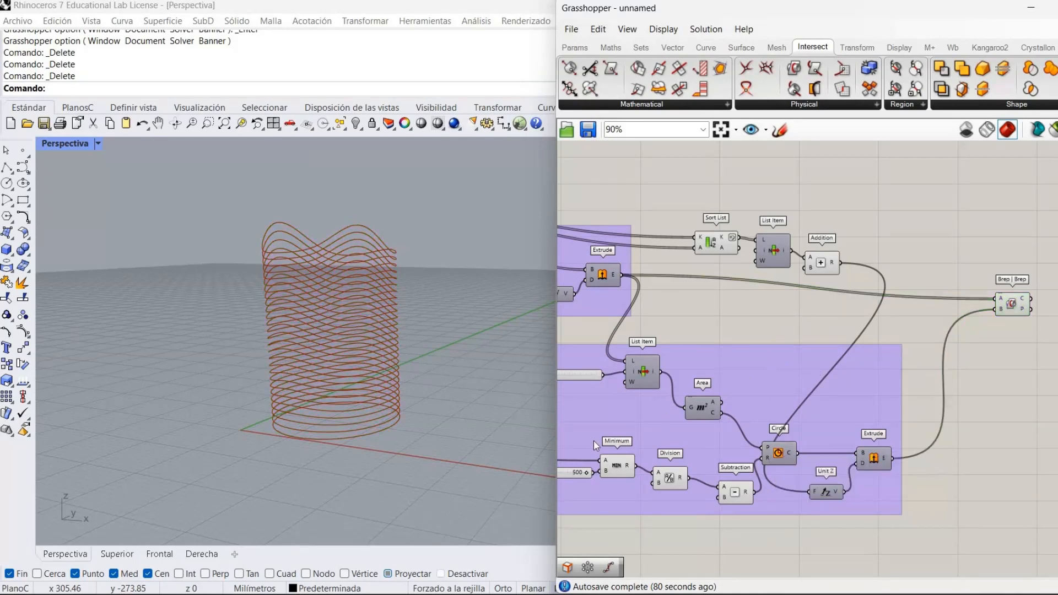
right_drag(492, 421, 499, 461)
right_drag(936, 346, 791, 358)
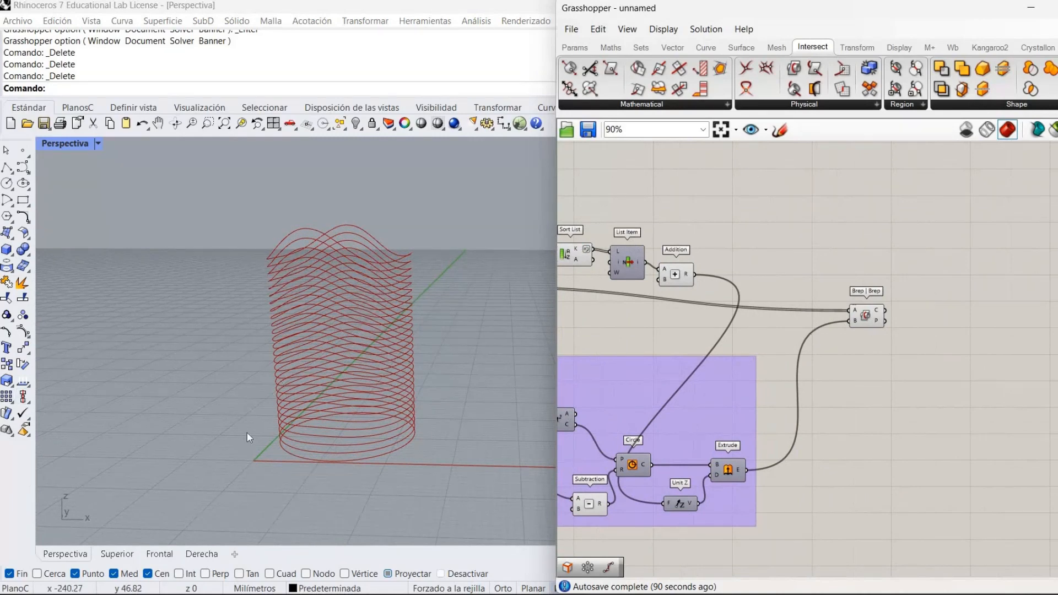
scroll(252, 431, up, 2)
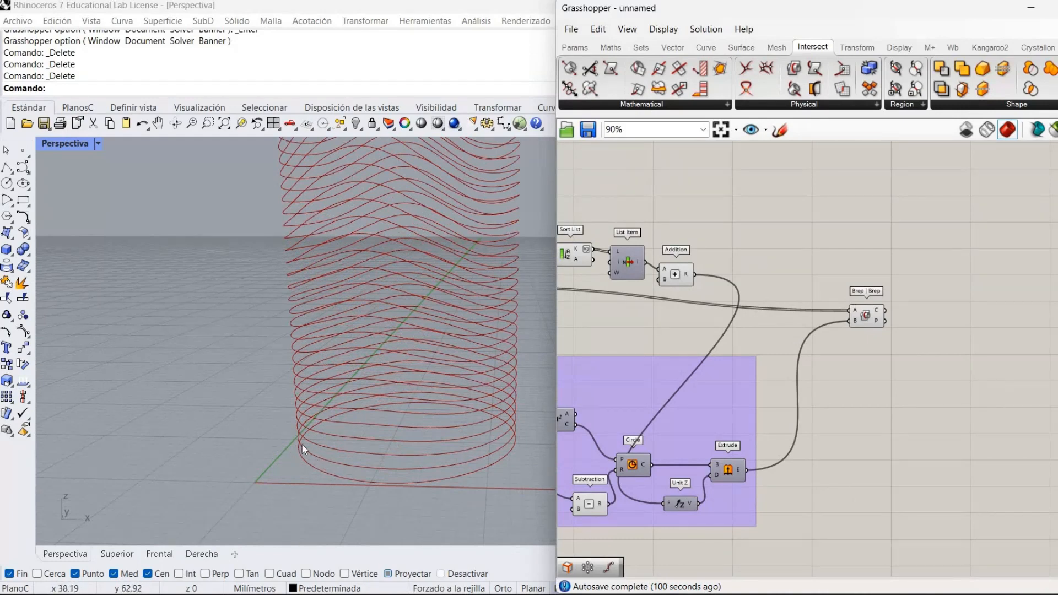
Add a Scale NU component to the canvas, placed beyond and below the Brep | Brep intersection
scroll(345, 415, down, 8)
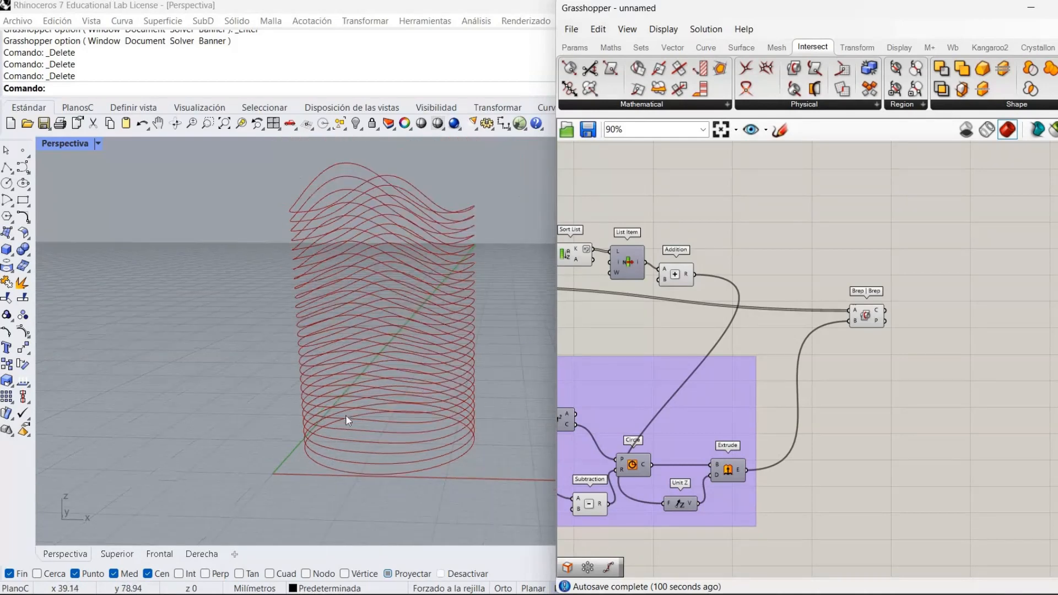
scroll(346, 417, up, 4)
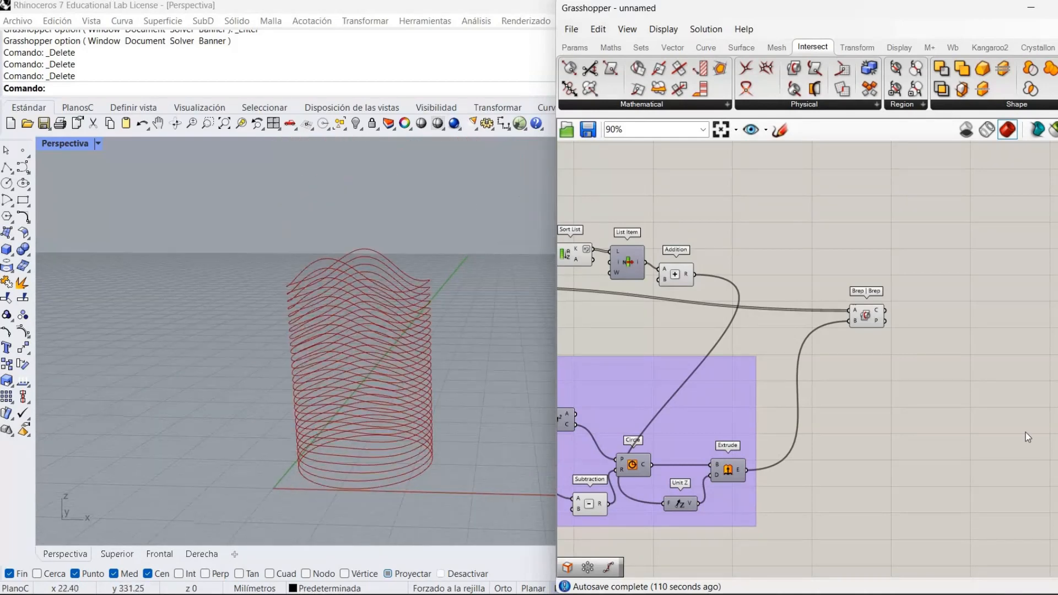
double_click(994, 328)
text(scl)
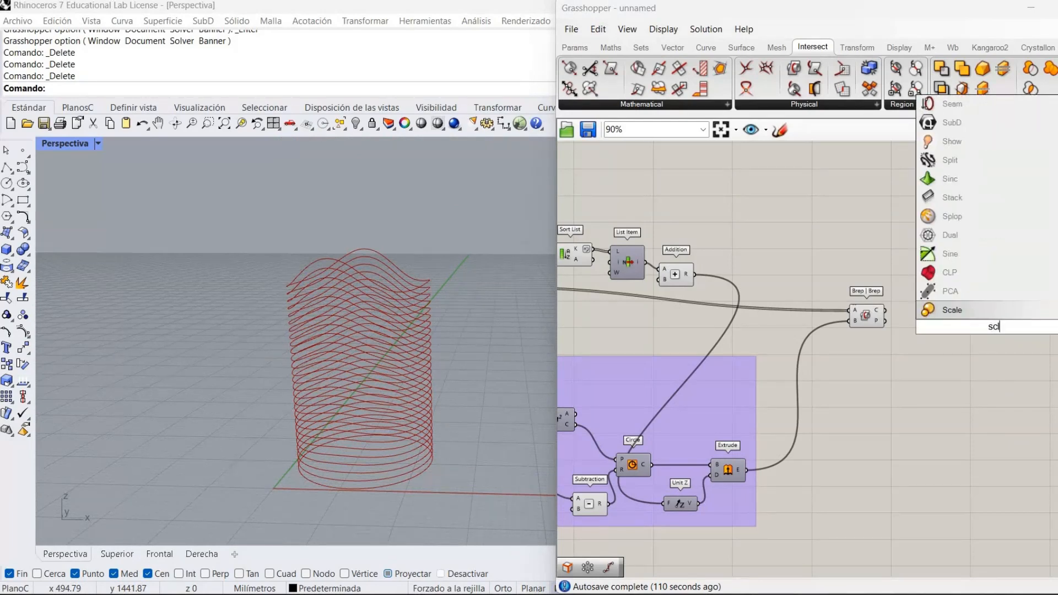
key(BackSpace)
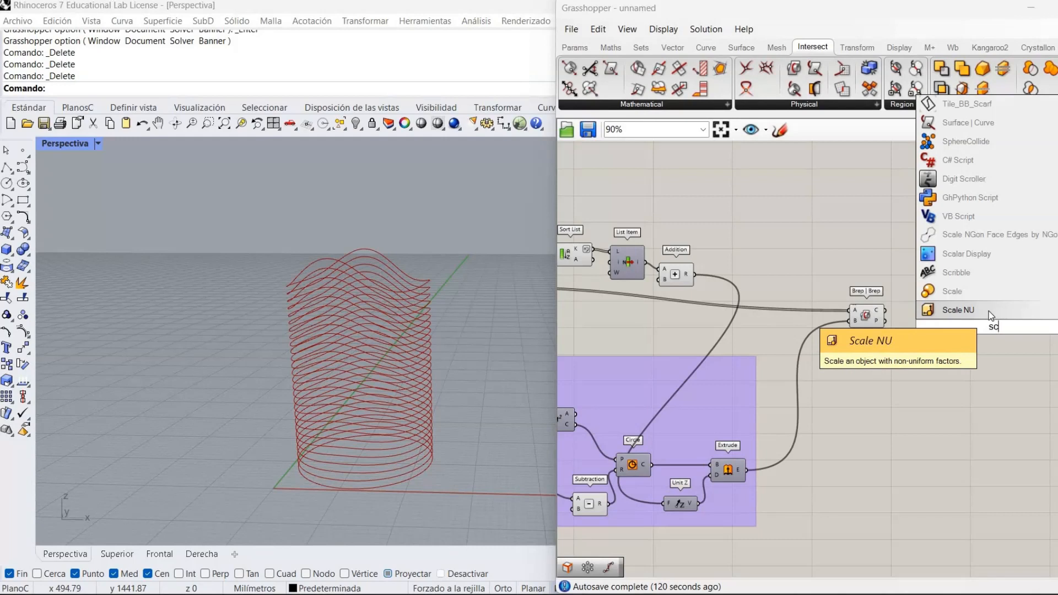
click(989, 311)
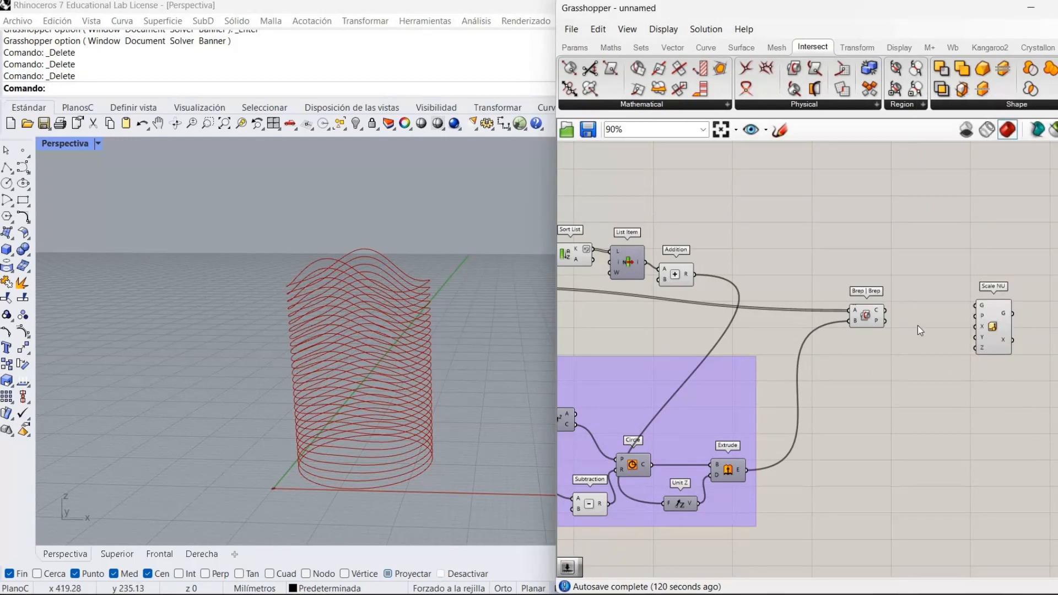
drag(990, 351, 926, 398)
click(759, 365)
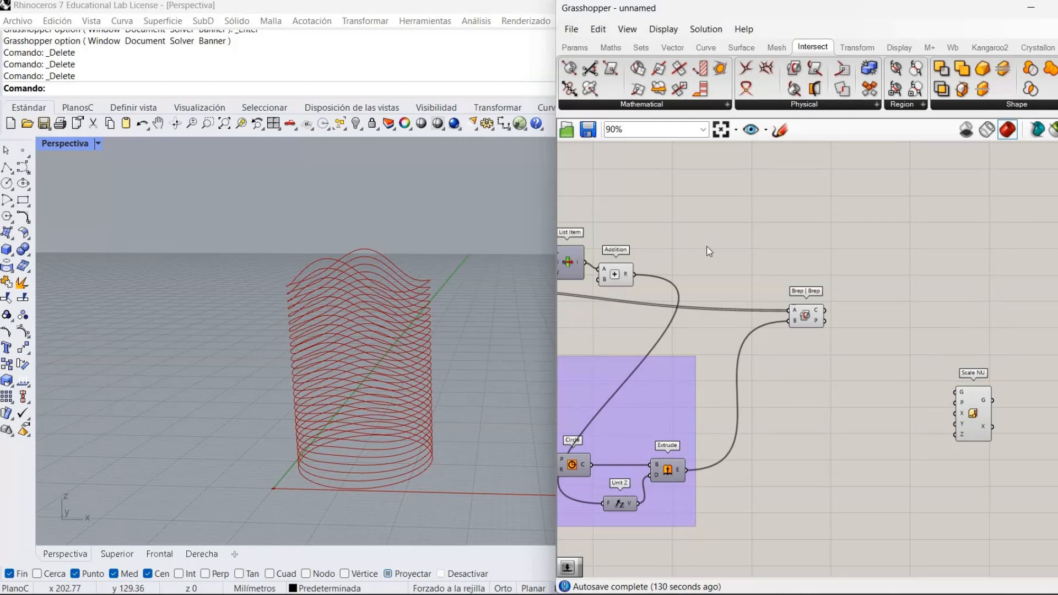
Add a Dispatch component and connect the Brep | Brep intersection curves output C to its list input L
double_click(894, 305)
text(dis)
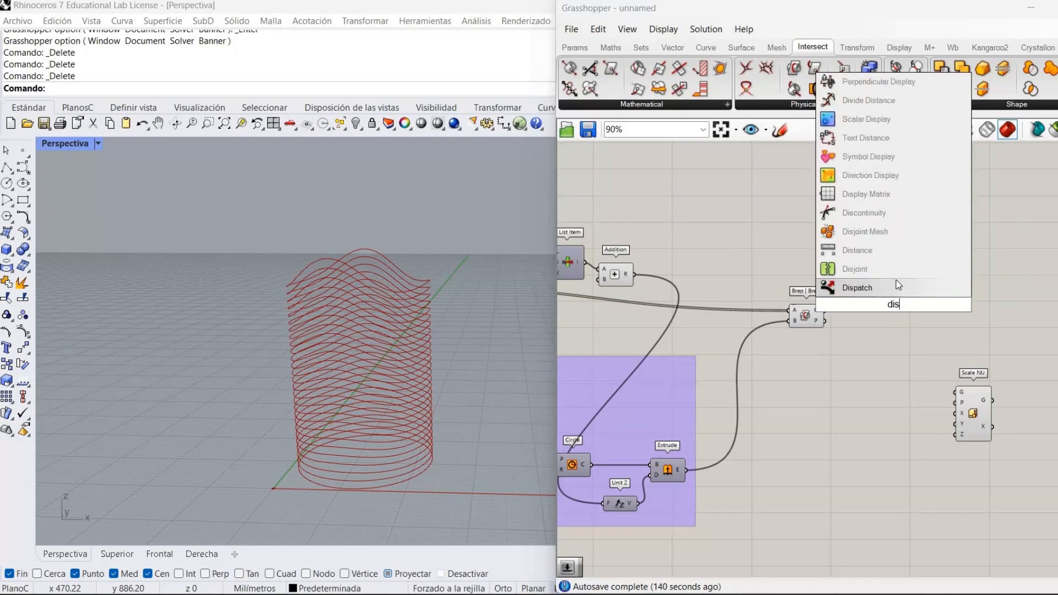
click(890, 287)
scroll(876, 300, up, 3)
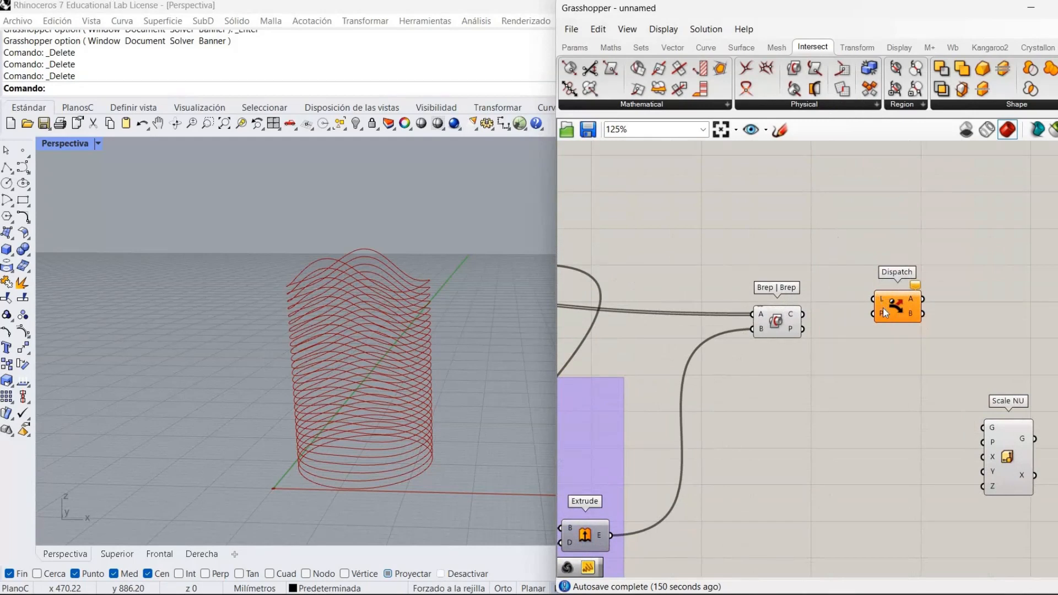
mouse_move(884, 307)
drag(897, 316, 893, 342)
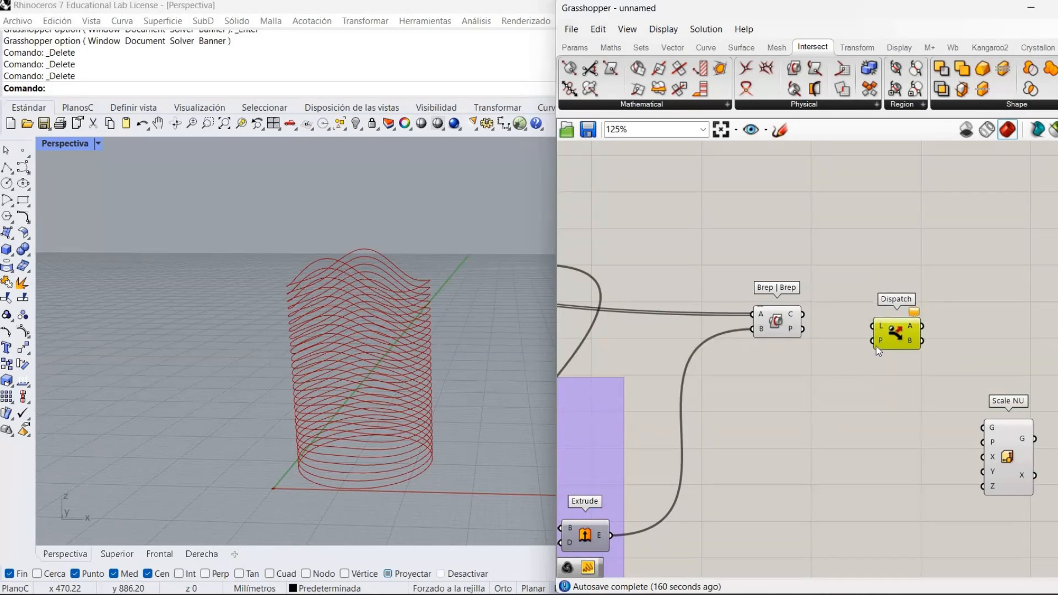
click(877, 354)
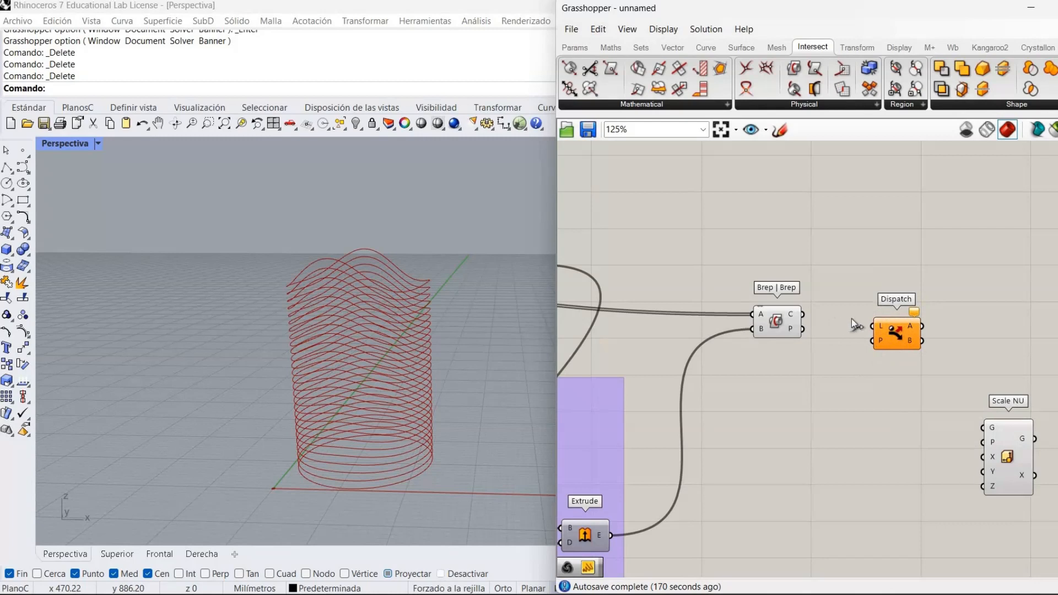
mouse_move(811, 321)
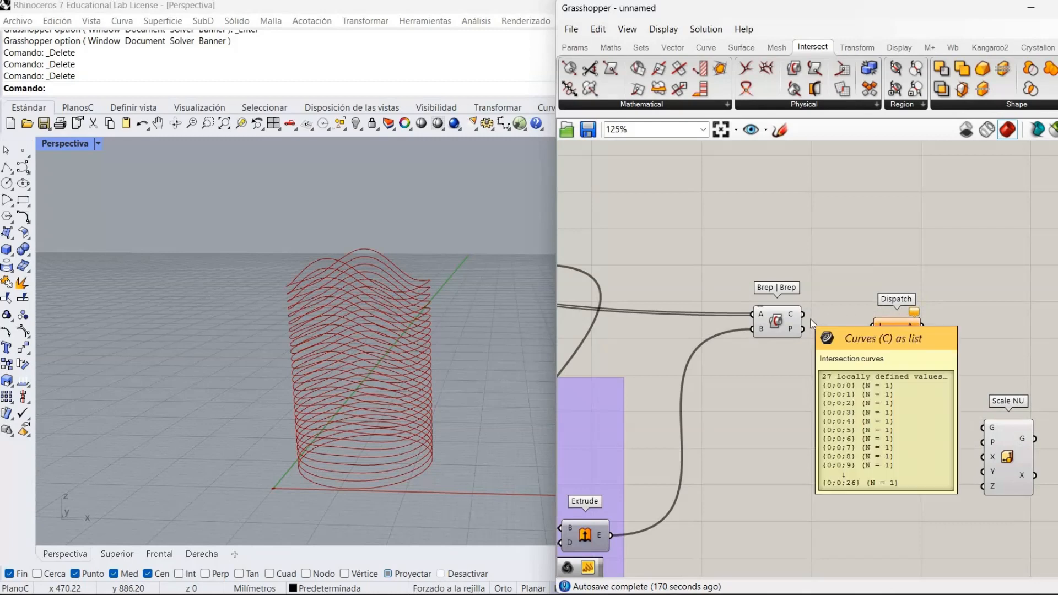
drag(867, 342, 872, 326)
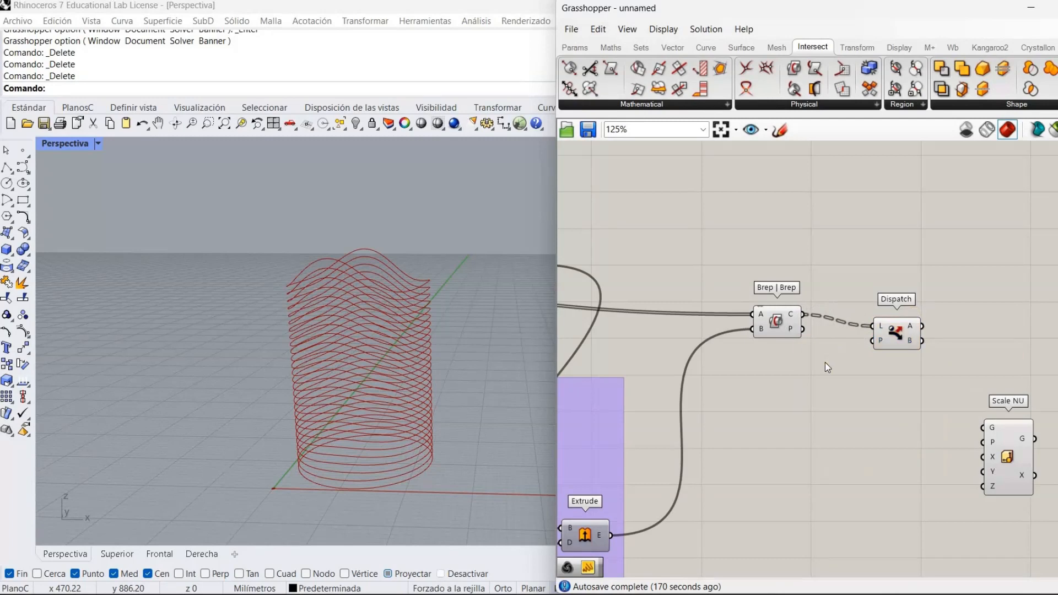
Turn off the preview of Brep | Brep and flatten the list input L of Dispatch
right_click(781, 320)
click(817, 344)
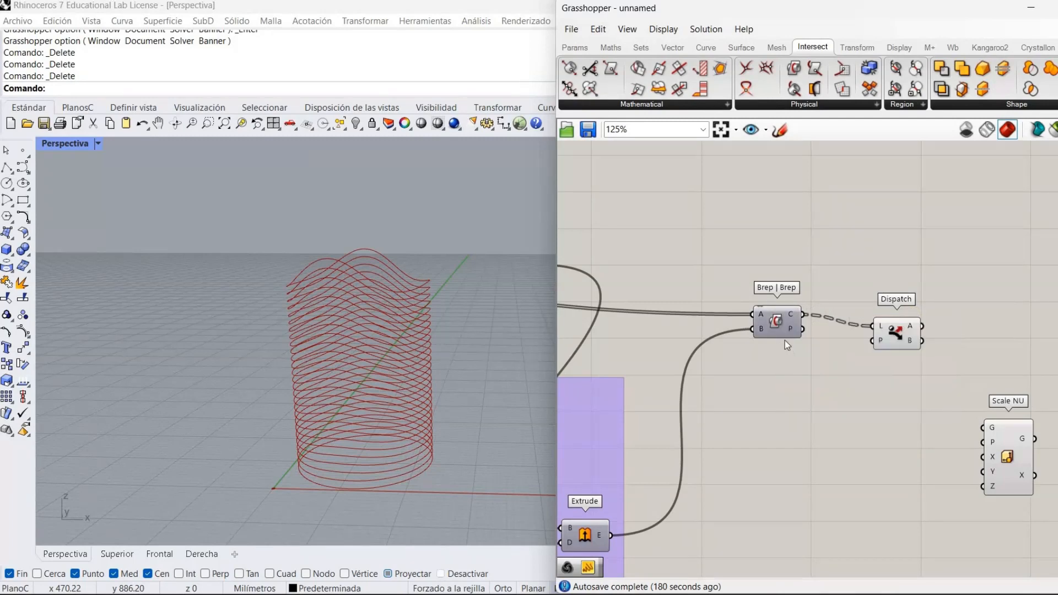
right_drag(815, 342, 778, 347)
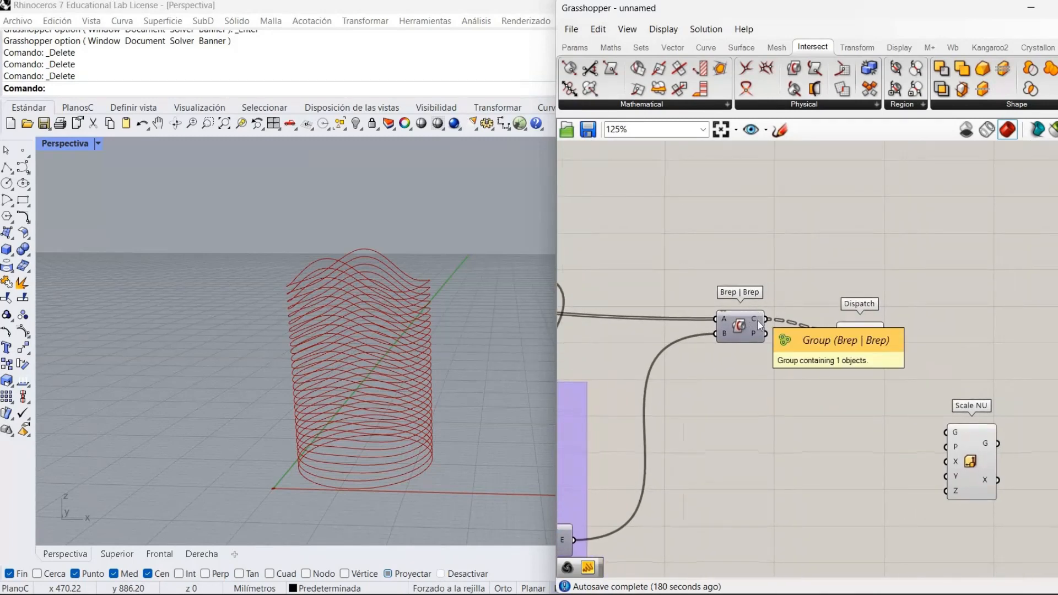
mouse_move(758, 321)
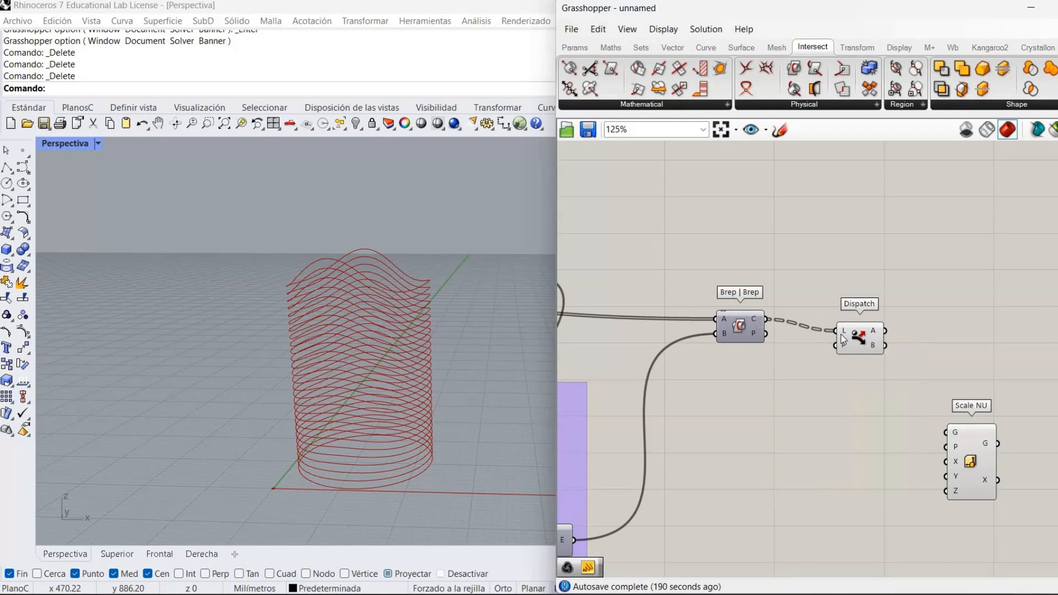
right_click(841, 335)
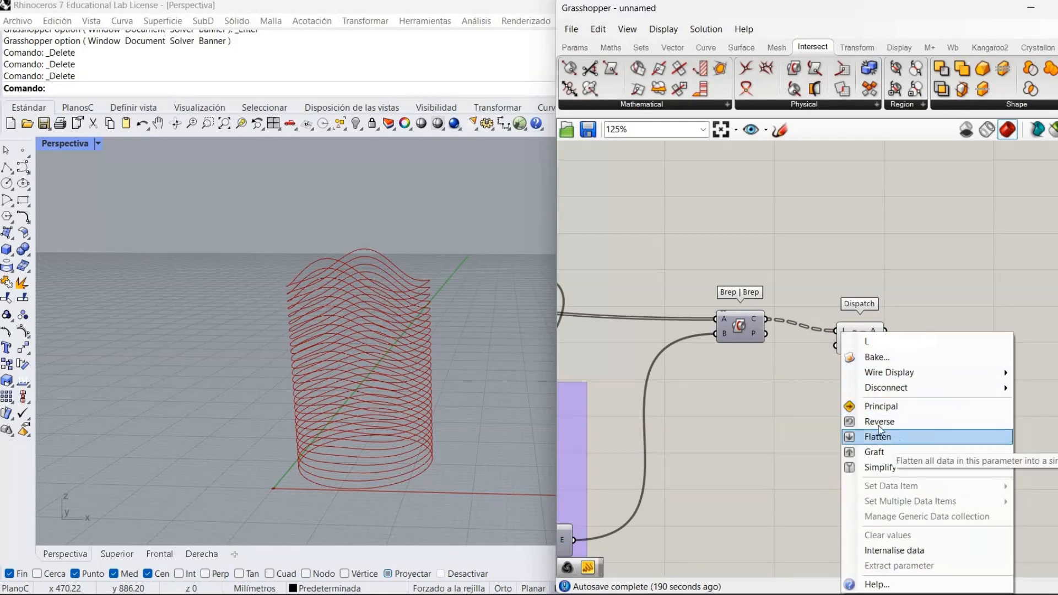
click(879, 432)
right_drag(857, 367, 739, 355)
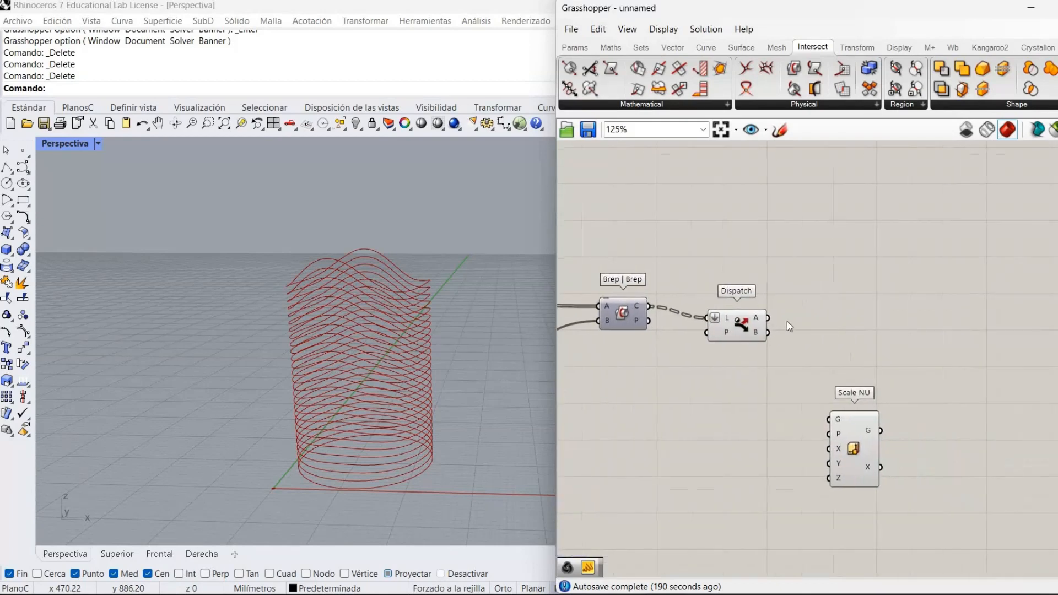
Add a Curve parameter, connect Dispatch output A to it, and check which rings it holds in the Rhino viewport
double_click(834, 281)
text(curv)
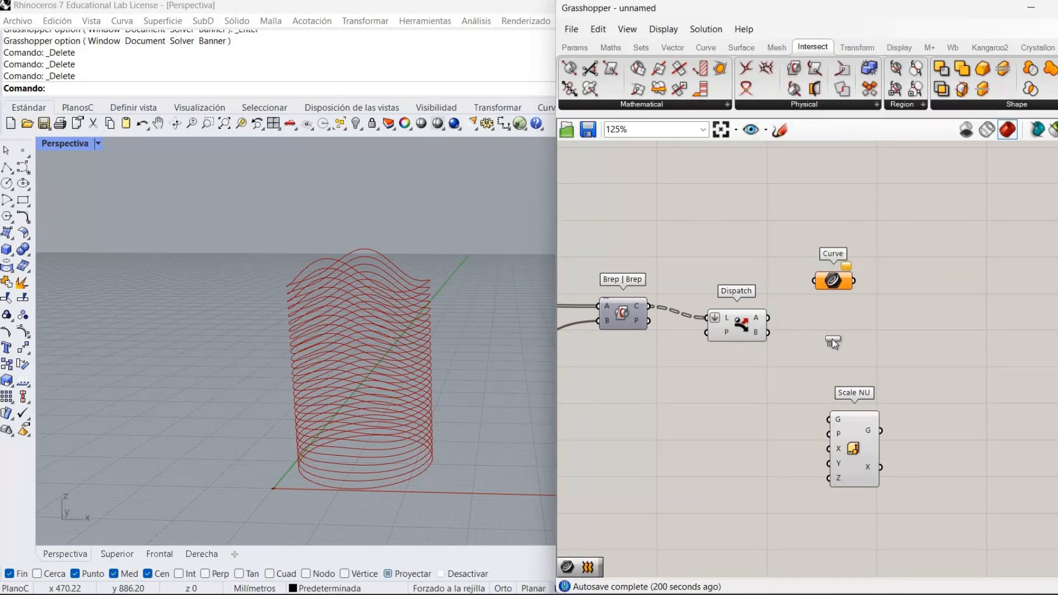
click(831, 338)
click(834, 339)
key(Delete)
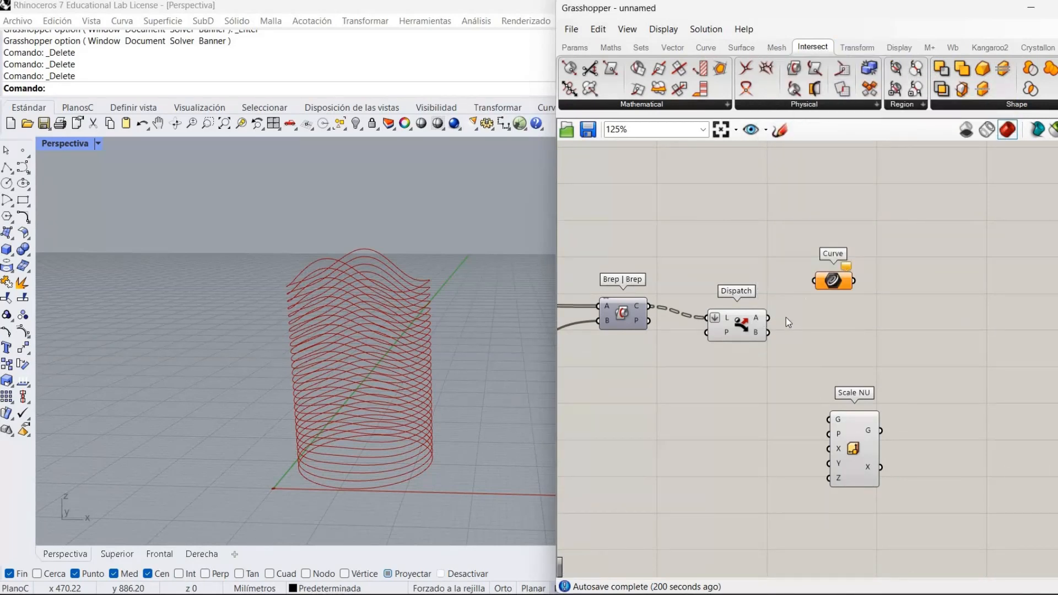
drag(767, 318, 814, 280)
click(834, 281)
scroll(446, 336, up, 4)
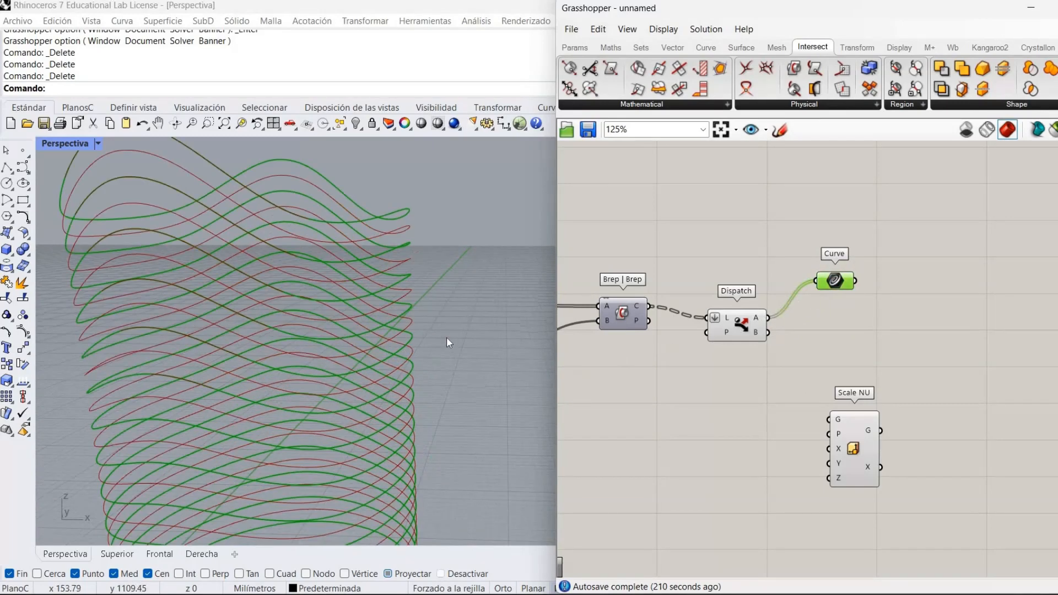
scroll(460, 330, down, 5)
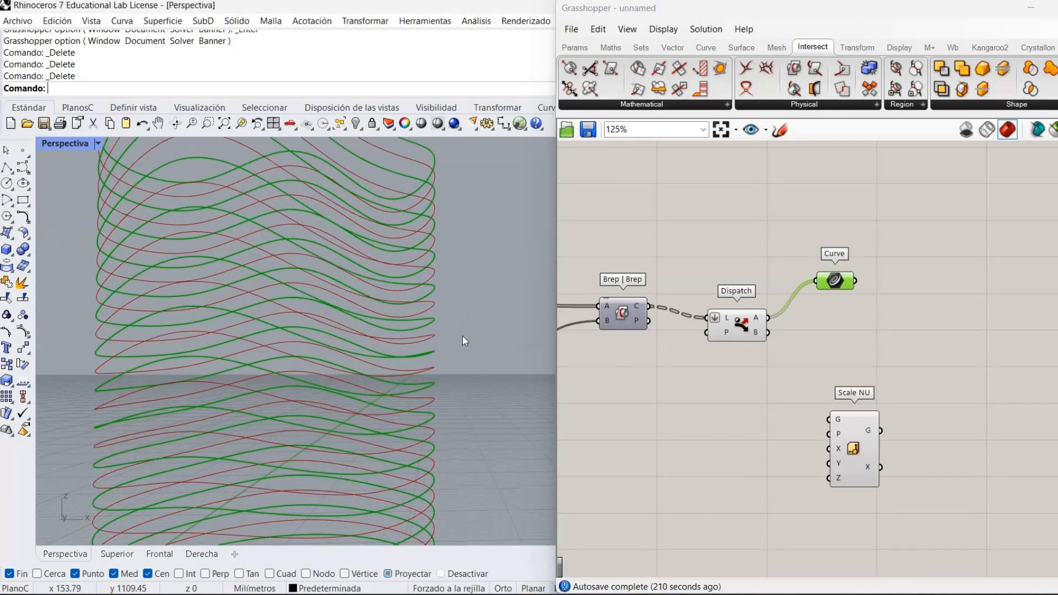
scroll(444, 395, down, 2)
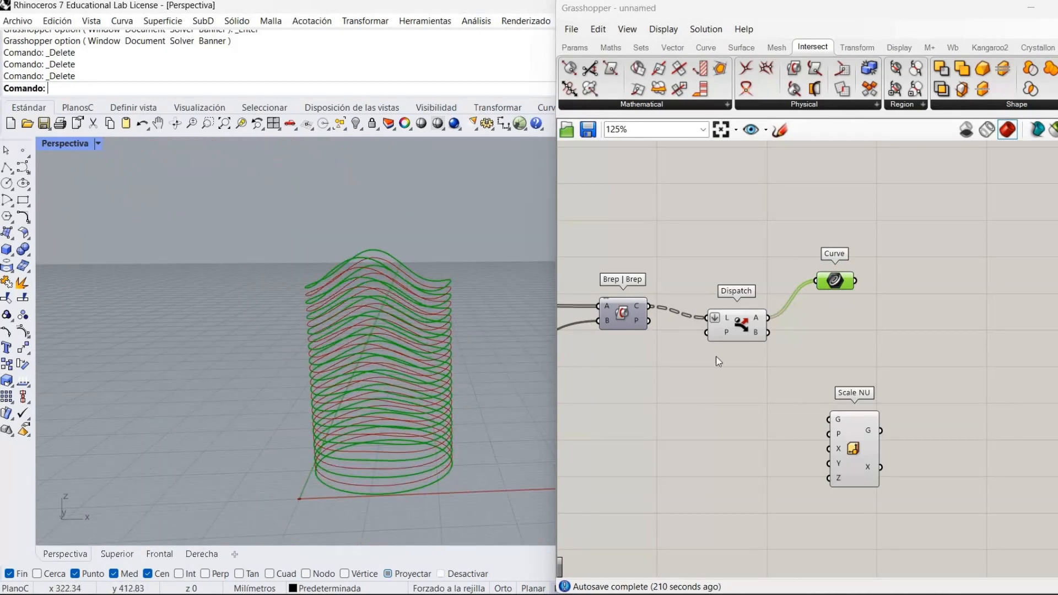
click(823, 336)
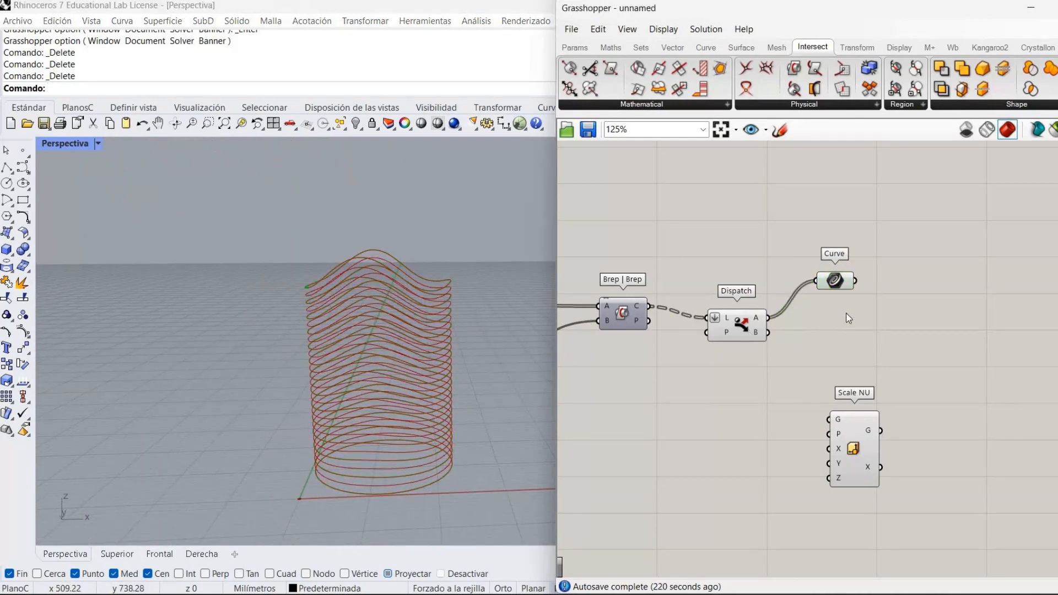
Connect Dispatch output B to the geometry input G of Scale NU and arrange the Curve parameter above it
drag(853, 449, 918, 372)
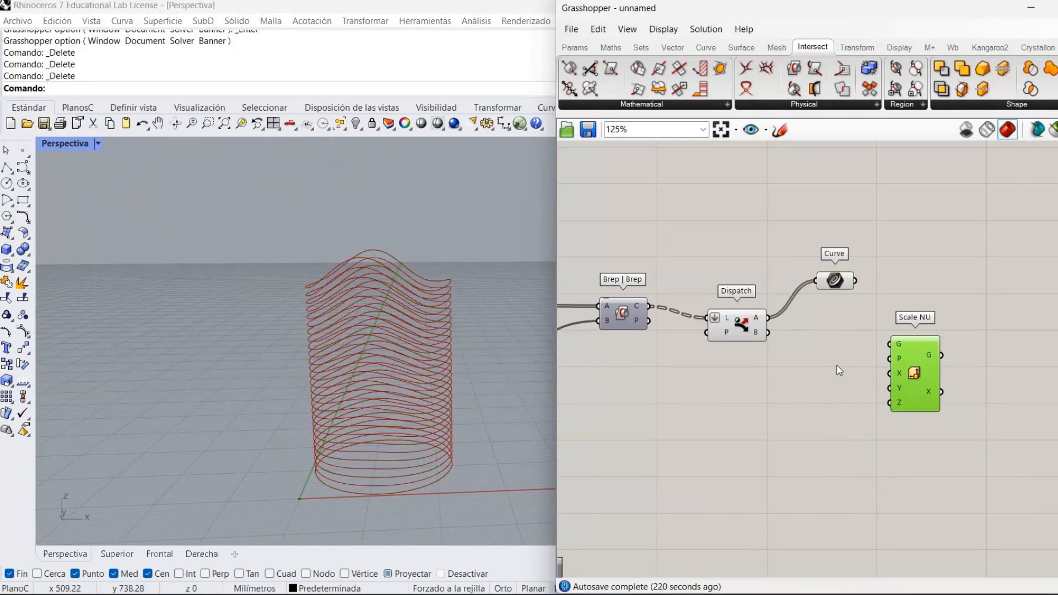
drag(767, 332, 900, 341)
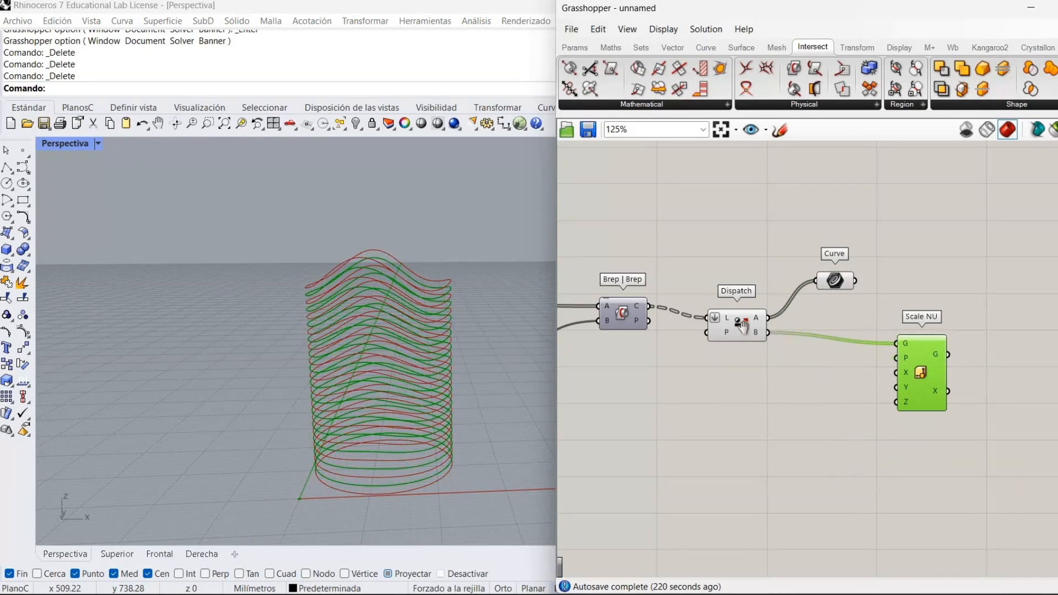
right_drag(836, 287, 768, 302)
drag(768, 302, 858, 297)
click(768, 417)
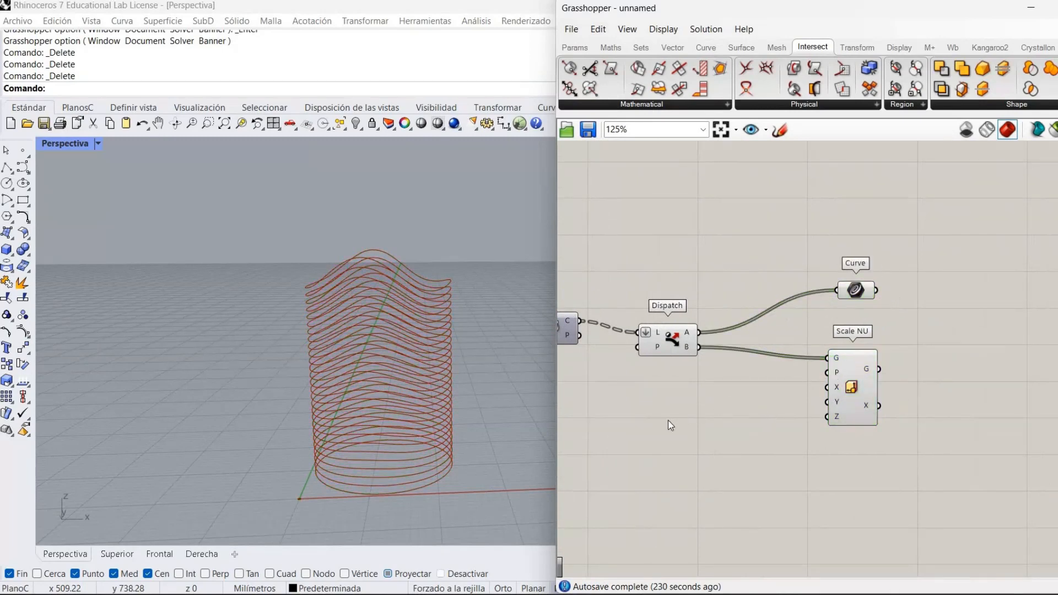
Add a Line SDL component below Dispatch and connect the Area component's centroid output C to its start input S
scroll(664, 421, down, 5)
right_drag(923, 411, 721, 414)
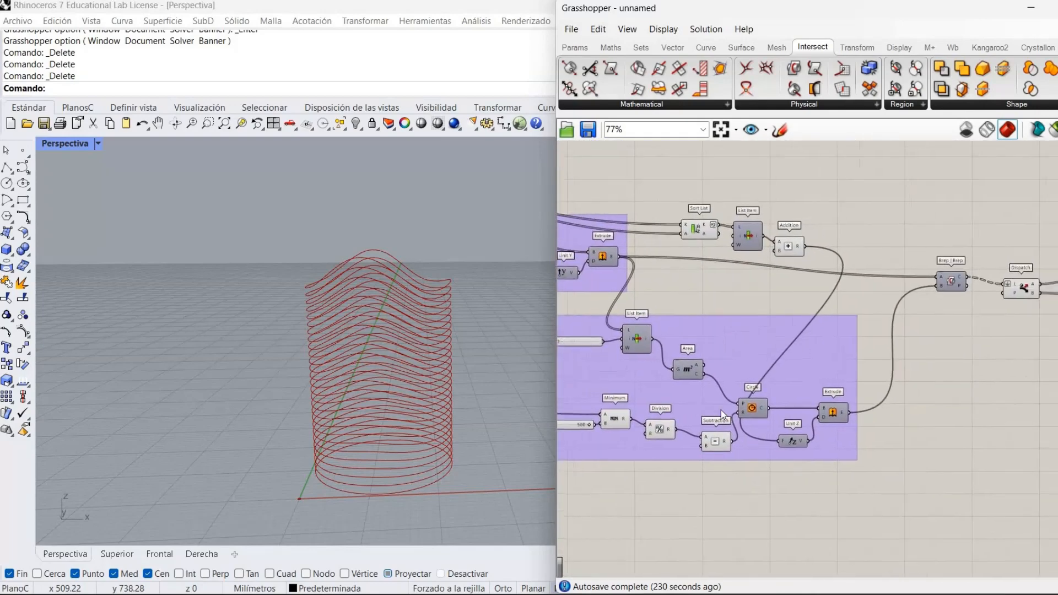
right_drag(887, 417, 800, 444)
right_drag(957, 377, 844, 356)
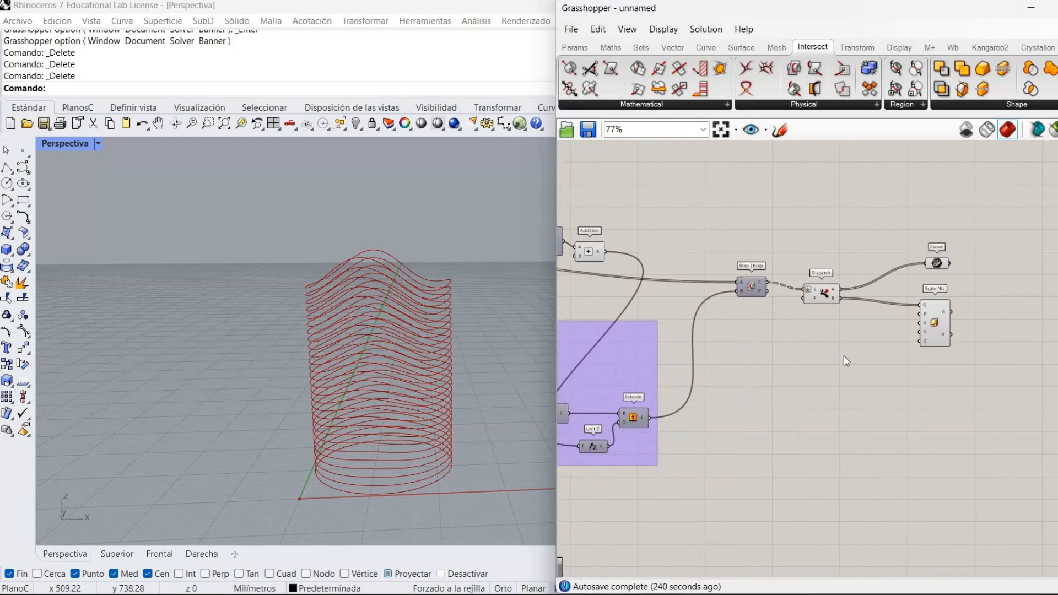
double_click(844, 356)
text(sdl)
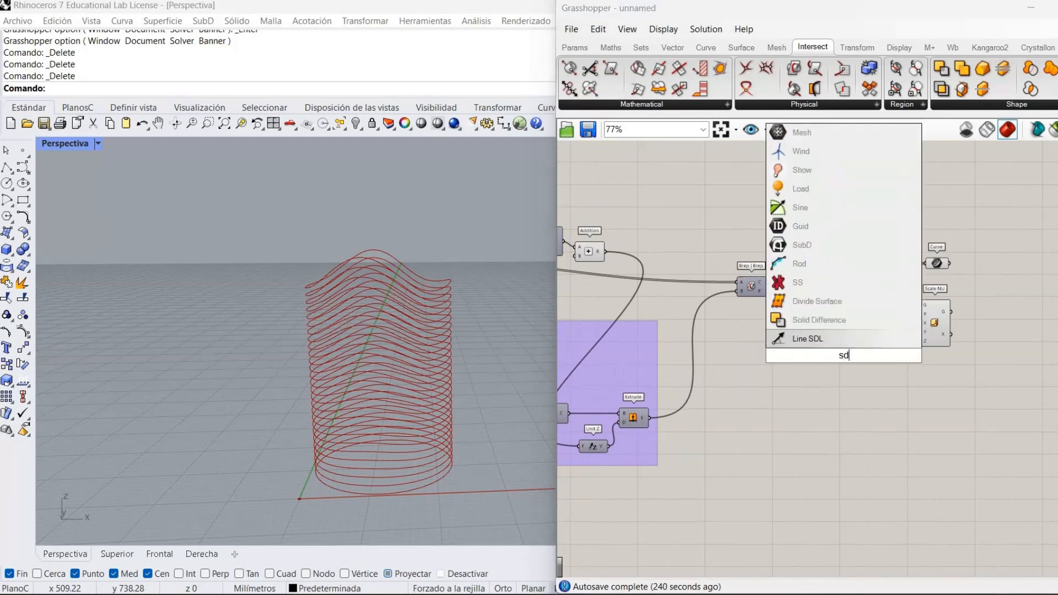
click(881, 333)
right_drag(747, 379, 971, 365)
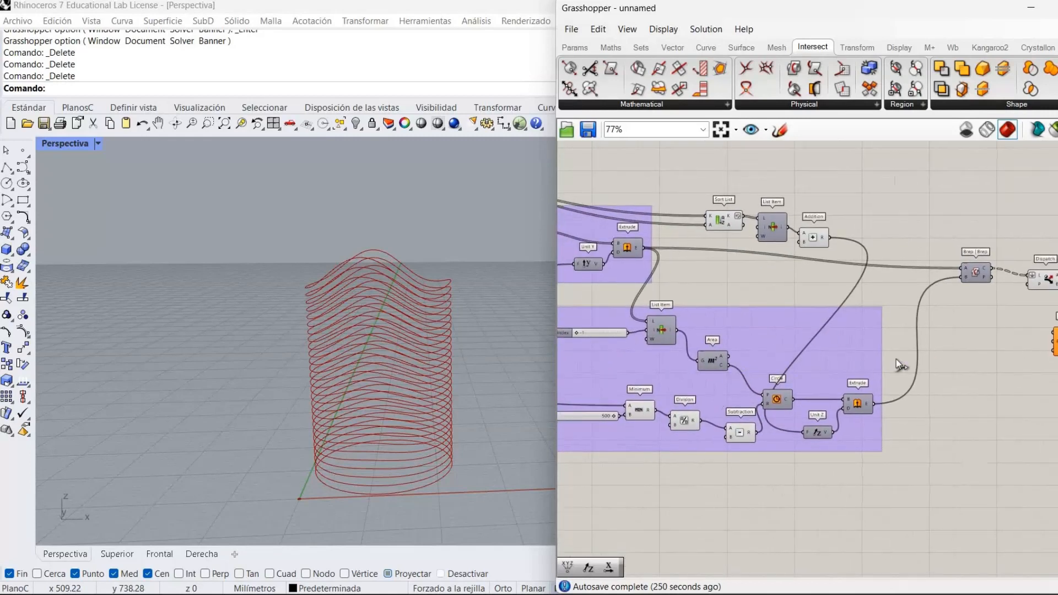
drag(728, 365, 1020, 352)
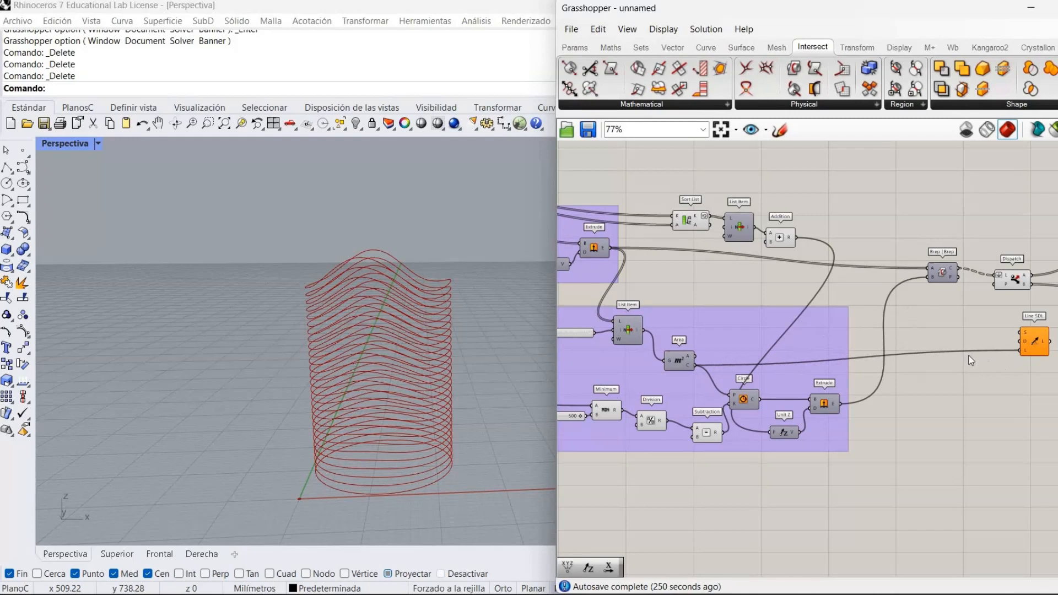
right_drag(1020, 349, 982, 347)
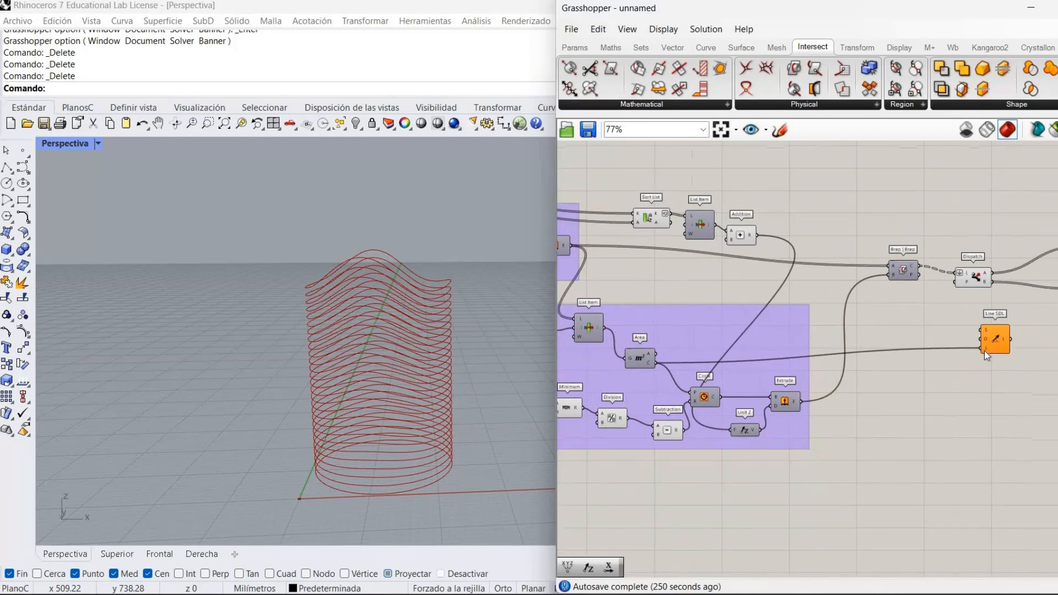
drag(984, 351, 982, 330)
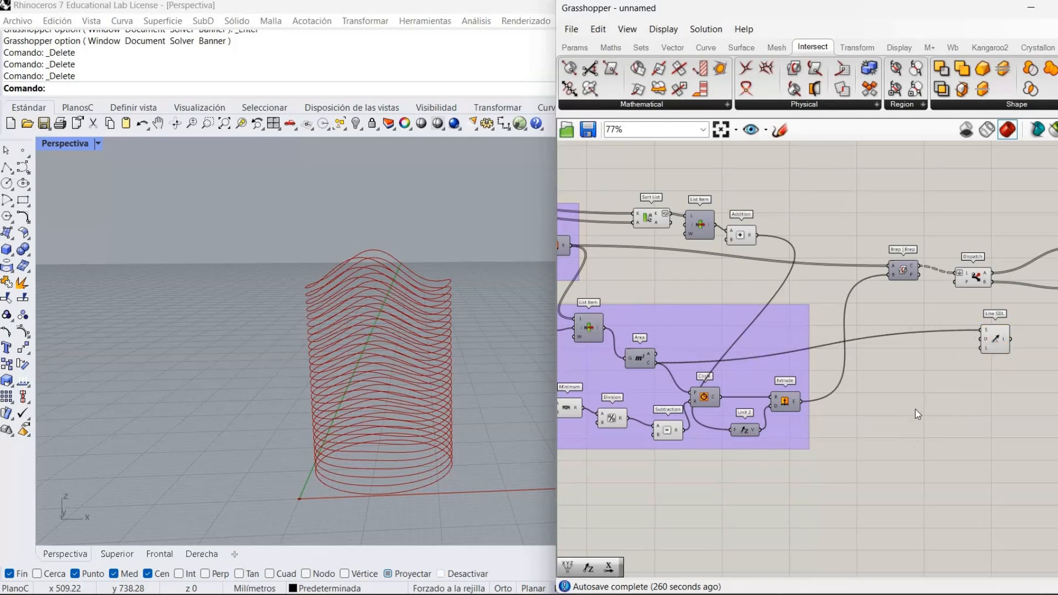
Add a Unit Z vector beside Line SDL and connect its output V to the direction input D
double_click(951, 347)
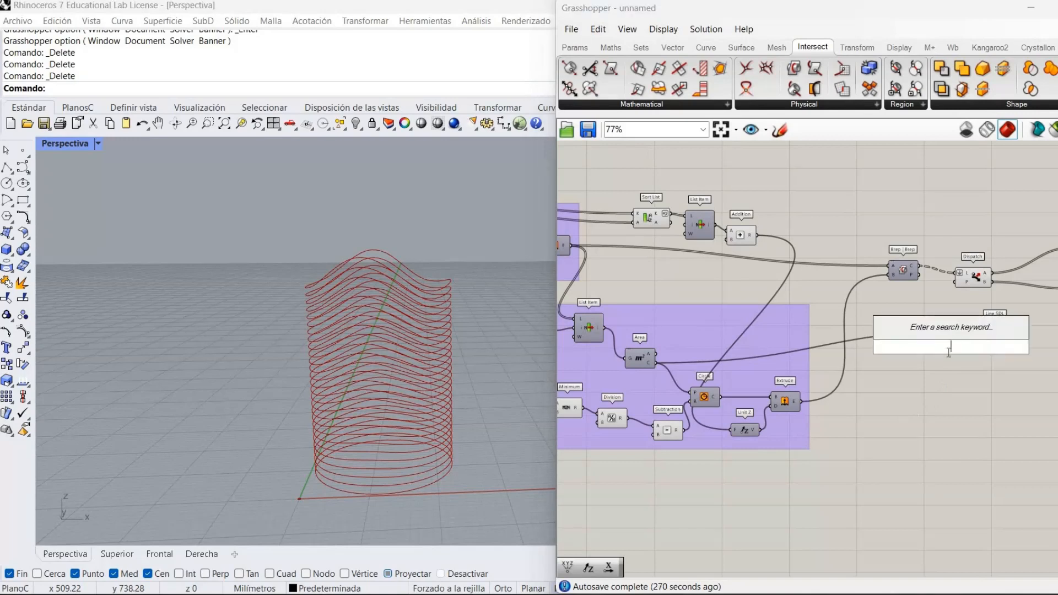
text(z)
key(Return)
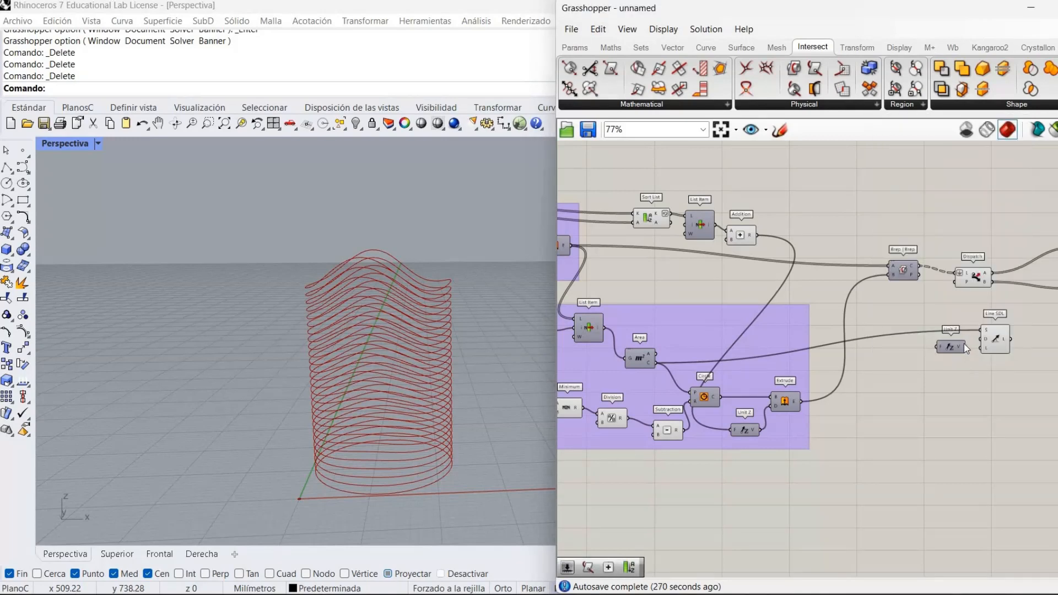
mouse_move(965, 346)
mouse_down()
mouse_move(988, 343)
mouse_move(981, 339)
mouse_up()
Connect the Addition result R to the length input L of Line SDL
right_drag(998, 368, 932, 364)
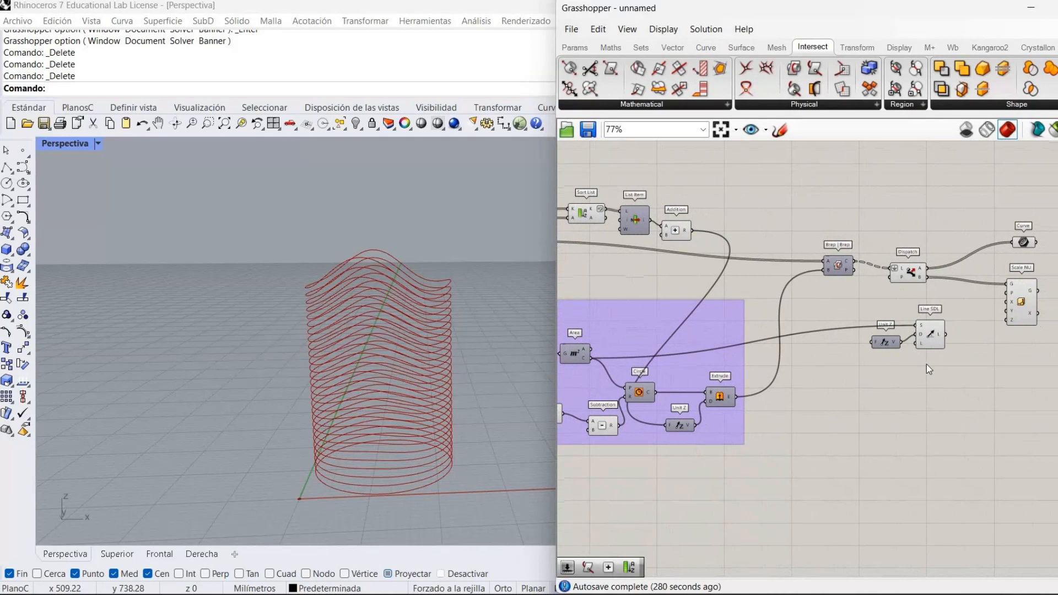
scroll(927, 364, up, 1)
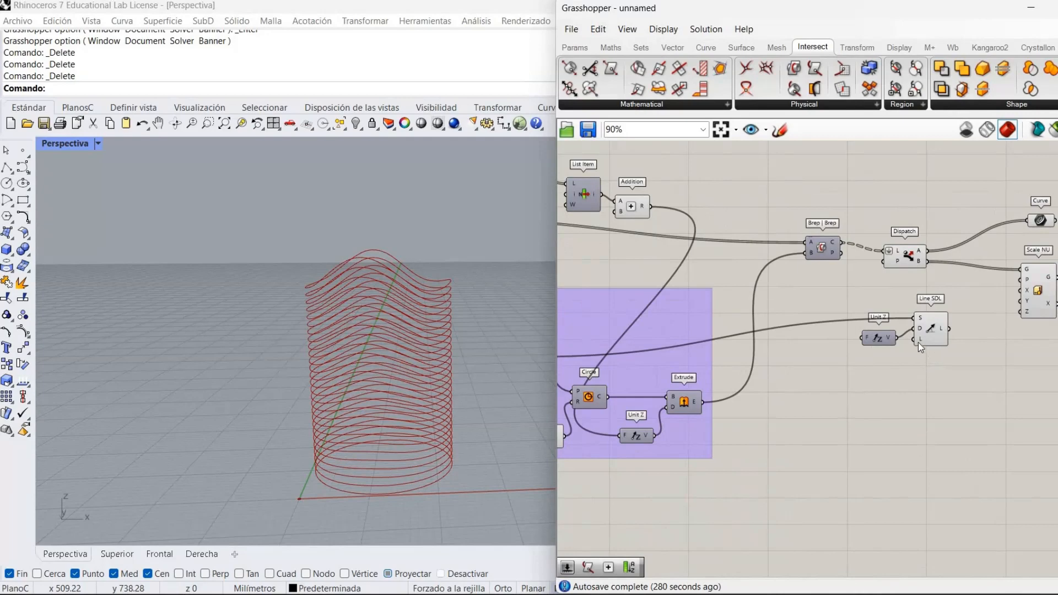
right_drag(558, 496, 801, 534)
right_drag(991, 477, 903, 492)
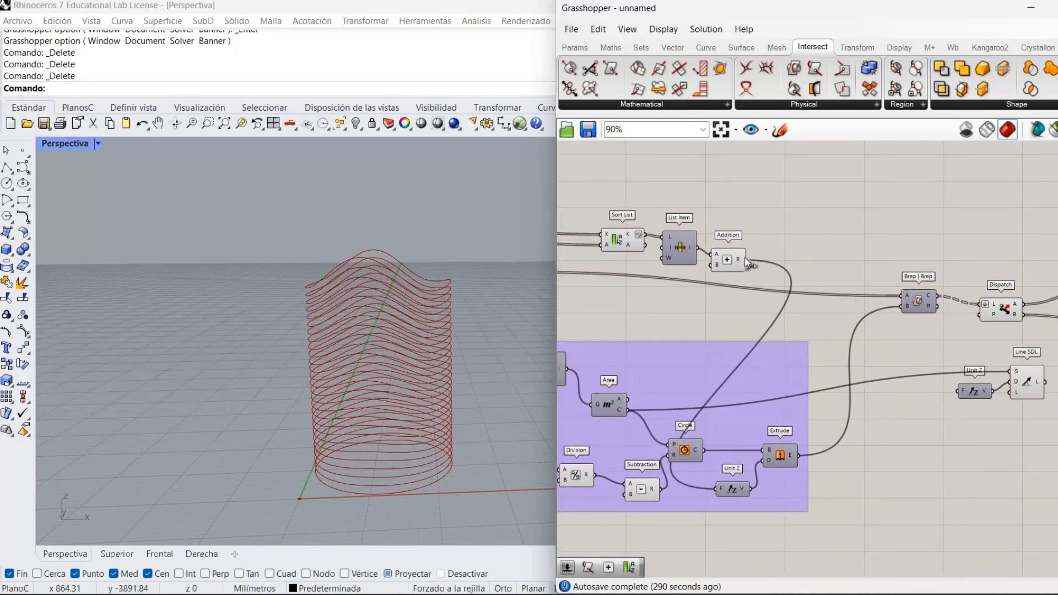
drag(746, 260, 987, 394)
right_drag(902, 367, 725, 347)
drag(861, 361, 862, 360)
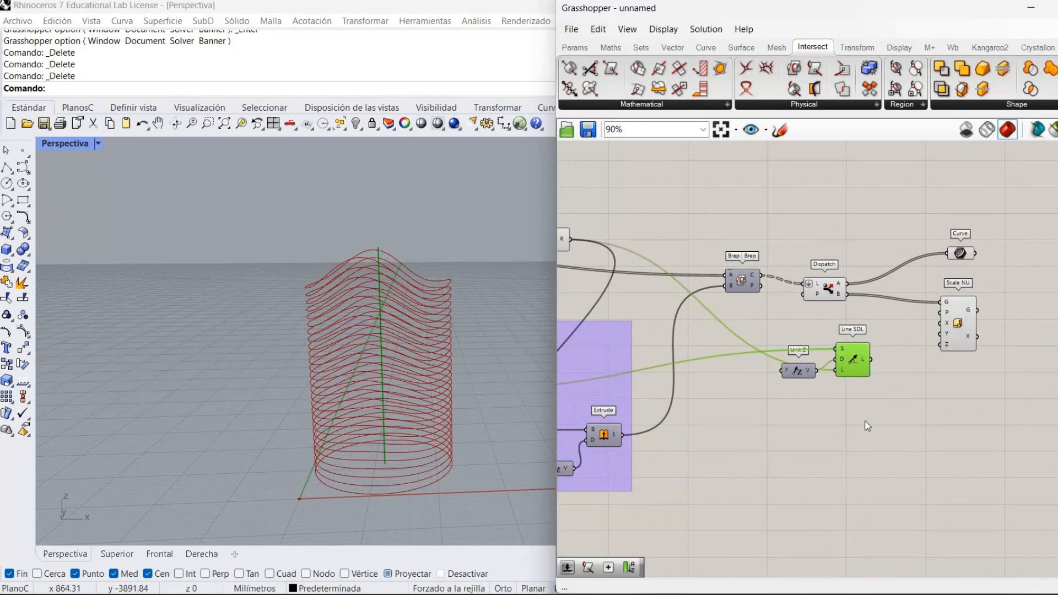
Add a Surface | Curve intersection component, feed the Line SDL output into its curve input C, and space out the neighbouring components
click(893, 358)
drag(943, 333, 968, 327)
click(858, 365)
click(859, 410)
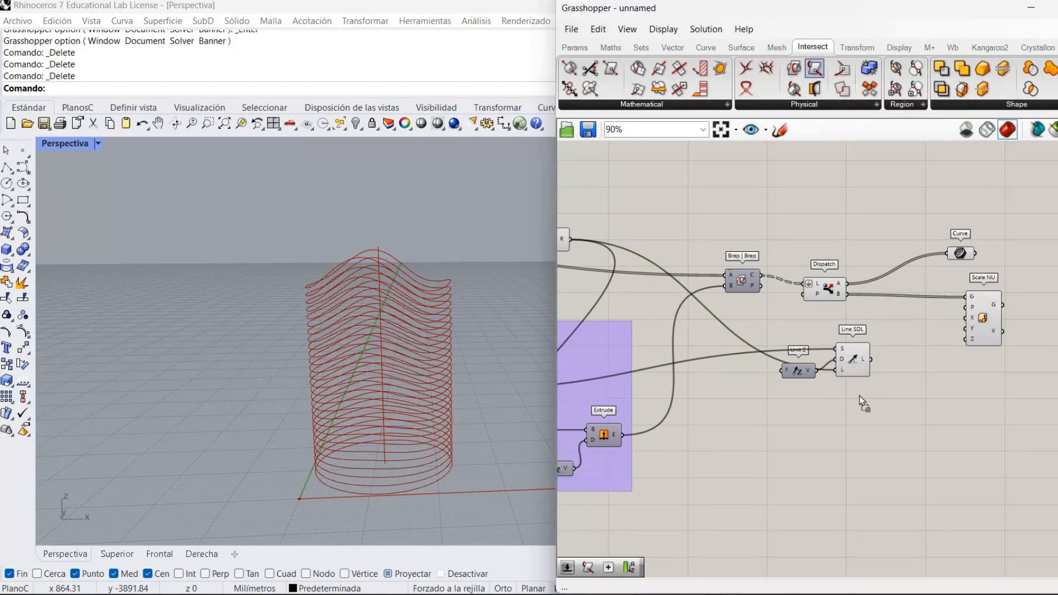
click(891, 350)
drag(850, 359, 849, 366)
mouse_move(854, 426)
mouse_down()
mouse_move(790, 355)
mouse_move(845, 376)
mouse_move(811, 395)
mouse_move(852, 386)
mouse_move(861, 346)
mouse_move(870, 379)
mouse_up()
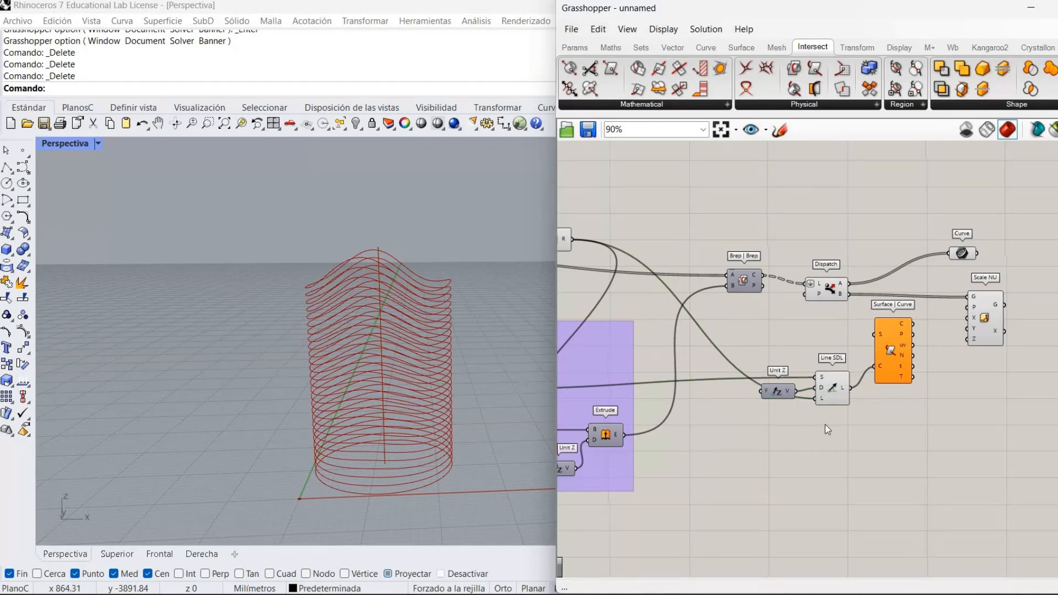
Insert a Relay on the wire entering input A of Brep | Brep and connect it to the surface input S of Surface | Curve
right_drag(824, 424, 899, 432)
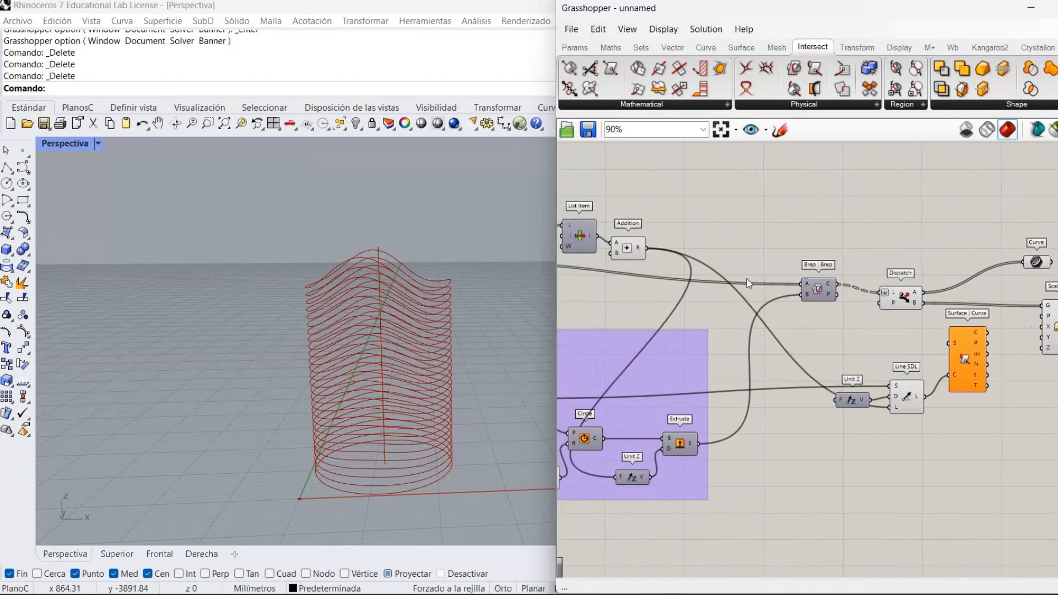
double_click(747, 280)
drag(753, 283, 956, 342)
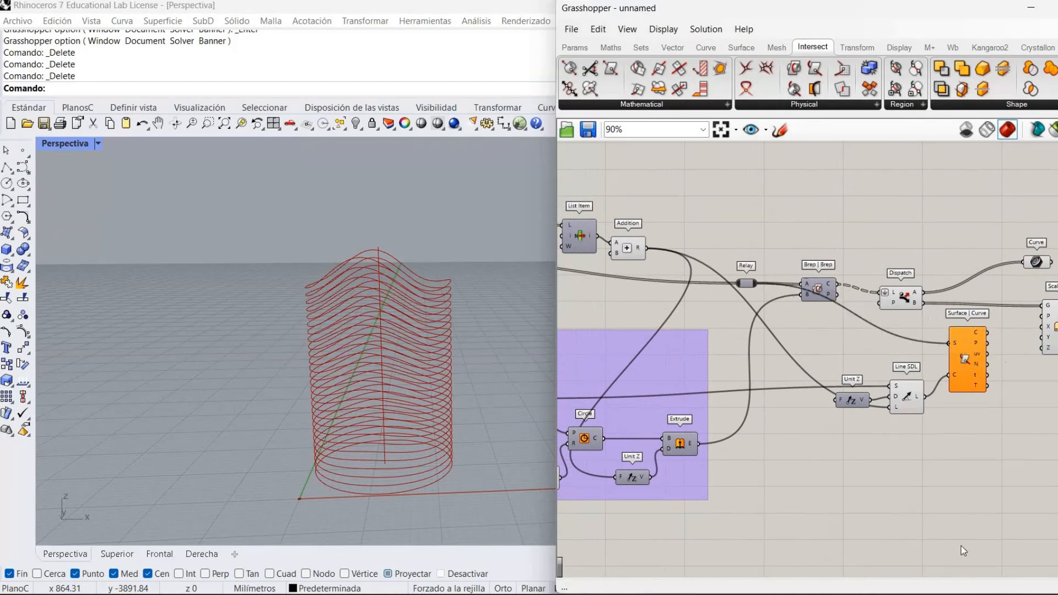
right_drag(926, 530, 785, 492)
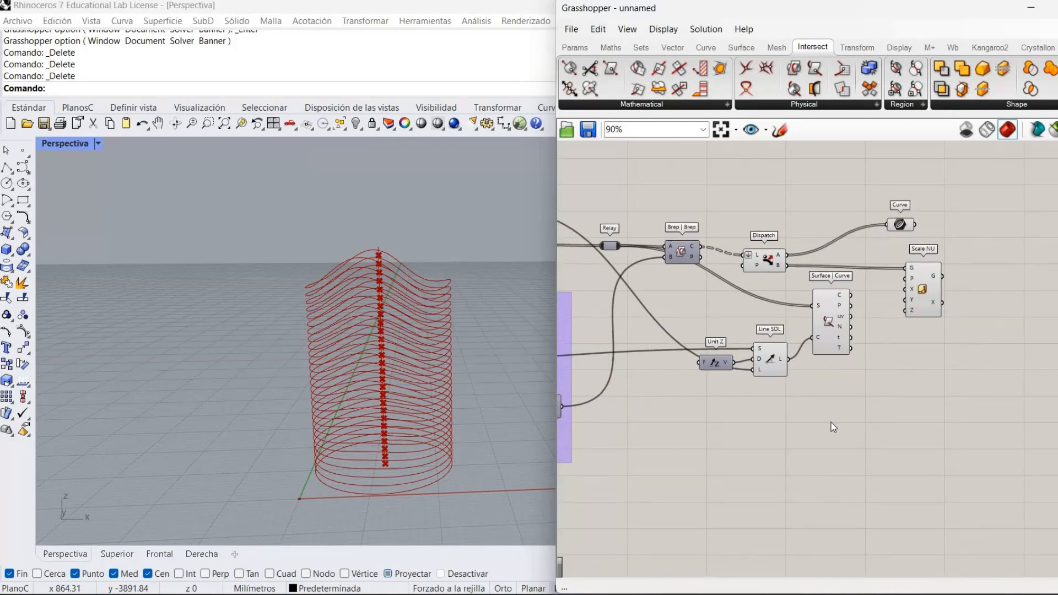
Move Scale NU up and the Unit Z, Line SDL and Surface | Curve group down to open space between them
drag(862, 406, 642, 308)
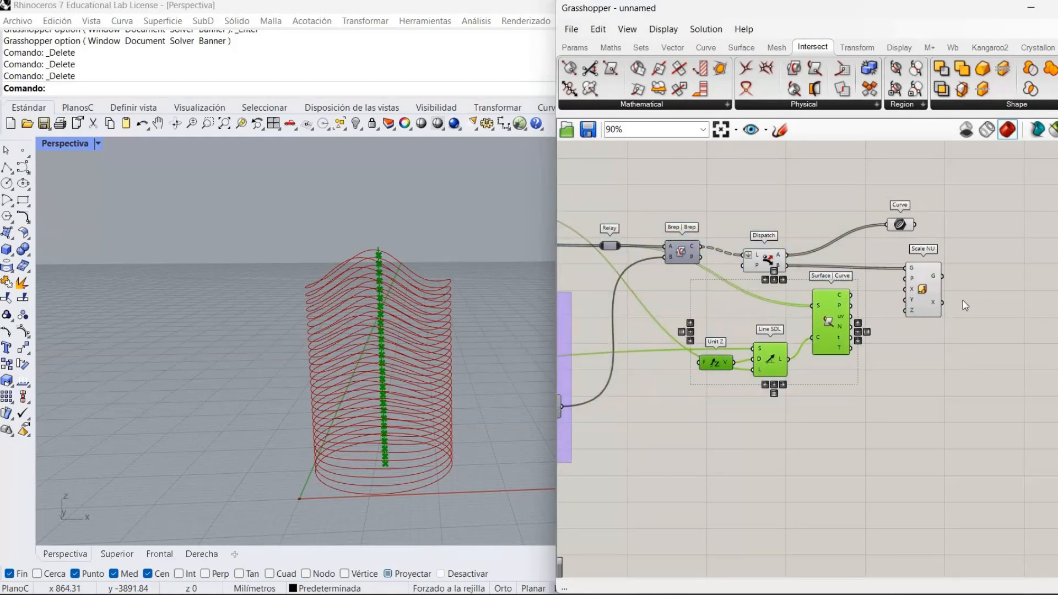
drag(931, 312, 966, 283)
click(825, 399)
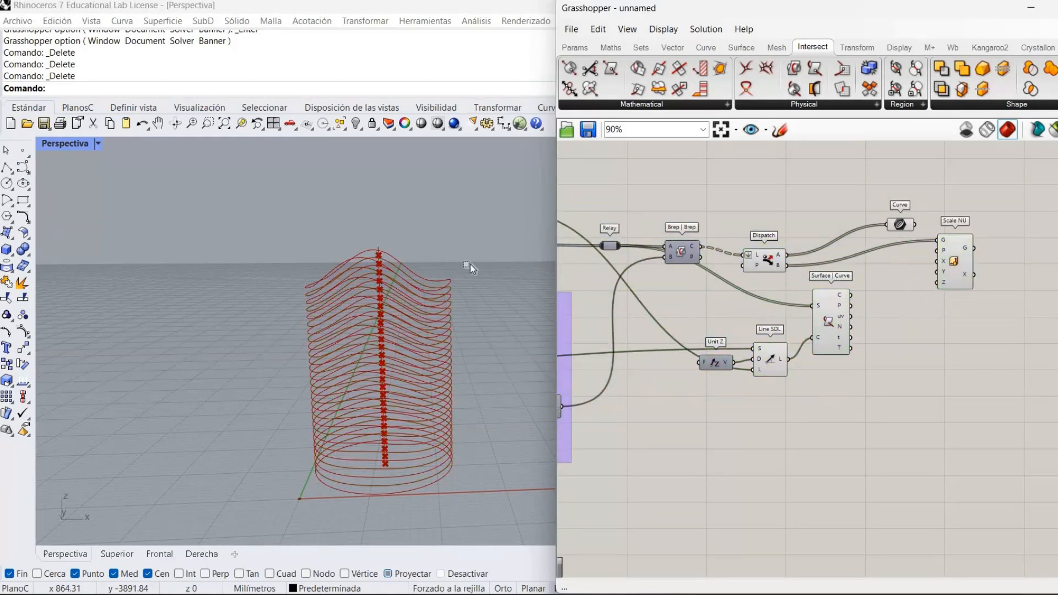
drag(871, 408, 634, 290)
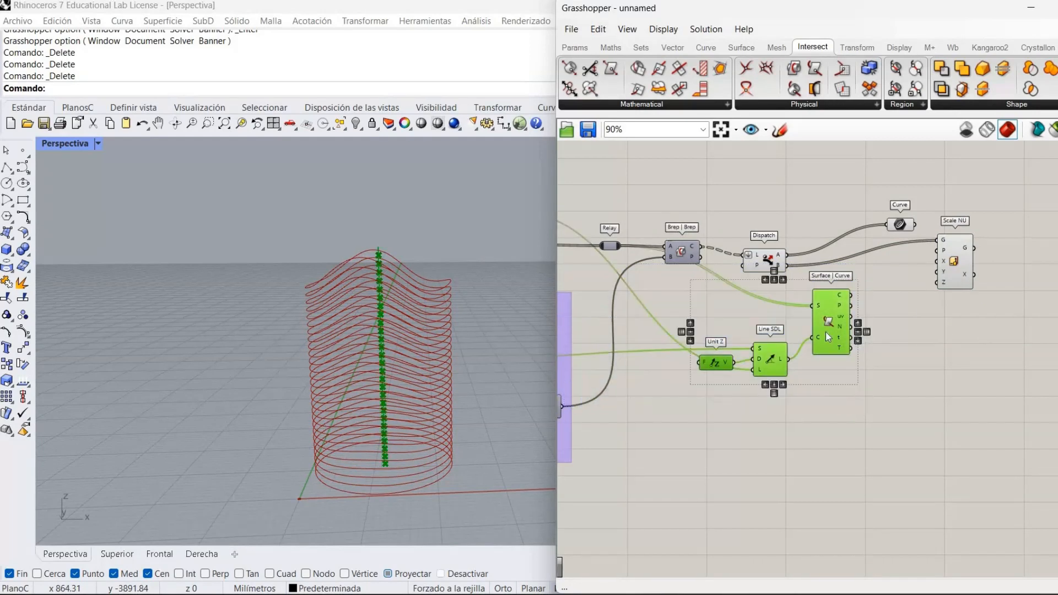
drag(827, 331, 817, 367)
Add a second Dispatch component between Surface | Curve and Scale NU
double_click(888, 321)
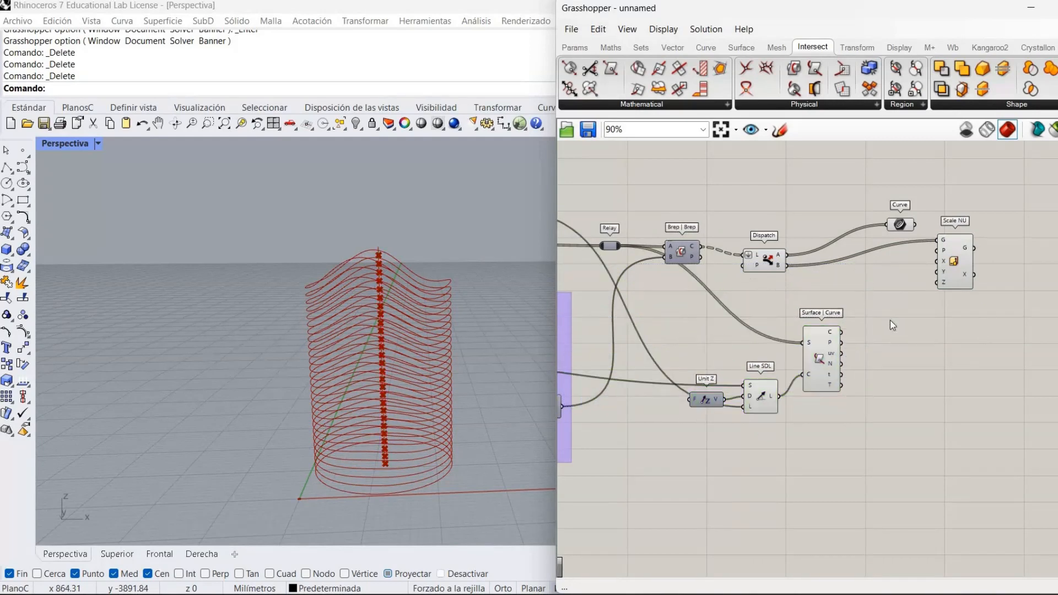
text(dis)
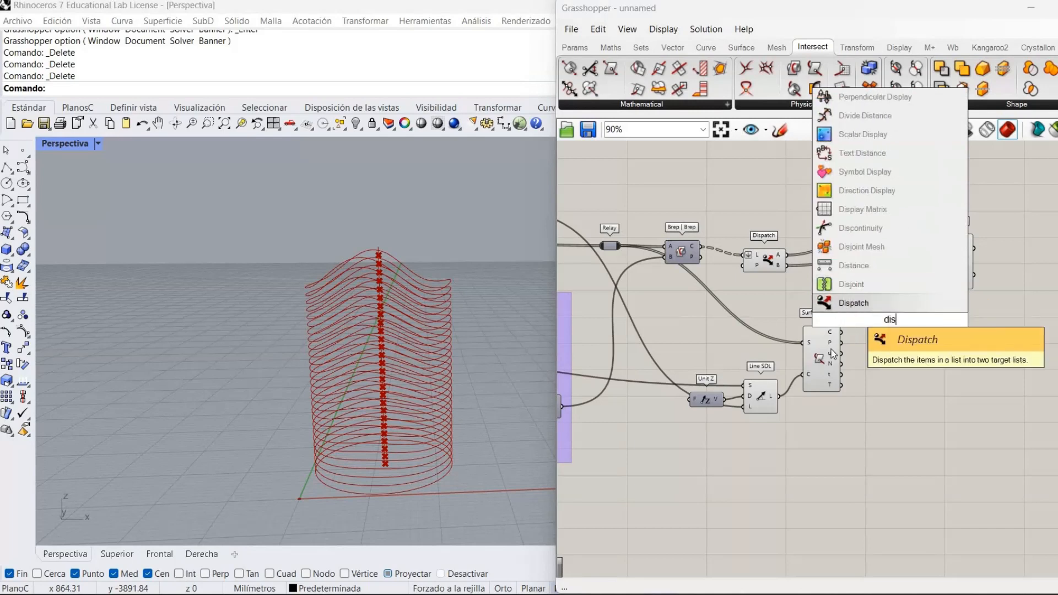
click(851, 310)
drag(842, 332, 872, 314)
scroll(869, 318, up, 2)
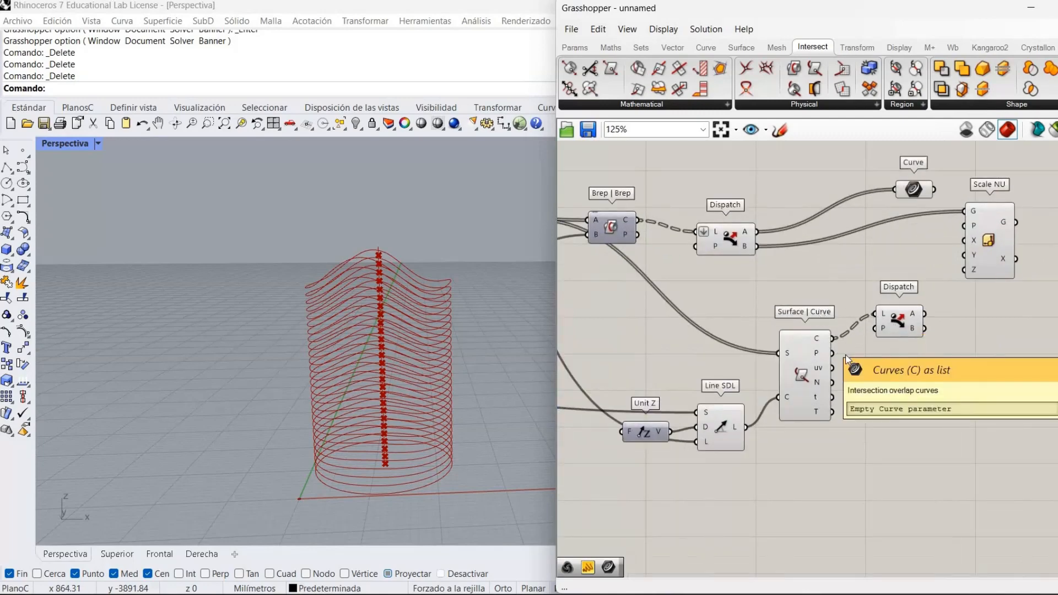
right_click(825, 339)
click(862, 415)
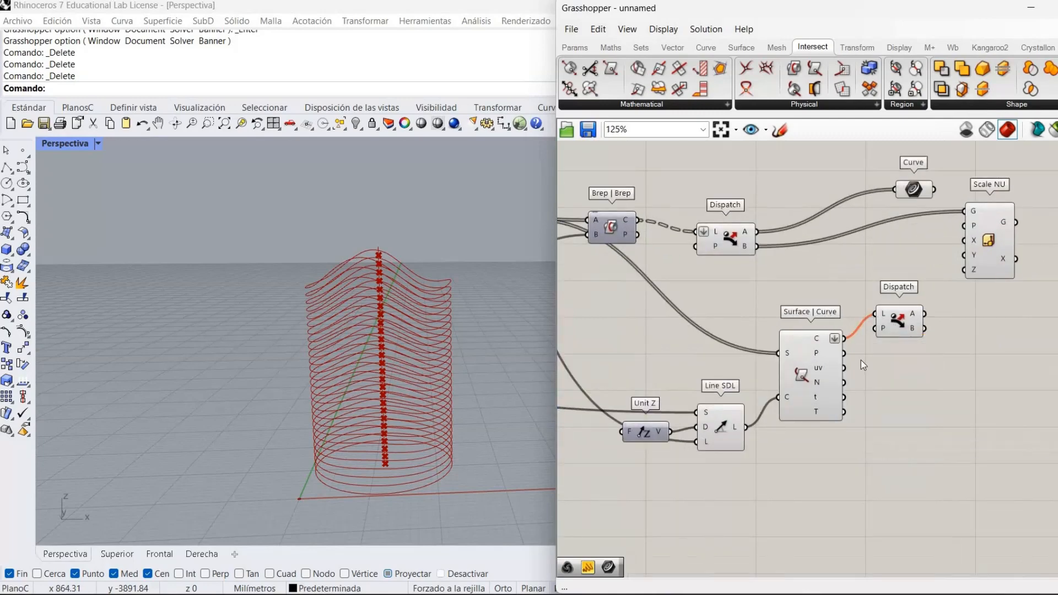
right_drag(838, 337, 780, 326)
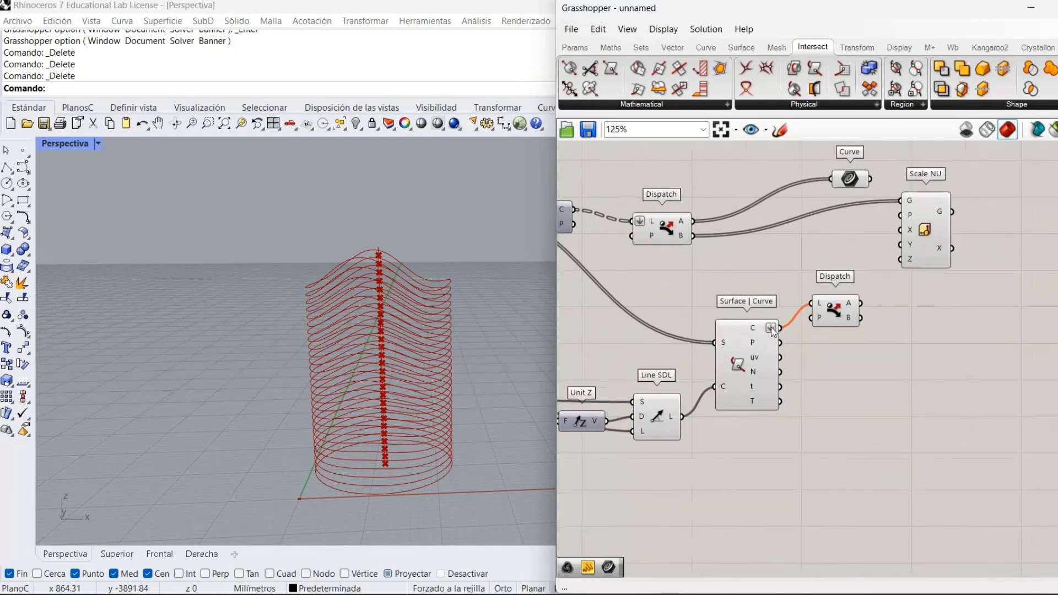
right_click(780, 329)
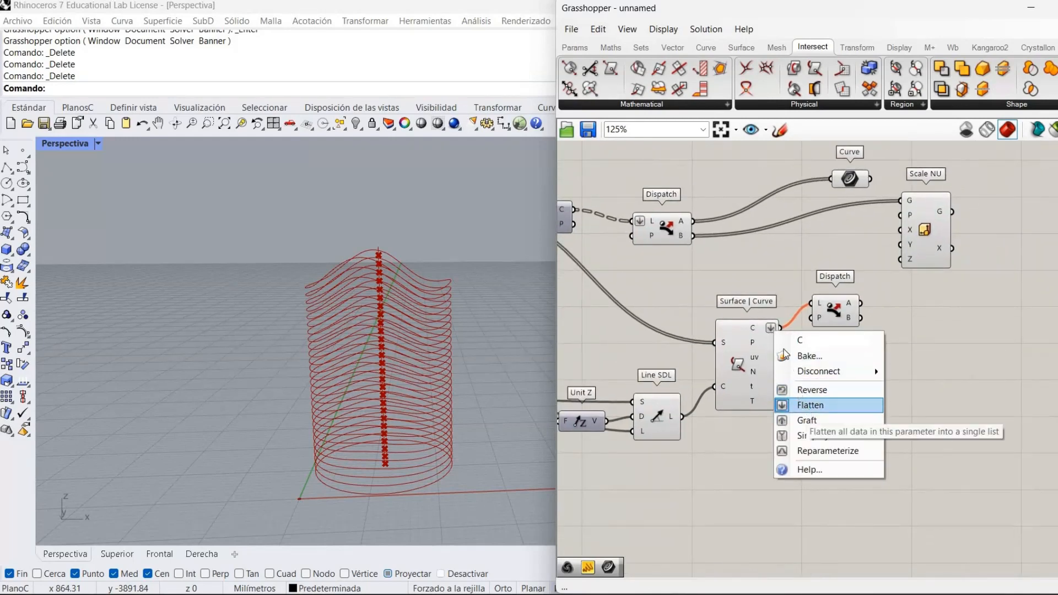
click(808, 407)
Connect the points output P of Surface | Curve to the second Dispatch's list input L and flatten that output
drag(768, 342, 812, 296)
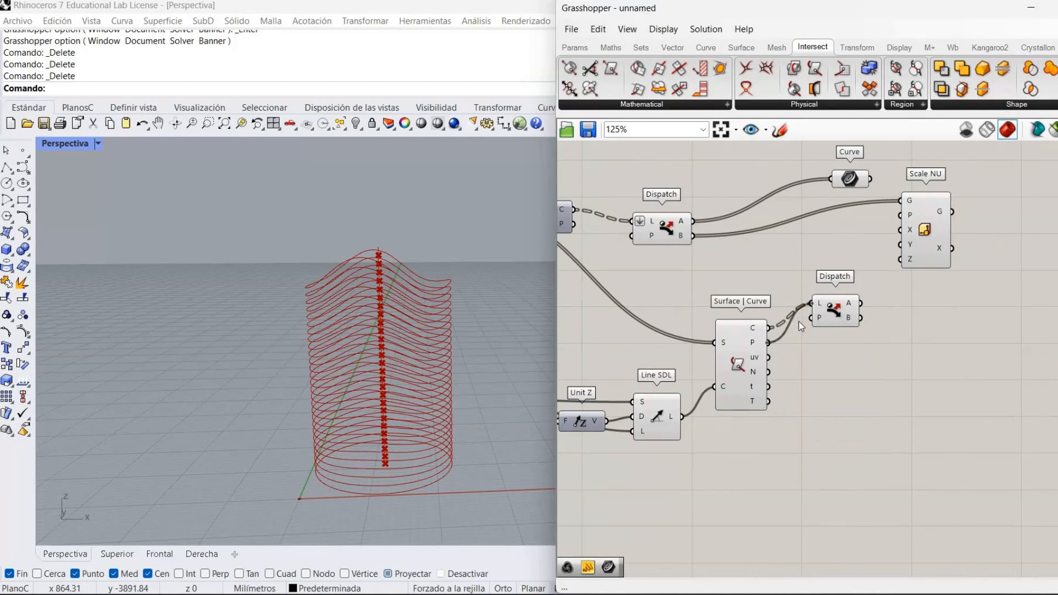
right_click(759, 342)
click(788, 419)
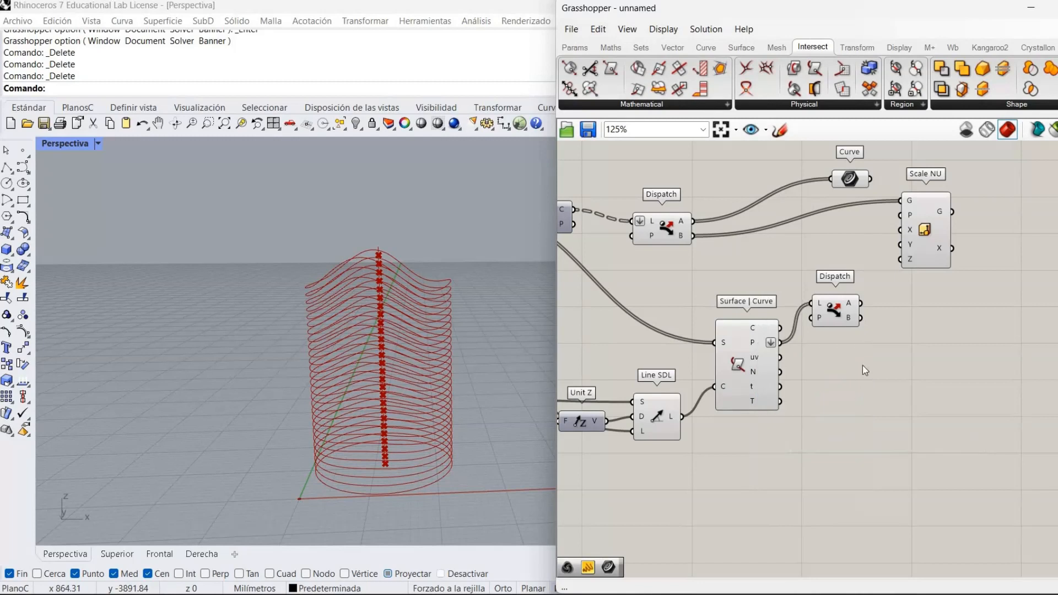
Connect output B of the second Dispatch to the plane input P of Scale NU and move Scale NU further away
drag(859, 318, 900, 215)
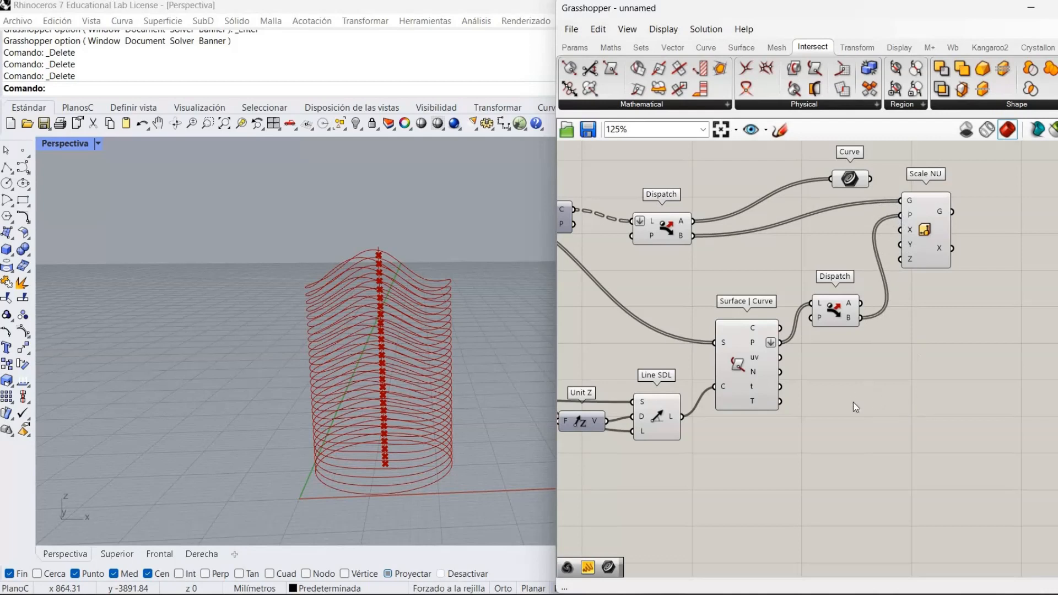
right_drag(854, 406, 805, 403)
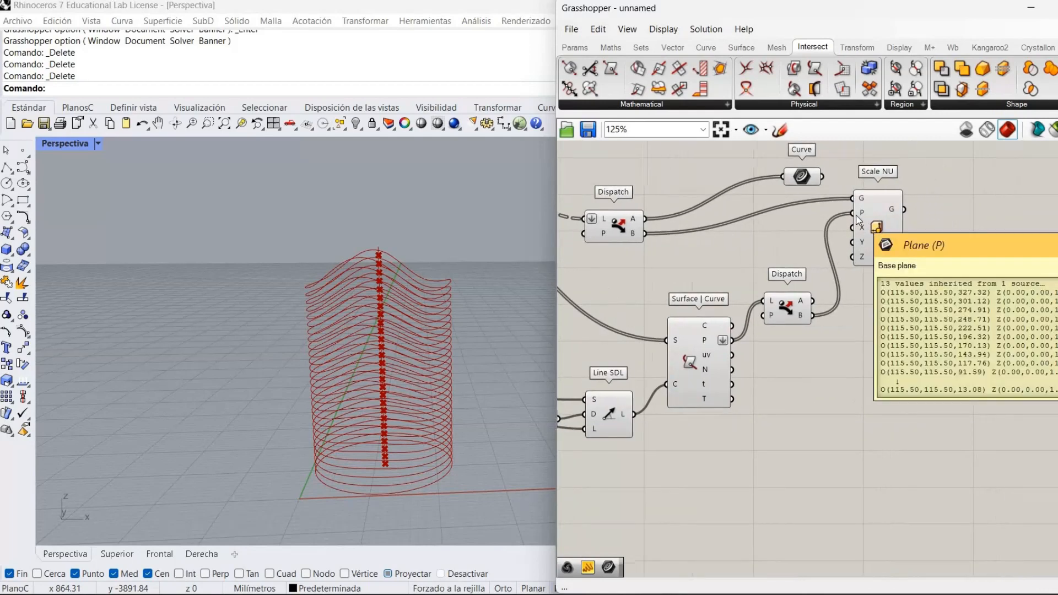
drag(889, 254, 936, 267)
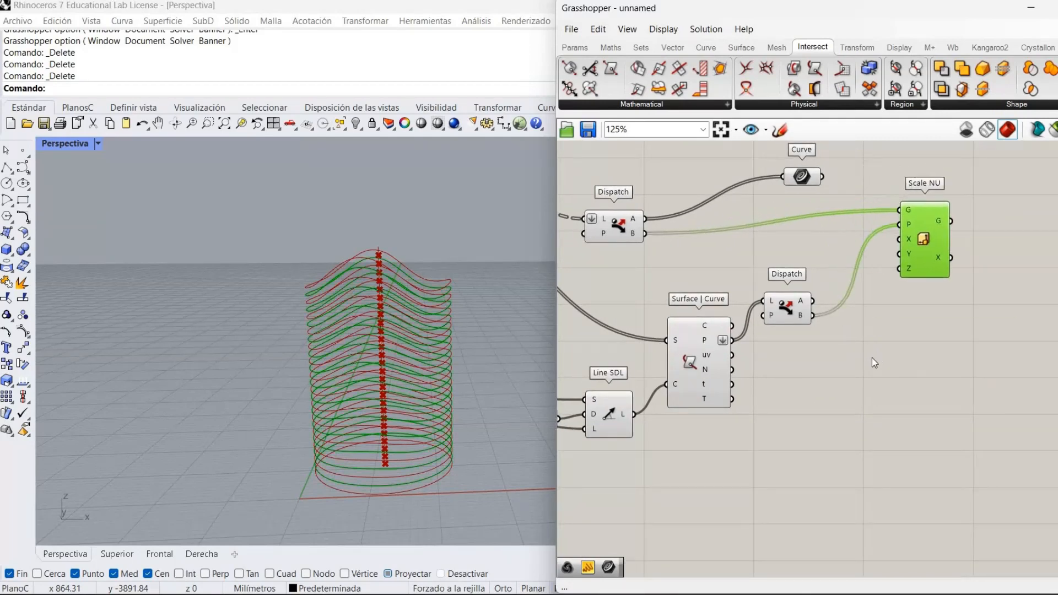
click(850, 317)
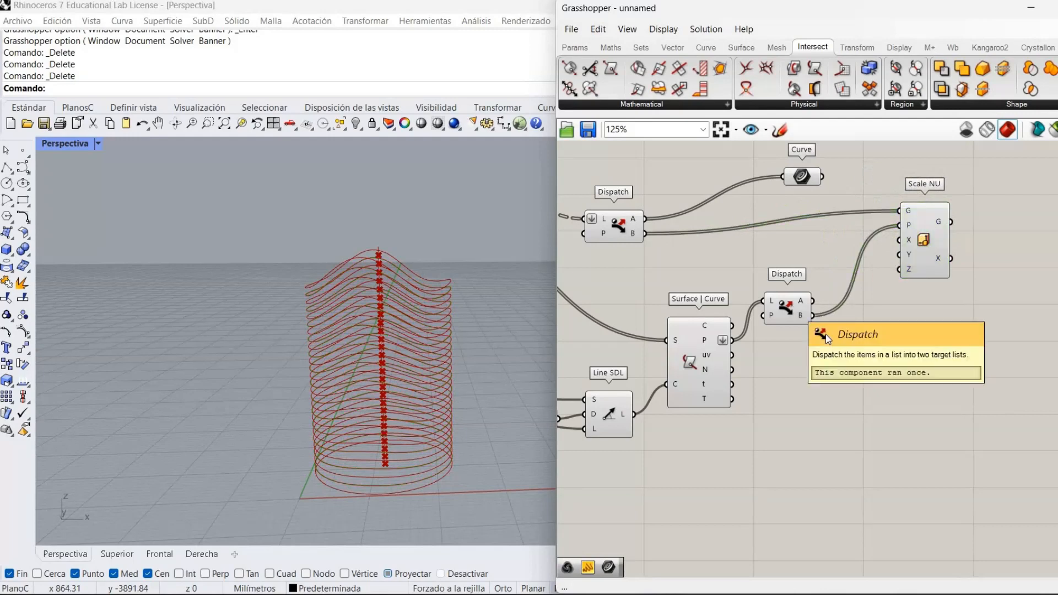
Turn off the preview of both Dispatch components, Surface | Curve and Line SDL
right_click(791, 308)
click(820, 331)
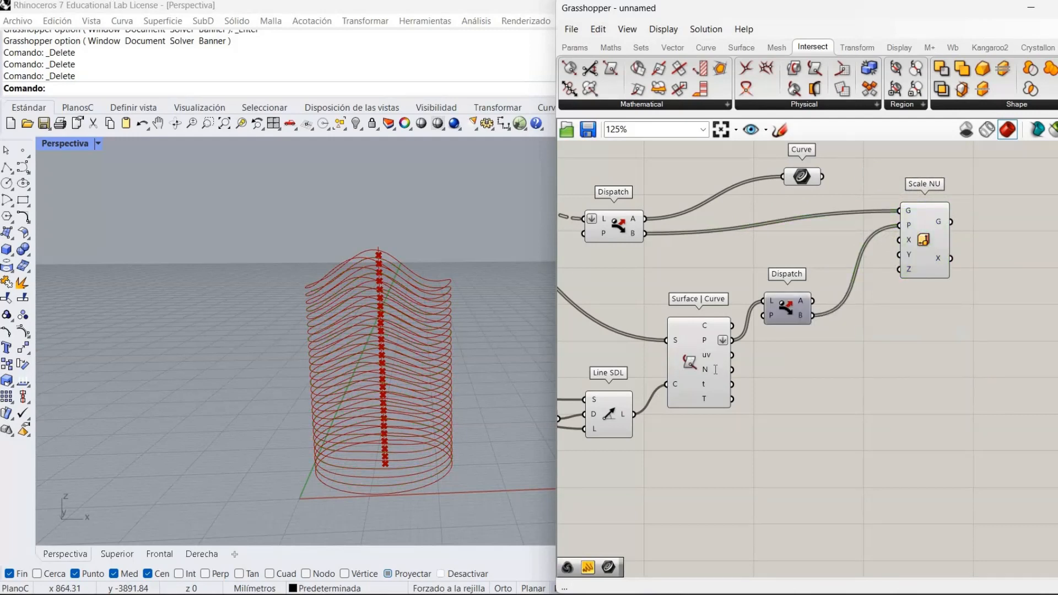
right_click(691, 361)
click(729, 384)
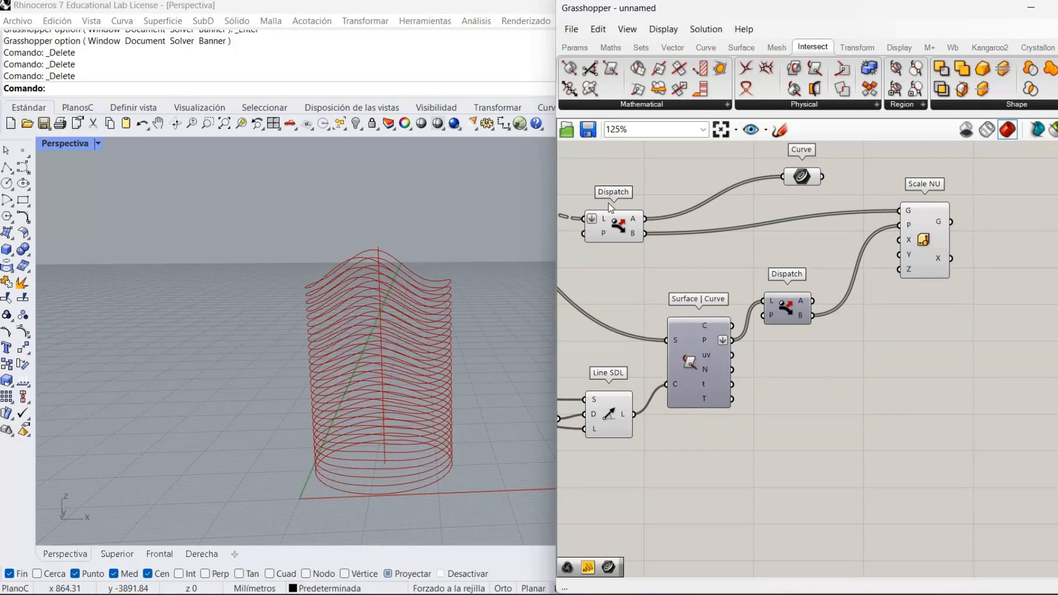
right_click(628, 230)
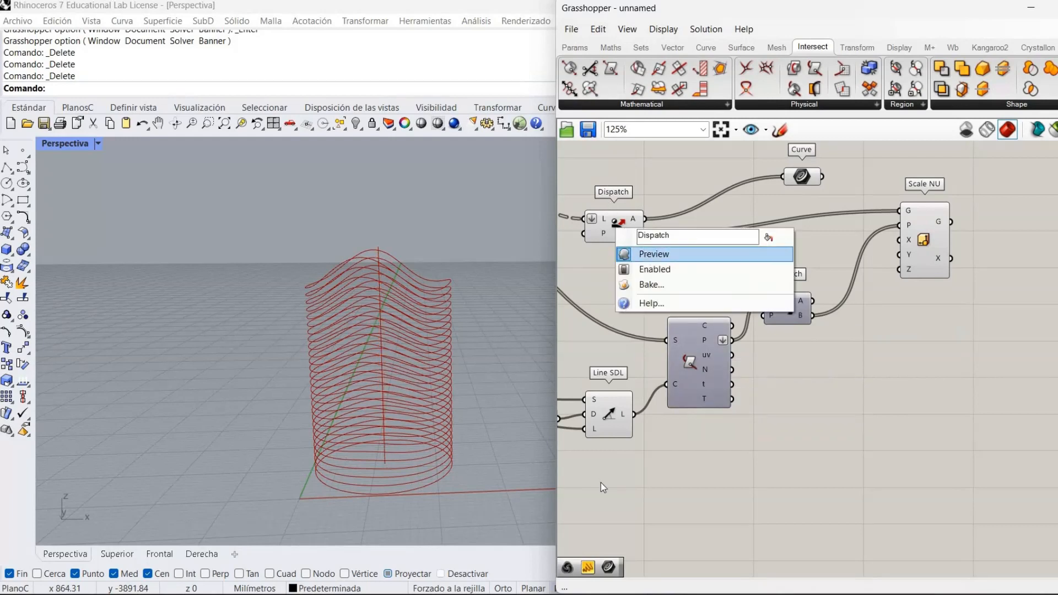
right_click(617, 408)
click(648, 430)
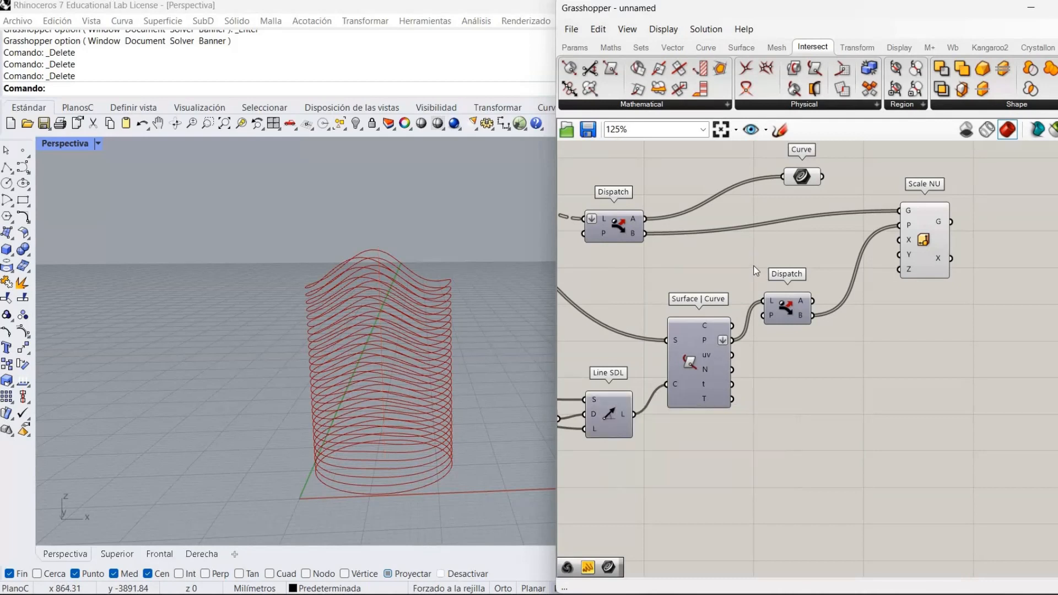
Add a number slider ranging from 0.50 to 1, set at 0.50, and connect it to the X and Y factors of Scale NU
right_drag(735, 253, 692, 253)
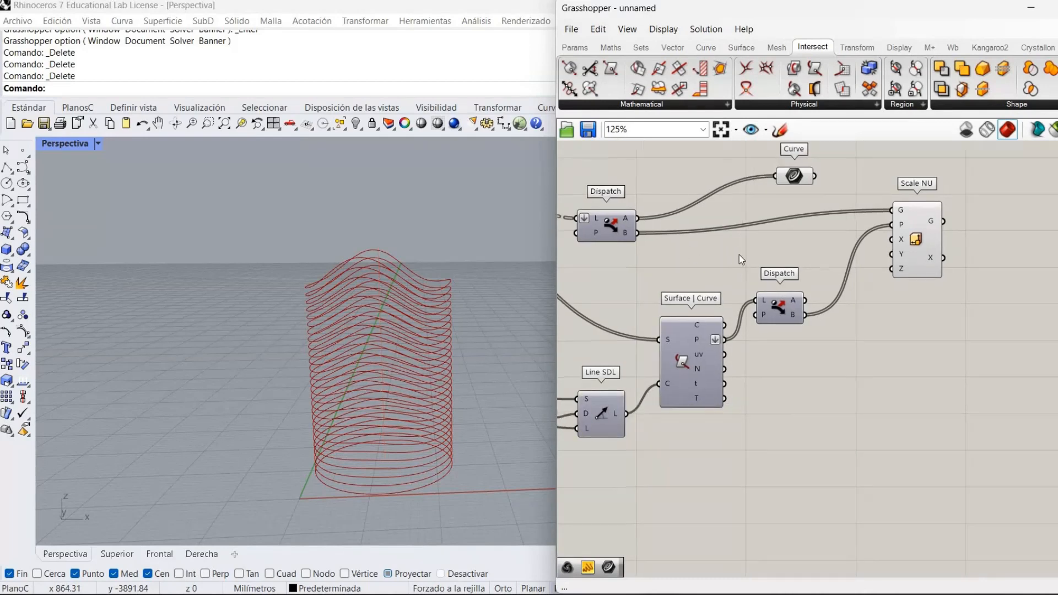
double_click(785, 252)
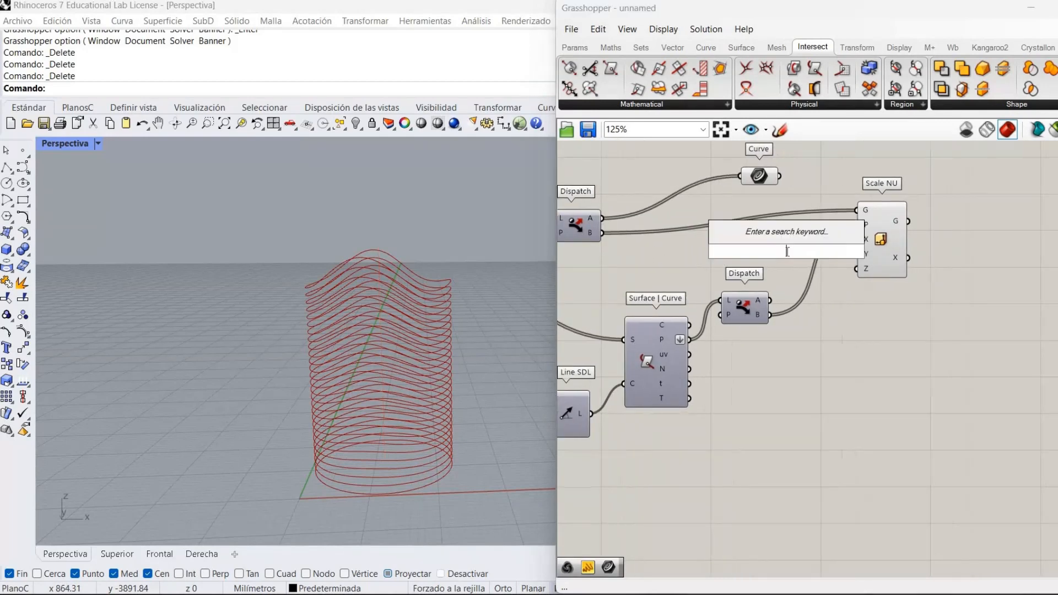
text(0.)
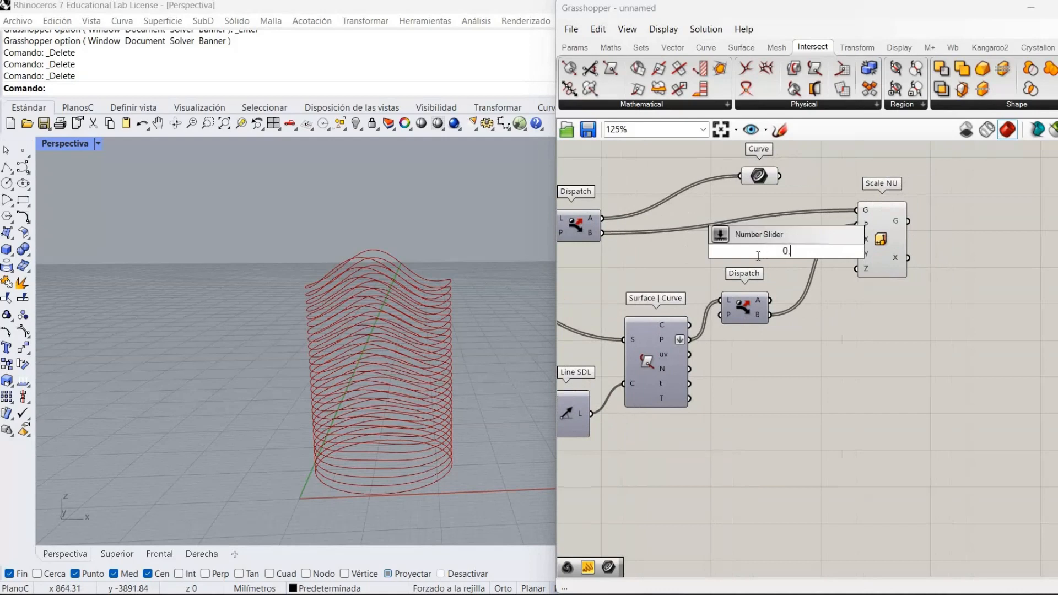
text(50..1)
key(Return)
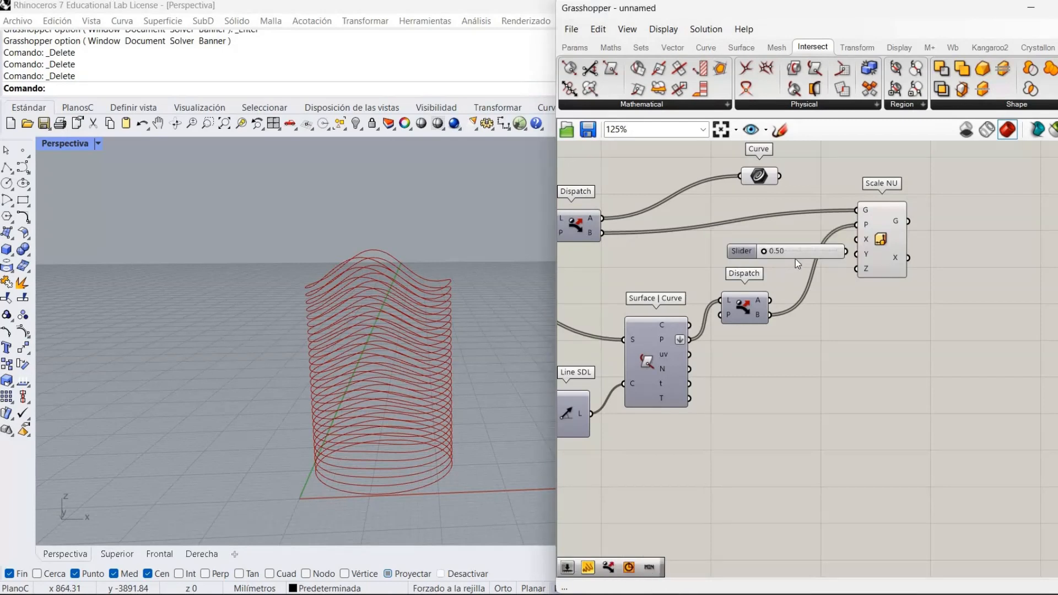
drag(802, 255, 855, 254)
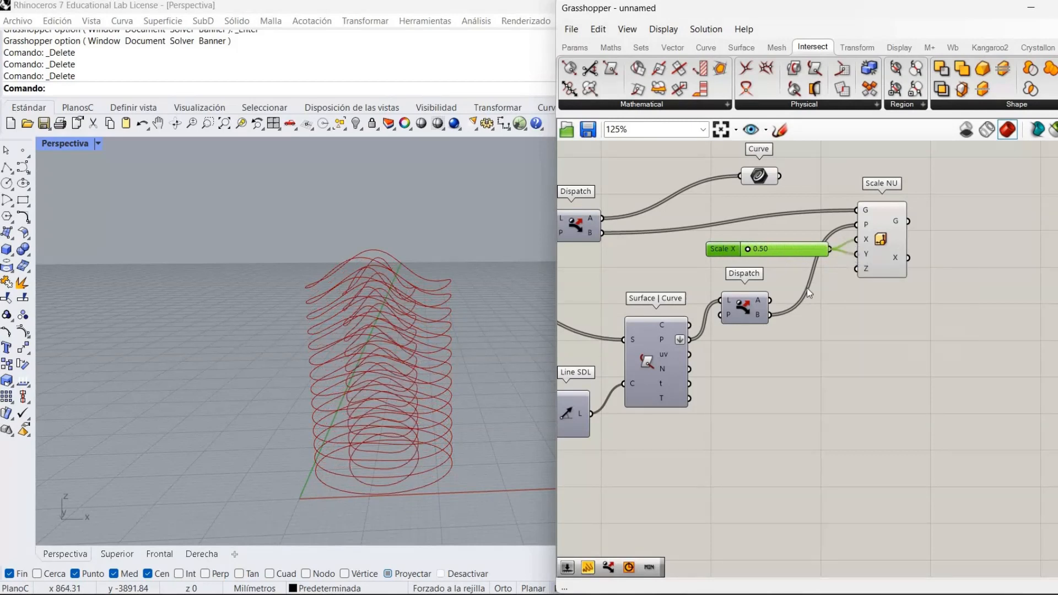
Set the slider feeding the X and Y factors of Scale NU to 0.88
click(807, 288)
drag(748, 249, 816, 249)
right_drag(519, 382, 517, 468)
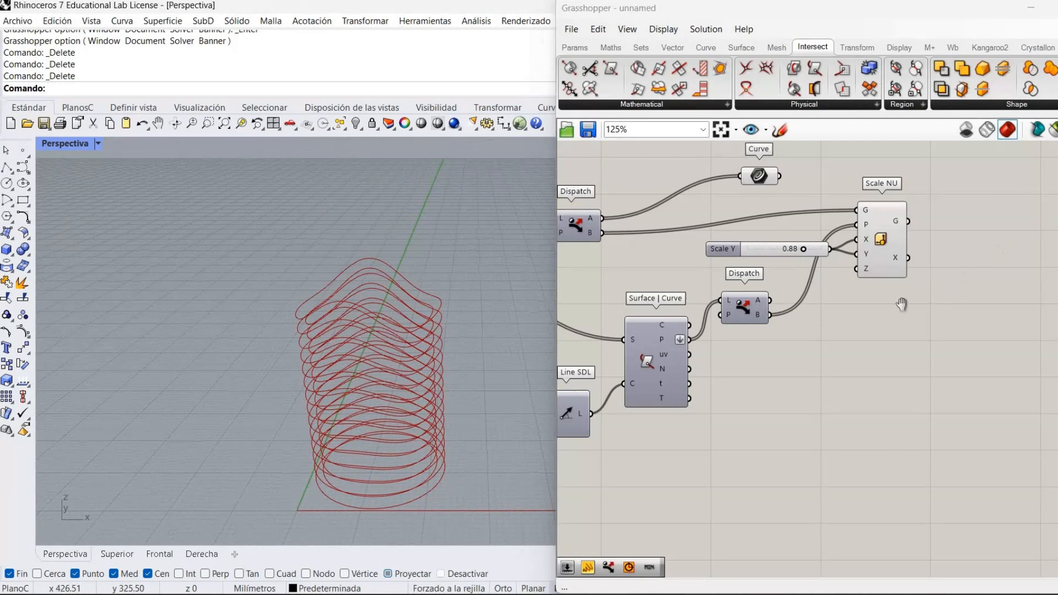
Move the Curve parameter further along so it sits directly above Scale NU
right_drag(902, 304, 842, 352)
drag(876, 347, 685, 218)
scroll(816, 342, down, 2)
click(848, 357)
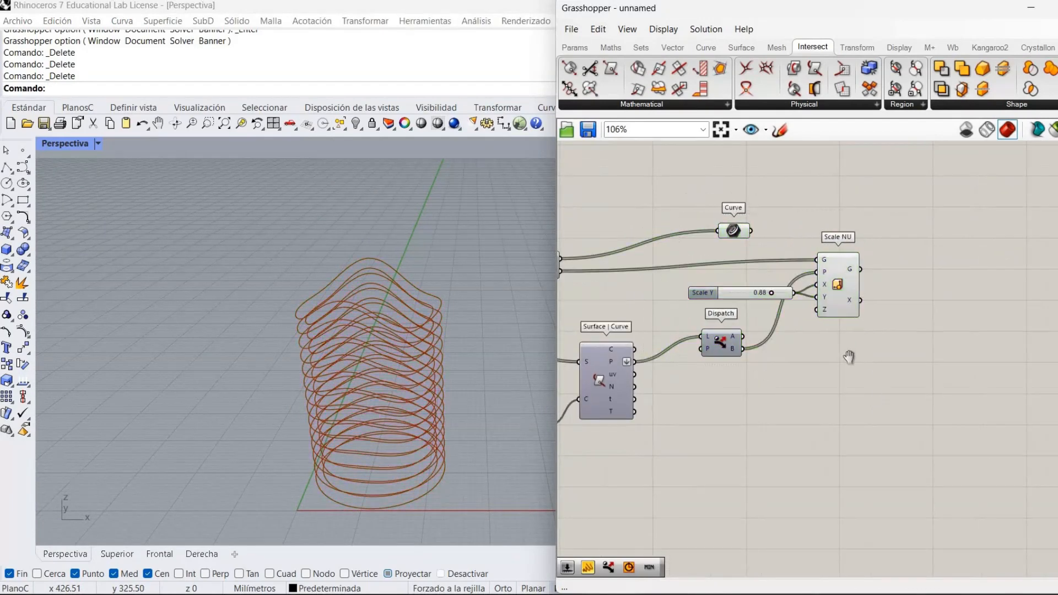
right_drag(766, 313, 719, 311)
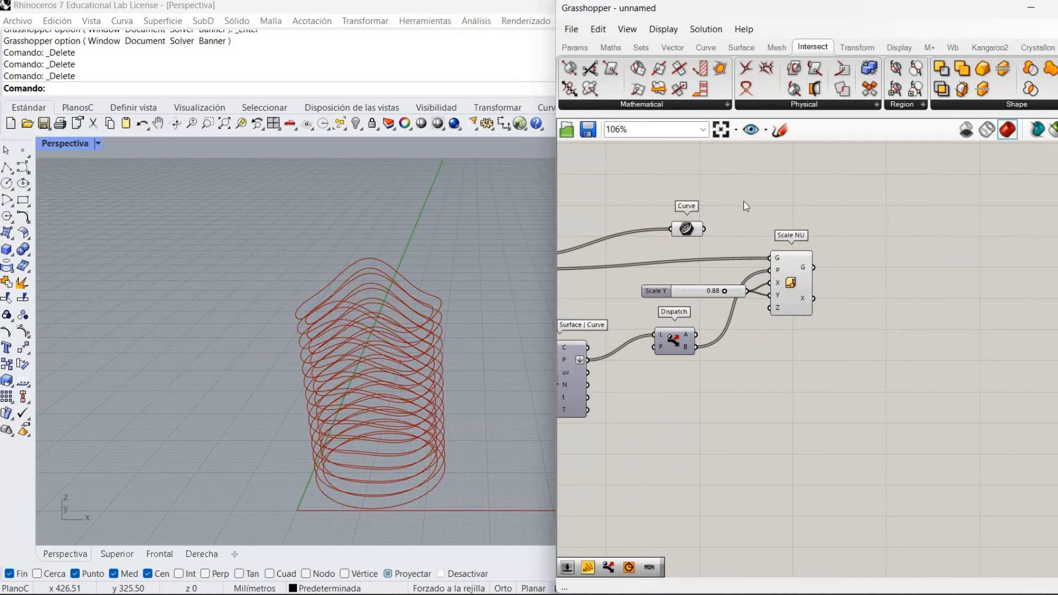
drag(693, 230, 793, 192)
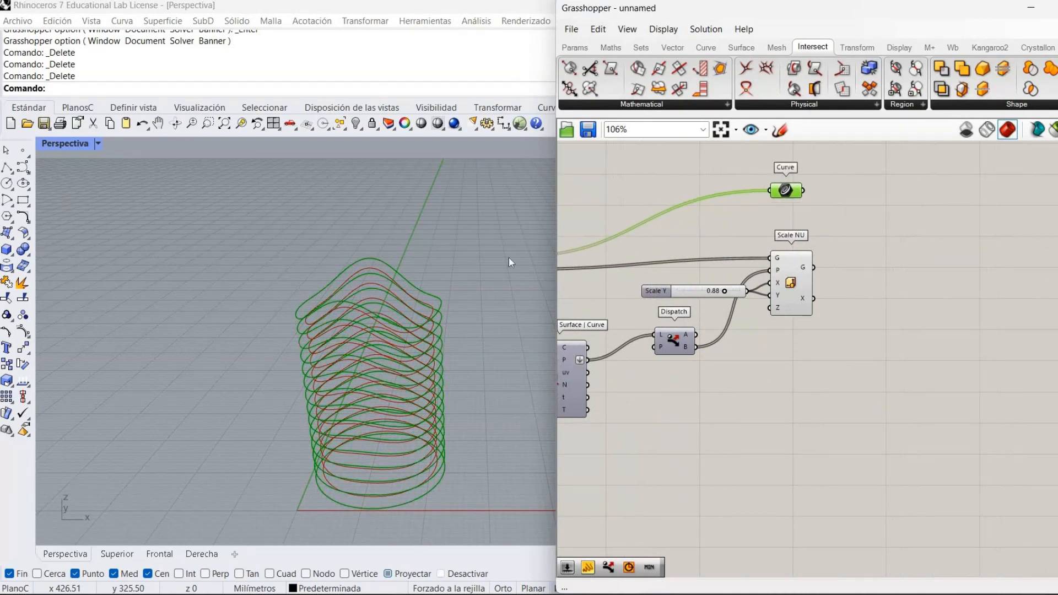
Add a Loft component beyond Scale NU and connect the Curve parameter to its curves input C
click(1000, 269)
double_click(1000, 269)
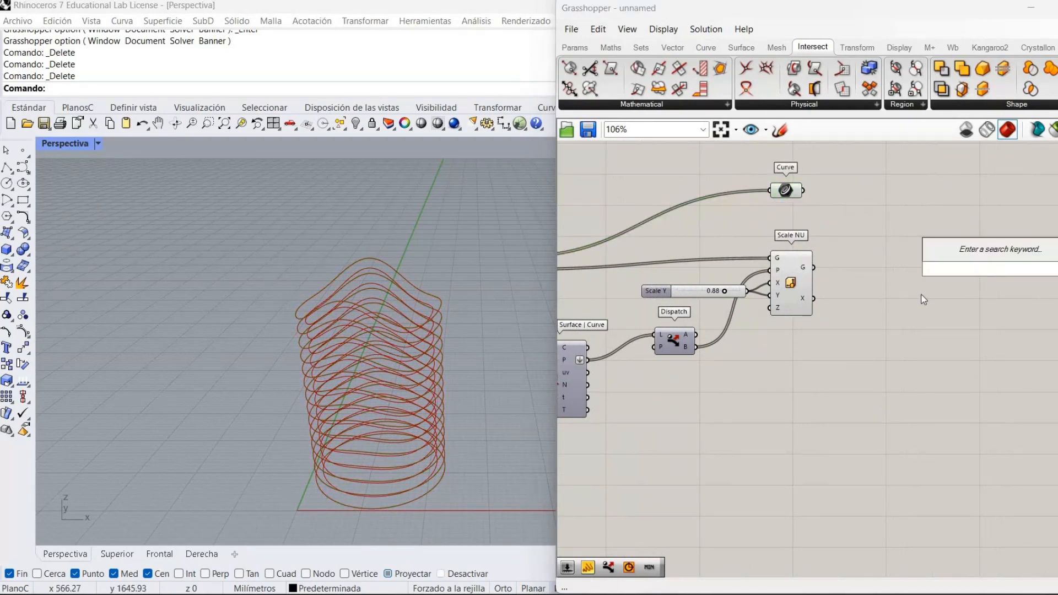
text(loft)
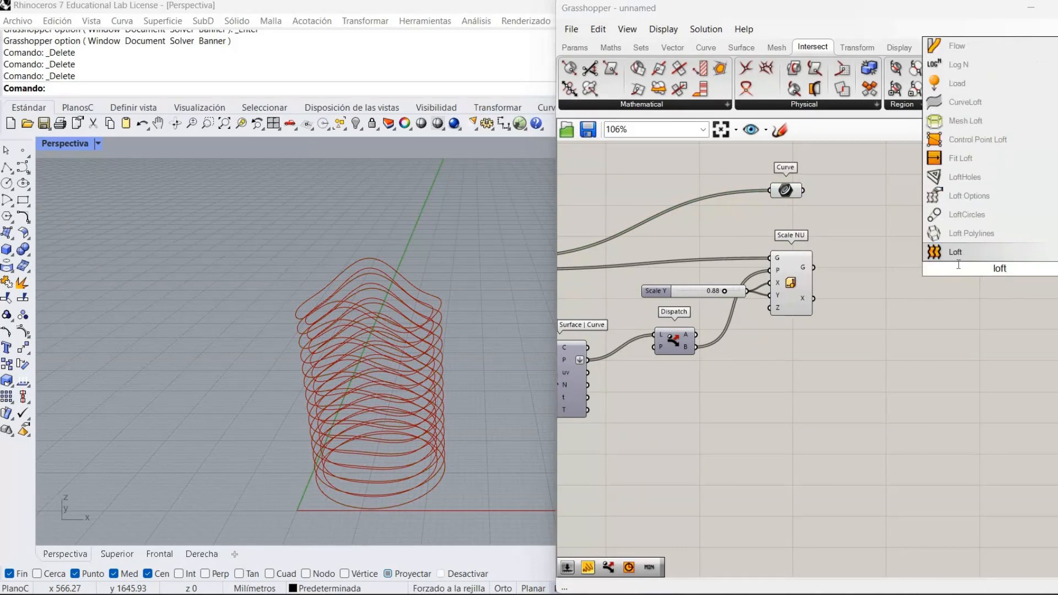
click(961, 256)
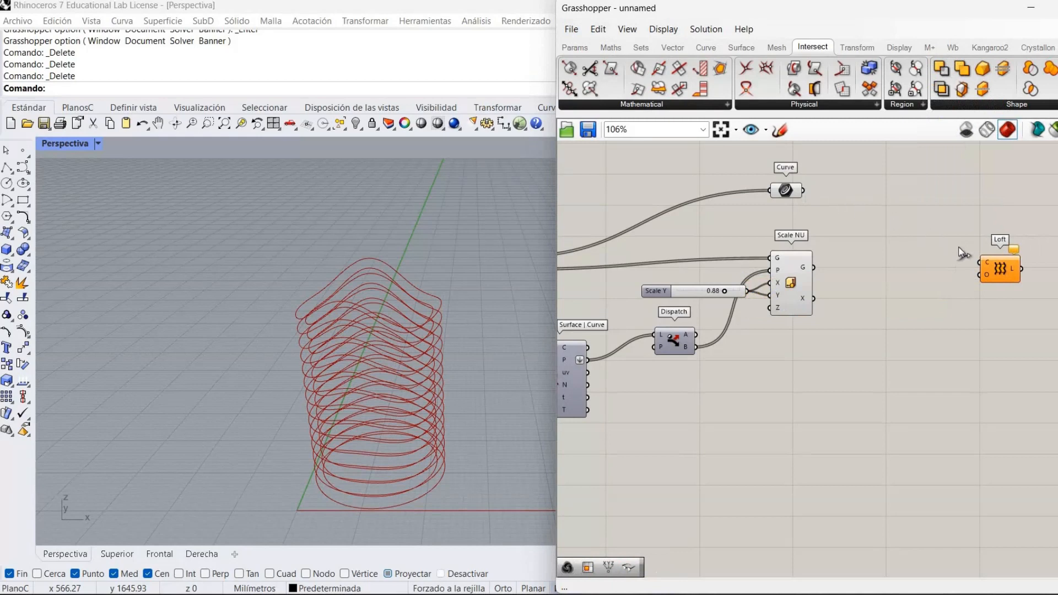
drag(981, 263, 804, 191)
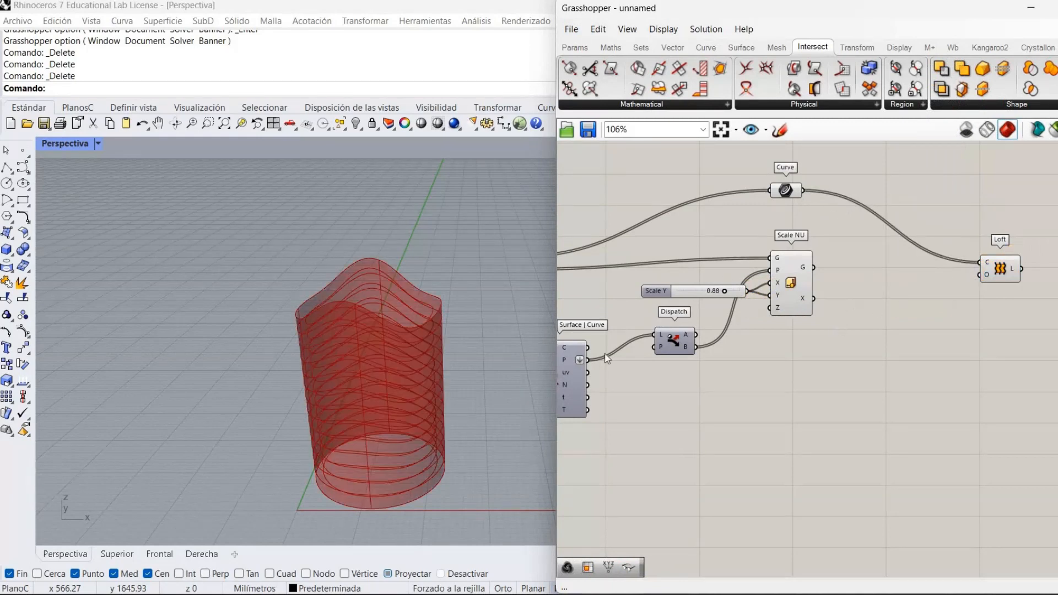
Add a Weave component and place it between Scale NU and Loft
scroll(438, 350, up, 2)
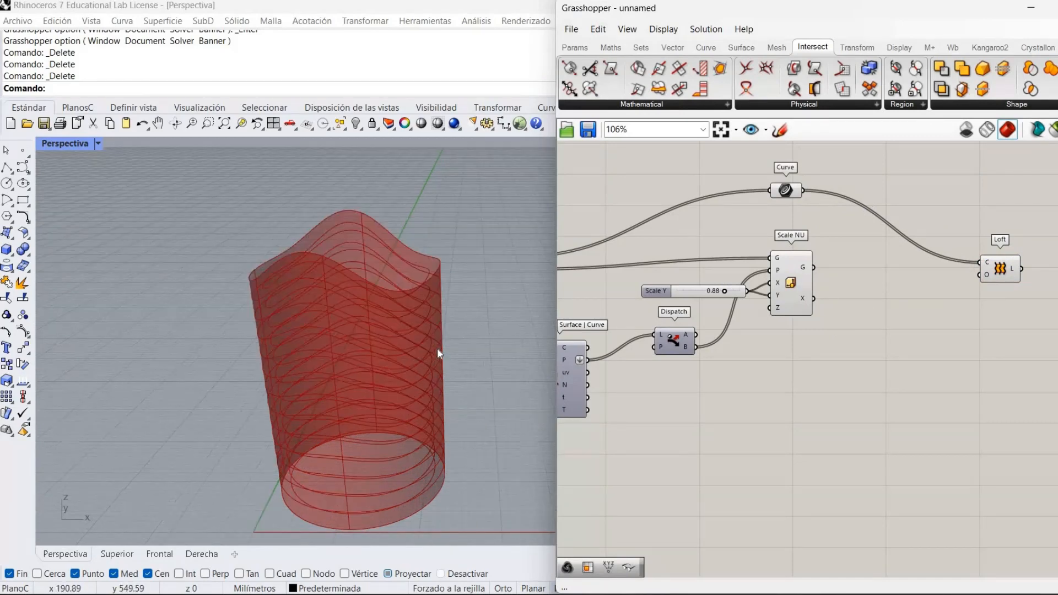
right_drag(413, 409, 446, 465)
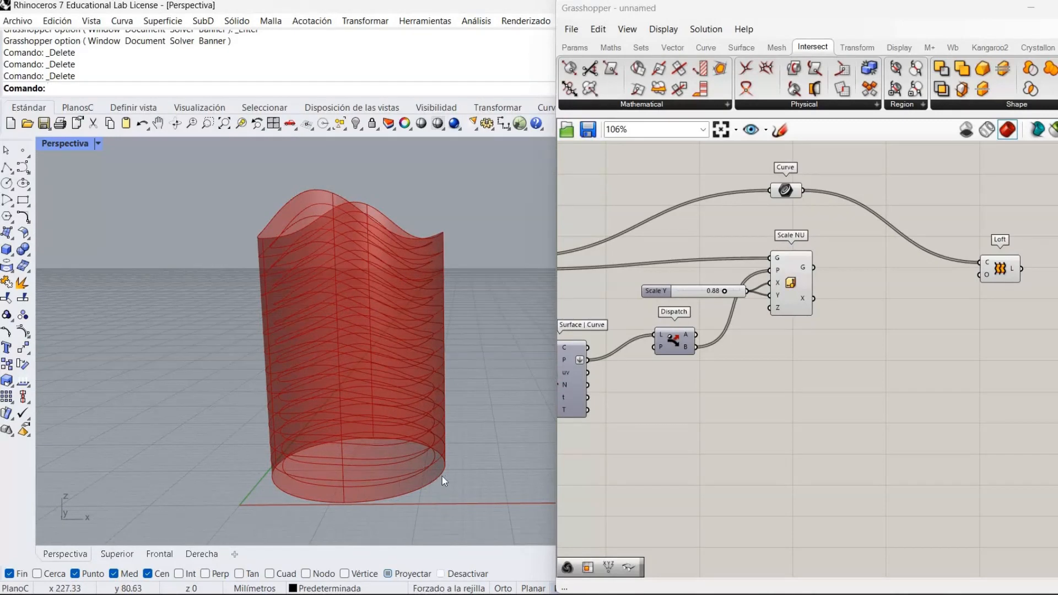
scroll(442, 476, up, 3)
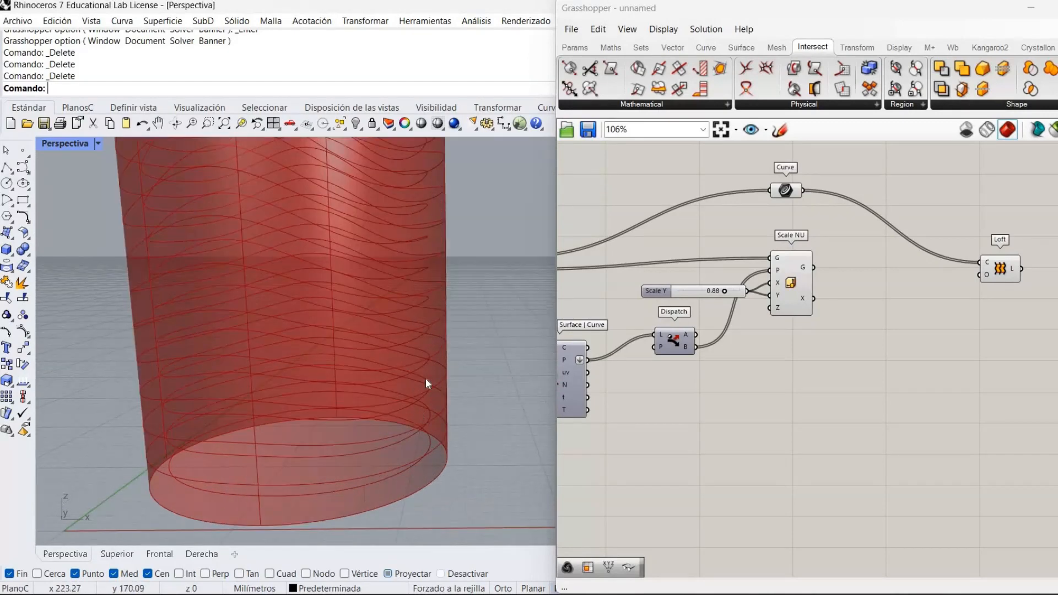
scroll(437, 307, down, 3)
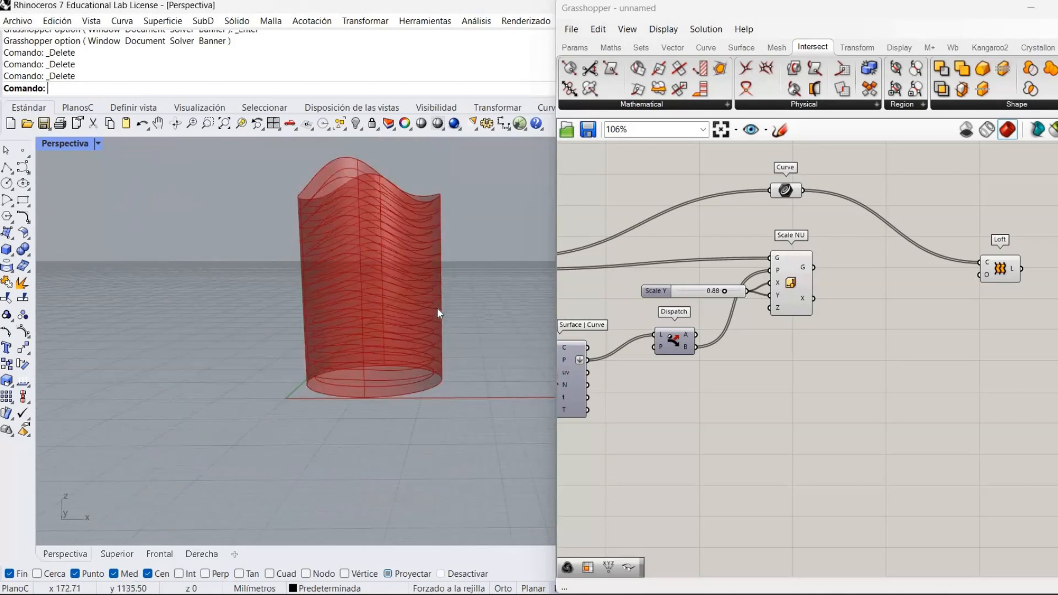
right_drag(425, 330, 906, 304)
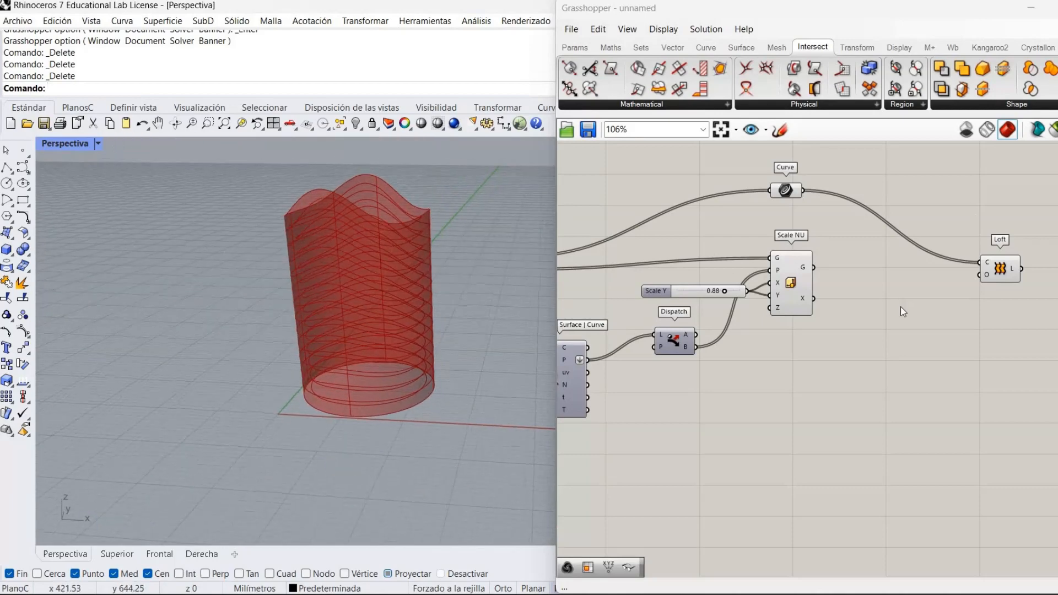
double_click(900, 307)
text(wea)
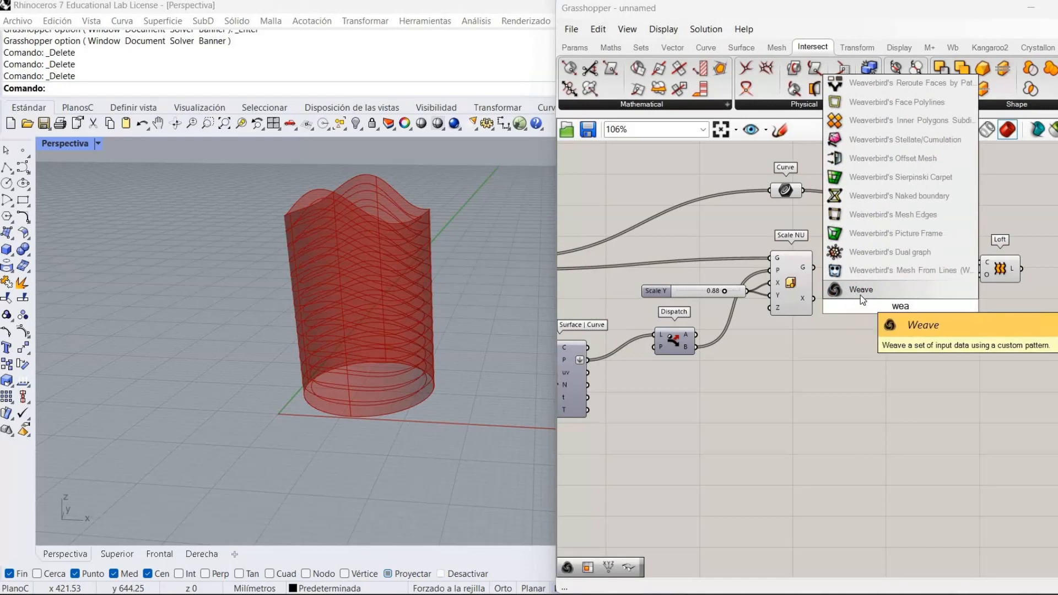
click(861, 295)
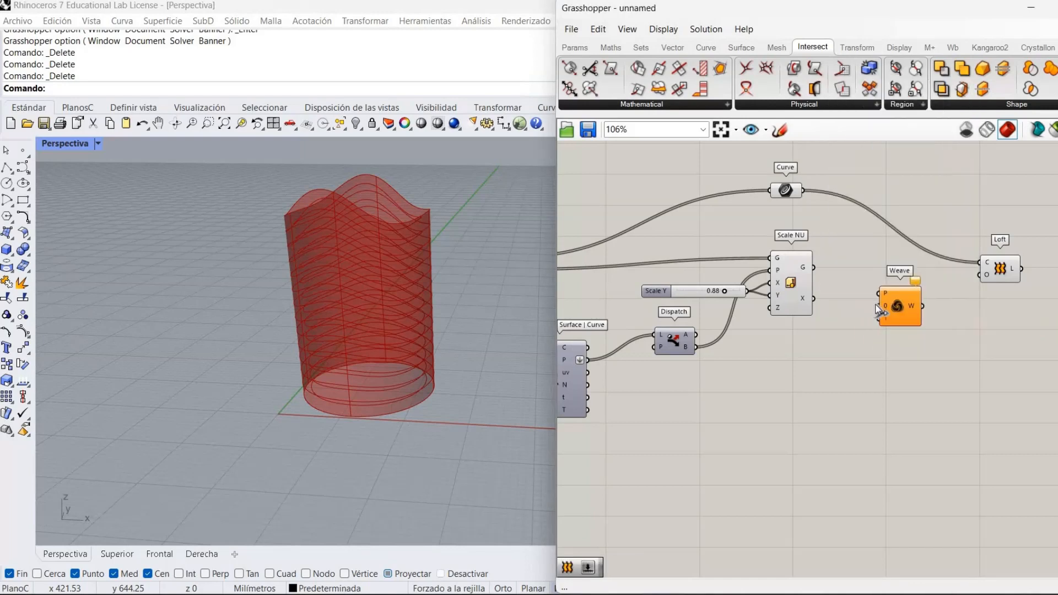
drag(895, 312, 871, 295)
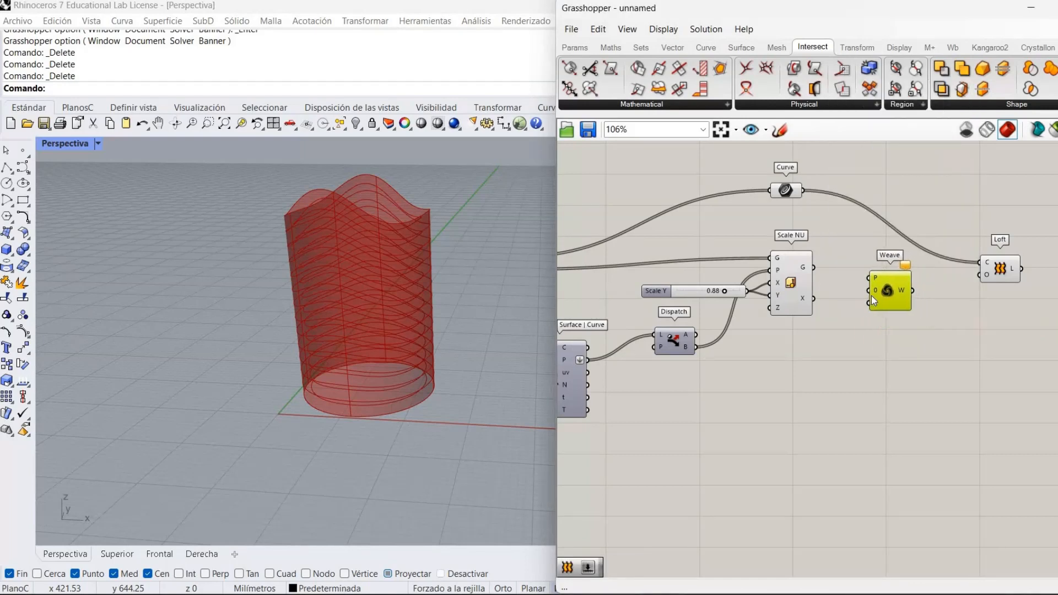
Connect the Curve parameter to input 0 of Weave and output G of Scale NU to its input 1
right_drag(849, 282, 943, 340)
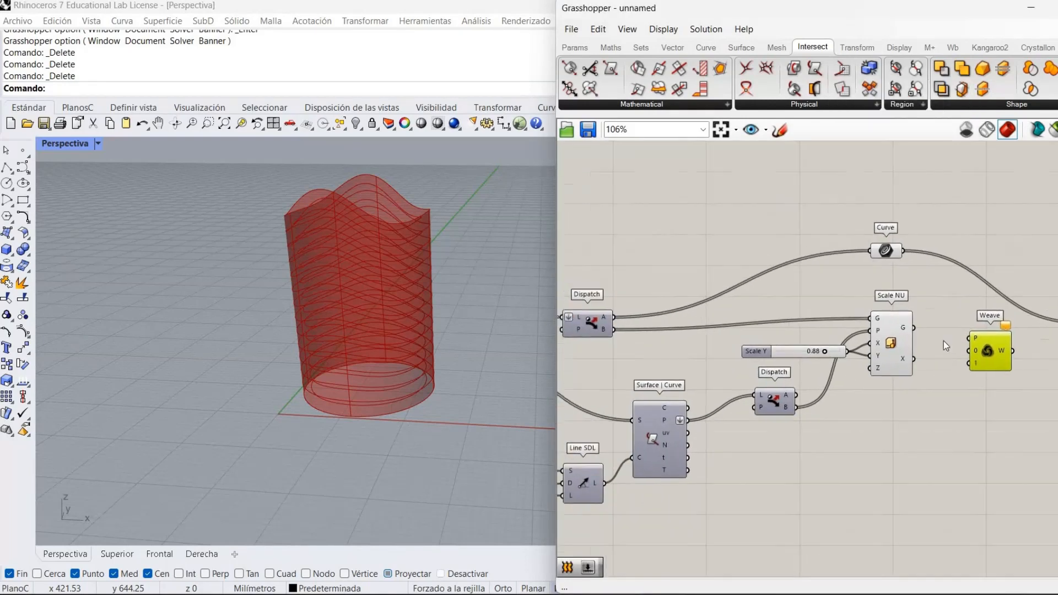
drag(900, 249, 966, 350)
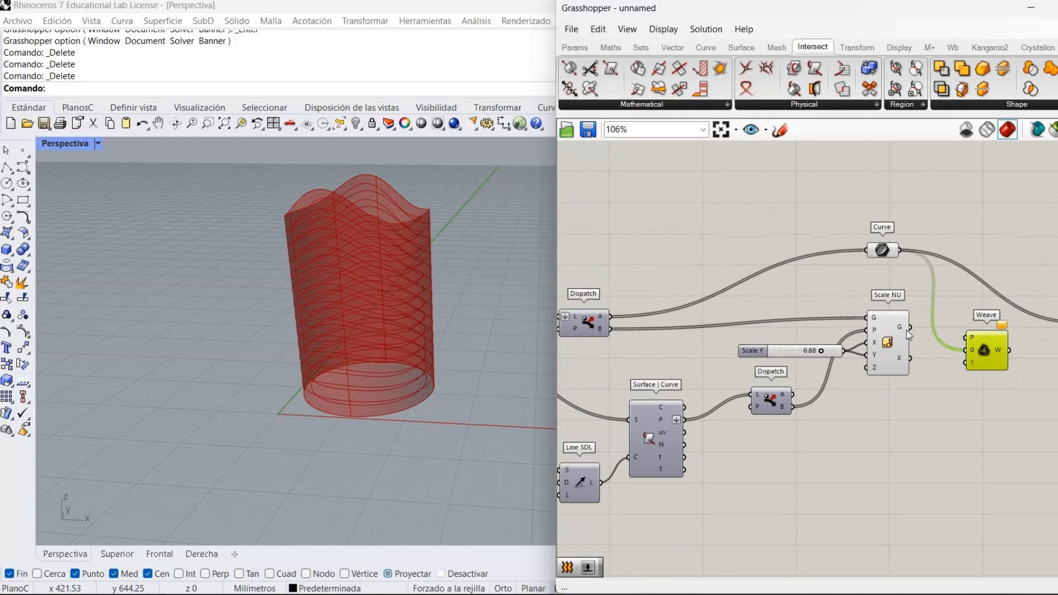
drag(910, 328, 964, 375)
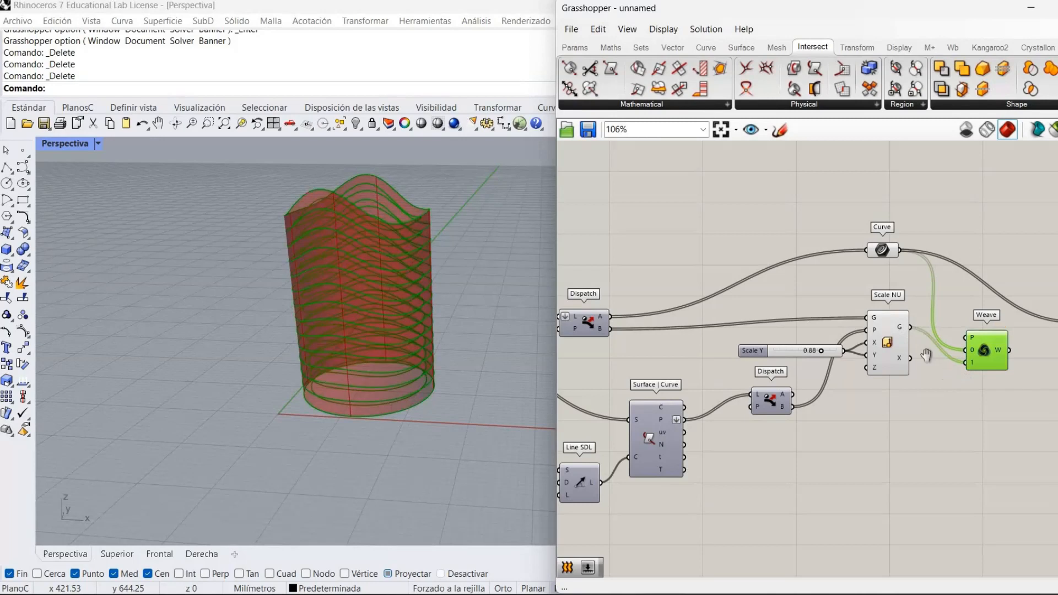
right_drag(926, 355, 883, 352)
click(908, 372)
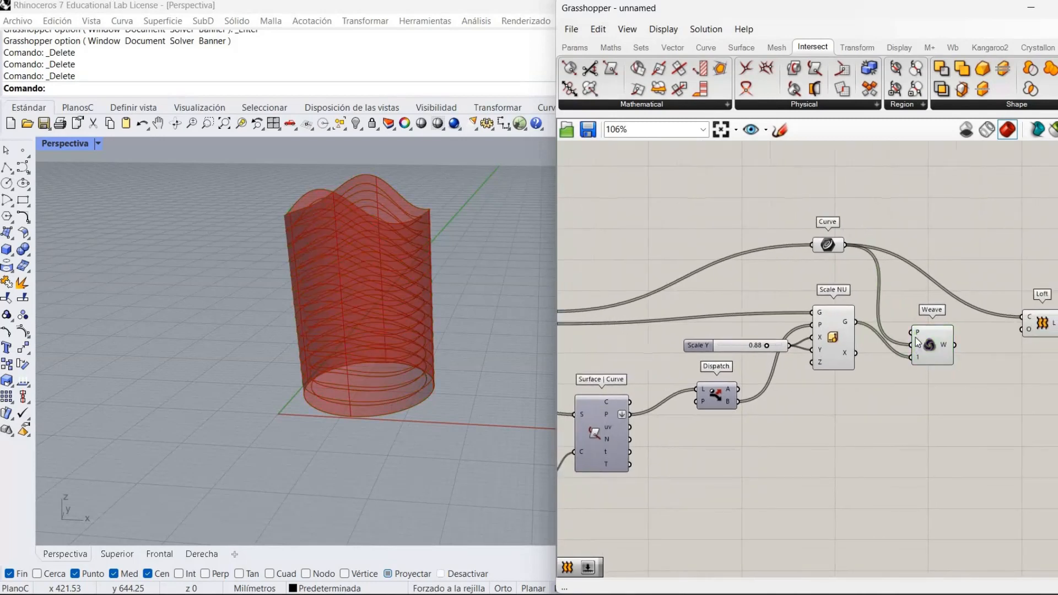
Connect output W of Weave to the Loft's curves input C, replacing the wire from the Curve parameter
mouse_move(916, 340)
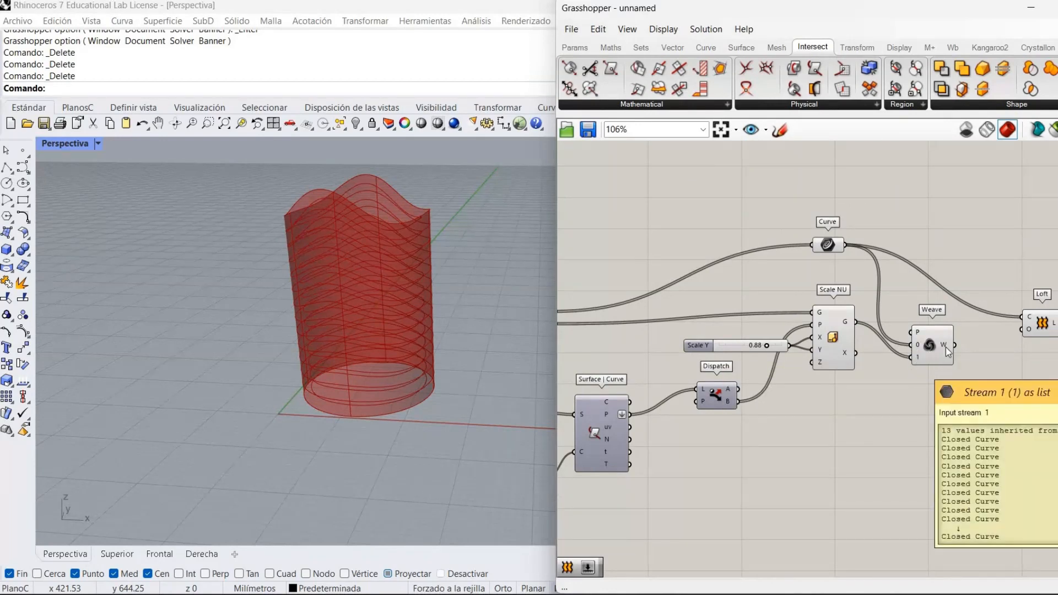
drag(953, 345, 1019, 314)
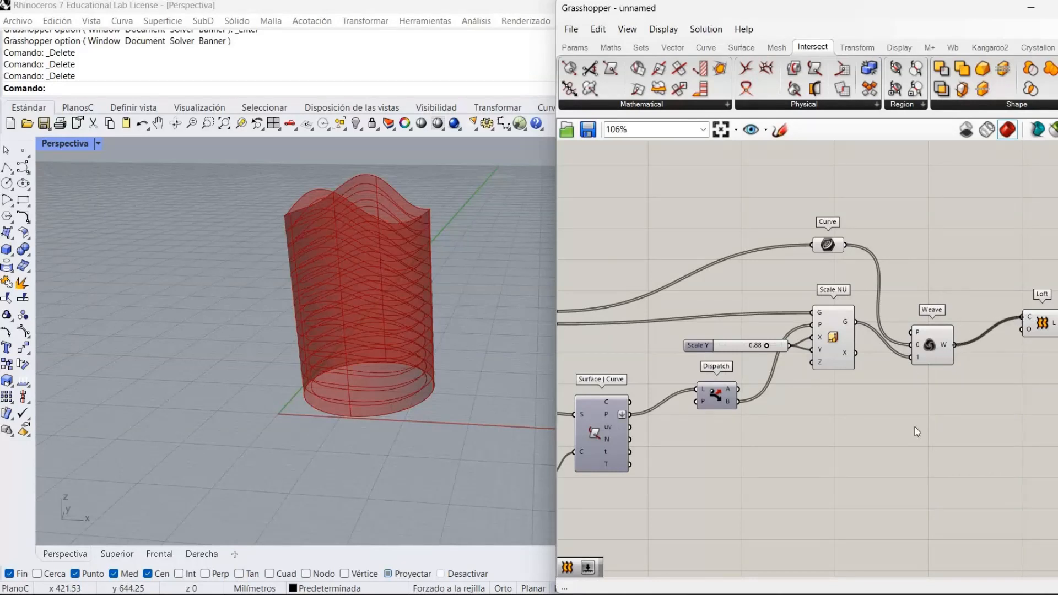
right_drag(930, 371, 888, 364)
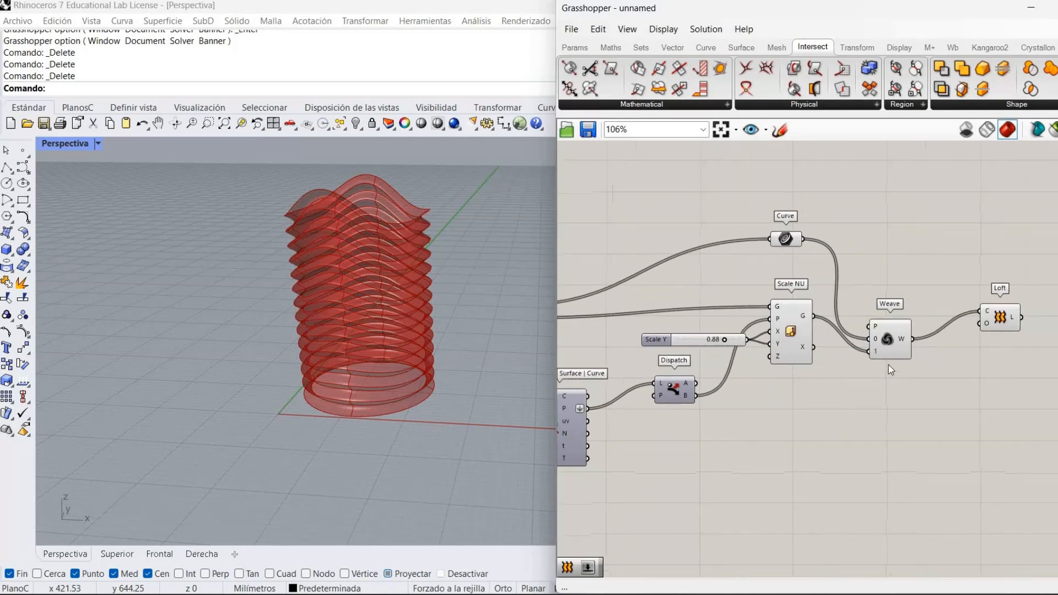
Turn off the preview of Weave, Scale NU and the Curve parameter
right_click(889, 343)
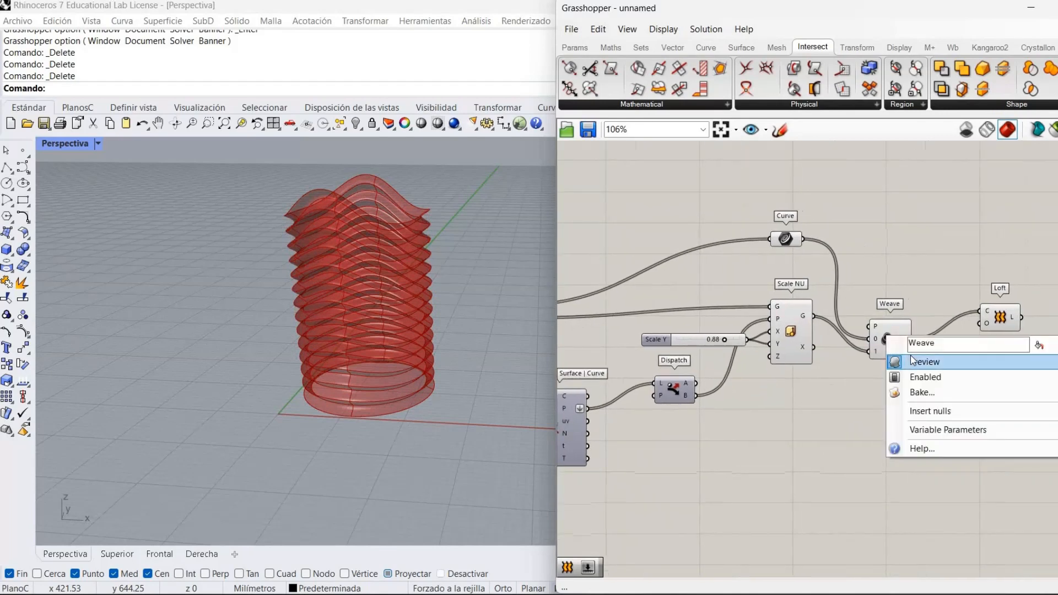
click(916, 362)
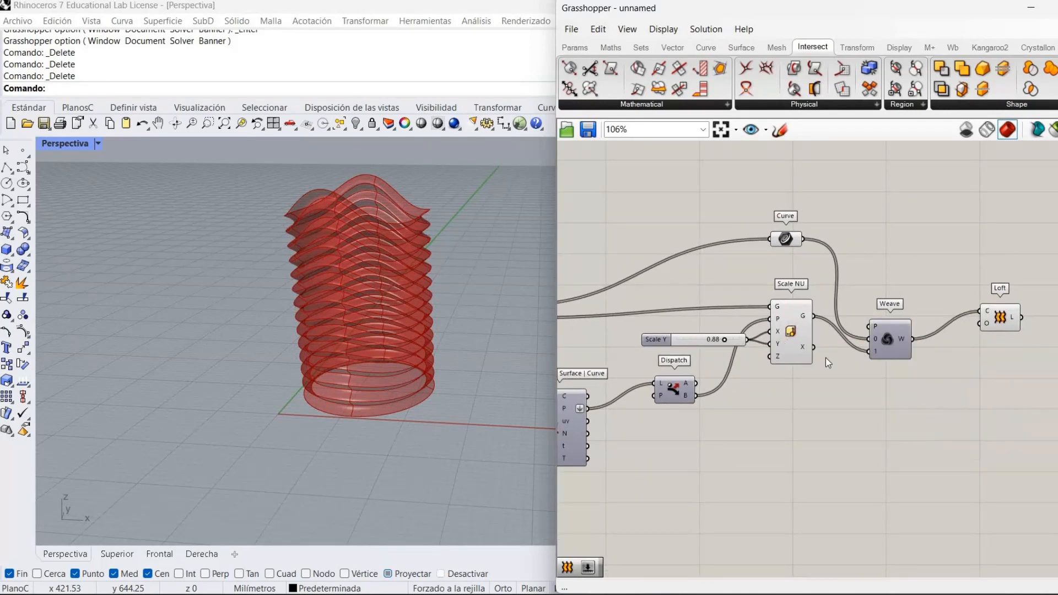
right_click(793, 346)
click(821, 366)
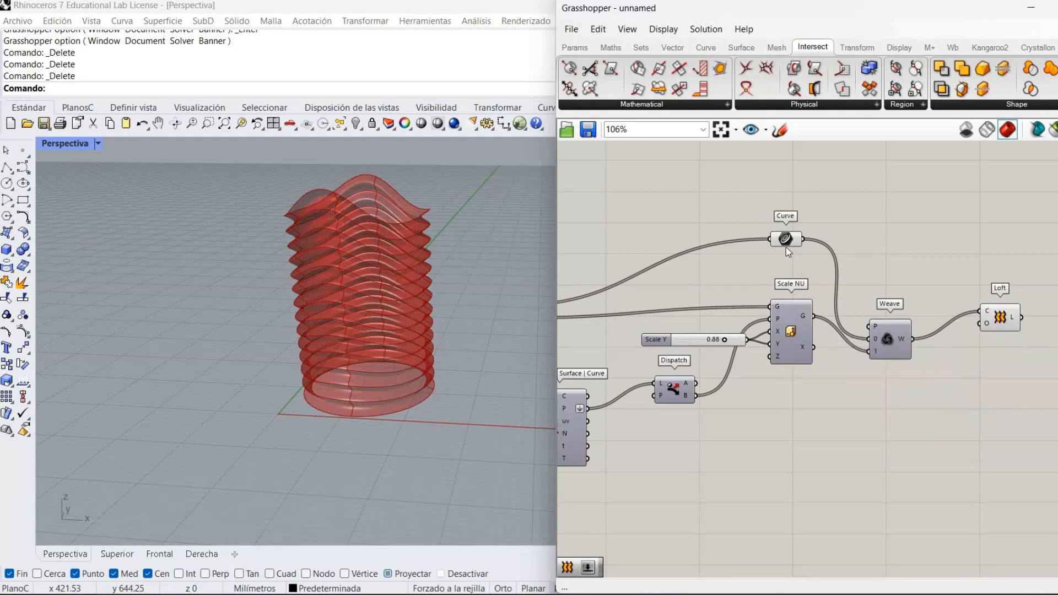
right_click(786, 243)
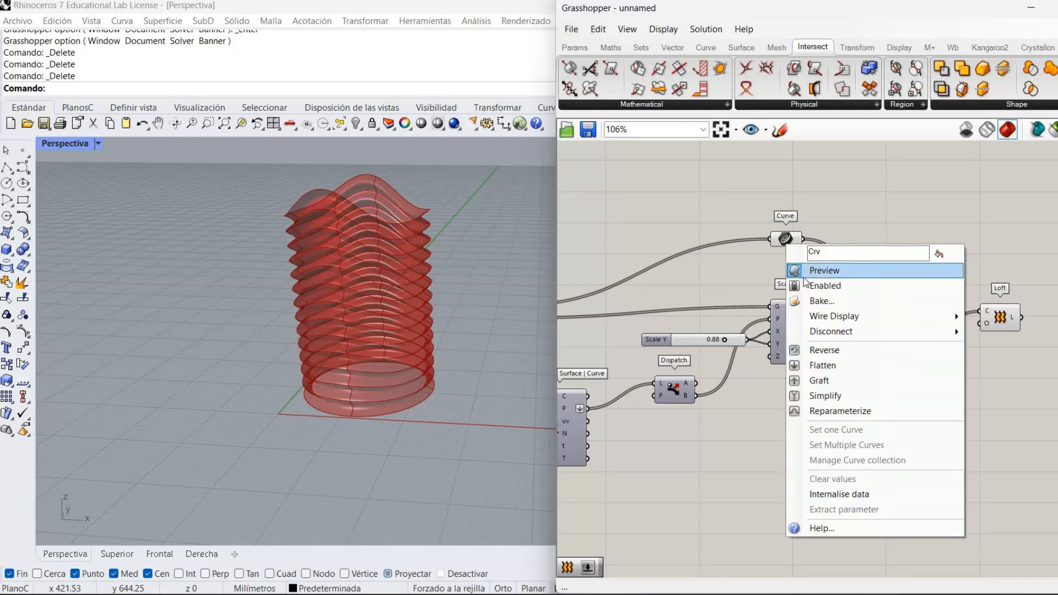
click(804, 277)
Set the loft type to Straight in the loft options of the Loft's O input and commit the changes
click(427, 325)
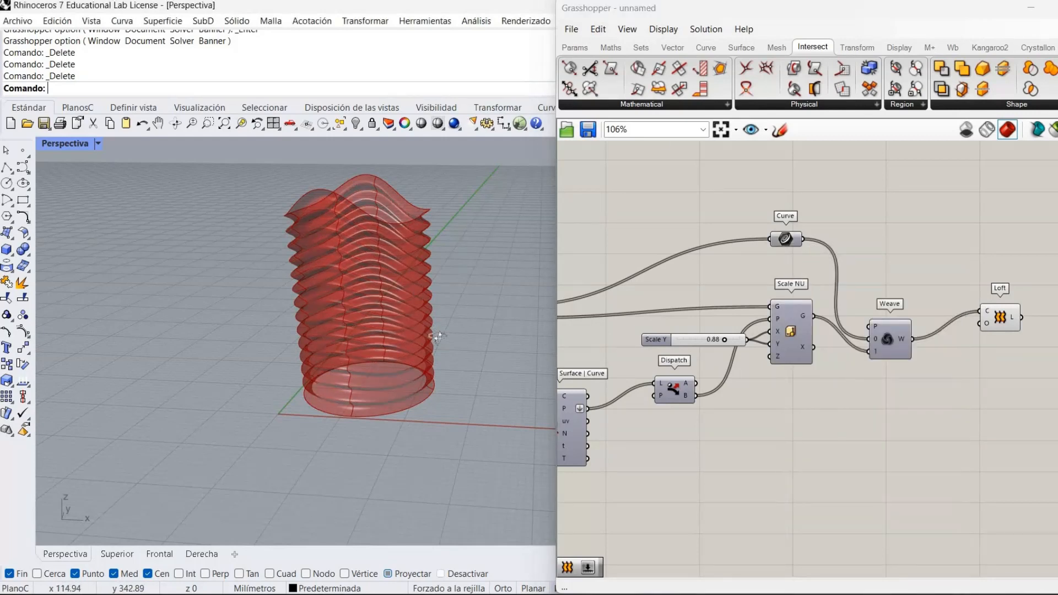
right_drag(499, 354, 380, 330)
scroll(990, 348, up, 4)
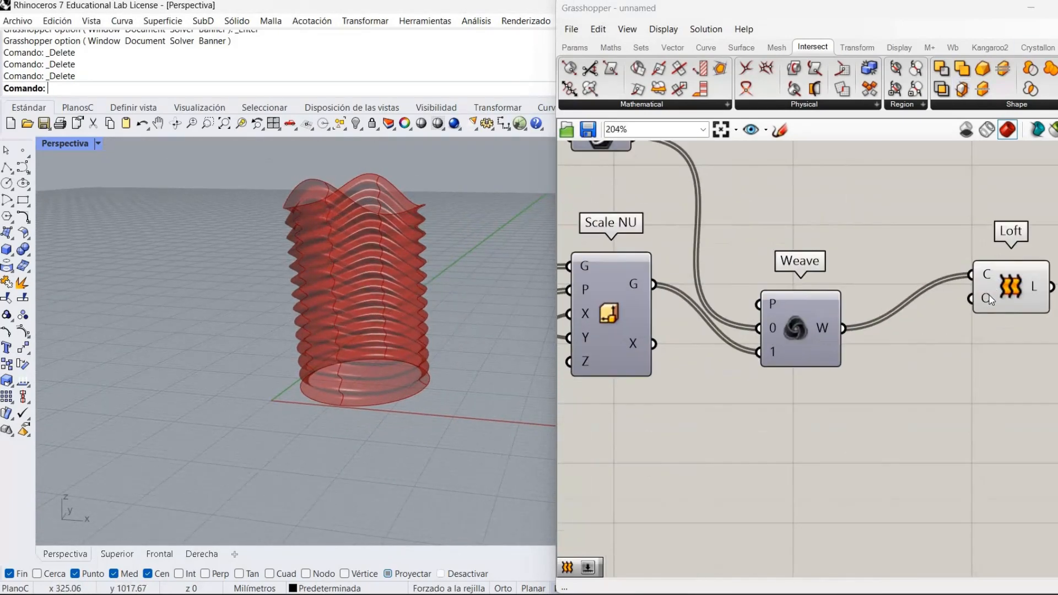
right_click(987, 297)
mouse_move(1003, 414)
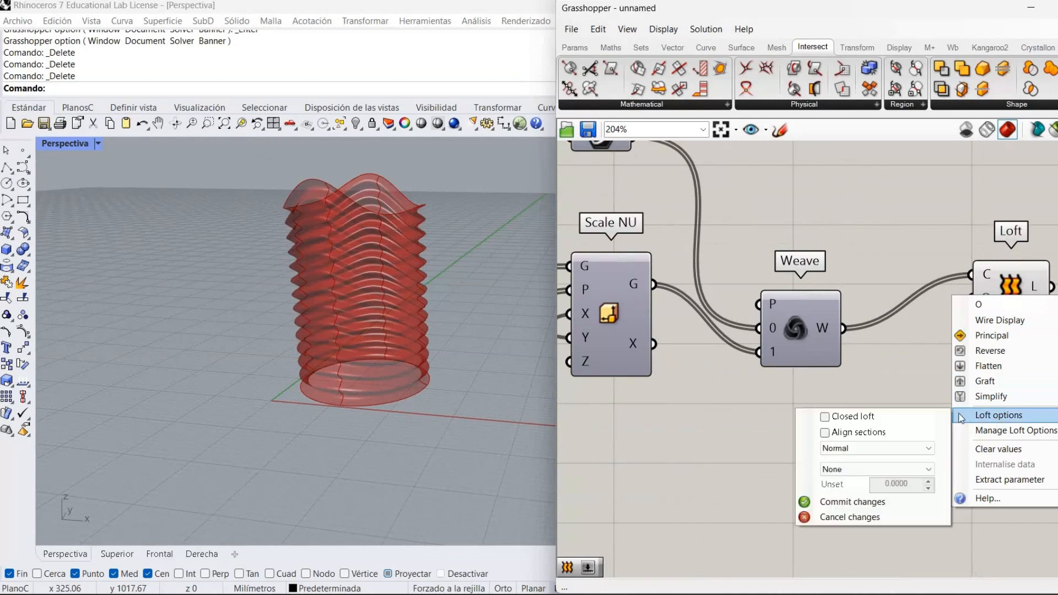
click(887, 448)
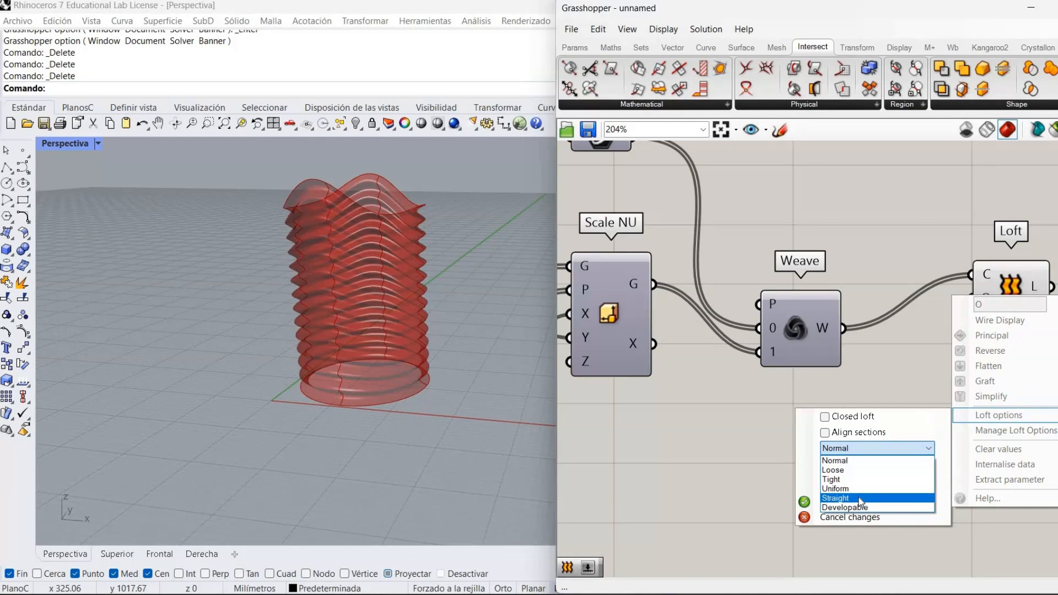
click(857, 498)
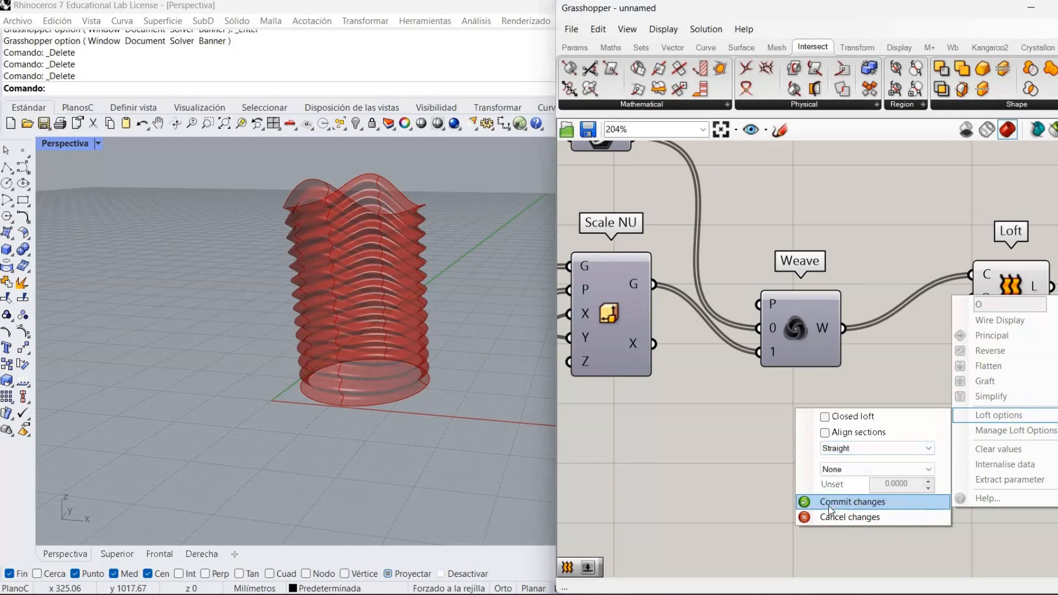
click(830, 502)
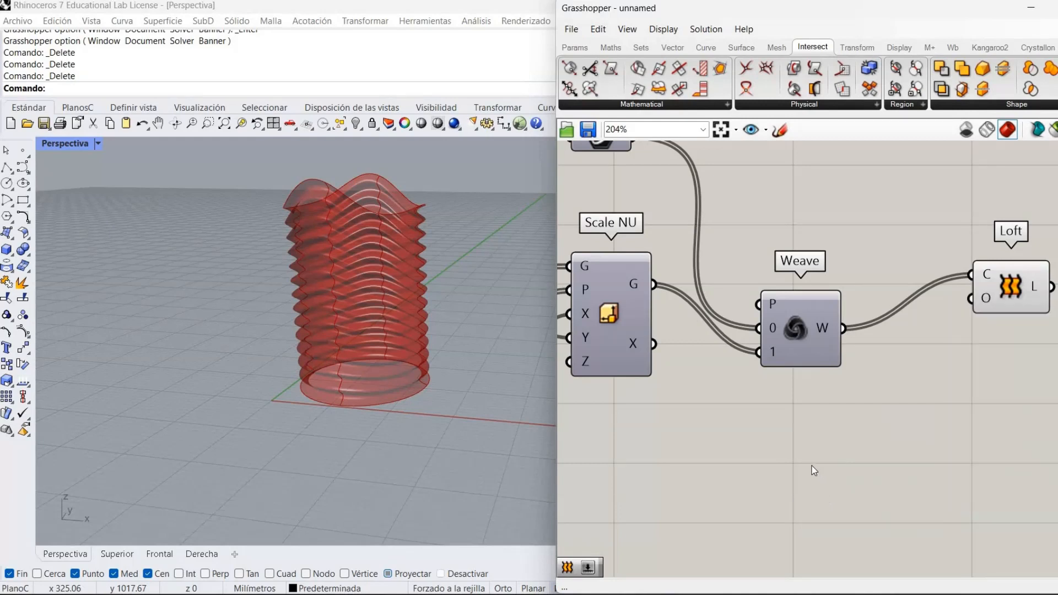
right_drag(444, 255, 496, 297)
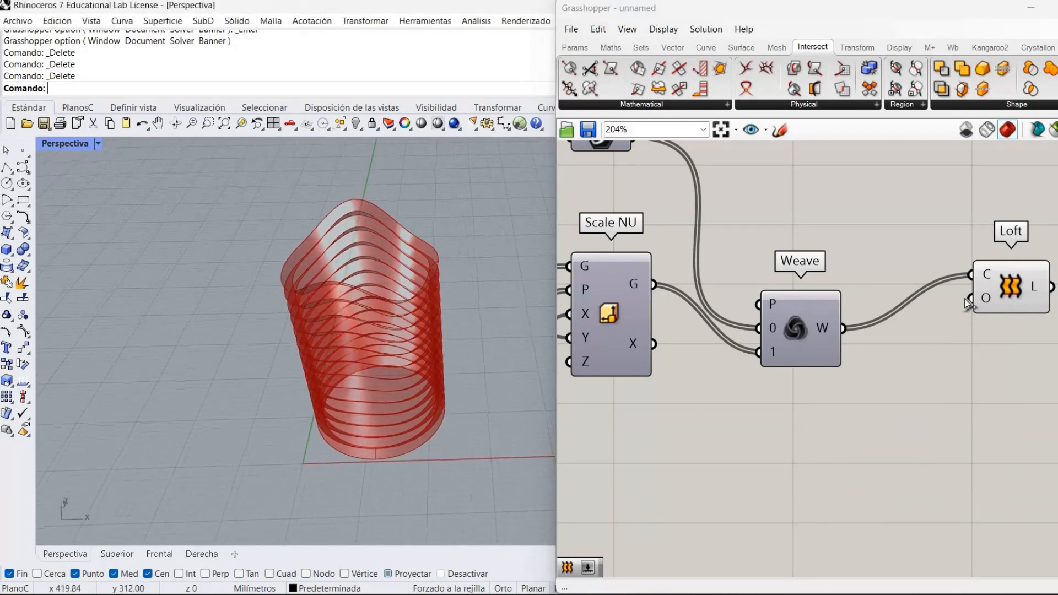
Examine the pleated surface in the front and perspective views and review the definition from the Steps slider through to the Loft
scroll(878, 464, down, 3)
right_drag(939, 230, 1057, 270)
right_drag(912, 168, 897, 250)
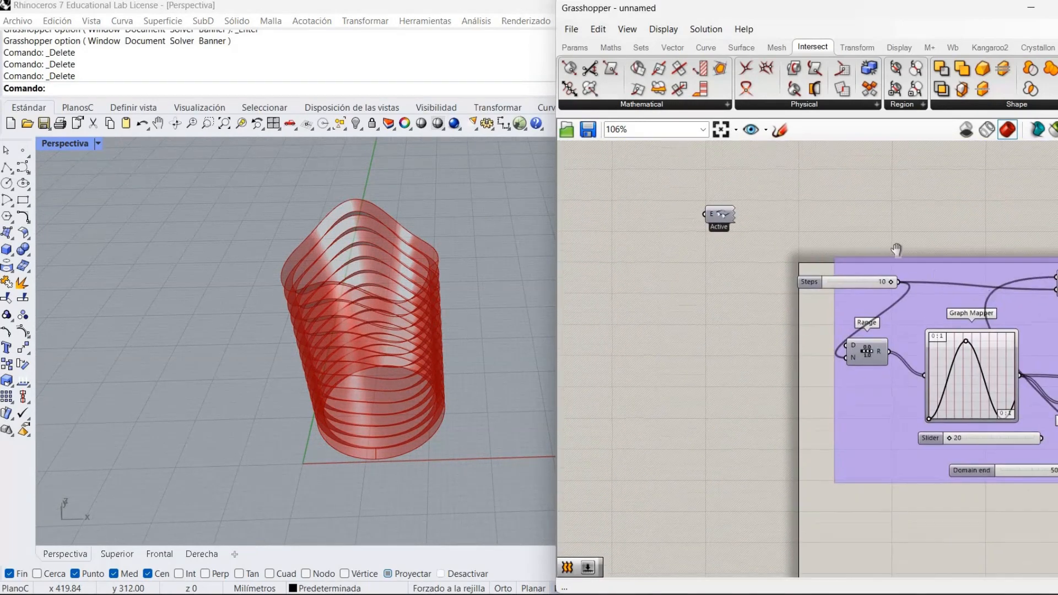
right_drag(916, 330, 834, 296)
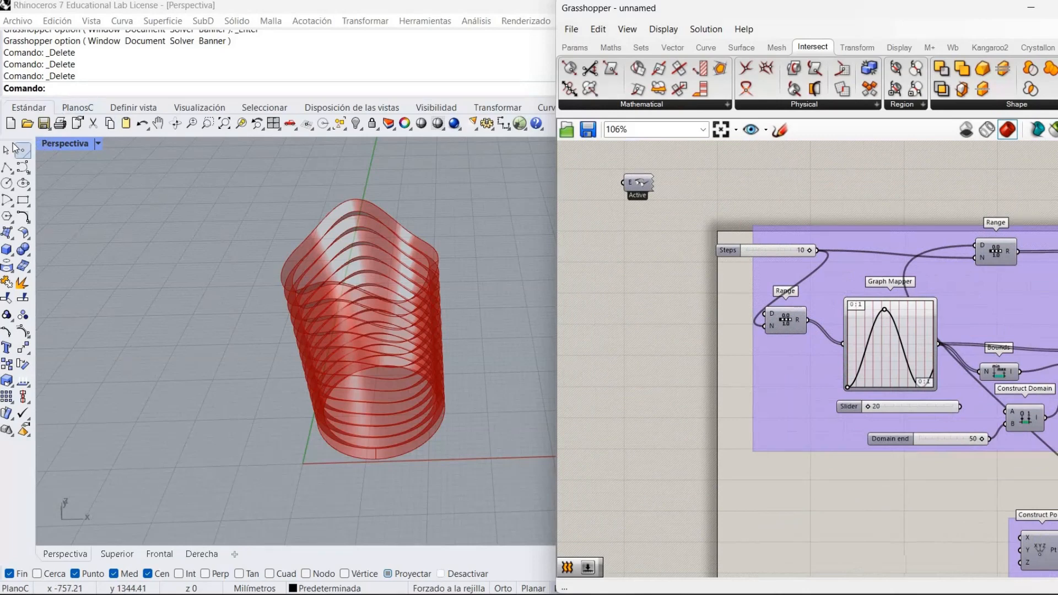
click(58, 137)
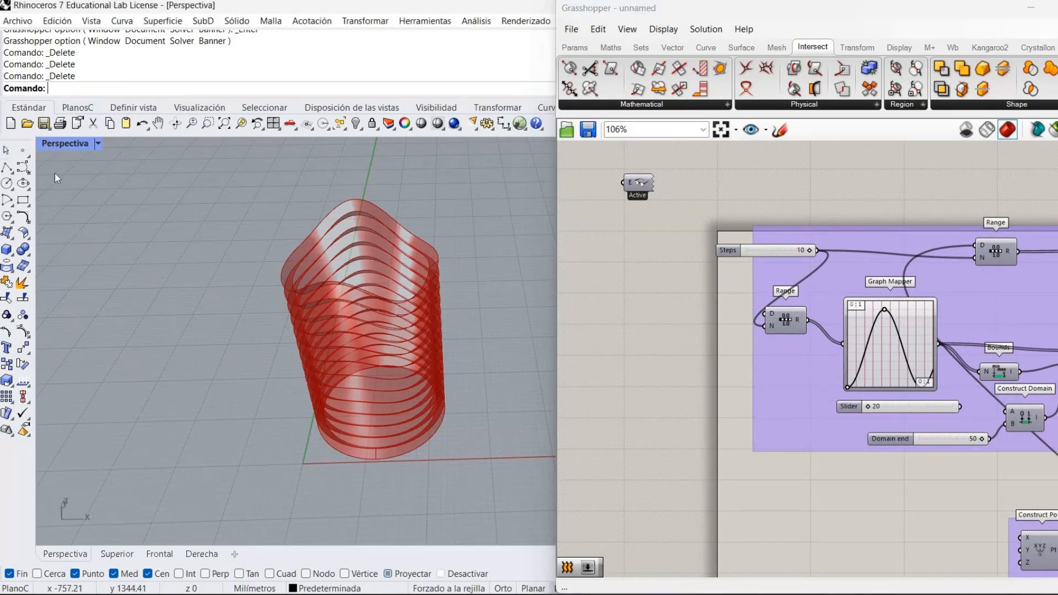
double_click(59, 353)
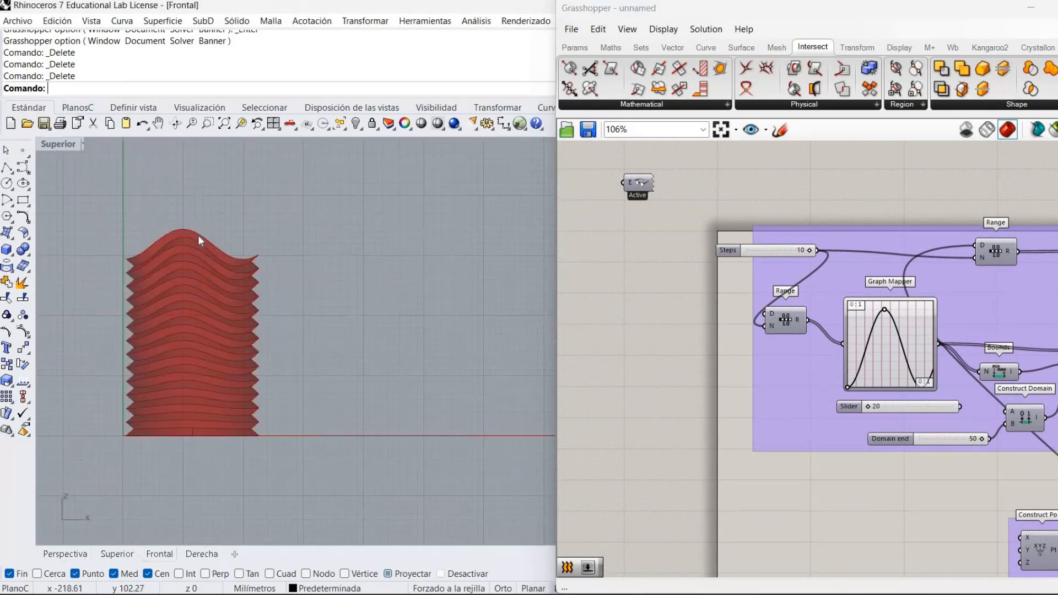
right_drag(292, 253, 337, 255)
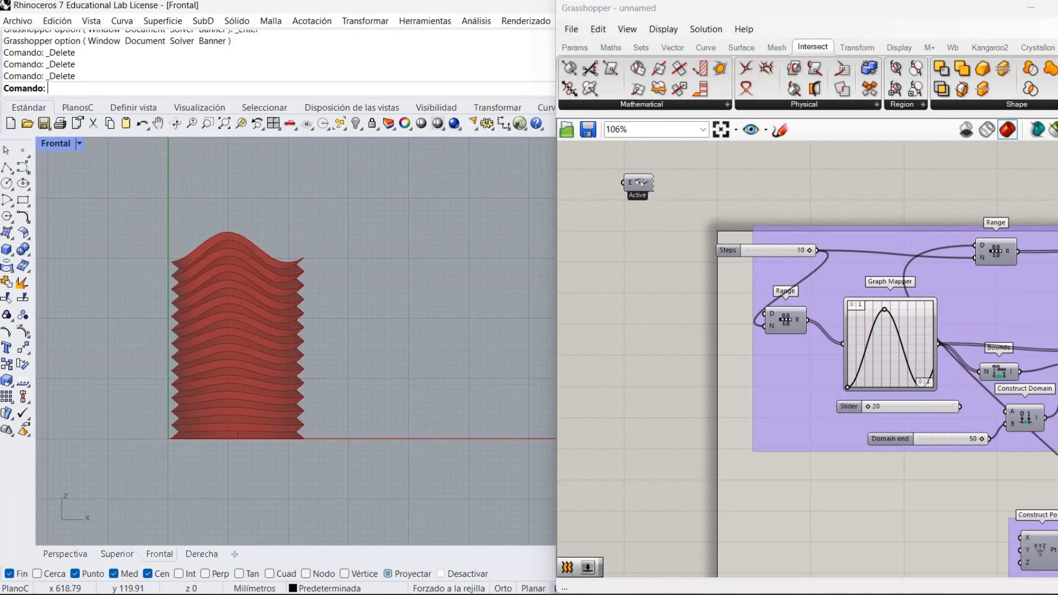
right_drag(1047, 457, 818, 445)
right_drag(1055, 497, 854, 489)
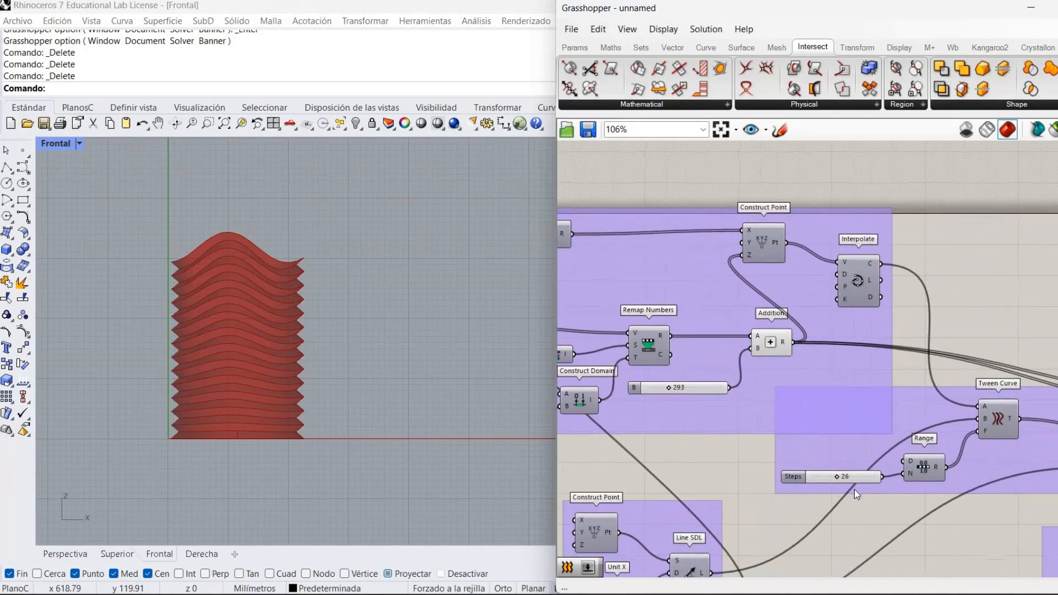
right_drag(676, 440, 385, 371)
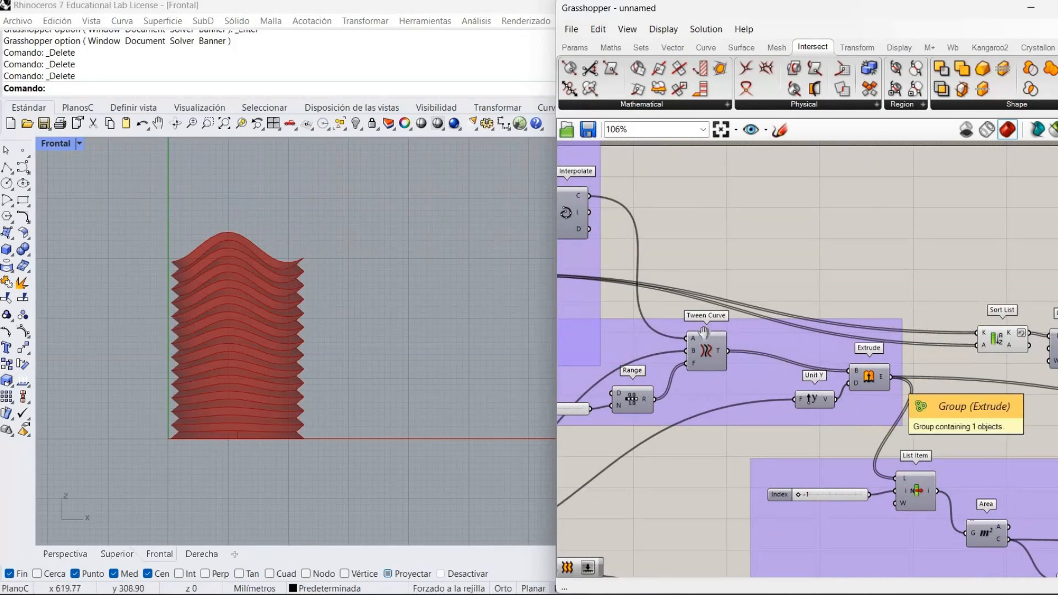
right_drag(703, 332, 609, 303)
scroll(611, 331, down, 1)
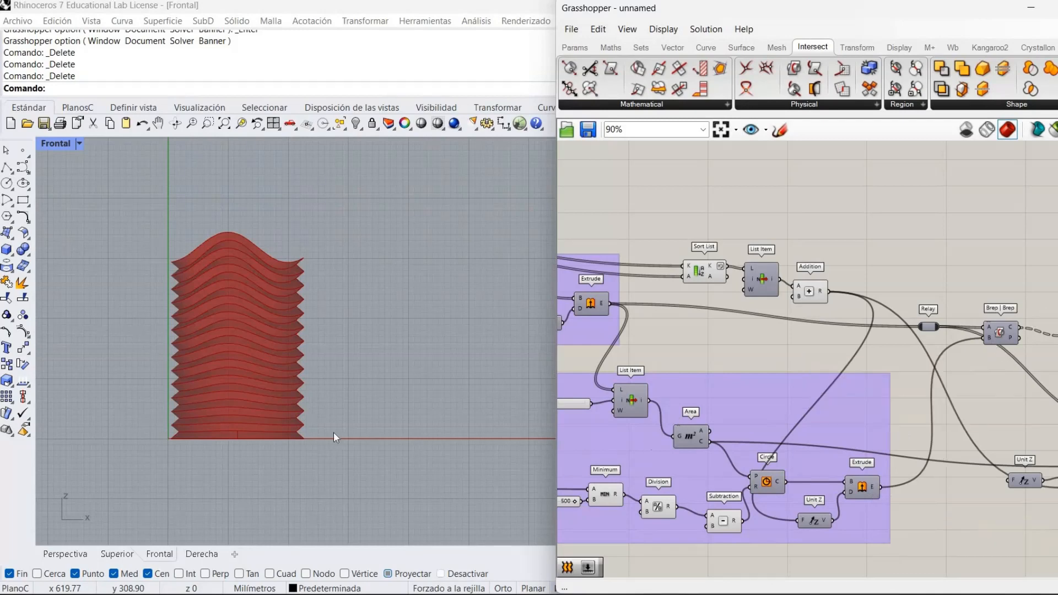
double_click(64, 141)
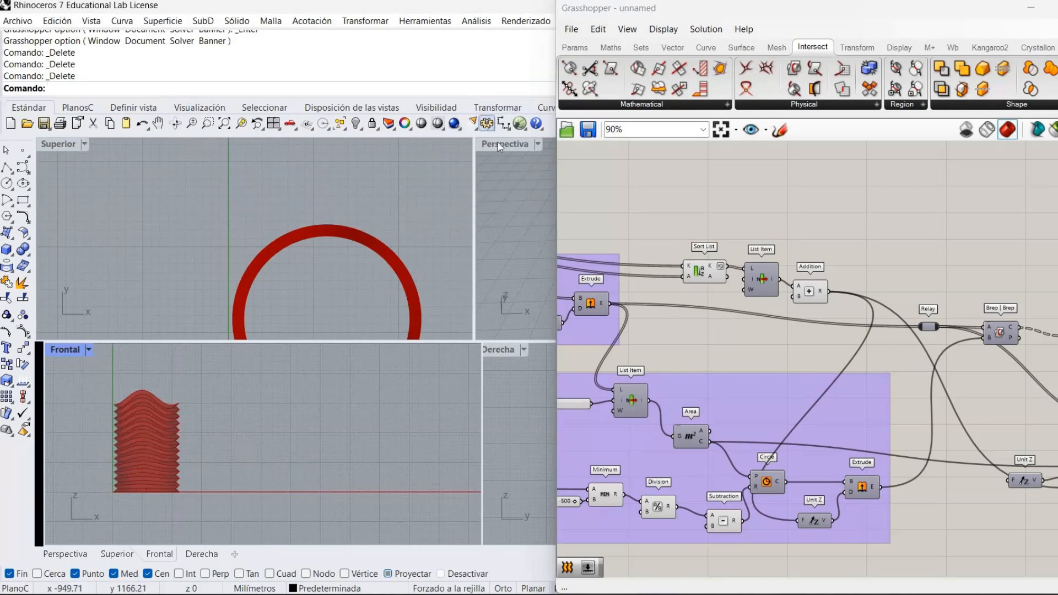
double_click(502, 143)
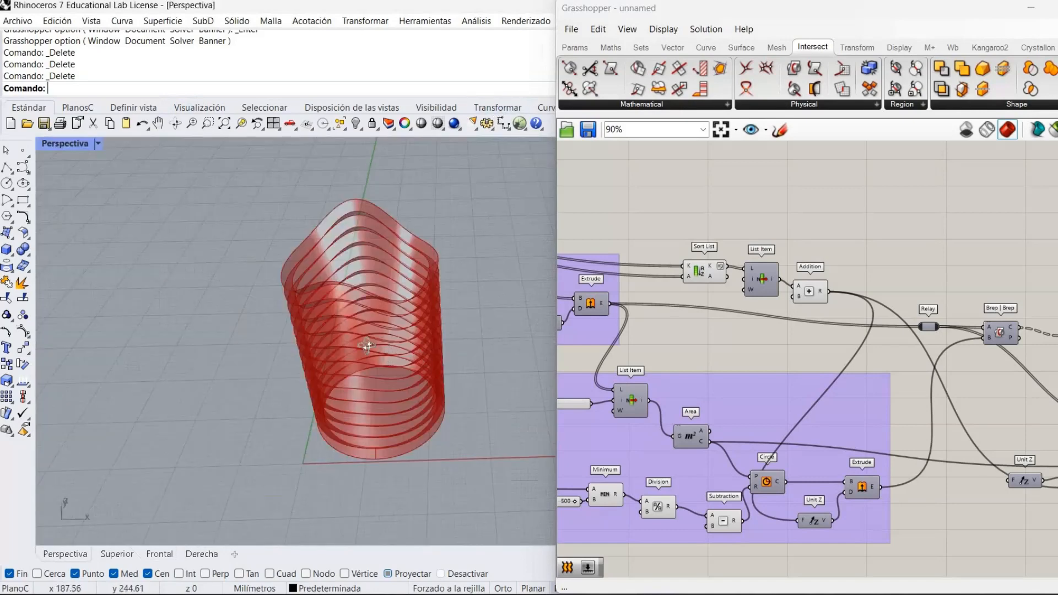
right_drag(1008, 404, 795, 383)
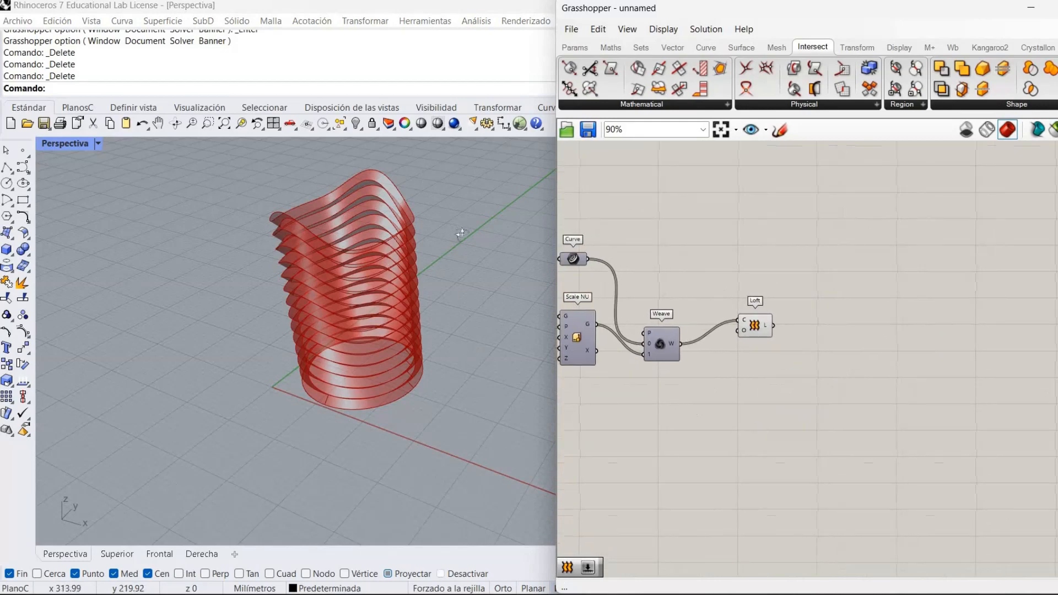
right_drag(462, 235, 435, 382)
scroll(435, 382, up, 1)
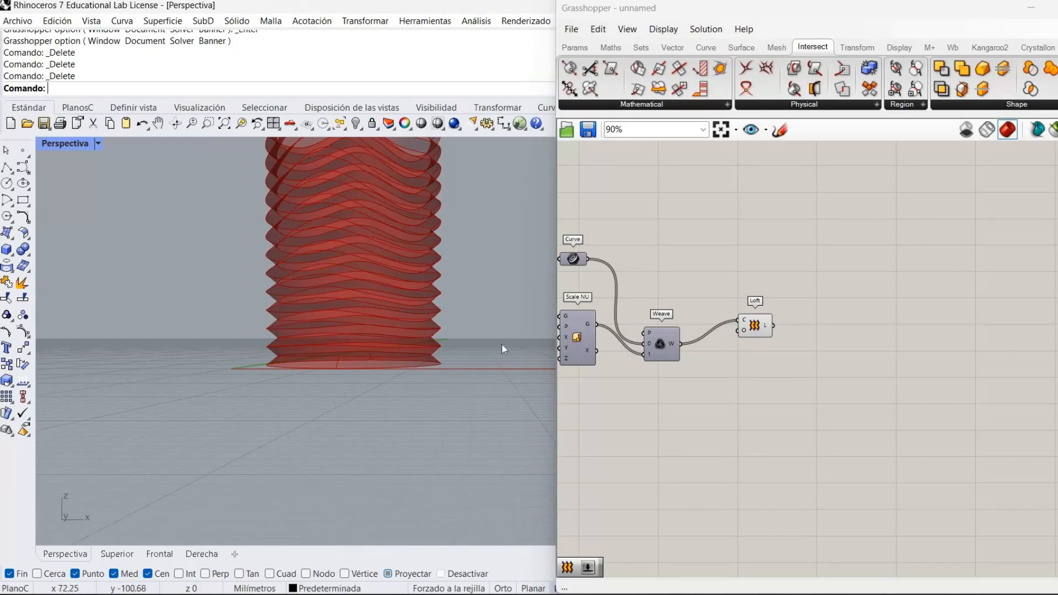
right_drag(449, 392, 405, 347)
click(954, 48)
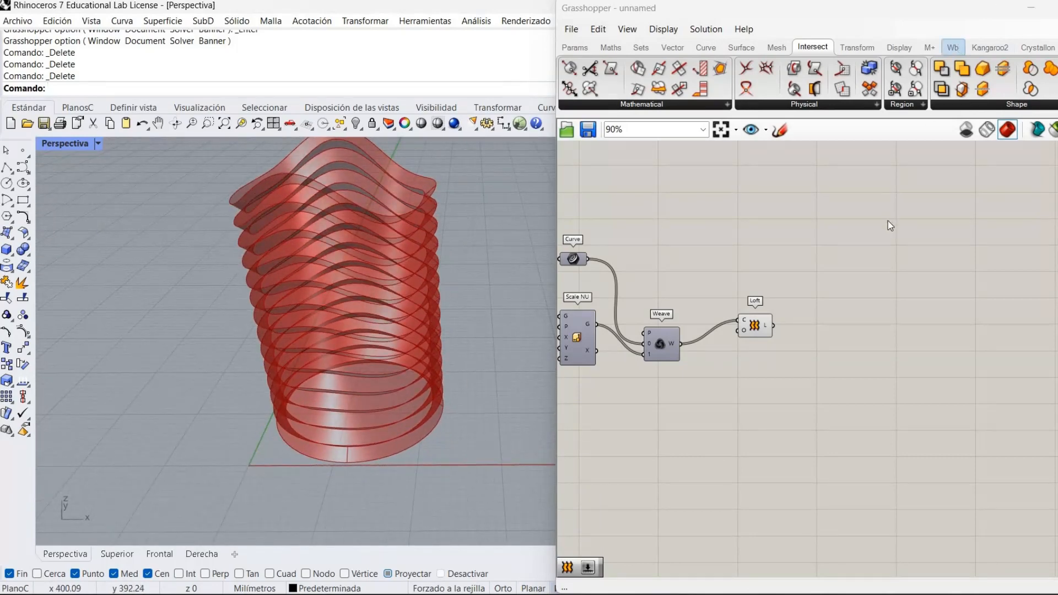
double_click(888, 222)
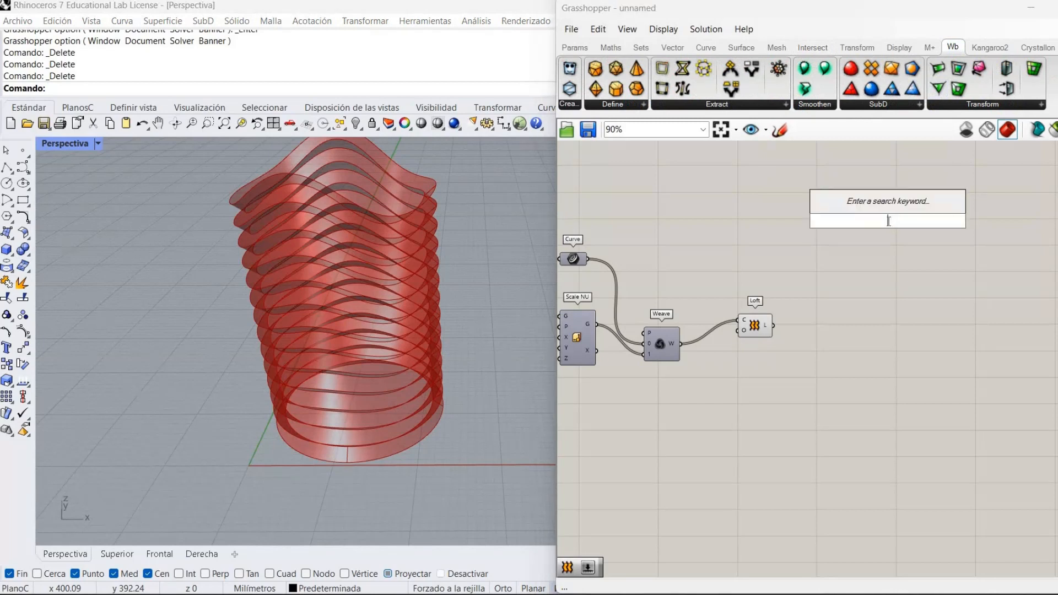
text(thi)
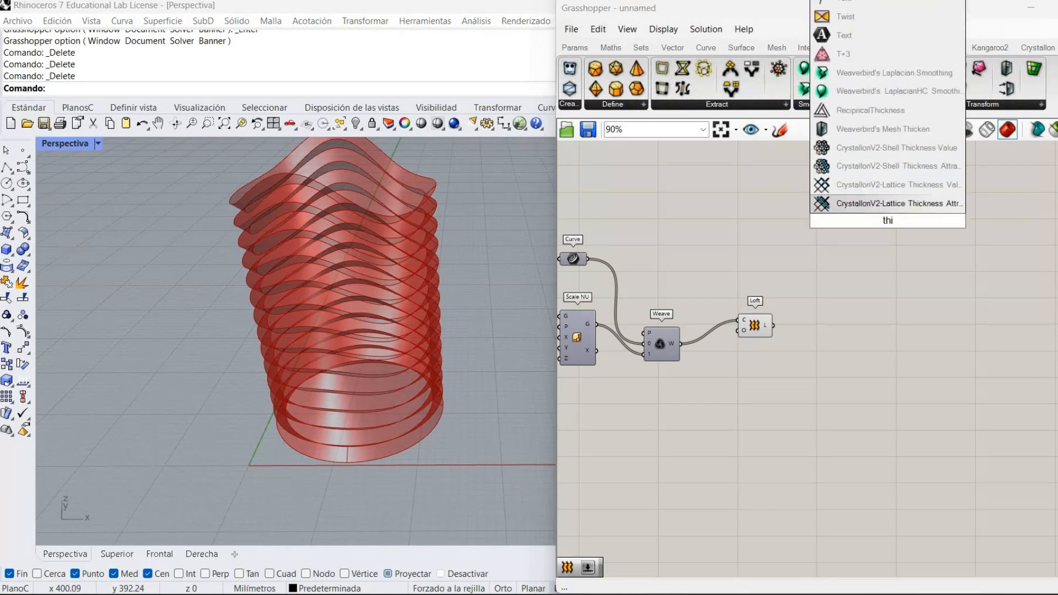
text(ck)
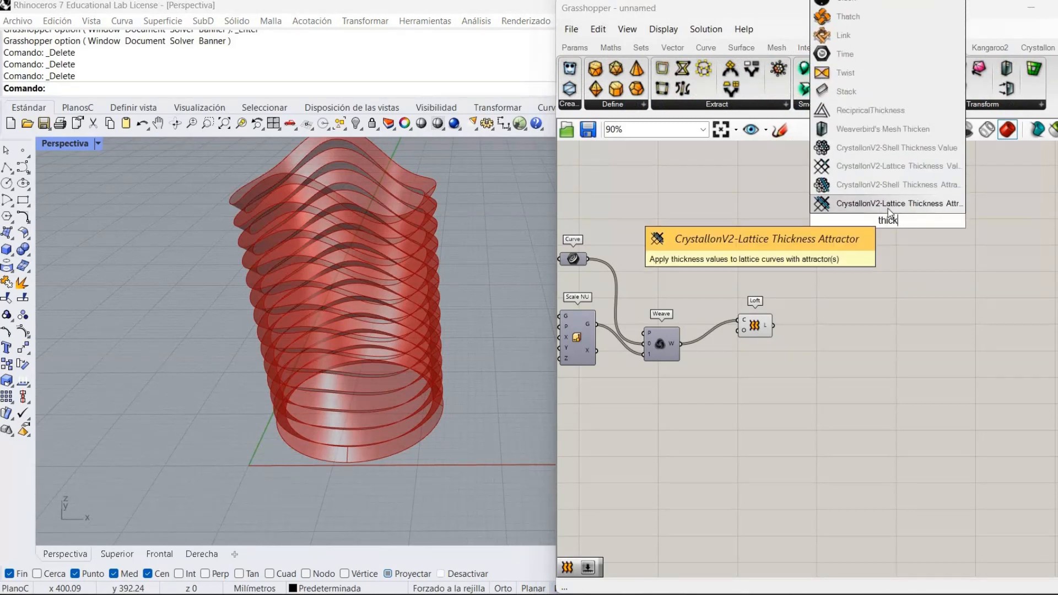
click(908, 246)
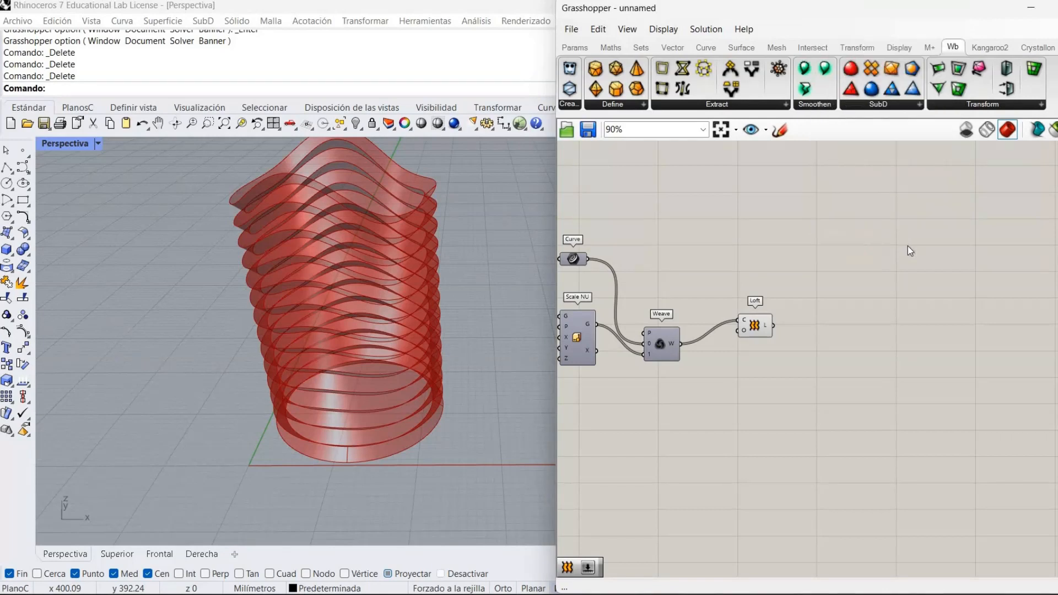
Add Weaverbird's Mesh Thicken and Mesh Brep, wiring Loft output L into Mesh Brep and its output M into Mesh Thicken's M input
drag(1006, 69, 831, 354)
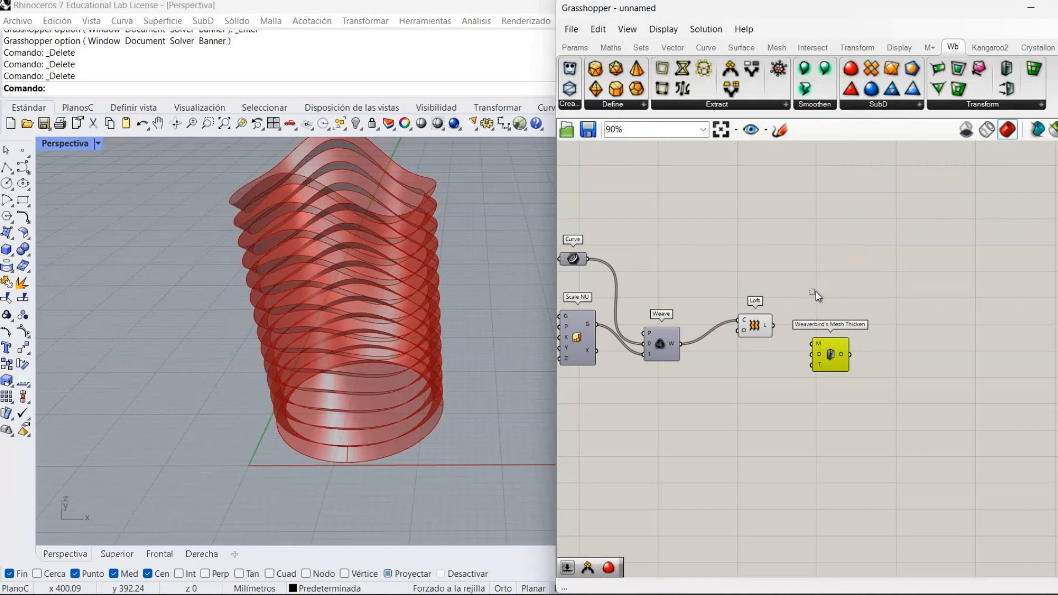
click(776, 48)
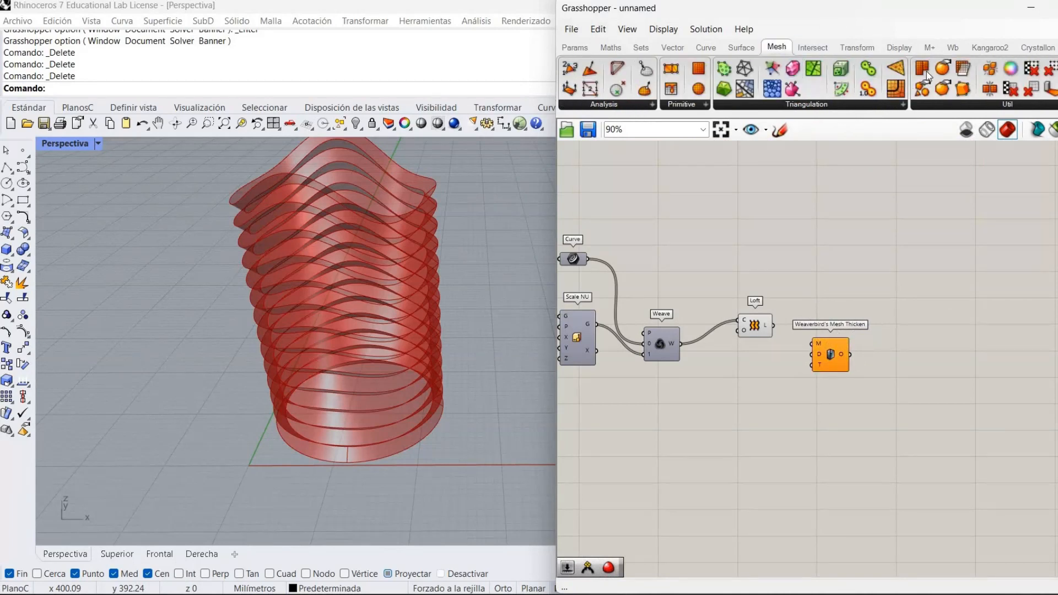
mouse_move(929, 76)
mouse_down()
mouse_move(845, 272)
mouse_move(804, 326)
mouse_move(815, 299)
mouse_up()
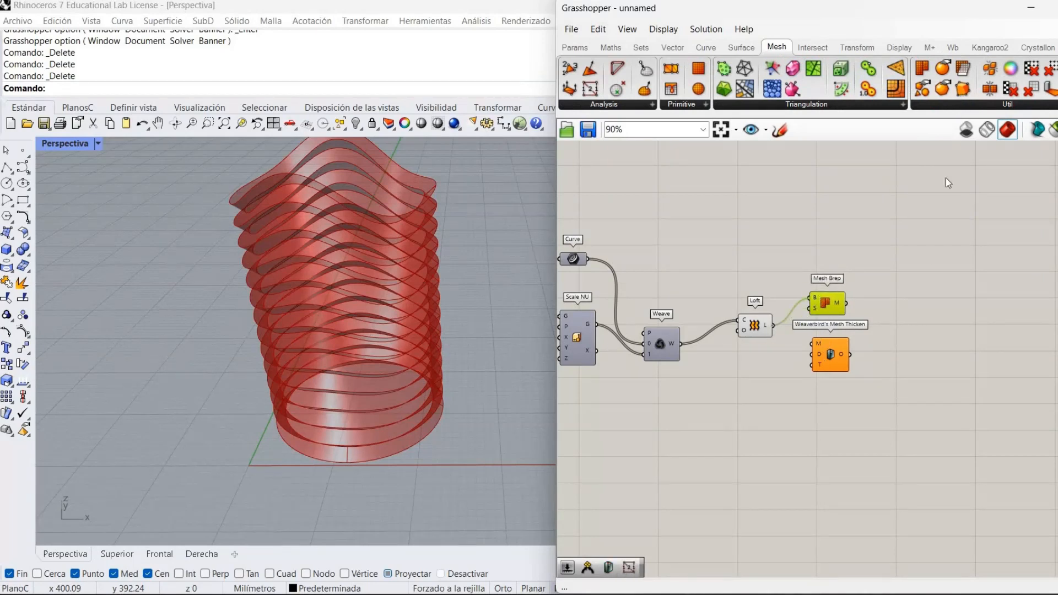
drag(829, 353, 894, 324)
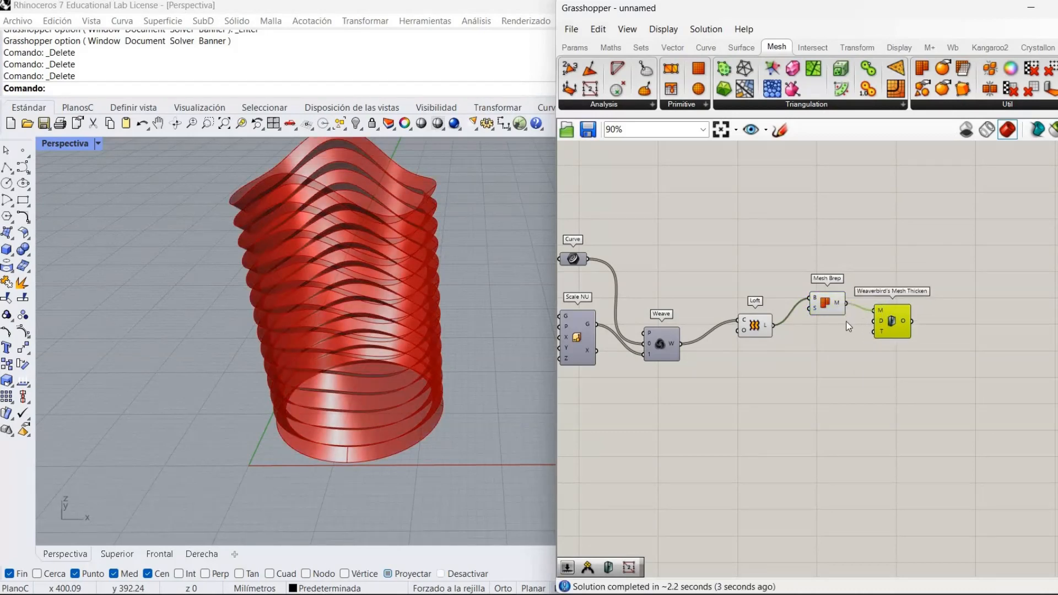
click(785, 304)
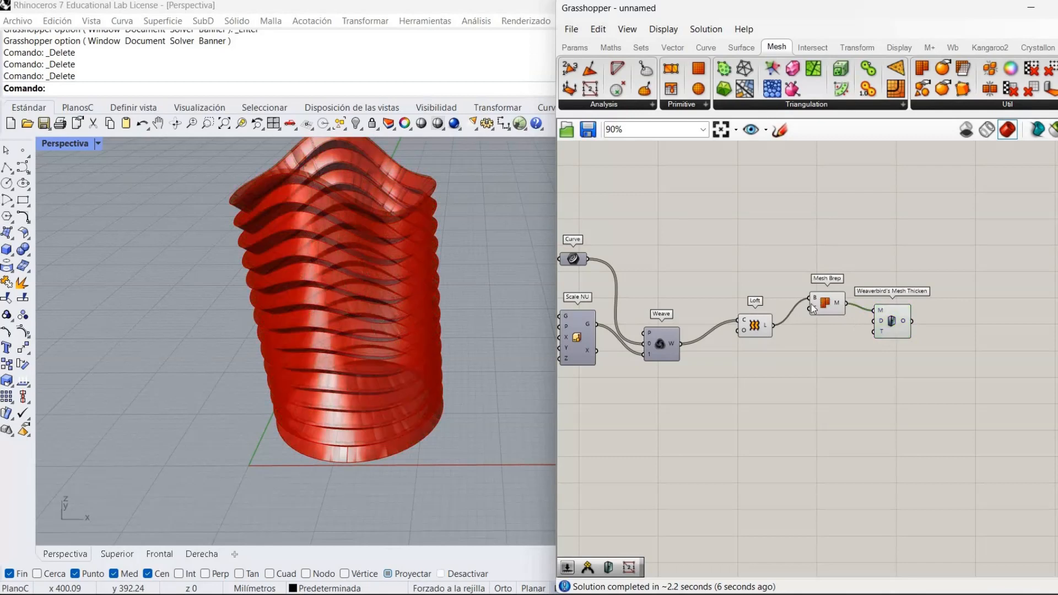
Turn off the preview of Mesh Brep and Loft
right_click(826, 311)
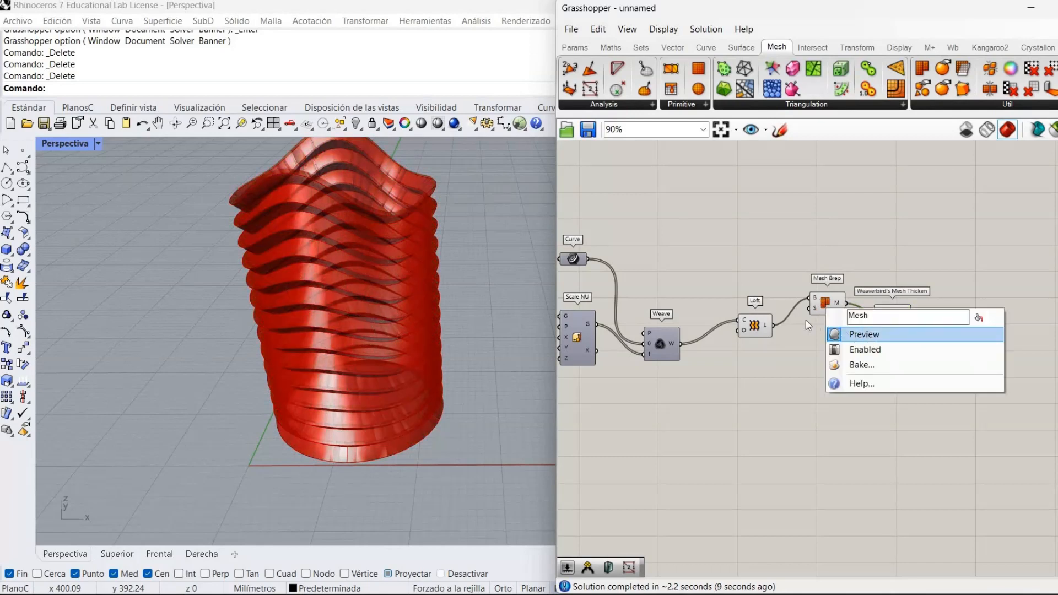
click(851, 333)
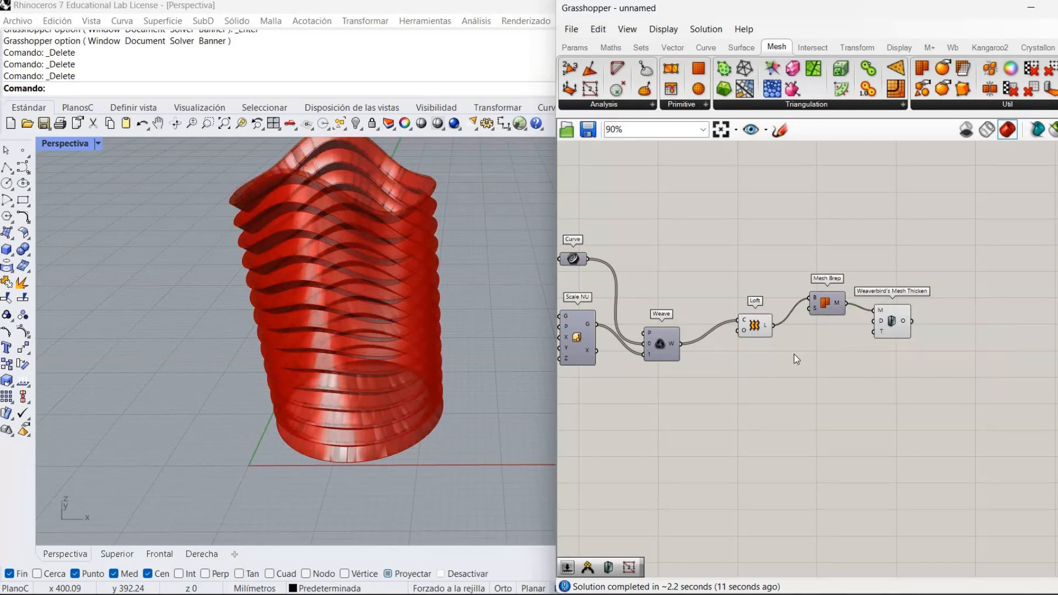
right_click(764, 329)
click(801, 354)
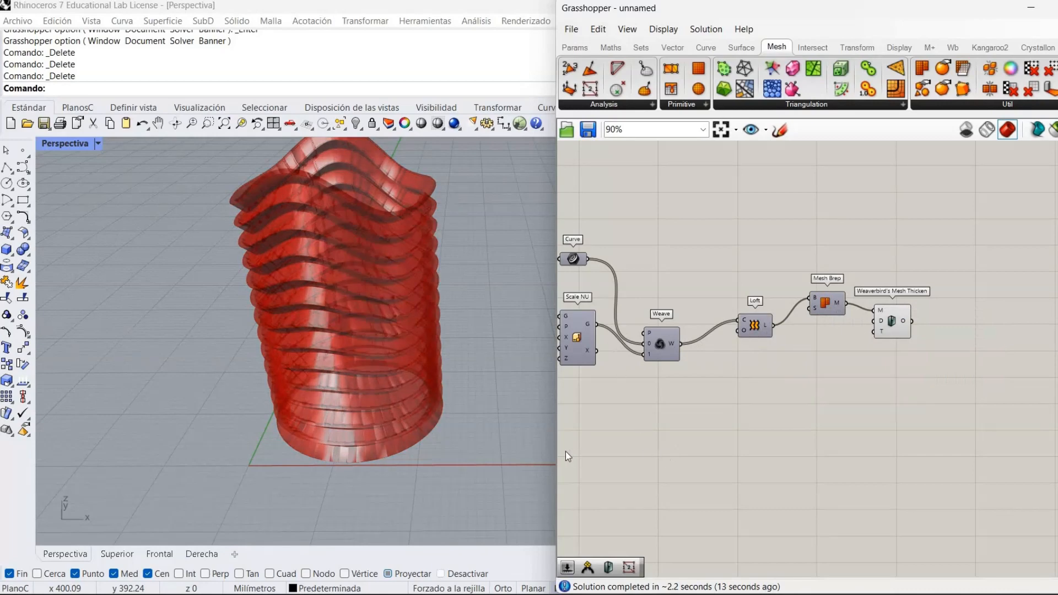
Set the loft type to Normal in the loft options of the Loft's O input and commit the changes
right_drag(517, 466, 521, 273)
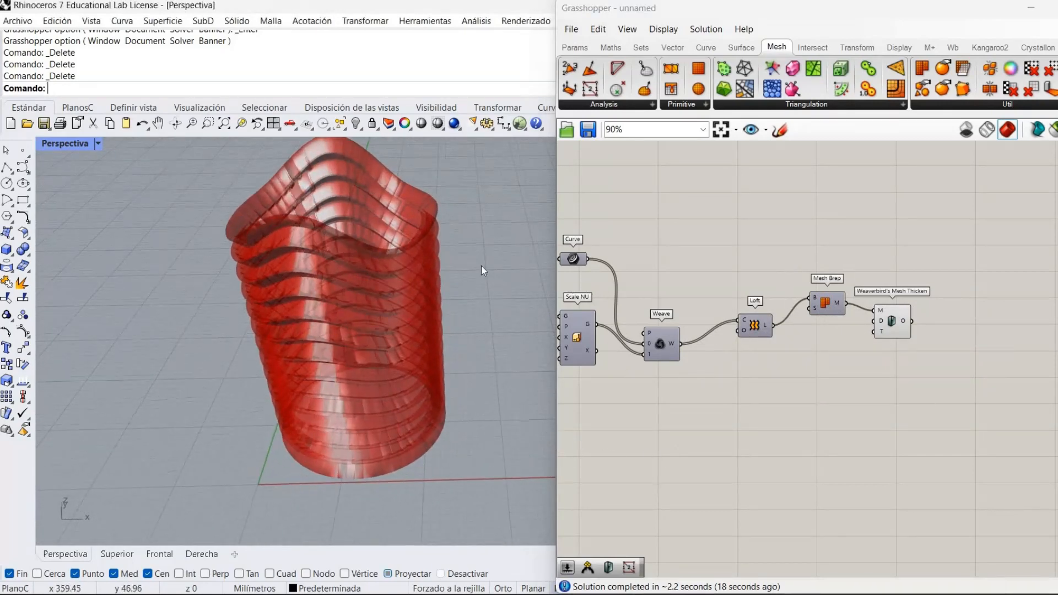
scroll(481, 266, up, 5)
scroll(481, 265, down, 8)
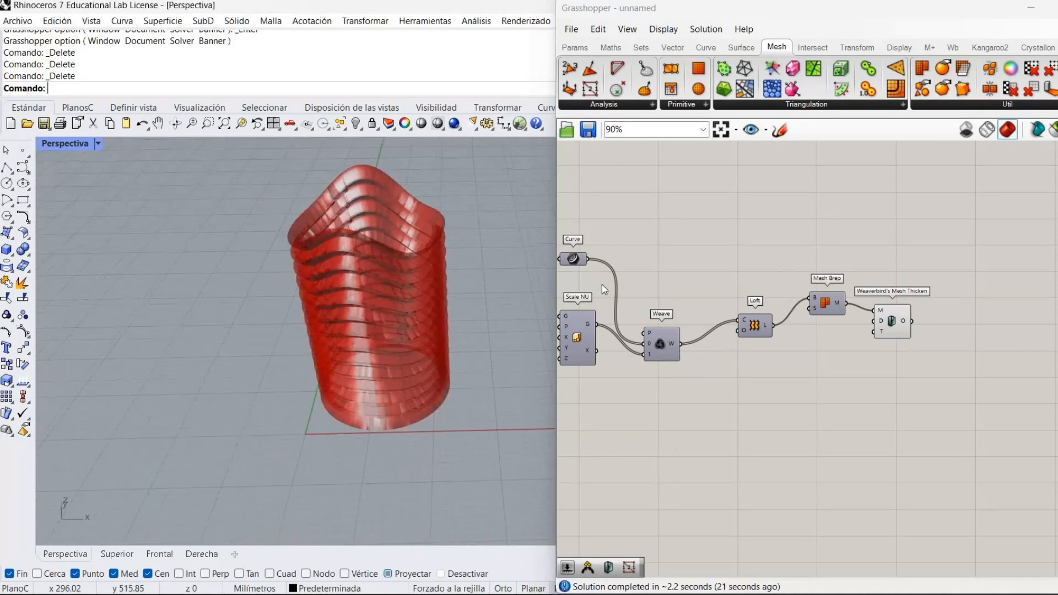
scroll(499, 293, up, 4)
right_drag(477, 287, 822, 329)
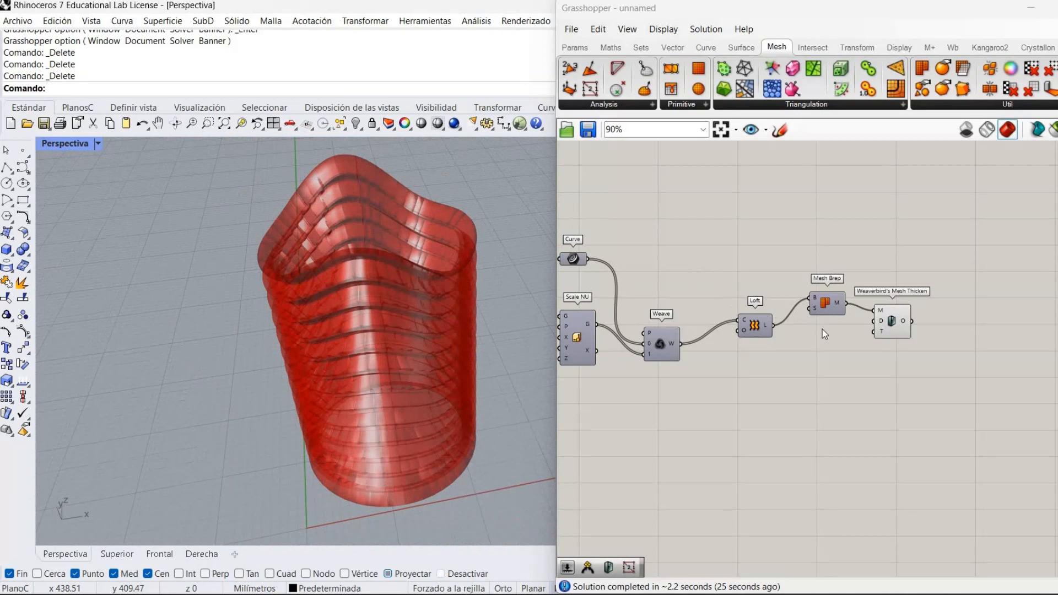
right_click(745, 335)
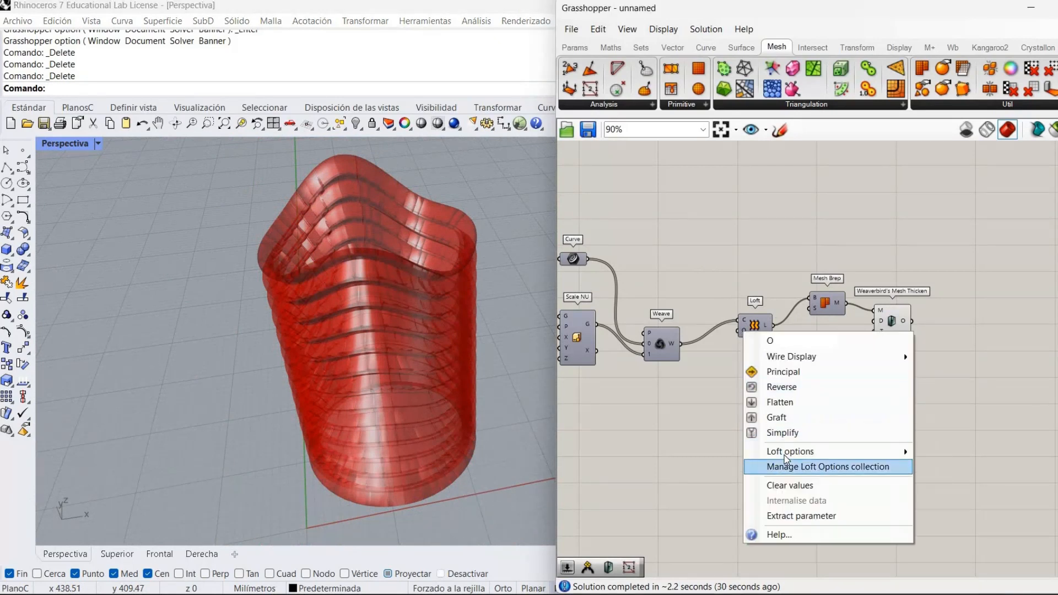
mouse_move(876, 451)
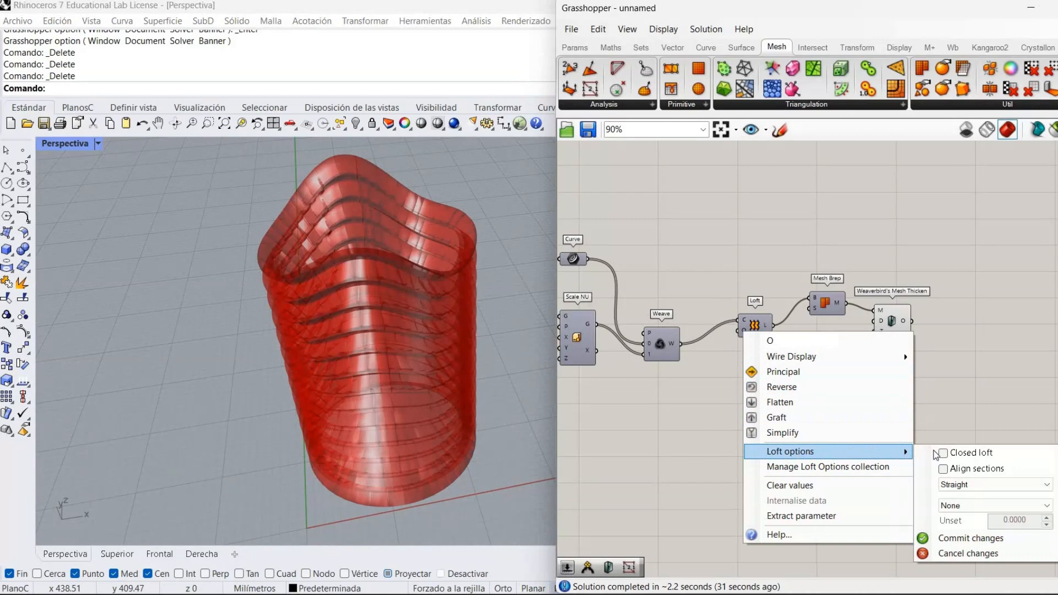
click(1006, 484)
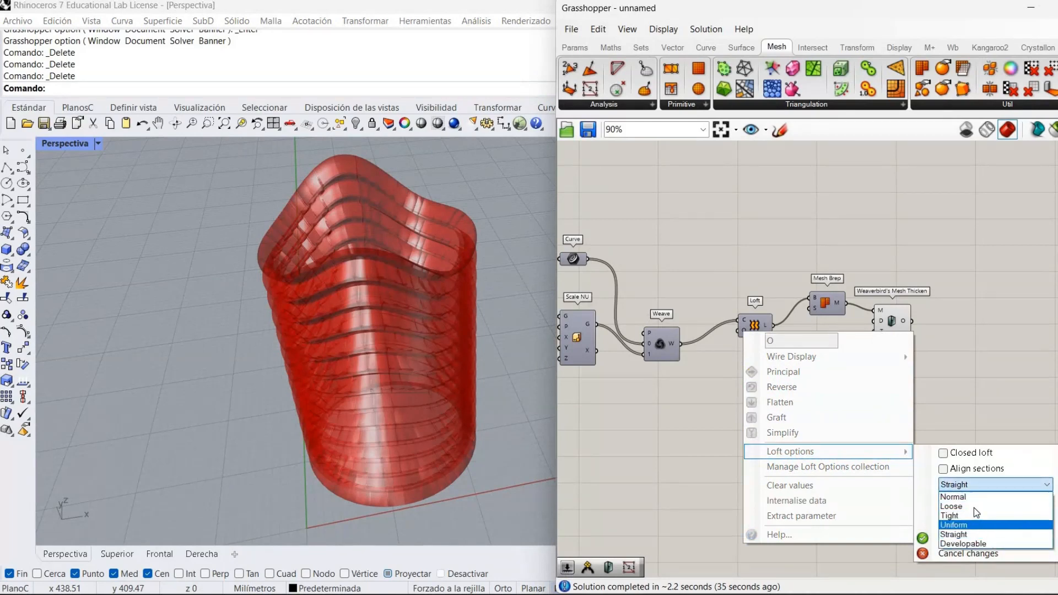
click(982, 498)
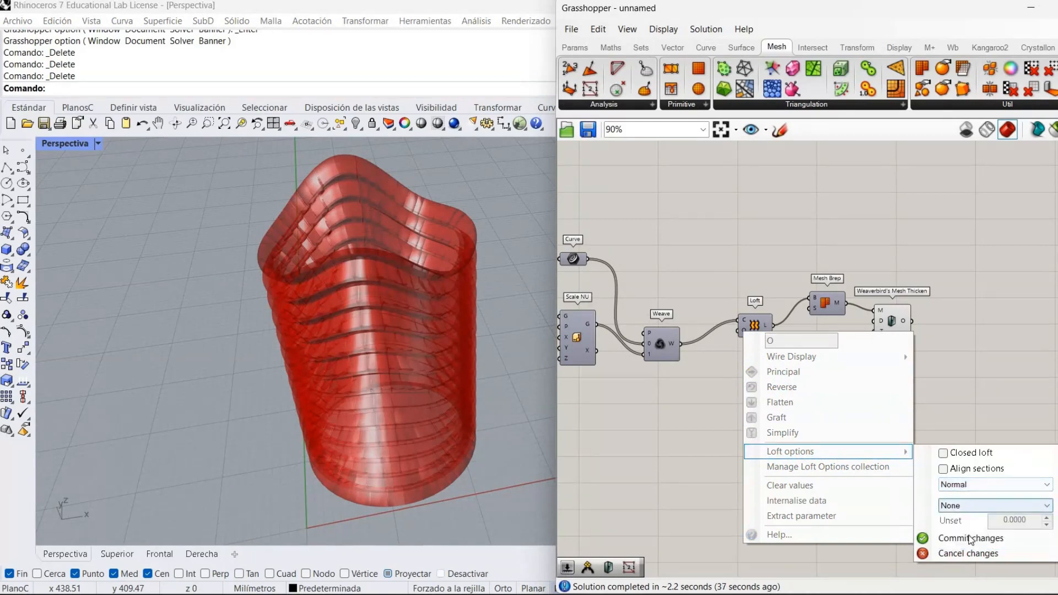
click(971, 541)
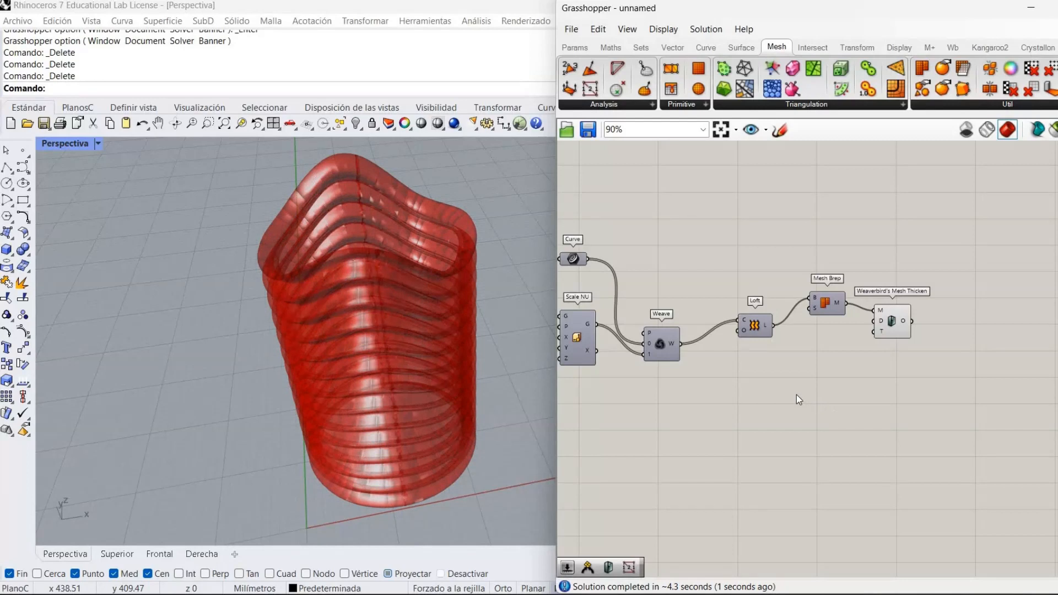
Add a number slider set to 2 and connect it to the distance input D of Weaverbird's Mesh Thicken
right_drag(795, 395, 673, 392)
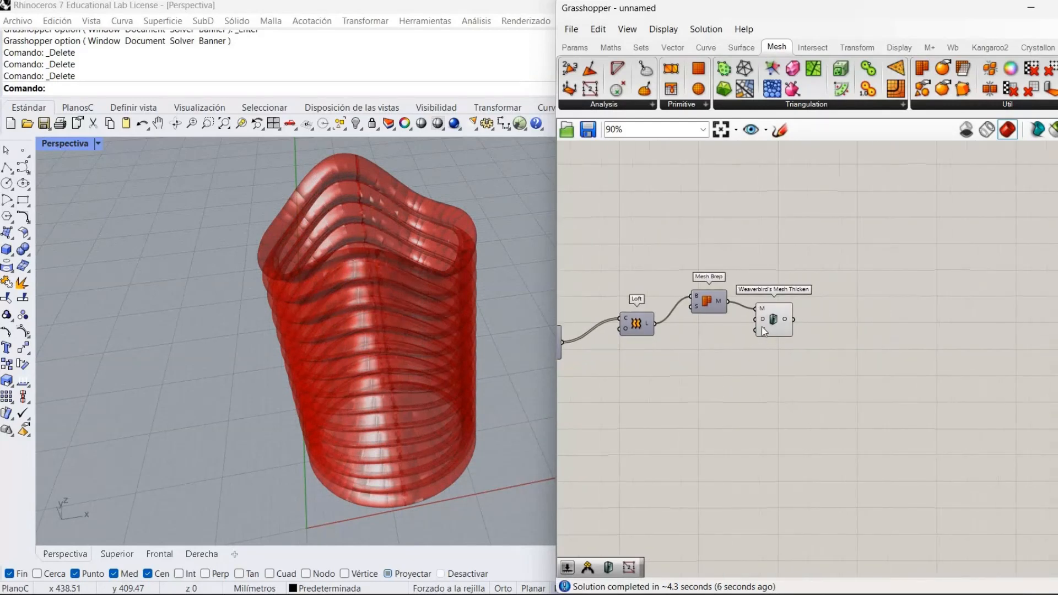
click(759, 323)
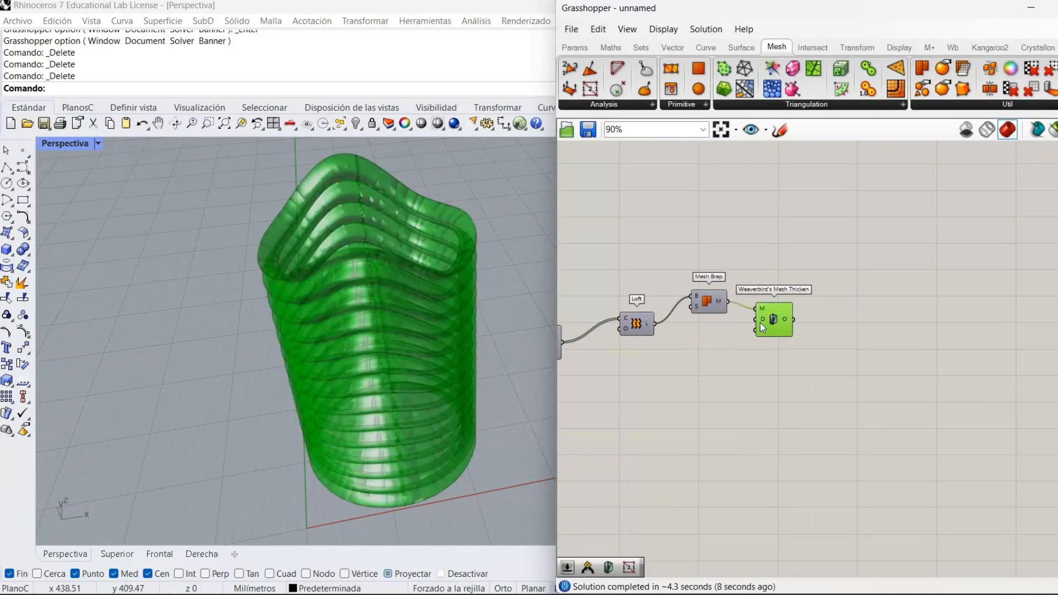
double_click(739, 322)
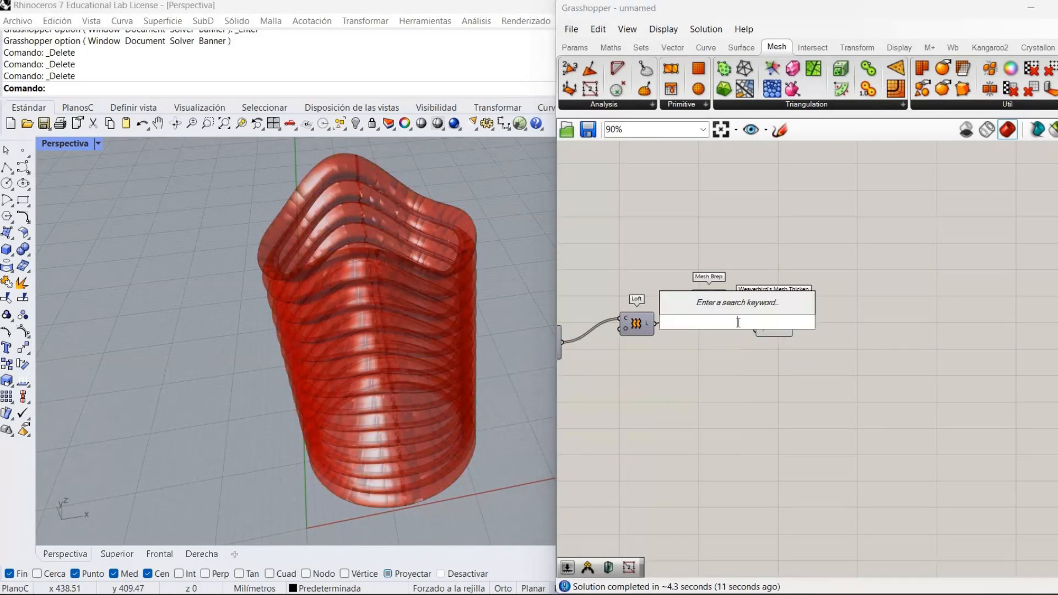
text(2)
key(Return)
drag(705, 322, 756, 330)
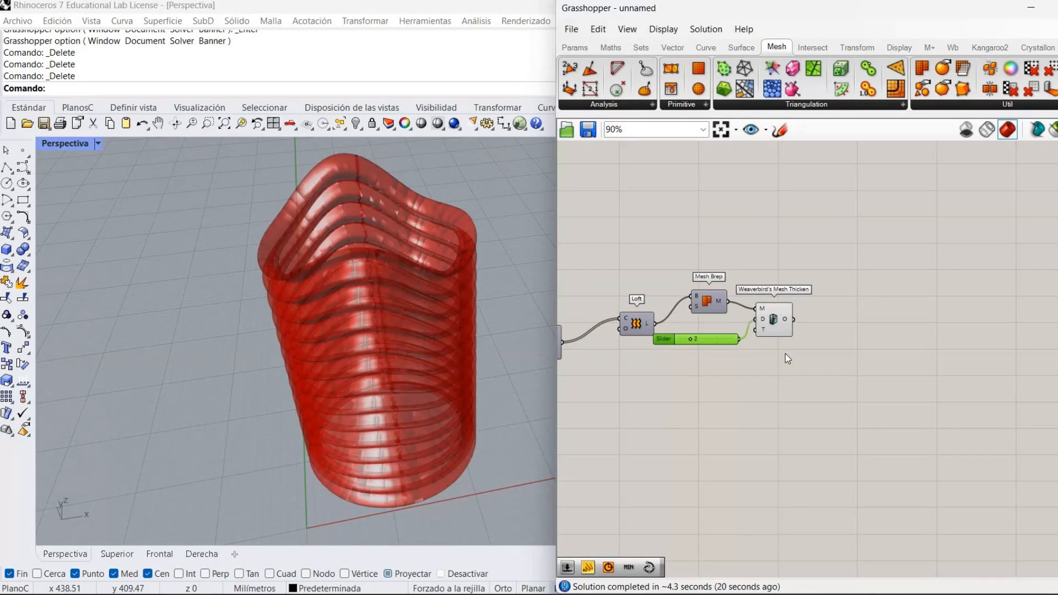
click(775, 342)
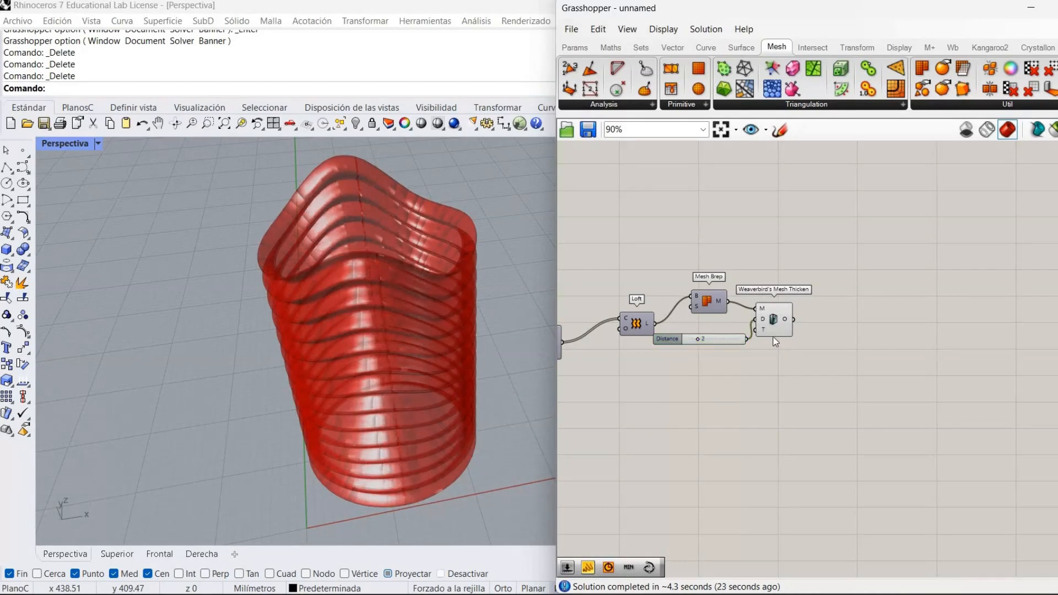